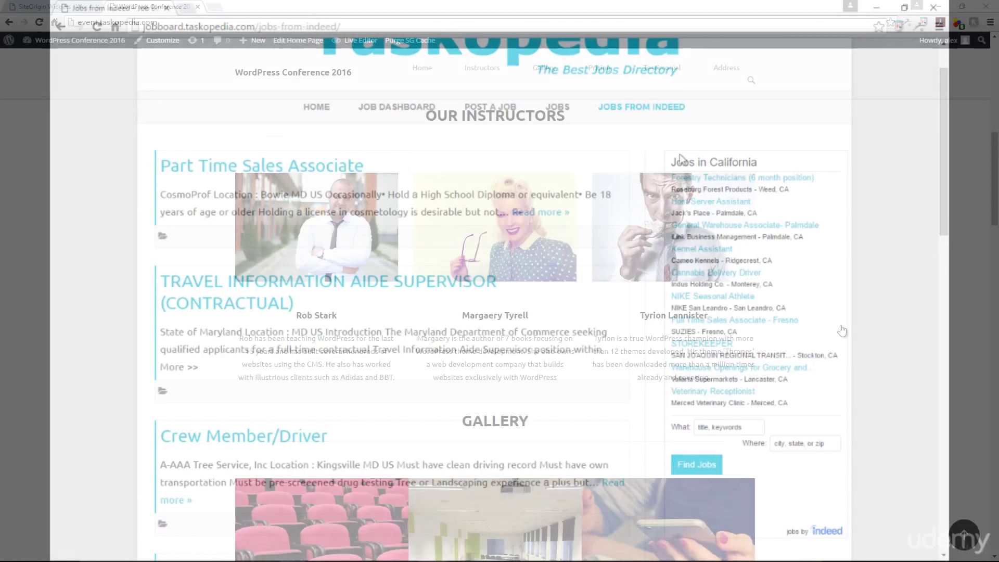
Examine the conference home page's sections, from the intro video through instructors, gallery, pricing, testimonials and address
{"action": "scroll", "coordinate": [841, 330], "scroll_direction": "down", "scroll_amount": 5}
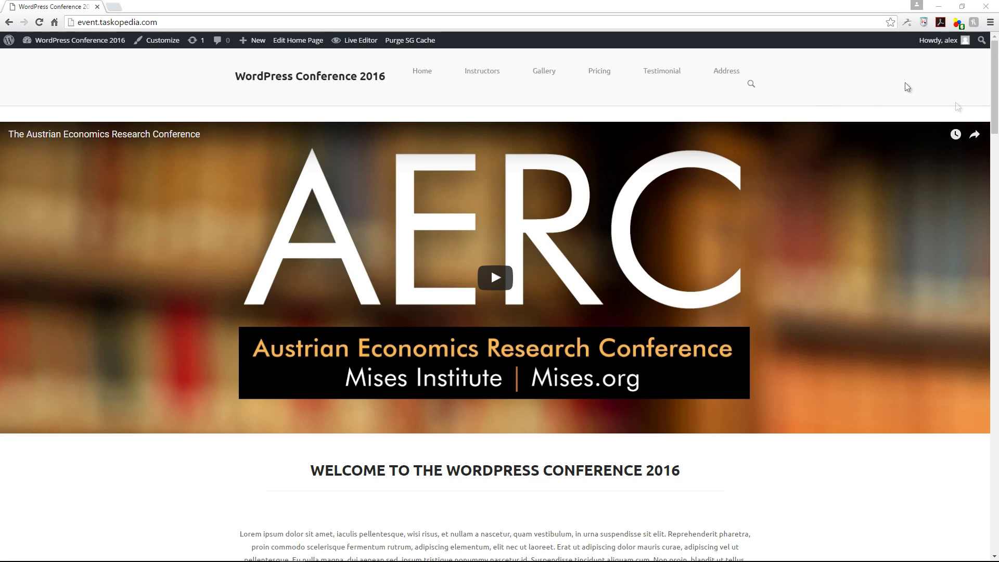
{"action": "left_click_drag", "start_coordinate": [996, 93], "coordinate": [996, 93]}
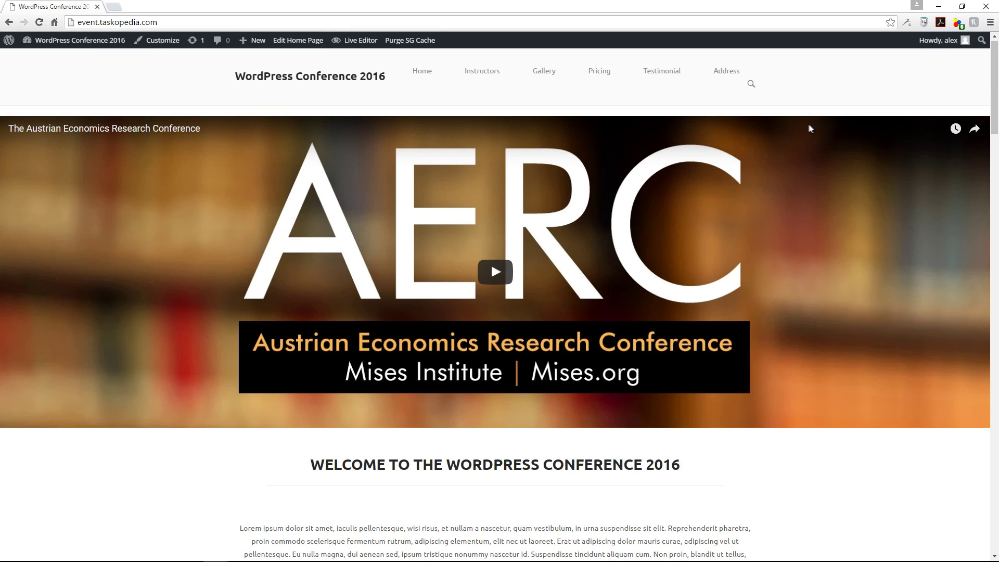
{"action": "scroll", "coordinate": [778, 124], "scroll_direction": "up", "scroll_amount": 1}
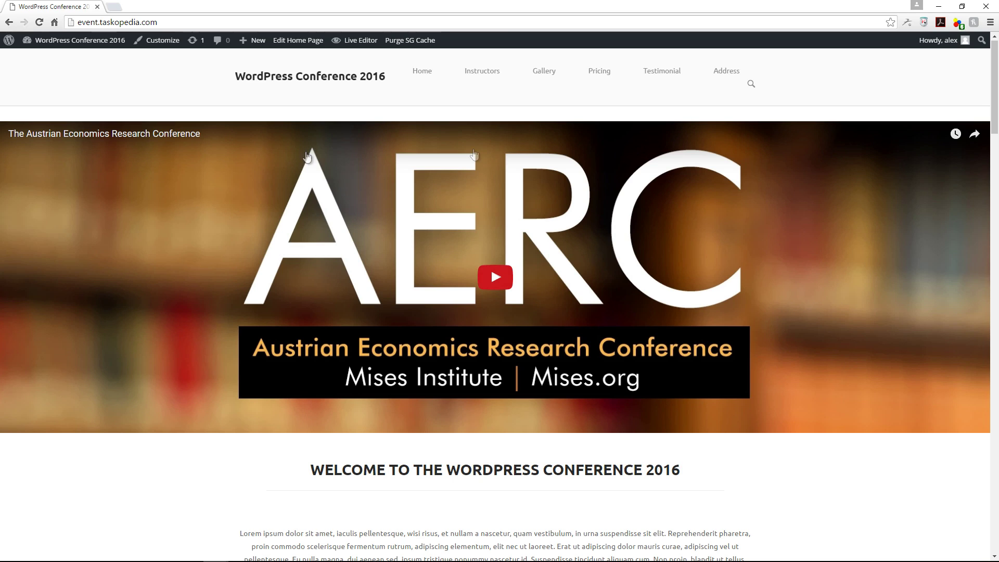
{"action": "scroll", "coordinate": [773, 204], "scroll_direction": "down", "scroll_amount": 5}
{"action": "scroll", "coordinate": [774, 204], "scroll_direction": "up", "scroll_amount": 3}
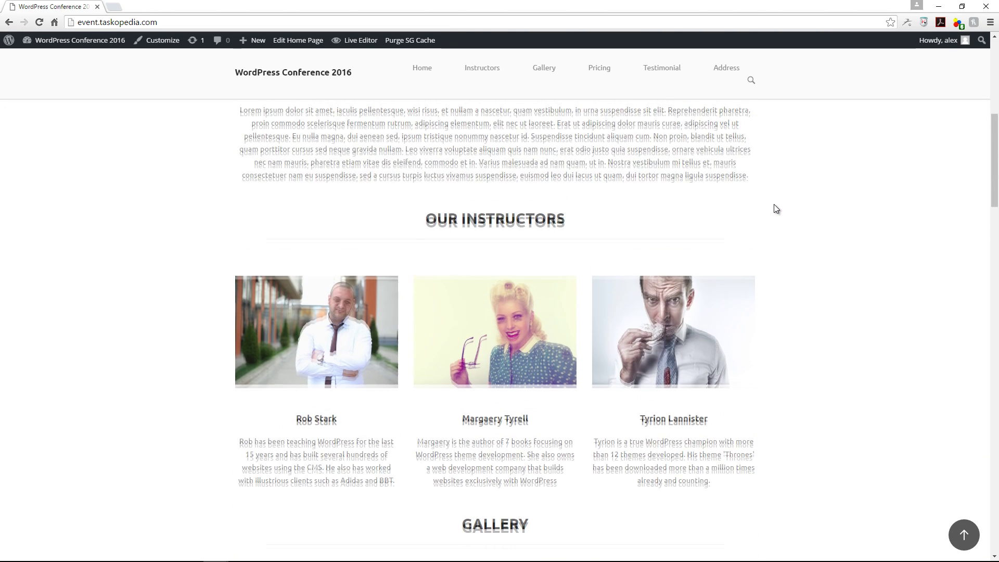
{"action": "scroll", "coordinate": [786, 276], "scroll_direction": "down", "scroll_amount": 2}
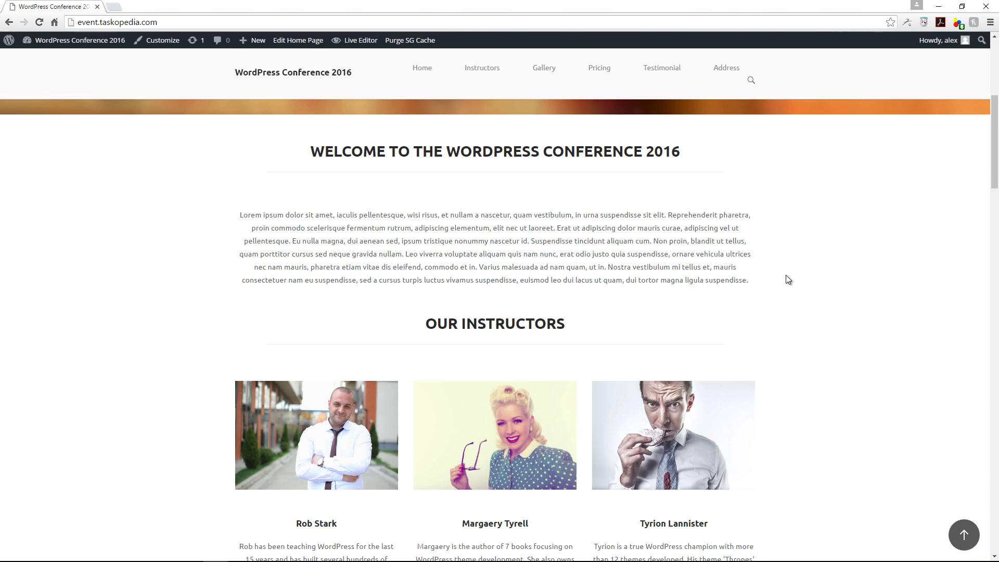
{"action": "scroll", "coordinate": [788, 279], "scroll_direction": "down", "scroll_amount": 3}
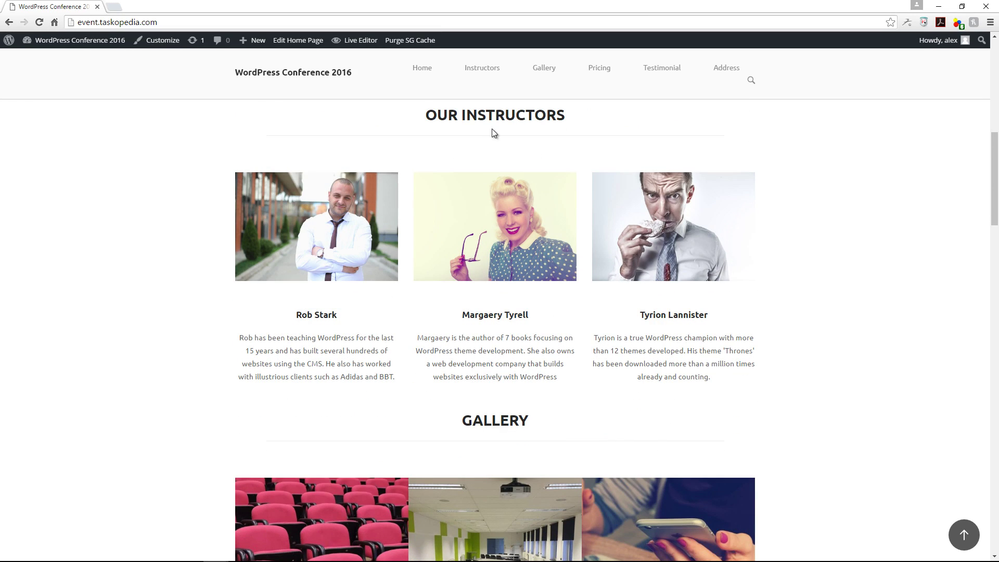
{"action": "scroll", "coordinate": [865, 265], "scroll_direction": "down", "scroll_amount": 6}
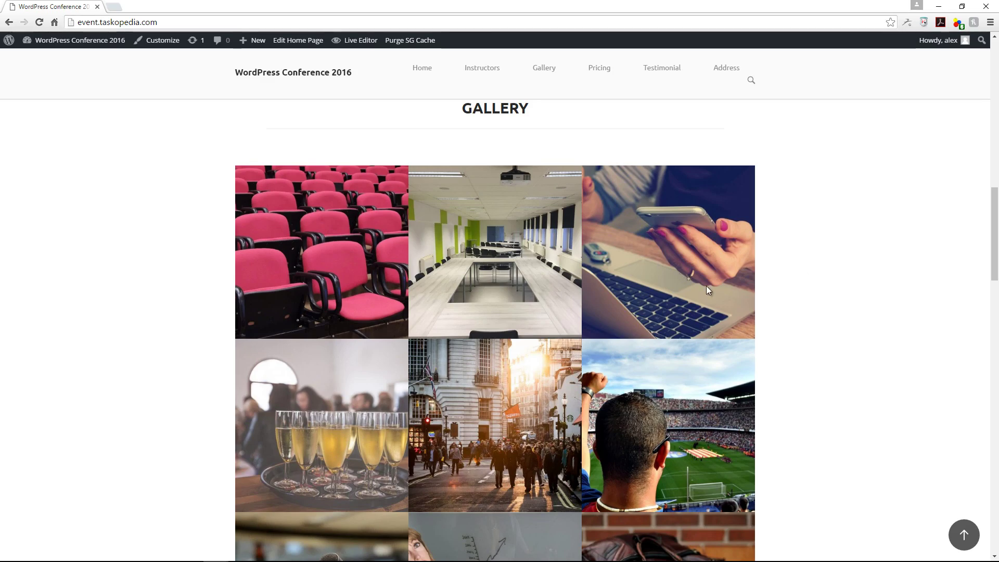
{"action": "scroll", "coordinate": [664, 281], "scroll_direction": "down", "scroll_amount": 4}
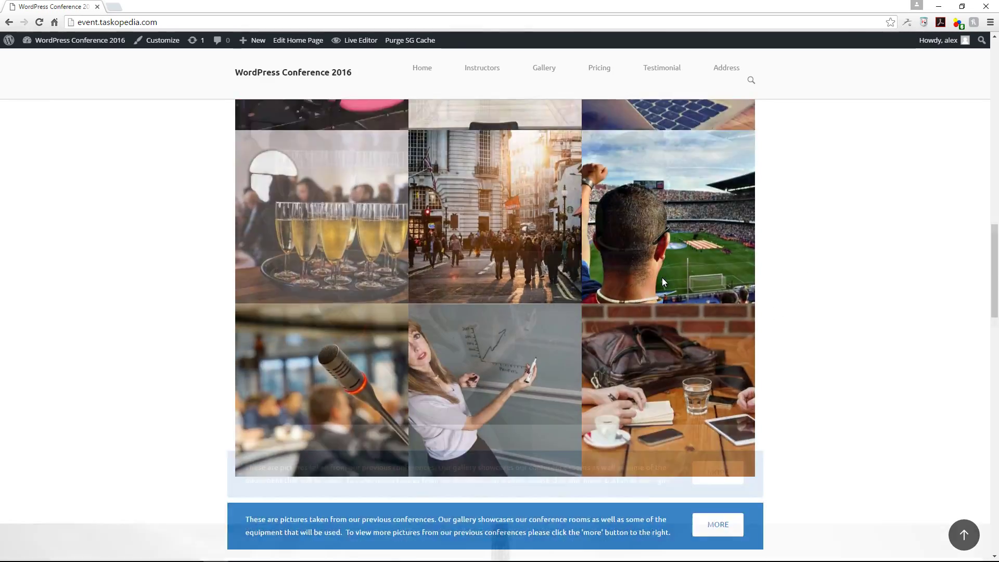
{"action": "scroll", "coordinate": [663, 282], "scroll_direction": "down", "scroll_amount": 12}
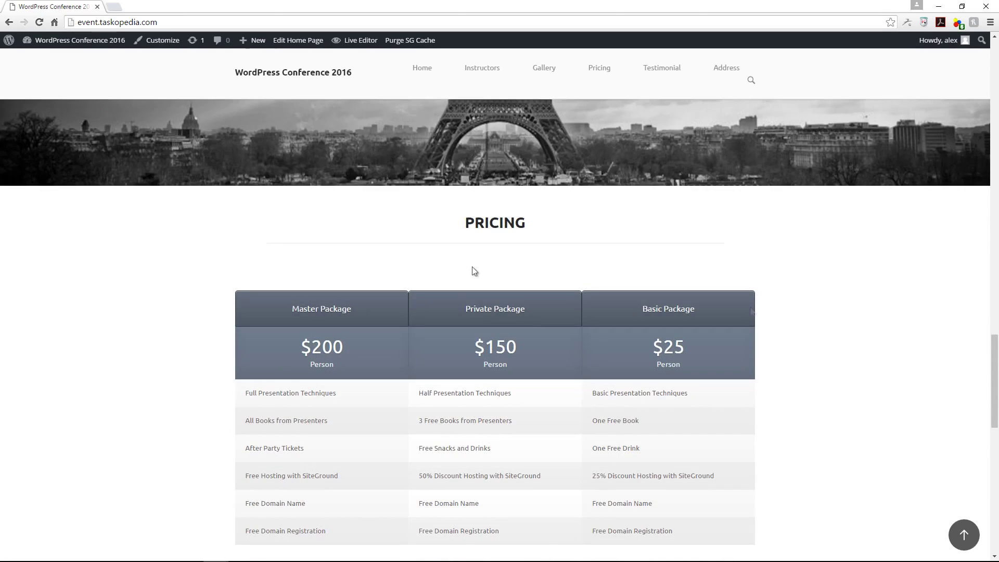
{"action": "scroll", "coordinate": [854, 330], "scroll_direction": "down", "scroll_amount": 3}
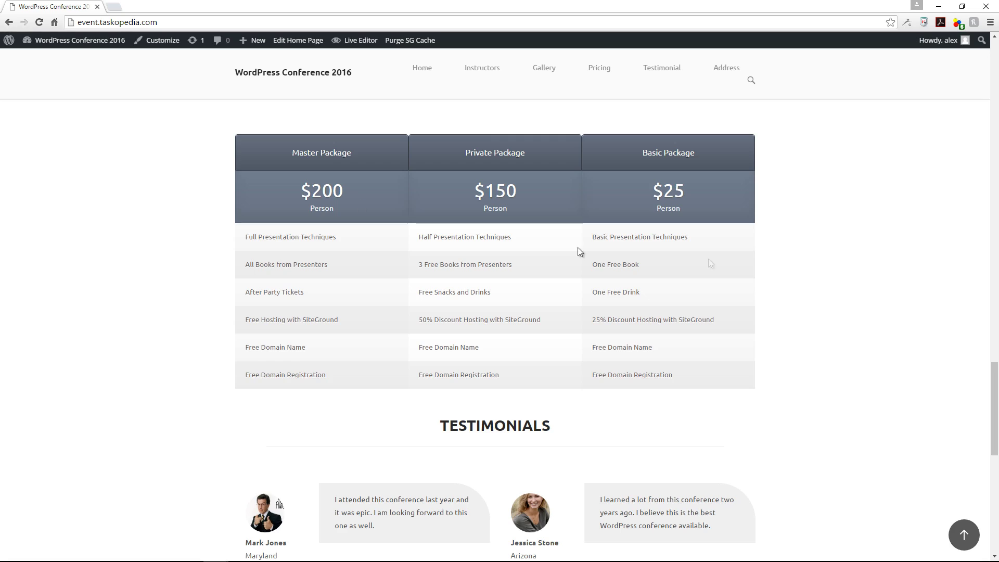
{"action": "scroll", "coordinate": [733, 270], "scroll_direction": "down", "scroll_amount": 1}
{"action": "scroll", "coordinate": [732, 267], "scroll_direction": "down", "scroll_amount": 1}
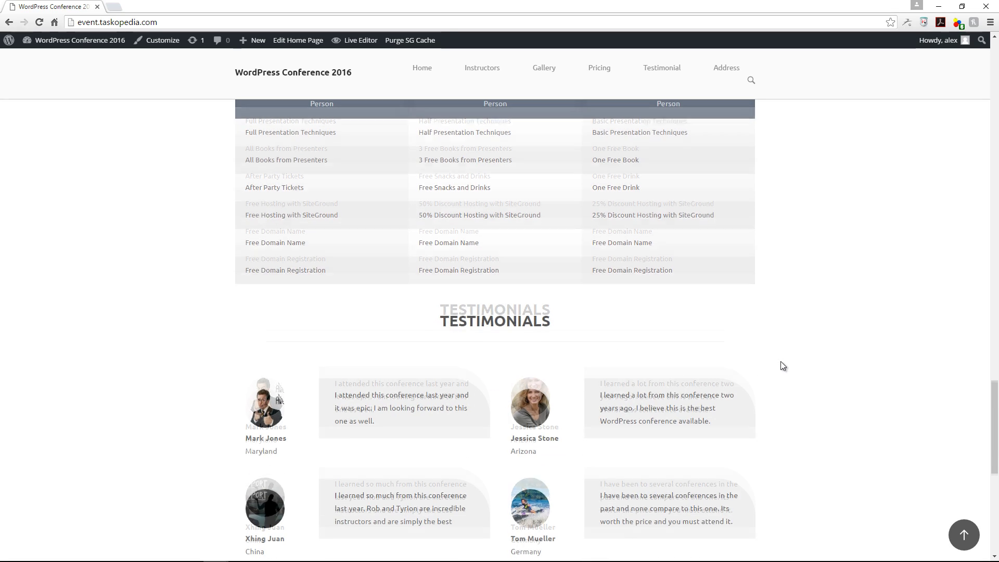
{"action": "scroll", "coordinate": [781, 361], "scroll_direction": "down", "scroll_amount": 2}
{"action": "scroll", "coordinate": [973, 401], "scroll_direction": "down", "scroll_amount": 2}
{"action": "scroll", "coordinate": [973, 399], "scroll_direction": "down", "scroll_amount": 3}
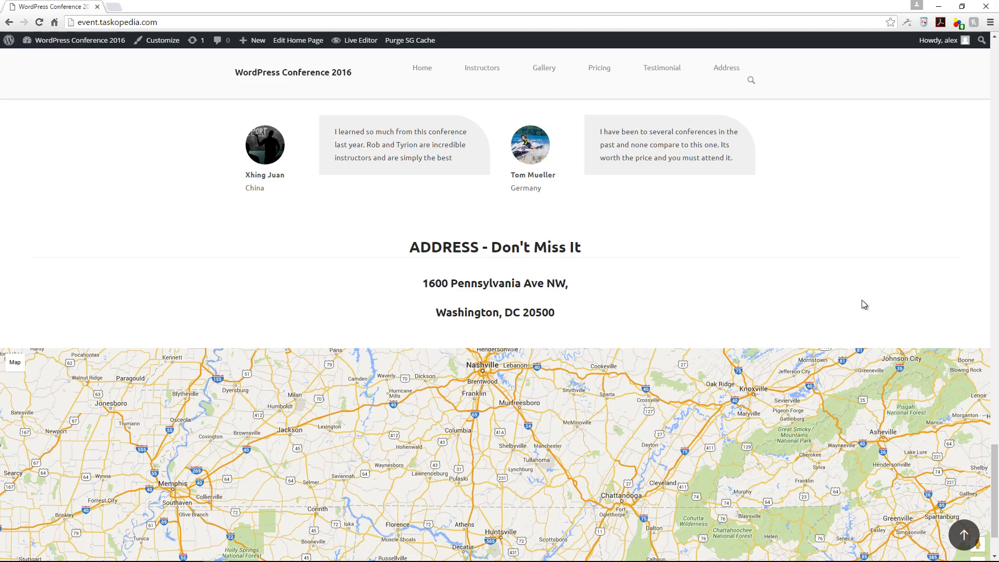
{"action": "scroll", "coordinate": [862, 300], "scroll_direction": "up", "scroll_amount": 20}
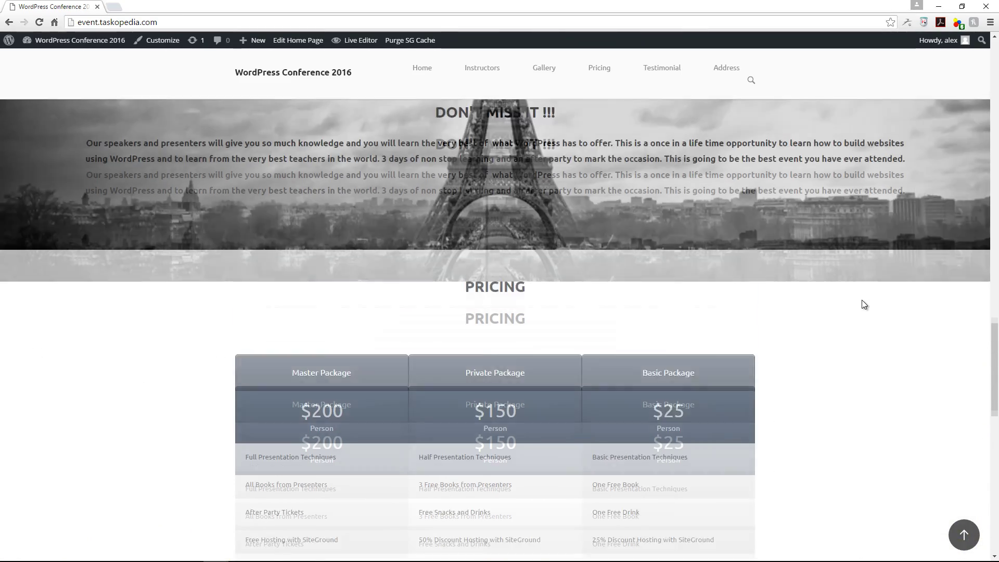
{"action": "scroll", "coordinate": [862, 301], "scroll_direction": "up", "scroll_amount": 18}
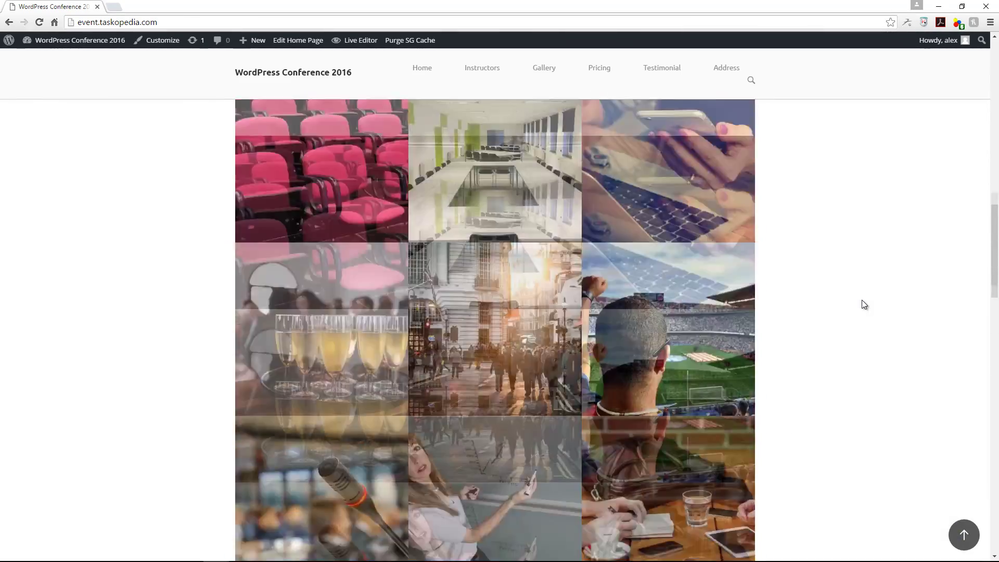
{"action": "scroll", "coordinate": [861, 304], "scroll_direction": "up", "scroll_amount": 15}
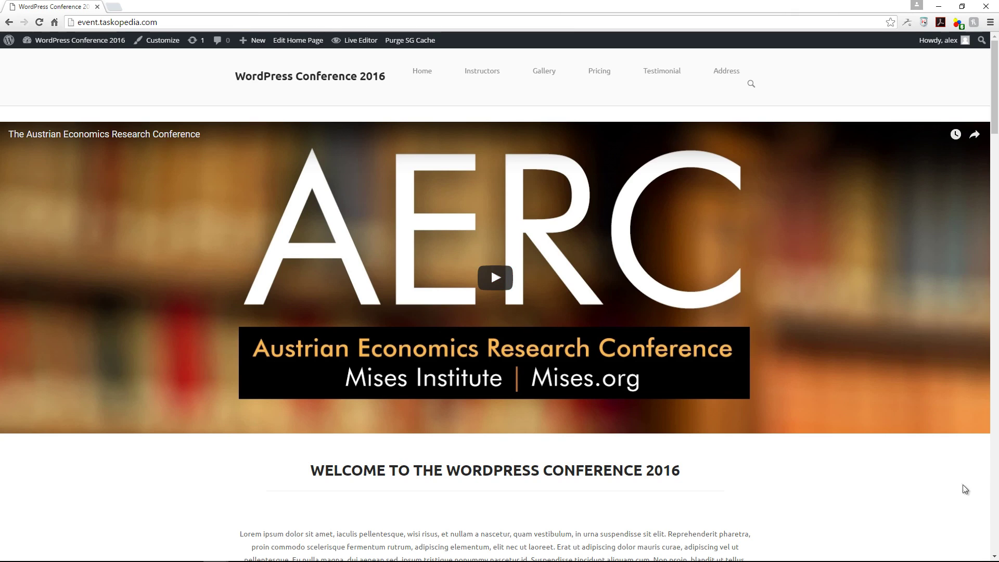
Look over the welcome, instructors and gallery sections again, and the address section with its map at the page's end
{"action": "scroll", "coordinate": [966, 489], "scroll_direction": "down", "scroll_amount": 3}
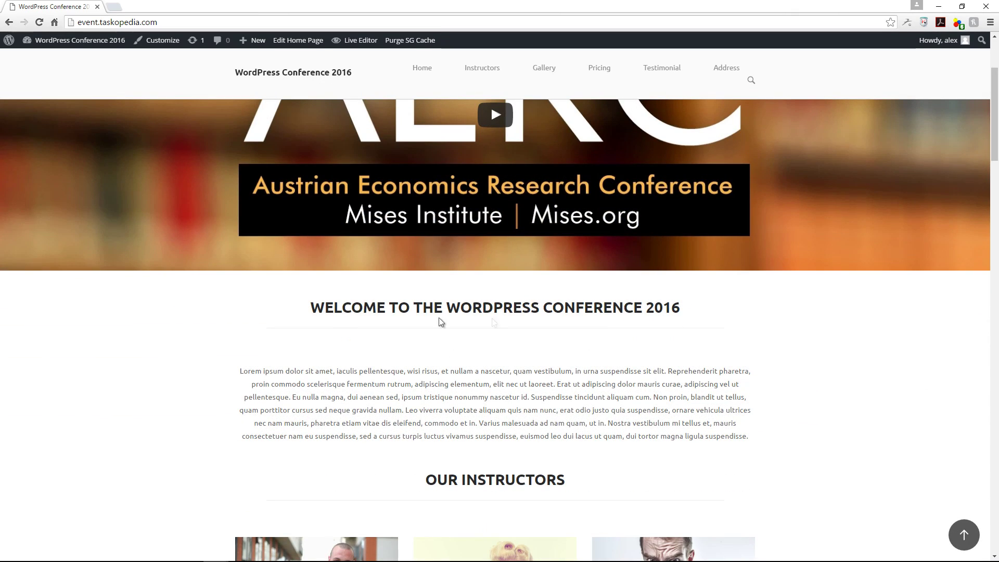
{"action": "scroll", "coordinate": [911, 414], "scroll_direction": "down", "scroll_amount": 3}
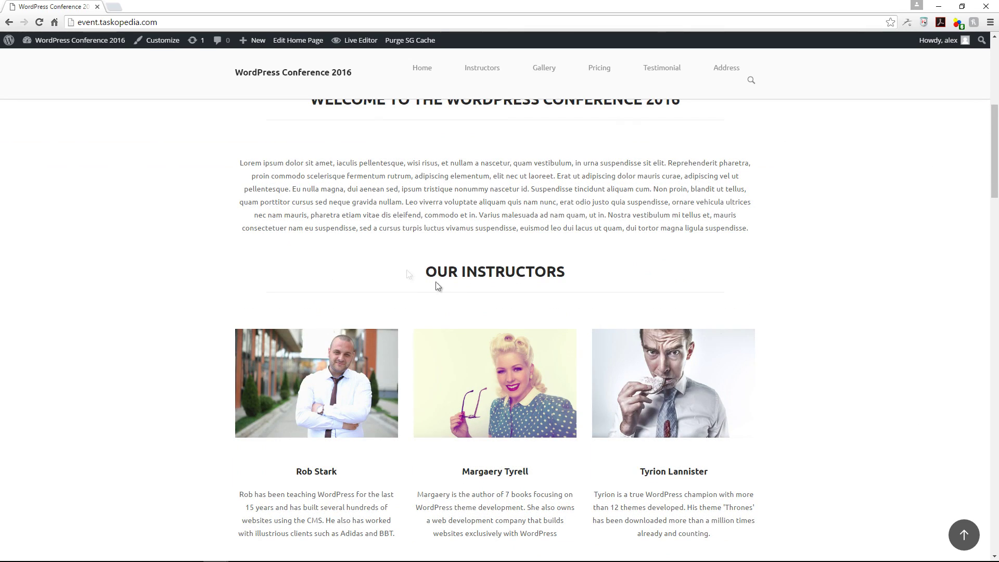
{"action": "scroll", "coordinate": [887, 420], "scroll_direction": "down", "scroll_amount": 8}
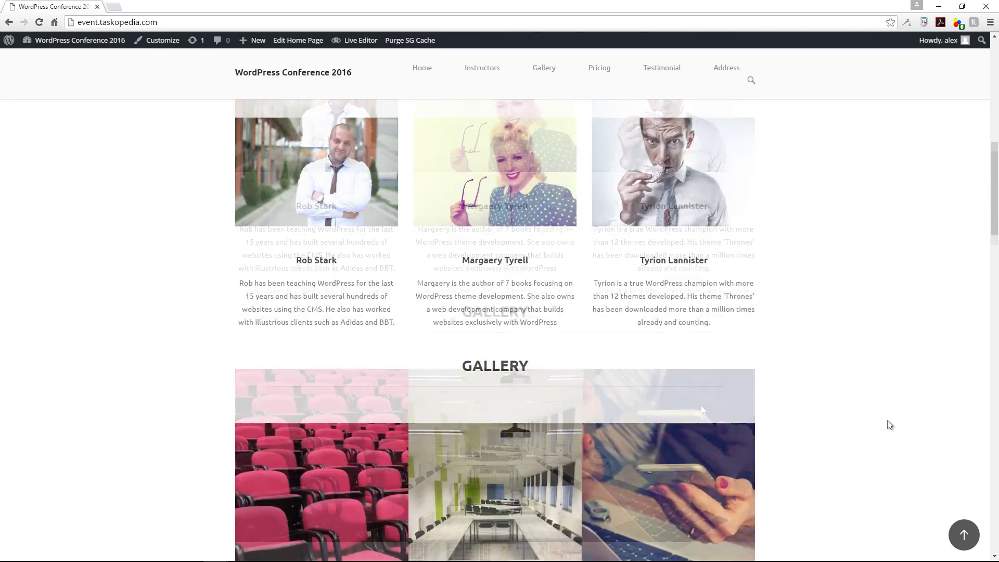
{"action": "scroll", "coordinate": [970, 433], "scroll_direction": "down", "scroll_amount": 1}
{"action": "scroll", "coordinate": [971, 433], "scroll_direction": "up", "scroll_amount": 16}
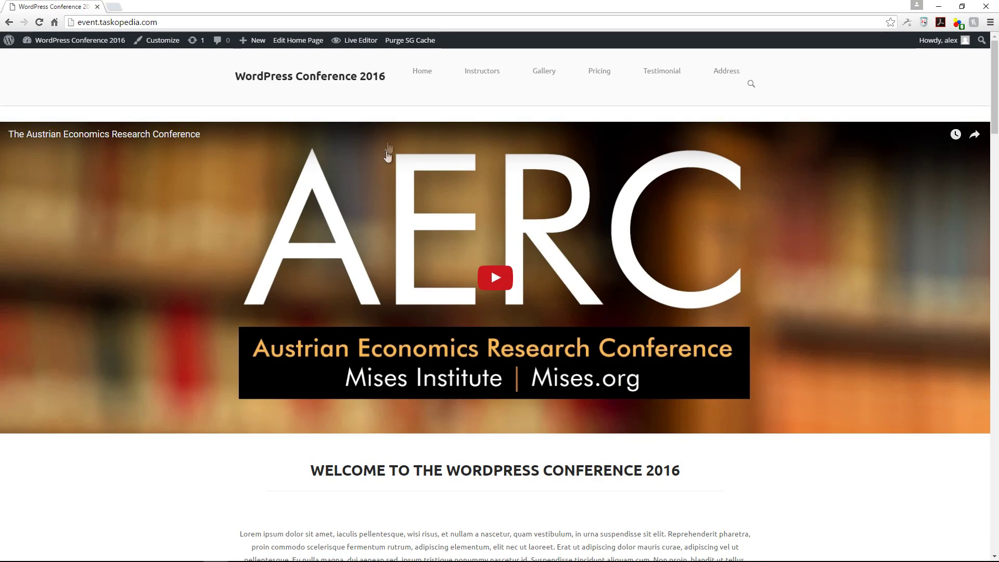
{"action": "scroll", "coordinate": [909, 454], "scroll_direction": "down", "scroll_amount": 8}
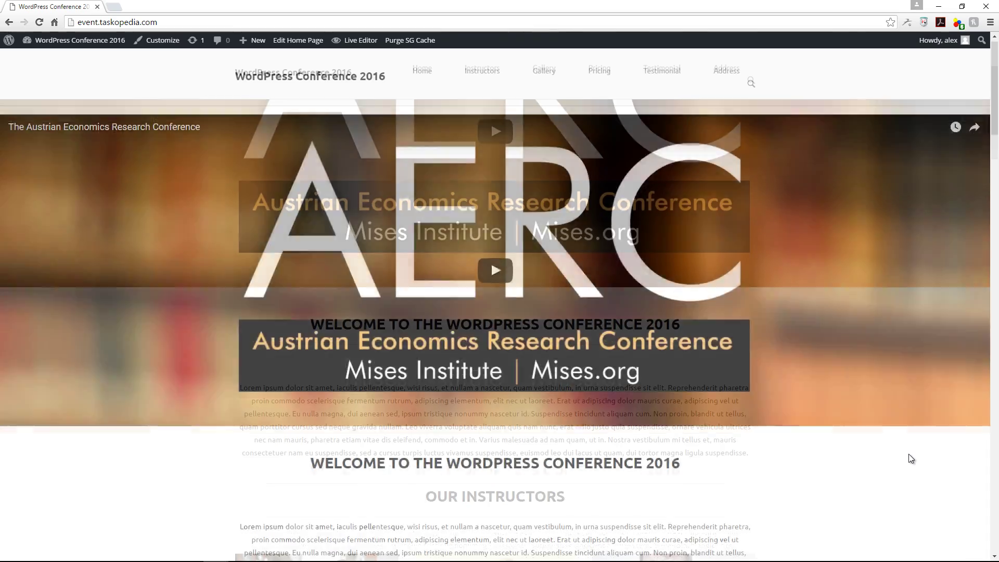
{"action": "scroll", "coordinate": [908, 454], "scroll_direction": "down", "scroll_amount": 15}
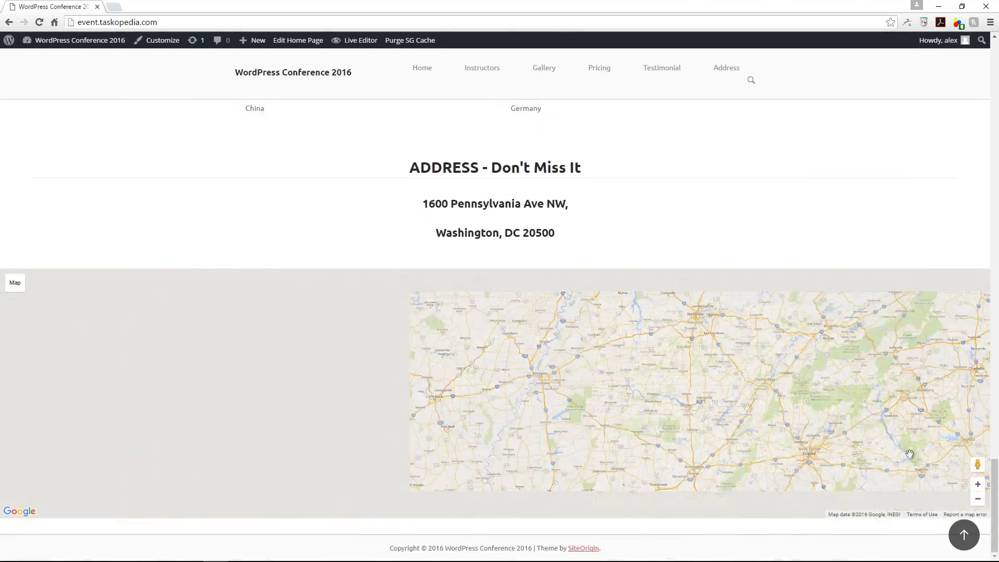
{"action": "scroll", "coordinate": [650, 366], "scroll_direction": "down", "scroll_amount": 4}
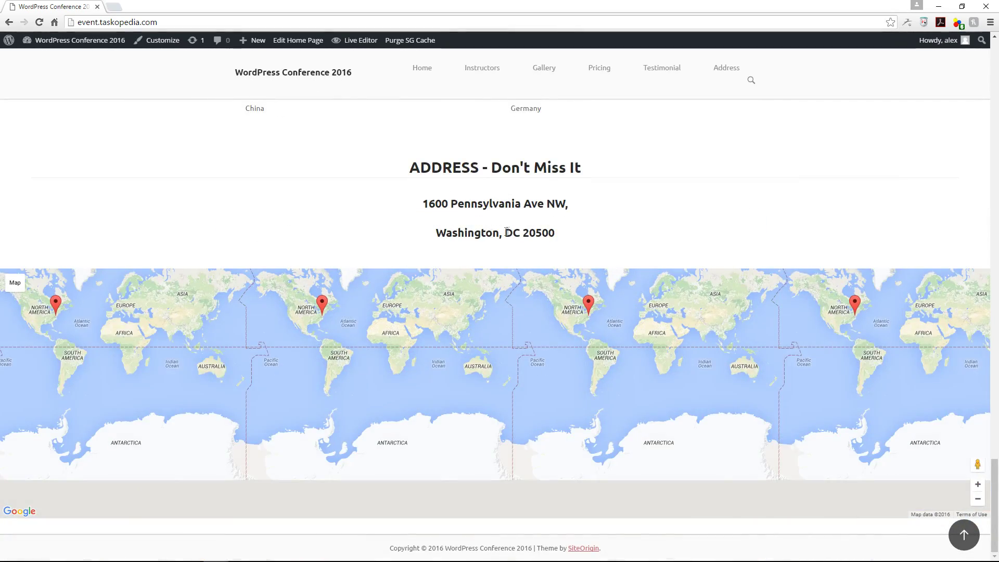
{"action": "scroll", "coordinate": [485, 381], "scroll_direction": "up", "scroll_amount": 3}
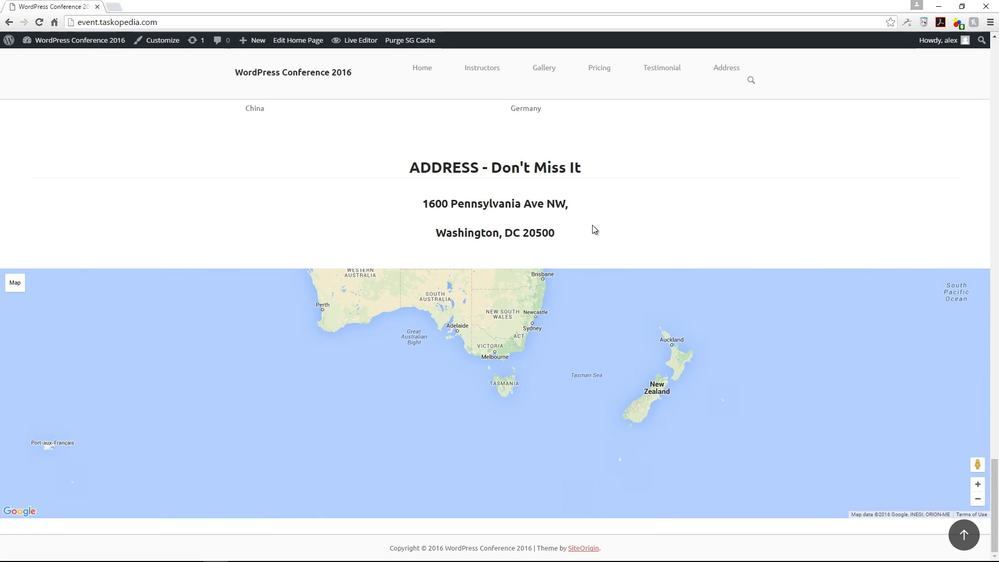
{"action": "left_click_drag", "start_coordinate": [995, 481], "coordinate": [997, 55]}
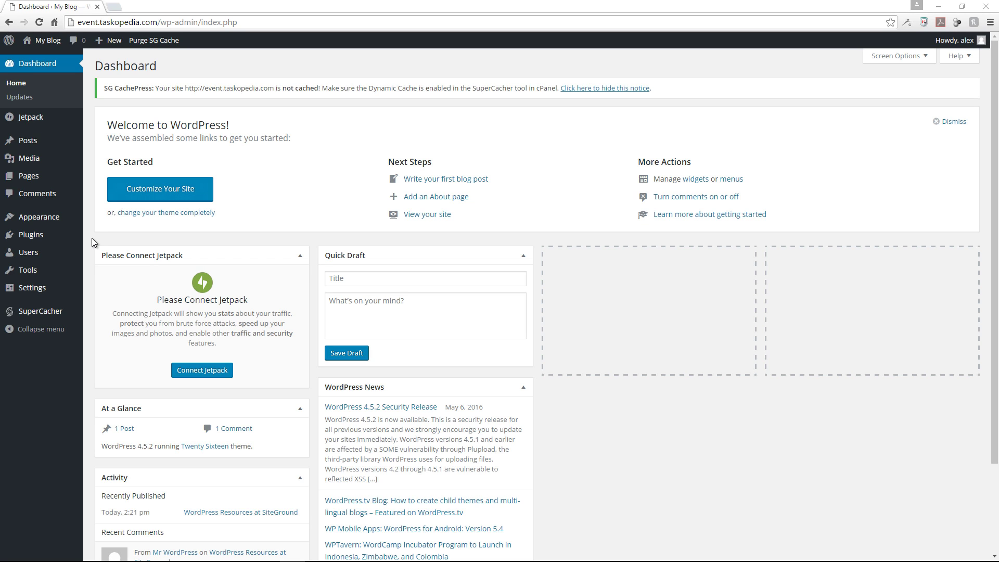
Search the plugins for "page builder plugin siteorigin", and install and activate Page Builder by SiteOrigin
{"action": "mouse_move", "coordinate": [31, 235]}
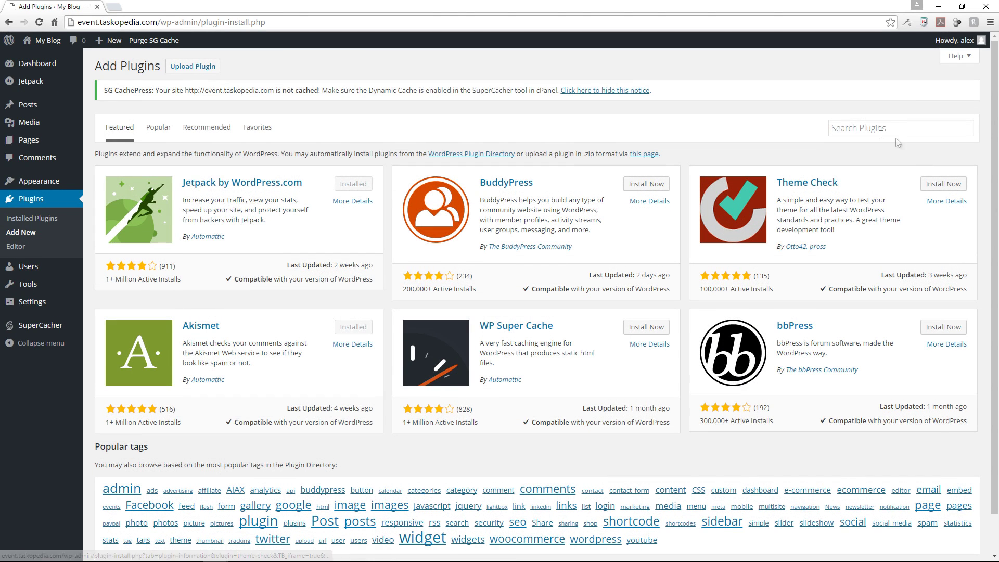
{"action": "left_click", "coordinate": [874, 129]}
{"action": "type", "text": "page builder plugin siteorigin"}
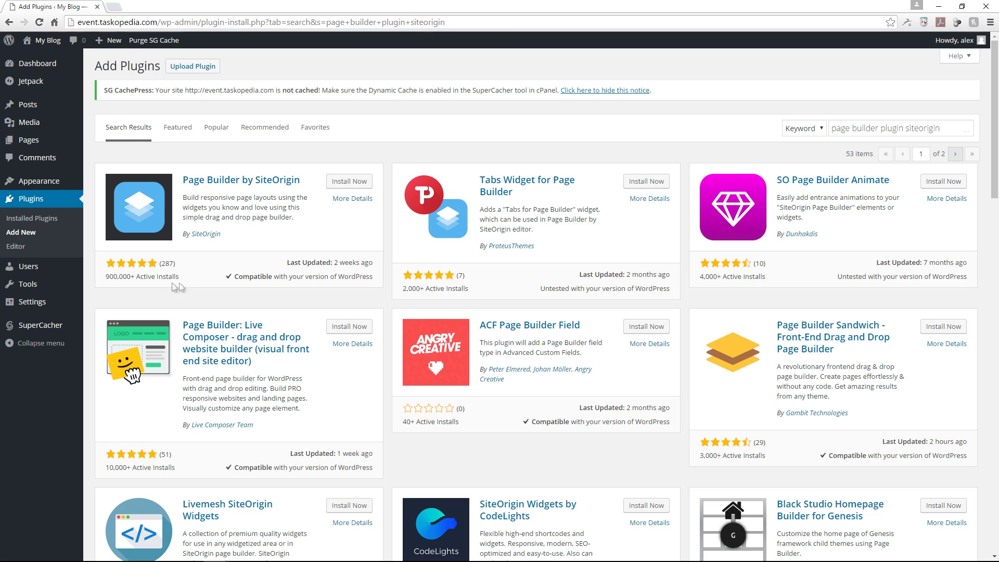
{"action": "left_click", "coordinate": [357, 182]}
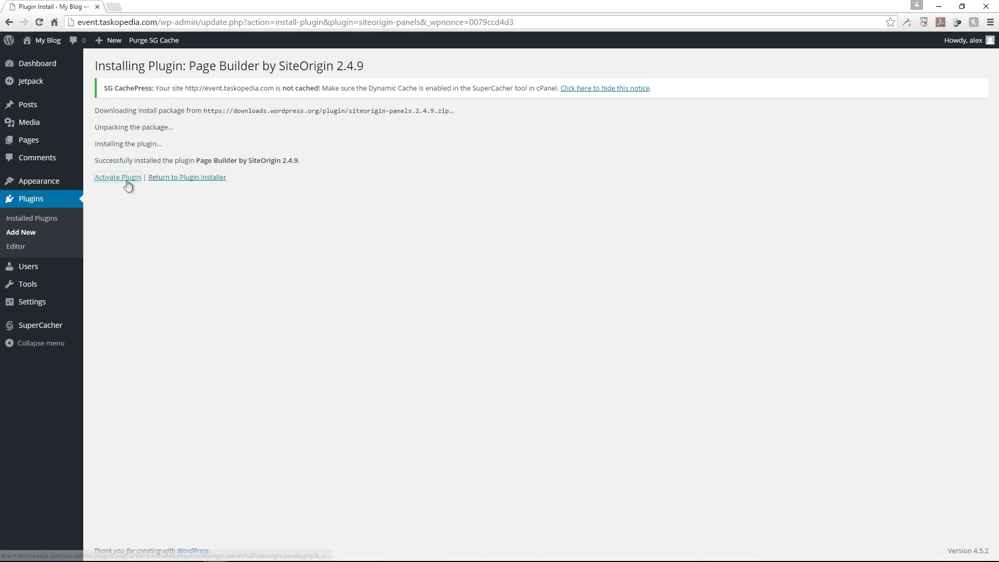
{"action": "left_click", "coordinate": [127, 183]}
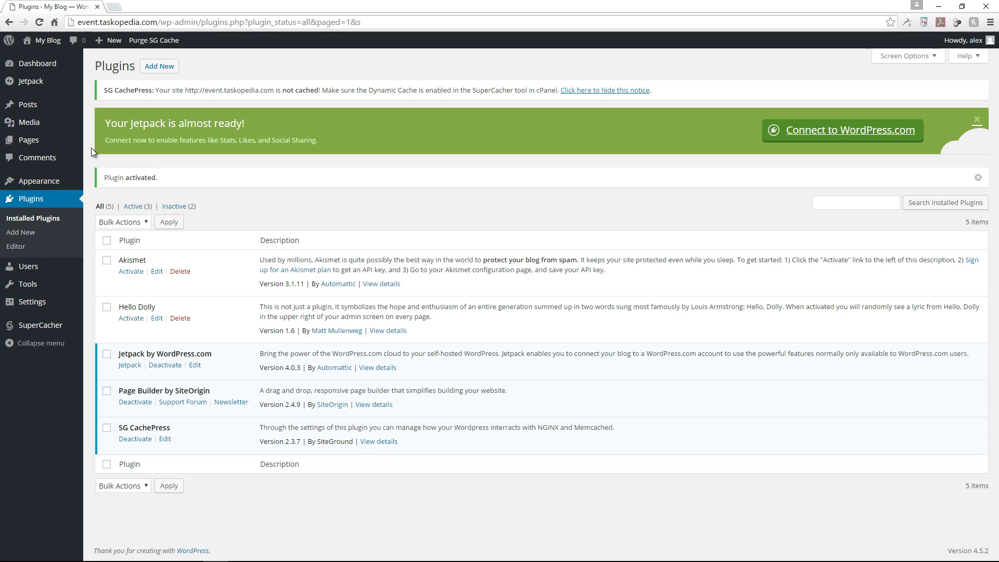
In the Page Builder settings, review the general and widget options and enable Use Tablet Layout
{"action": "mouse_move", "coordinate": [59, 306]}
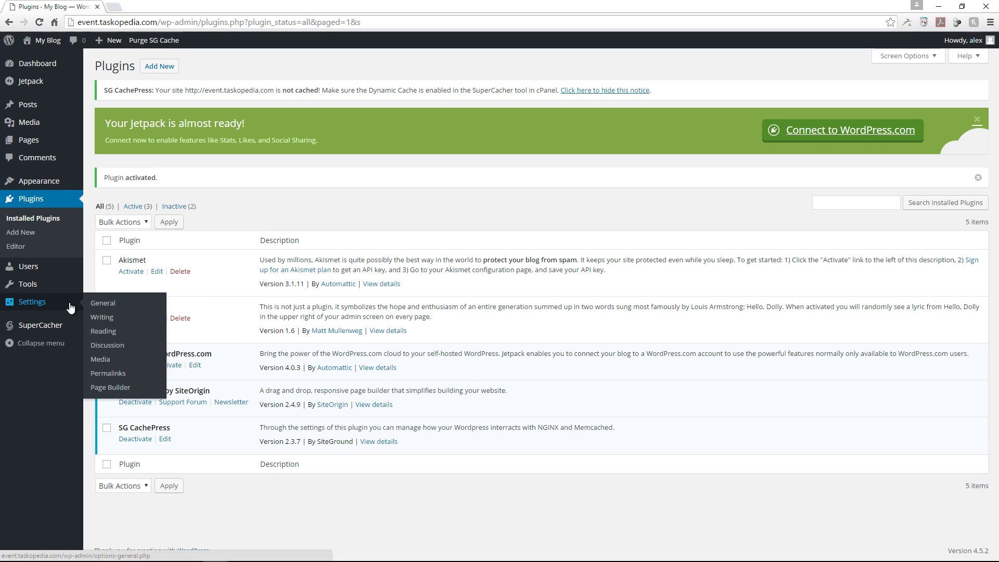
{"action": "left_click", "coordinate": [115, 388]}
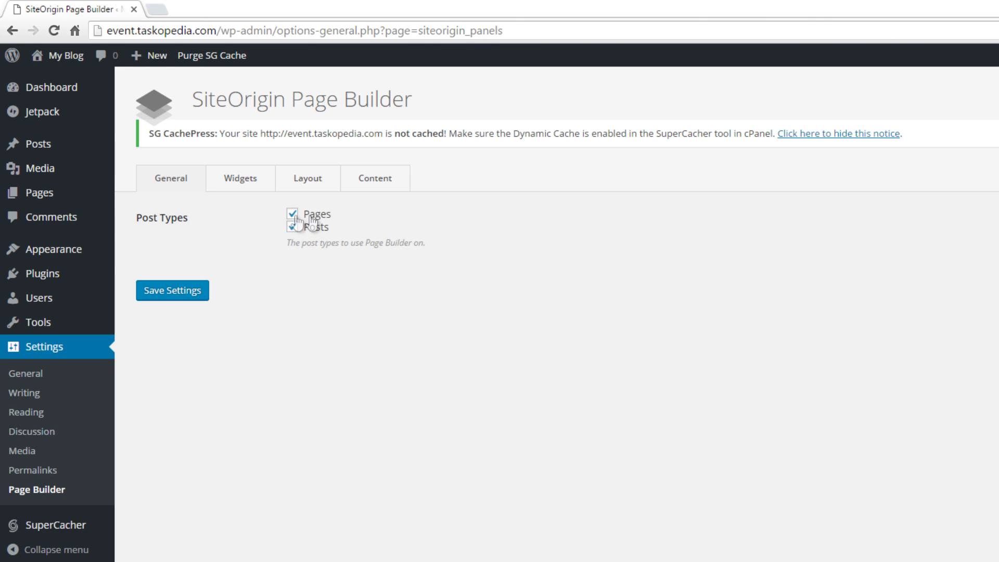
{"action": "left_click", "coordinate": [249, 187]}
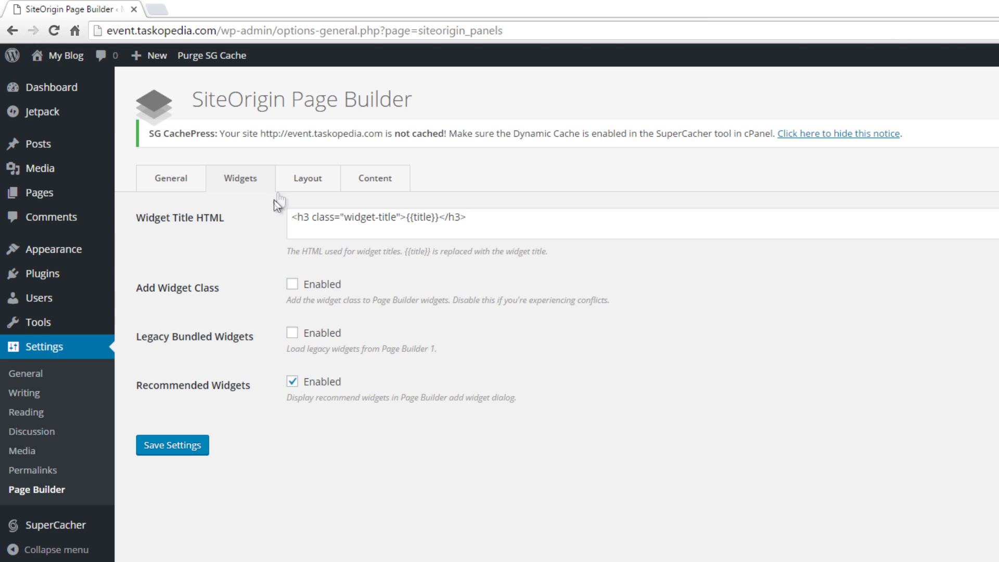
{"action": "left_click", "coordinate": [310, 183]}
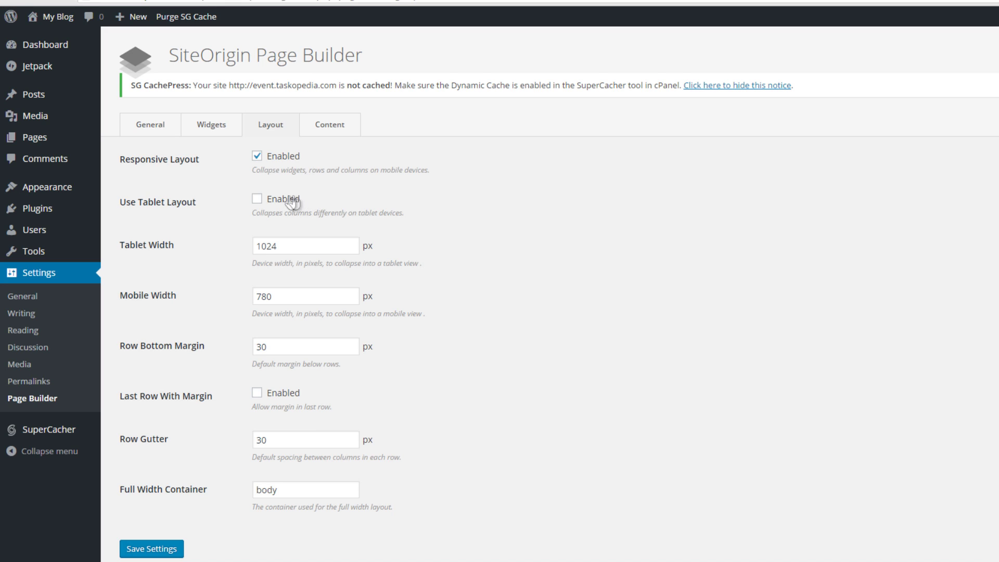
{"action": "left_click", "coordinate": [258, 202]}
Try other Row Bottom Margin values, such as 37 px, and return it to 30 px
{"action": "left_click", "coordinate": [353, 344]}
{"action": "left_click", "coordinate": [353, 343]}
{"action": "left_click", "coordinate": [353, 344]}
{"action": "left_click", "coordinate": [353, 343]}
{"action": "left_click", "coordinate": [353, 344]}
{"action": "left_click", "coordinate": [353, 344]}
{"action": "left_click", "coordinate": [353, 344]}
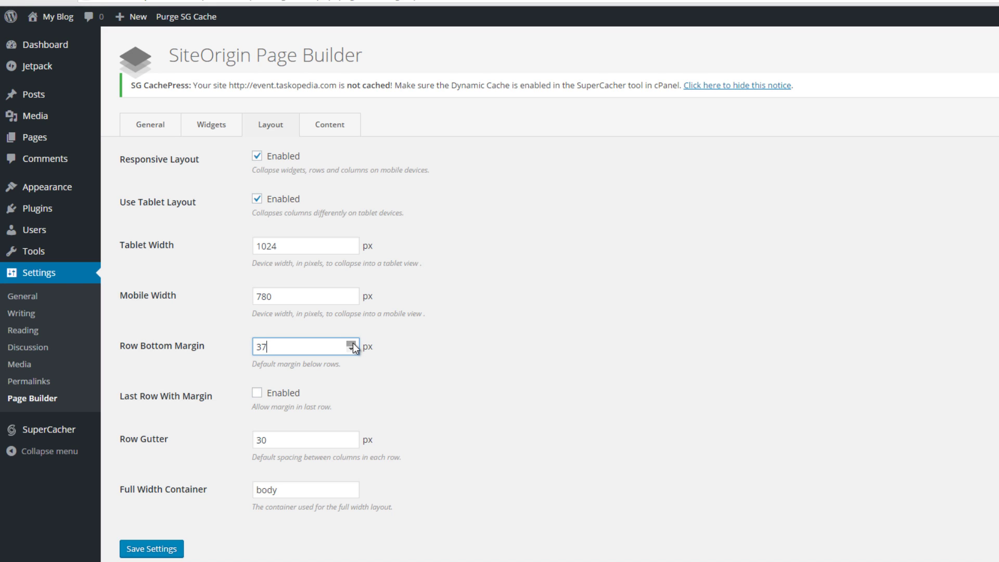
{"action": "left_click", "coordinate": [351, 350]}
{"action": "left_click", "coordinate": [351, 350]}
{"action": "double_click", "coordinate": [350, 350]}
{"action": "left_click", "coordinate": [350, 350]}
{"action": "left_click", "coordinate": [351, 350]}
{"action": "left_click", "coordinate": [351, 350]}
{"action": "double_click", "coordinate": [350, 349]}
{"action": "left_click", "coordinate": [350, 350]}
{"action": "left_click", "coordinate": [351, 349]}
{"action": "left_click", "coordinate": [351, 344]}
{"action": "left_click", "coordinate": [351, 343]}
{"action": "left_click", "coordinate": [351, 343]}
{"action": "left_click", "coordinate": [351, 343]}
Enable Last Row With Margin in the layout settings and display the Page Builder's content options
{"action": "left_click", "coordinate": [257, 393]}
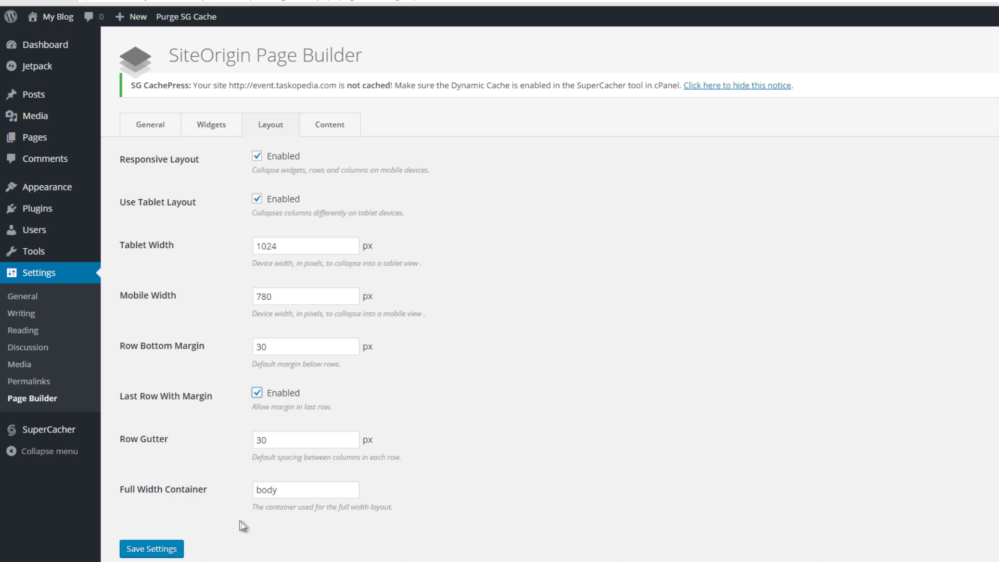
{"action": "left_click", "coordinate": [320, 134]}
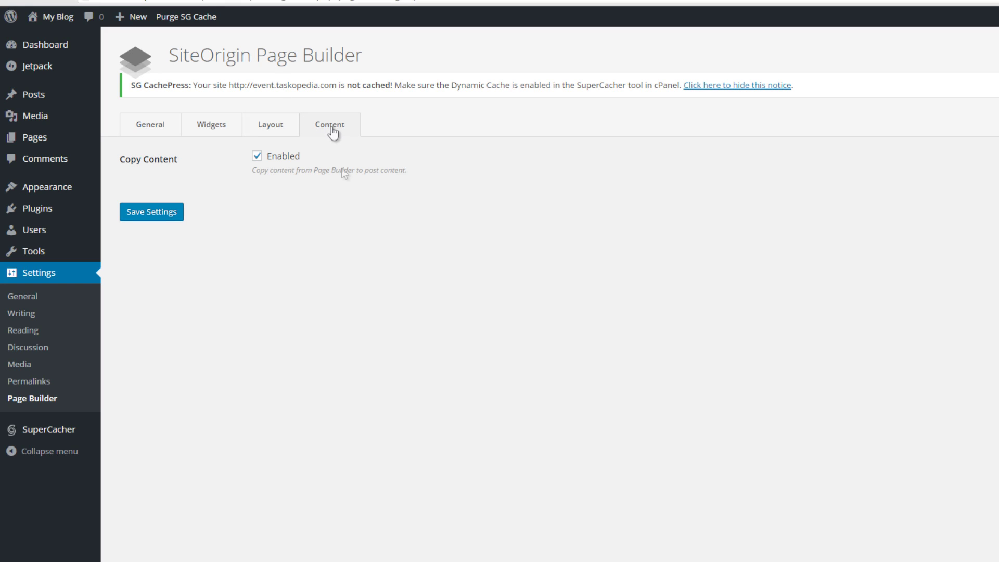
Review the layout, widget, general and content options of the Page Builder settings once more
{"action": "left_click", "coordinate": [269, 127]}
{"action": "left_click", "coordinate": [214, 128]}
{"action": "left_click", "coordinate": [144, 127]}
{"action": "left_click", "coordinate": [271, 126]}
{"action": "left_click", "coordinate": [338, 127]}
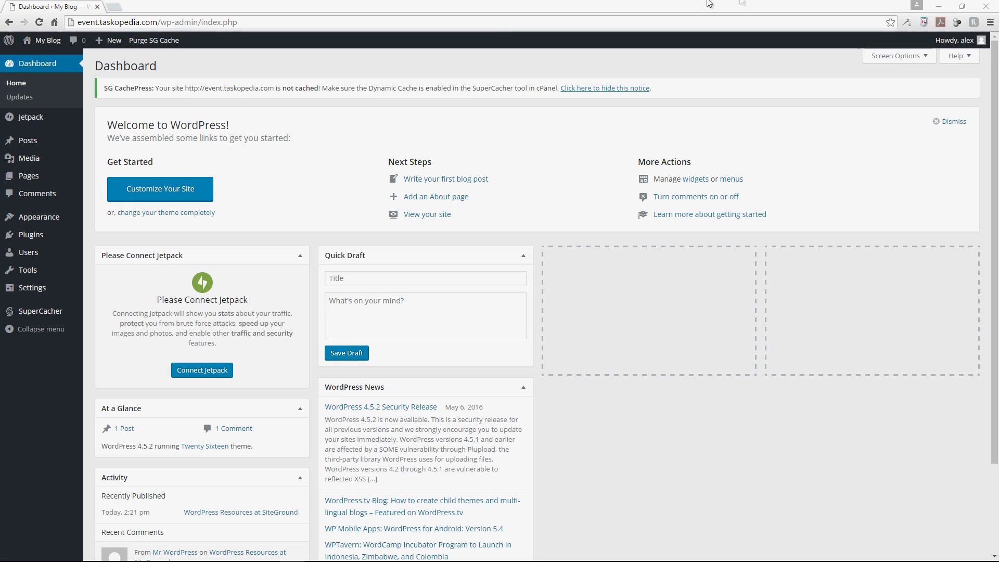
Create a new page, switch it to Page Builder editing, and start adding a row
{"action": "mouse_move", "coordinate": [52, 179]}
{"action": "left_click", "coordinate": [109, 193]}
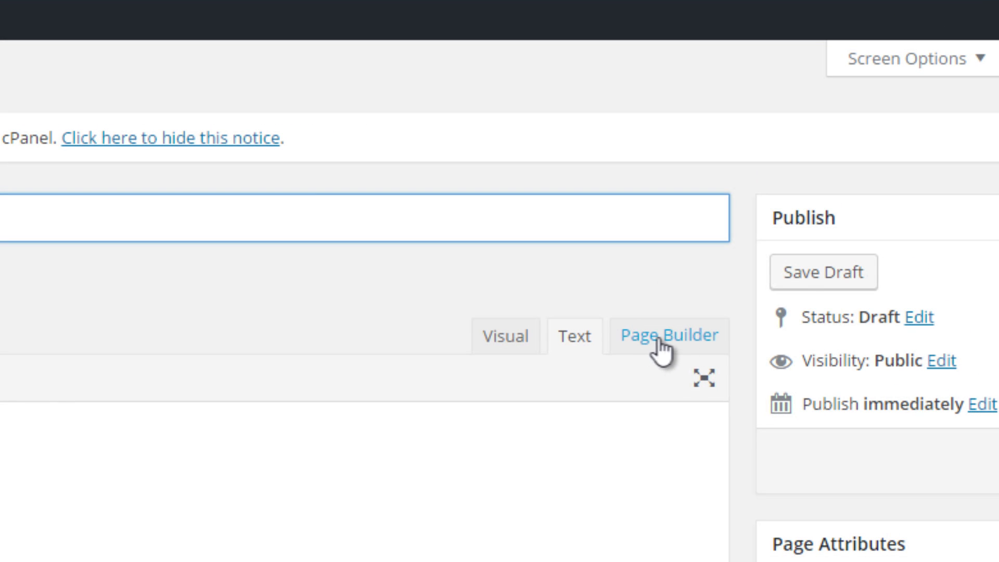
{"action": "left_click", "coordinate": [660, 349]}
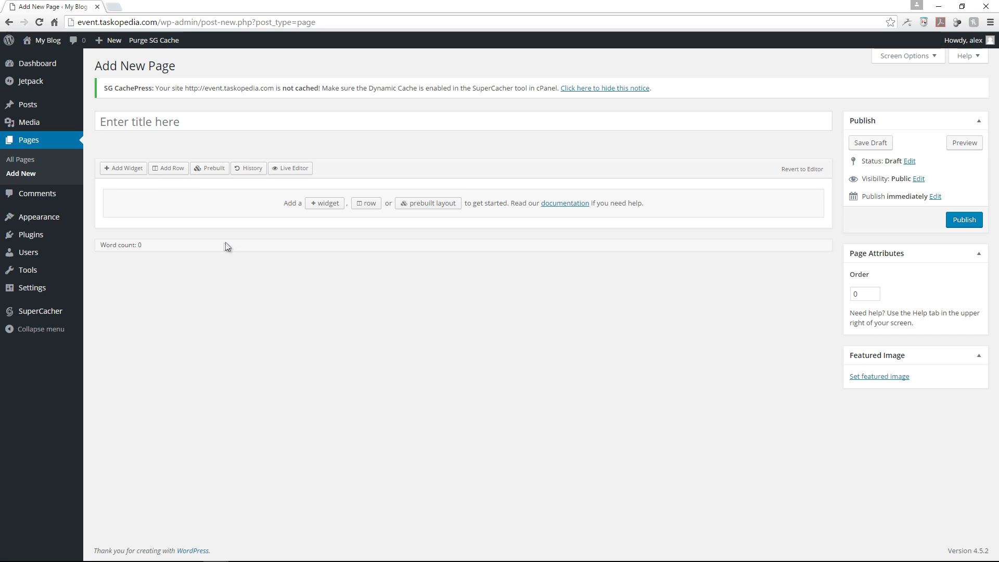
{"action": "left_click", "coordinate": [167, 170]}
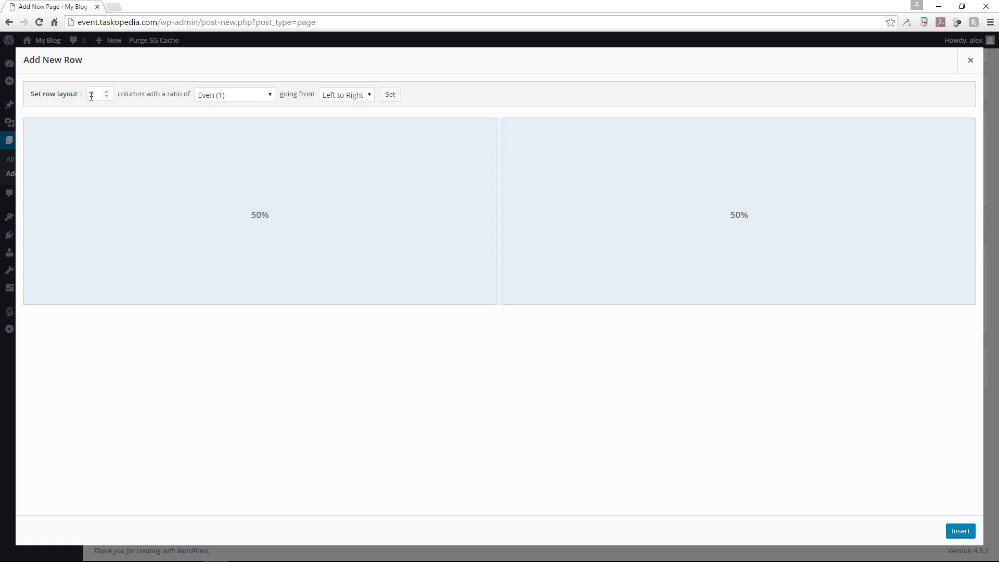
Try row layouts of one and three columns, applying the Golden (0.618), Trion (0.155) and Hecton (0.732) ratios to the three columns
{"action": "left_click", "coordinate": [107, 96]}
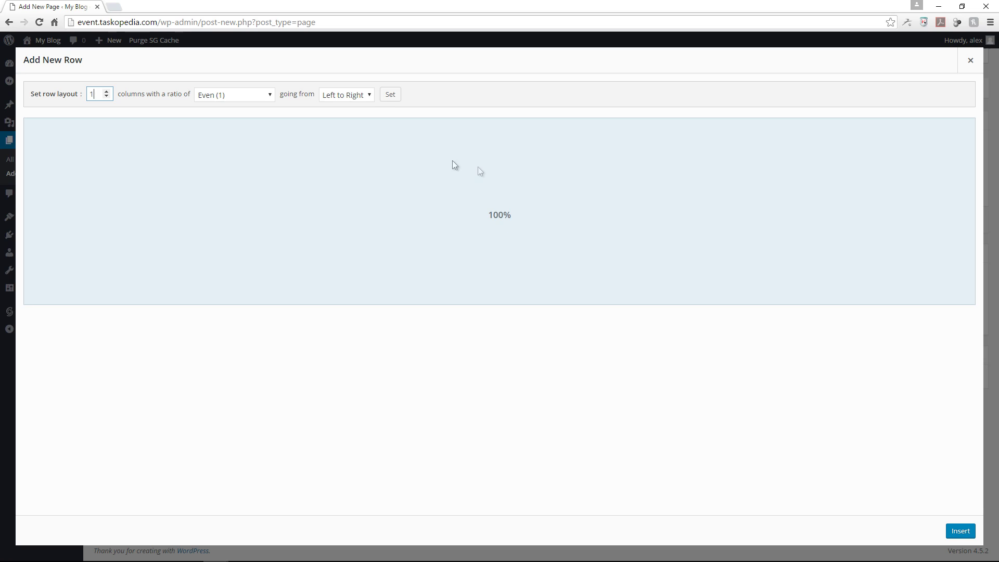
{"action": "left_click", "coordinate": [107, 92]}
{"action": "left_click", "coordinate": [106, 91]}
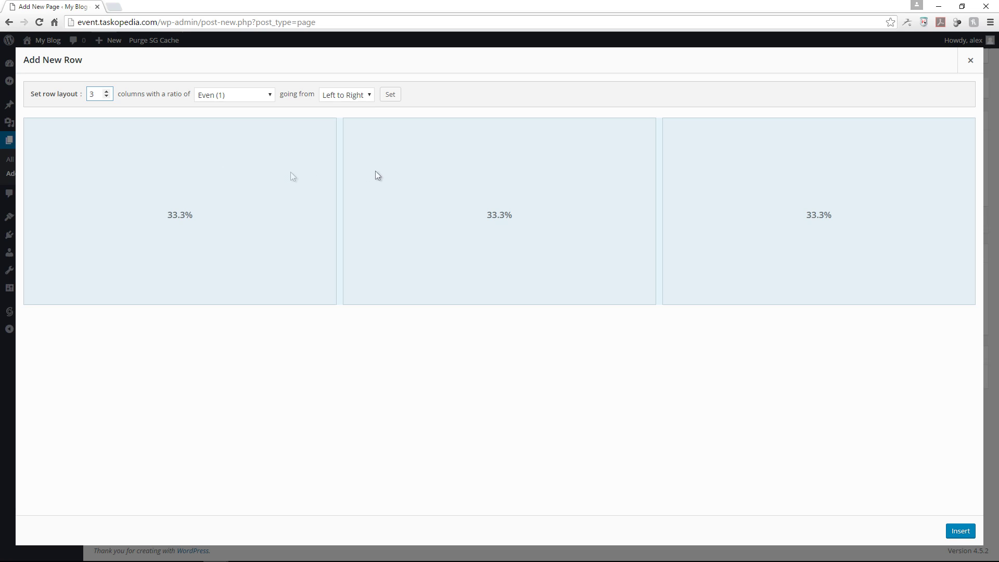
{"action": "left_click", "coordinate": [269, 95]}
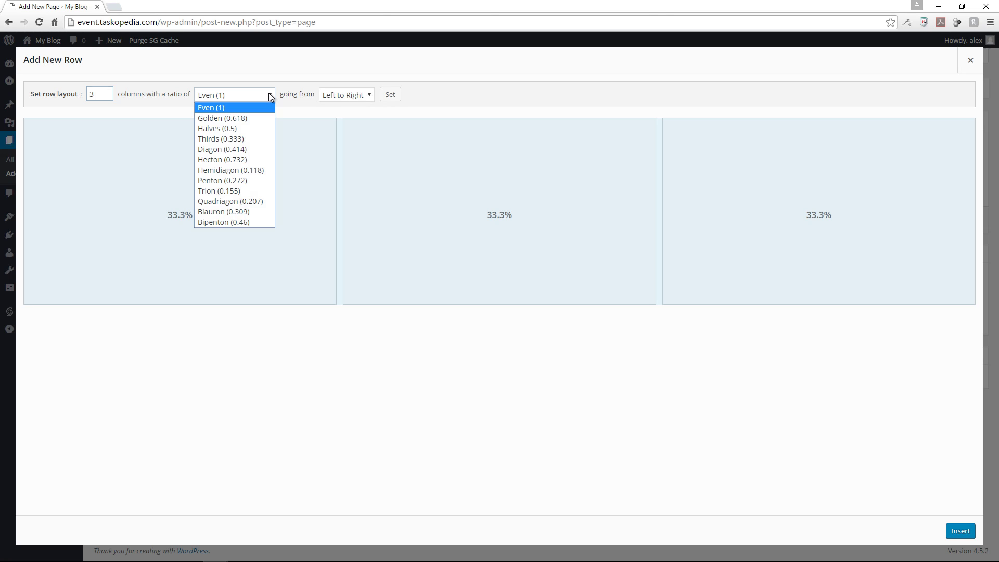
{"action": "left_click", "coordinate": [232, 118]}
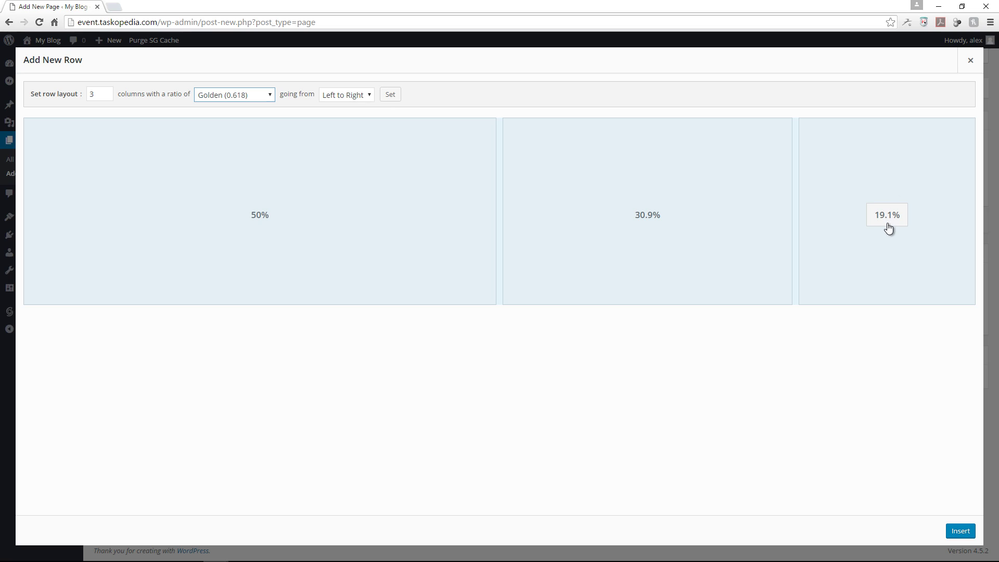
{"action": "left_click", "coordinate": [259, 95]}
{"action": "left_click", "coordinate": [230, 191]}
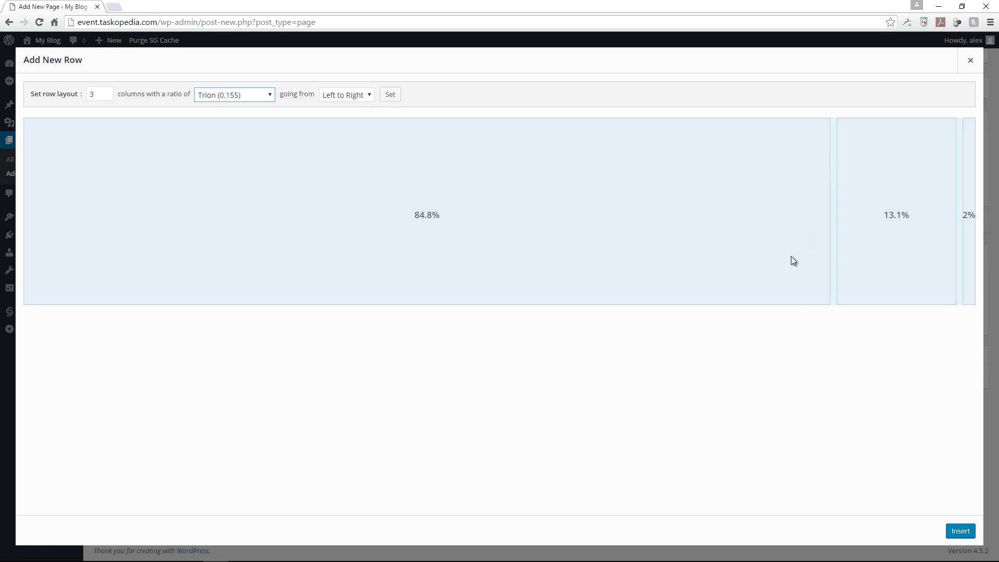
{"action": "left_click", "coordinate": [232, 95]}
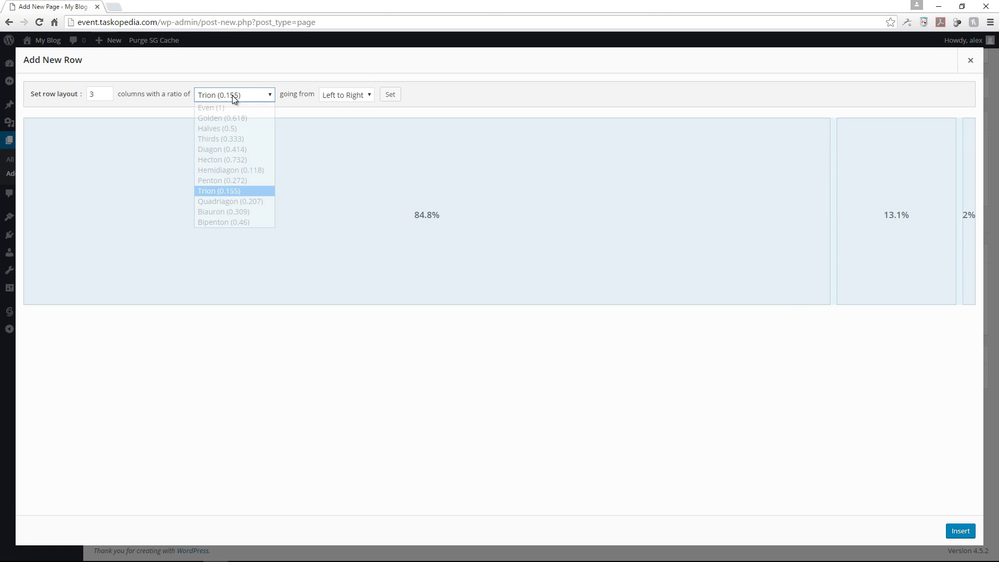
{"action": "left_click", "coordinate": [218, 160]}
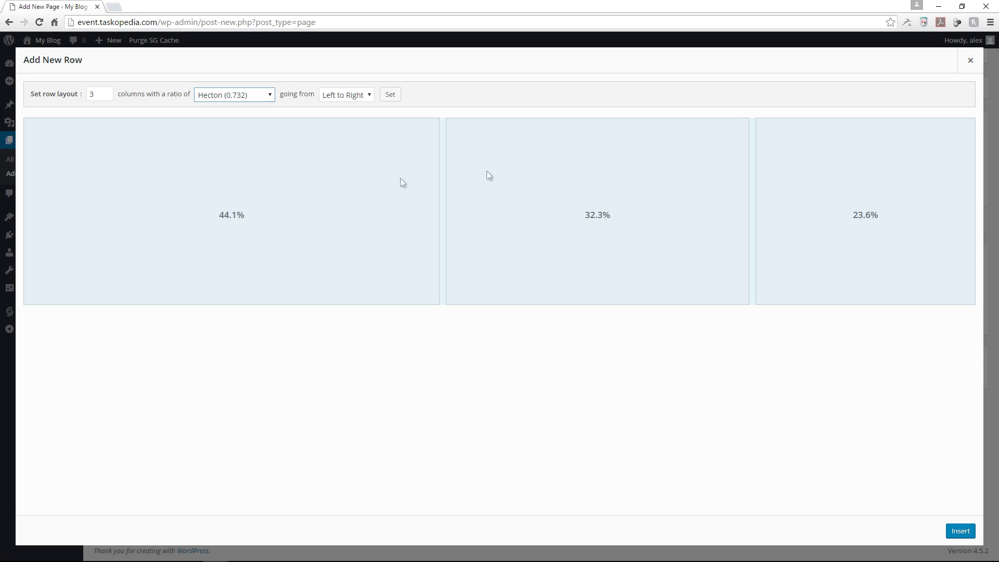
Insert the row with one column, an Even (1) ratio and the Right to Left direction
{"action": "left_click", "coordinate": [362, 98]}
{"action": "left_click", "coordinate": [355, 115]}
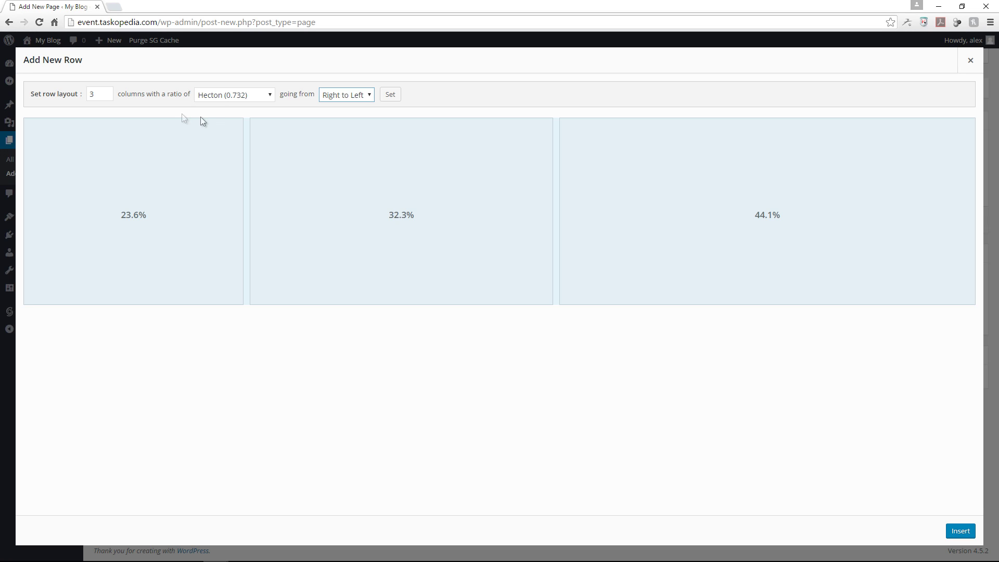
{"action": "left_click", "coordinate": [106, 96]}
{"action": "left_click", "coordinate": [107, 97]}
{"action": "left_click", "coordinate": [246, 95]}
{"action": "left_click", "coordinate": [237, 104]}
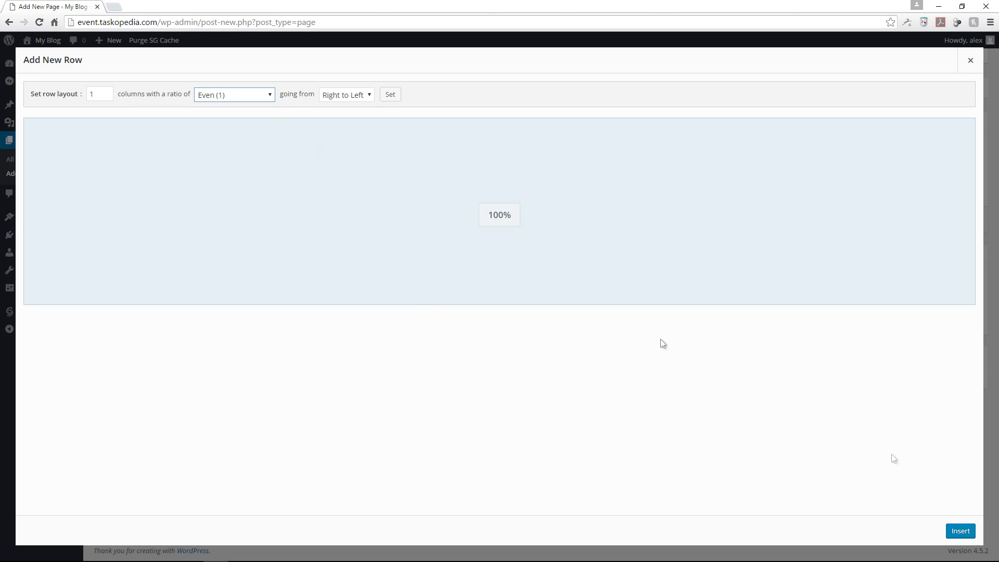
{"action": "left_click", "coordinate": [961, 531]}
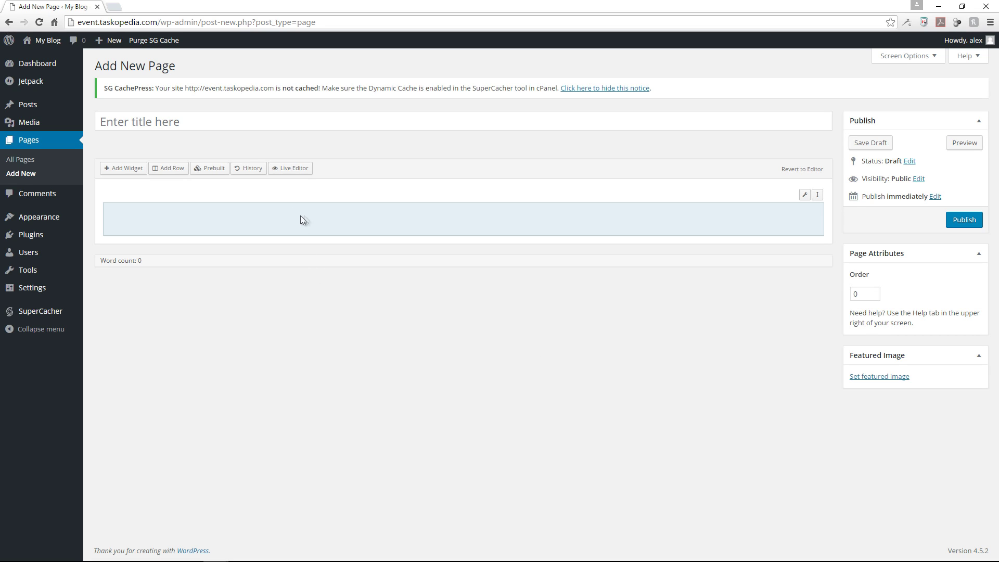
Look through the widgets available for the page, without adding one
{"action": "left_click", "coordinate": [127, 168]}
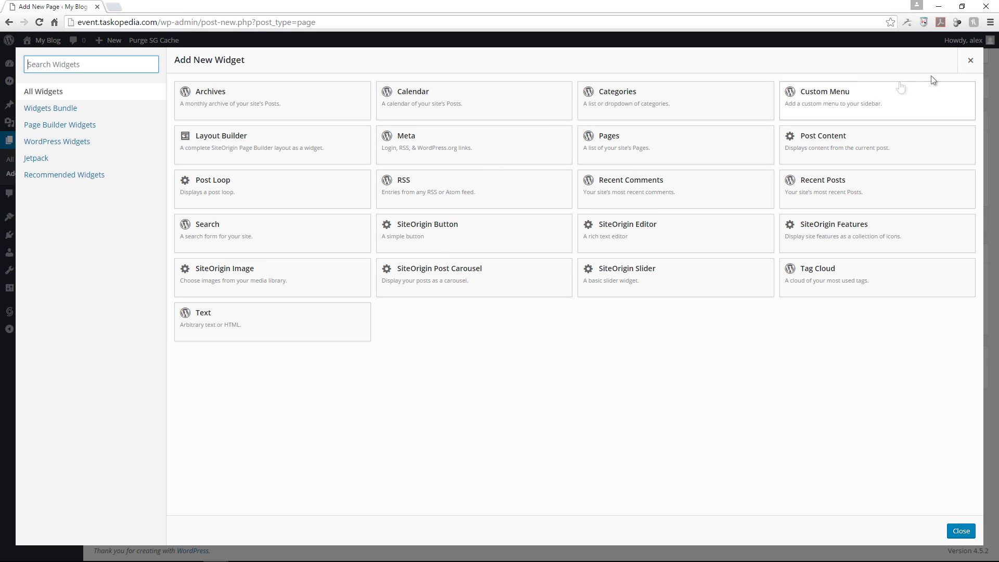
{"action": "left_click", "coordinate": [970, 62]}
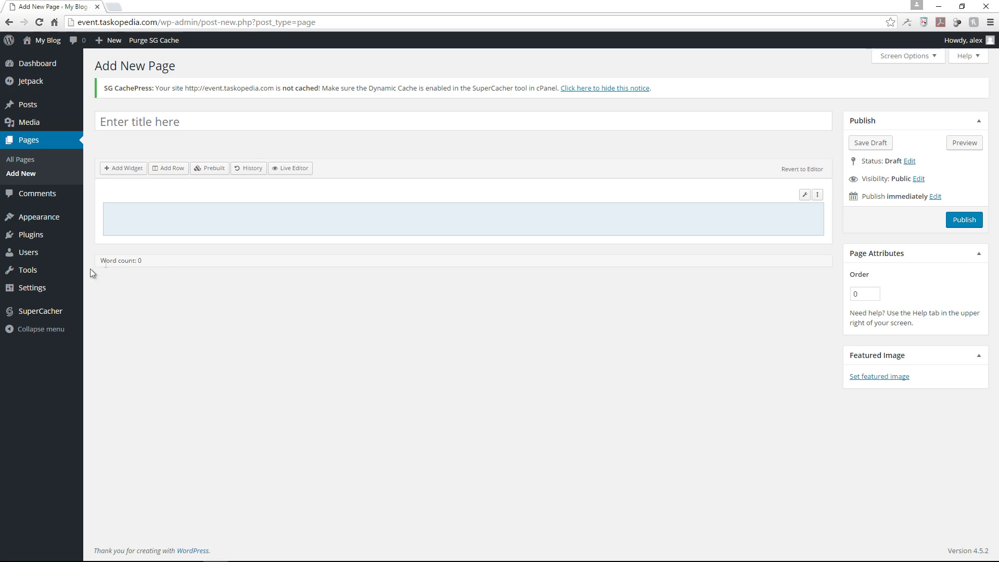
Open the page for adding plugins in a new browser tab and search for "siteorigin widgets bundle"
{"action": "mouse_move", "coordinate": [61, 240]}
{"action": "right_click", "coordinate": [97, 252]}
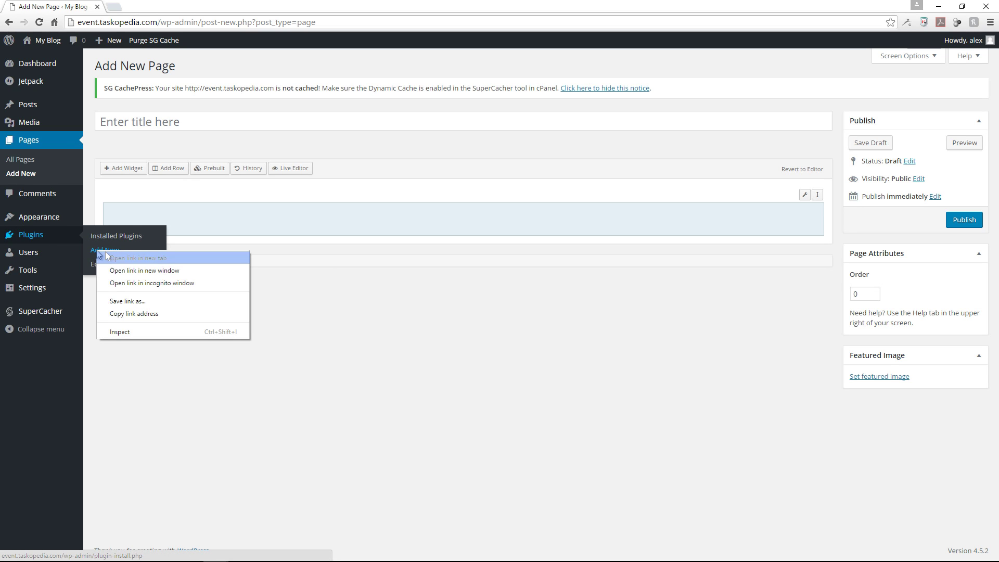
{"action": "left_click", "coordinate": [114, 259]}
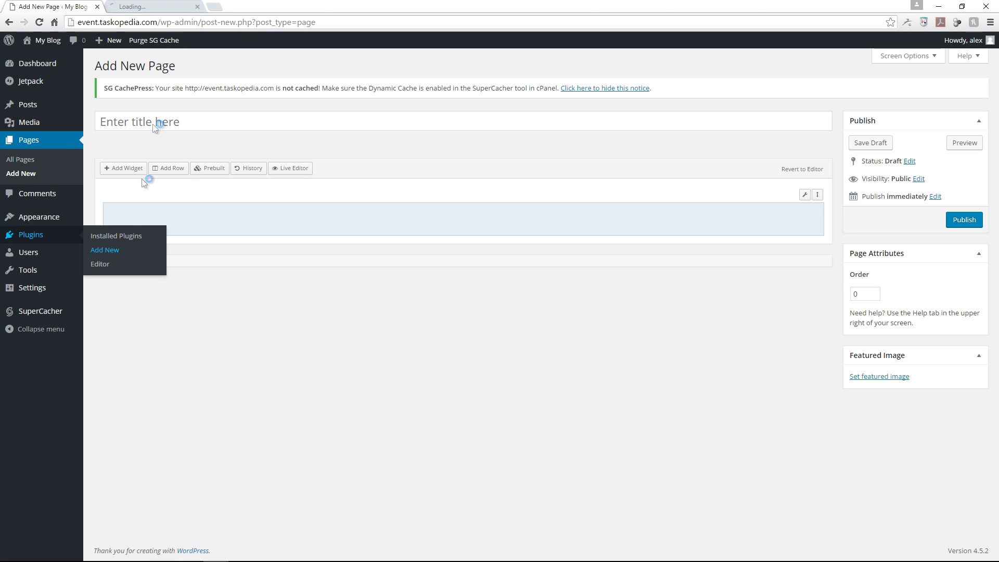
{"action": "left_click", "coordinate": [156, 6]}
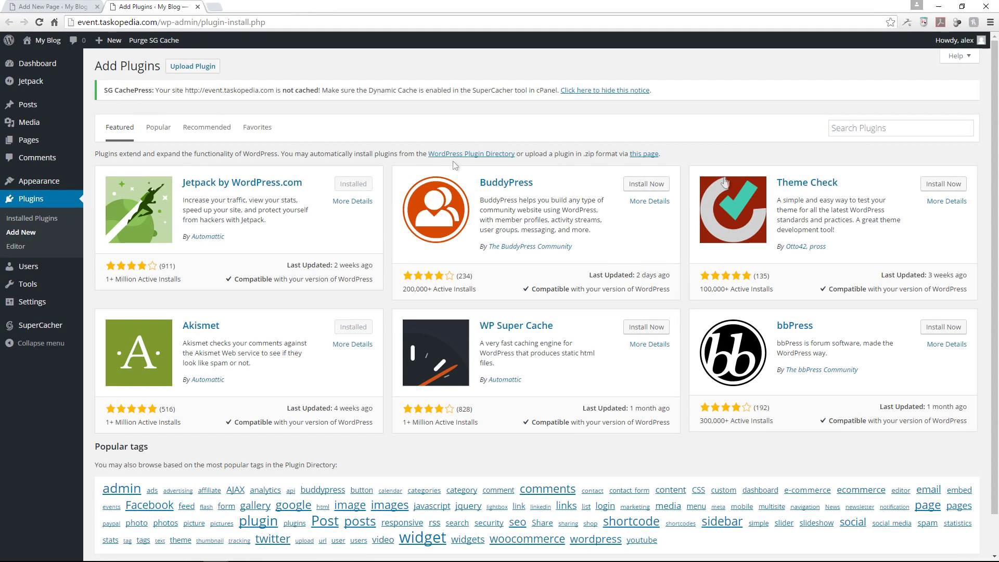
{"action": "left_click", "coordinate": [856, 128]}
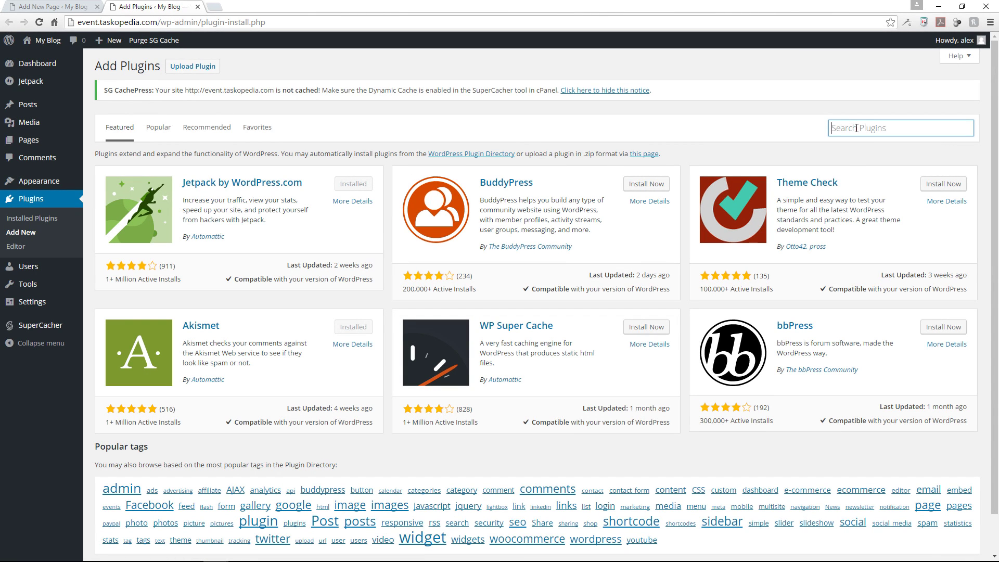
{"action": "type", "text": "al"}
{"action": "key", "text": "BackSpace"}
{"action": "key", "text": "BackSpace"}
{"action": "type", "text": "siteorigin widgets bundle"}
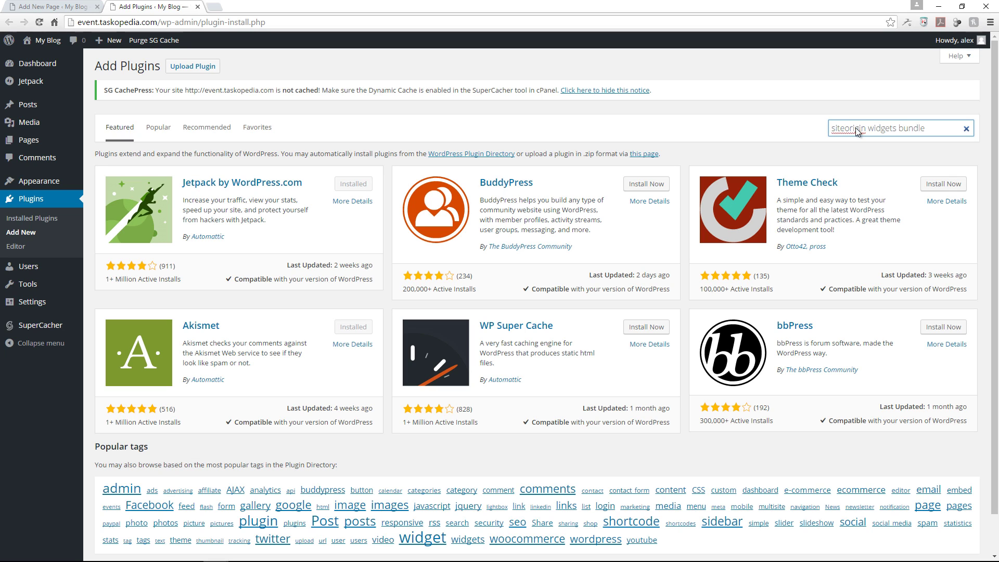
{"action": "key", "text": "Return"}
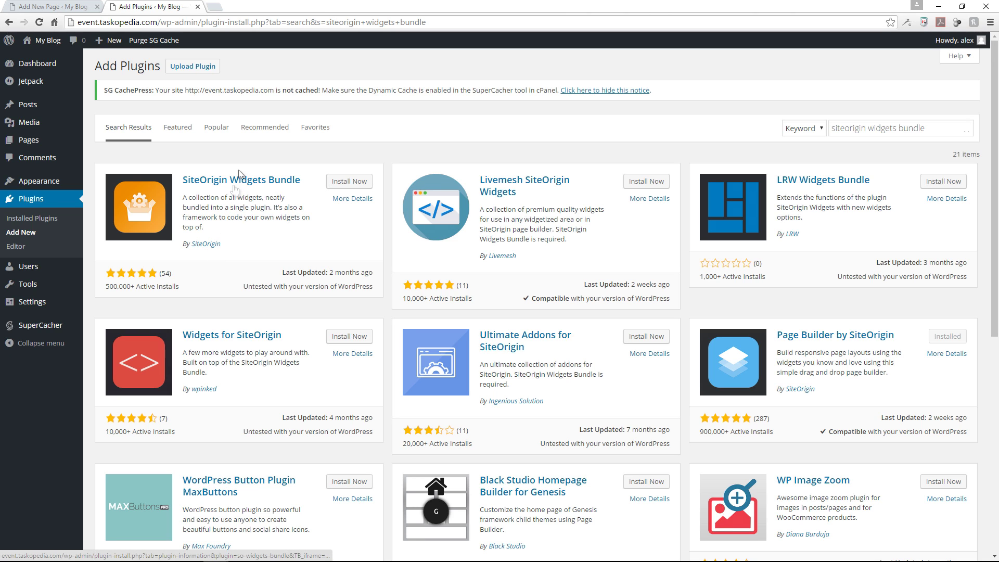
Install and activate the SiteOrigin Widgets Bundle plugin from the search results
{"action": "scroll", "coordinate": [320, 354], "scroll_direction": "down", "scroll_amount": 2}
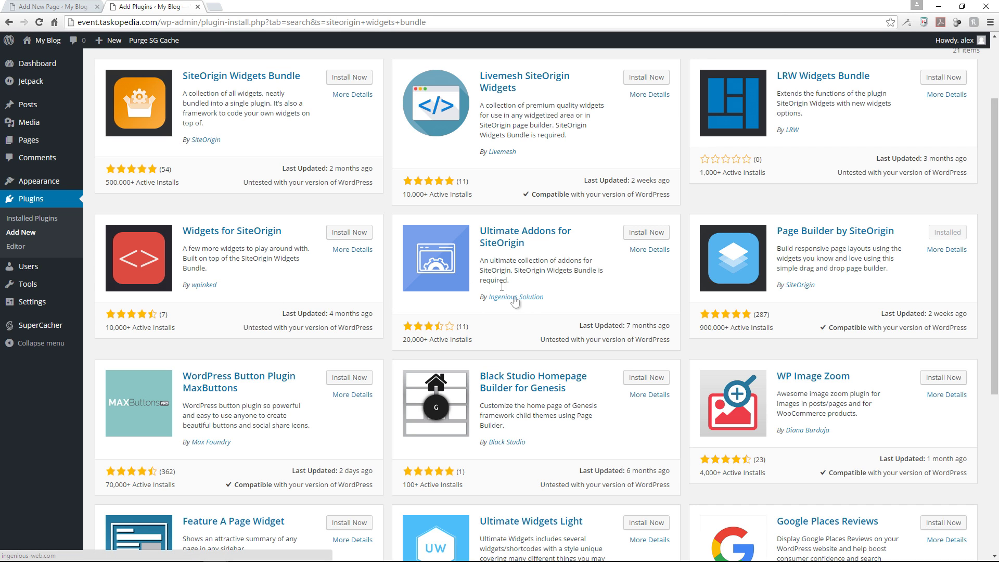
{"action": "scroll", "coordinate": [441, 310], "scroll_direction": "up", "scroll_amount": 2}
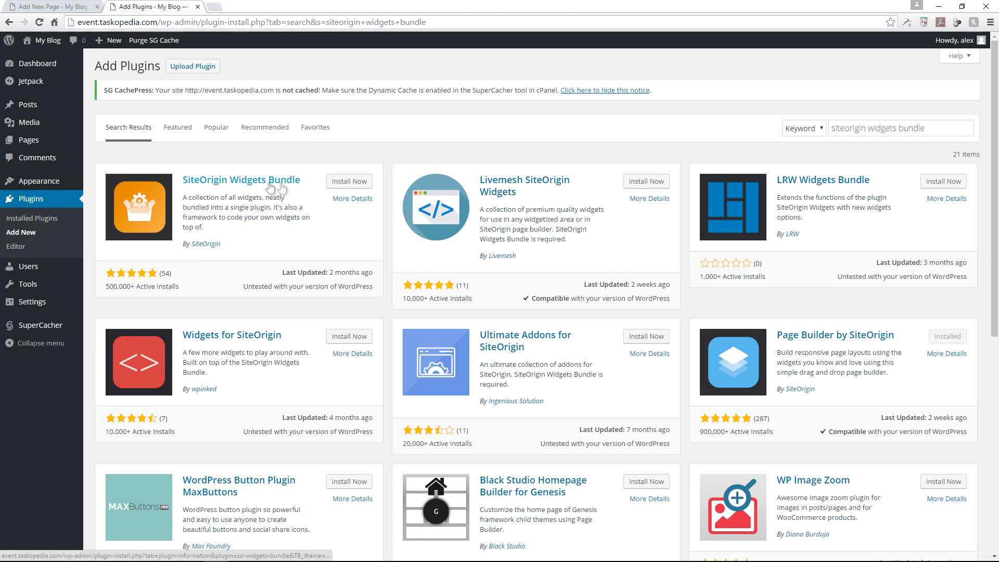
{"action": "left_click", "coordinate": [360, 185]}
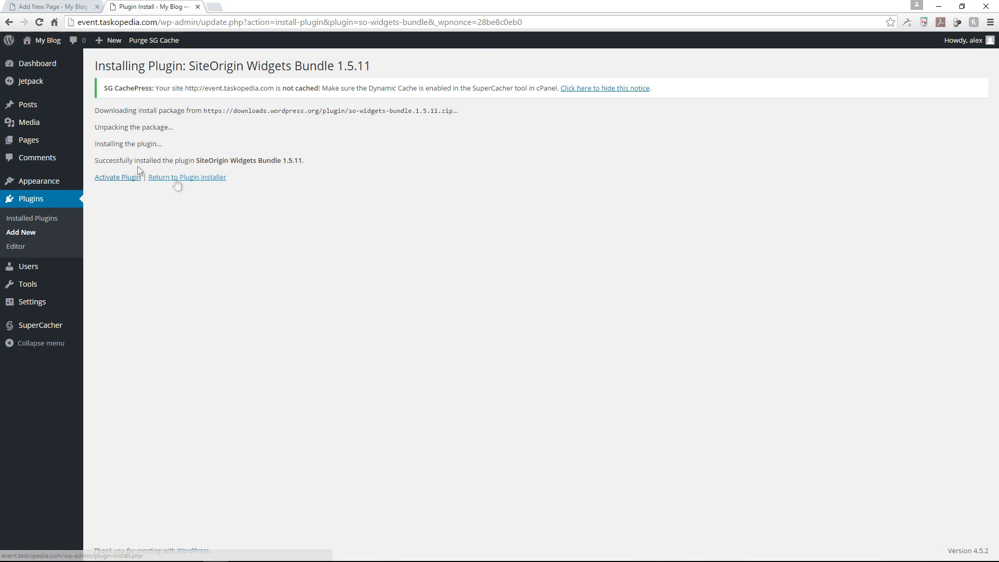
{"action": "left_click", "coordinate": [118, 178]}
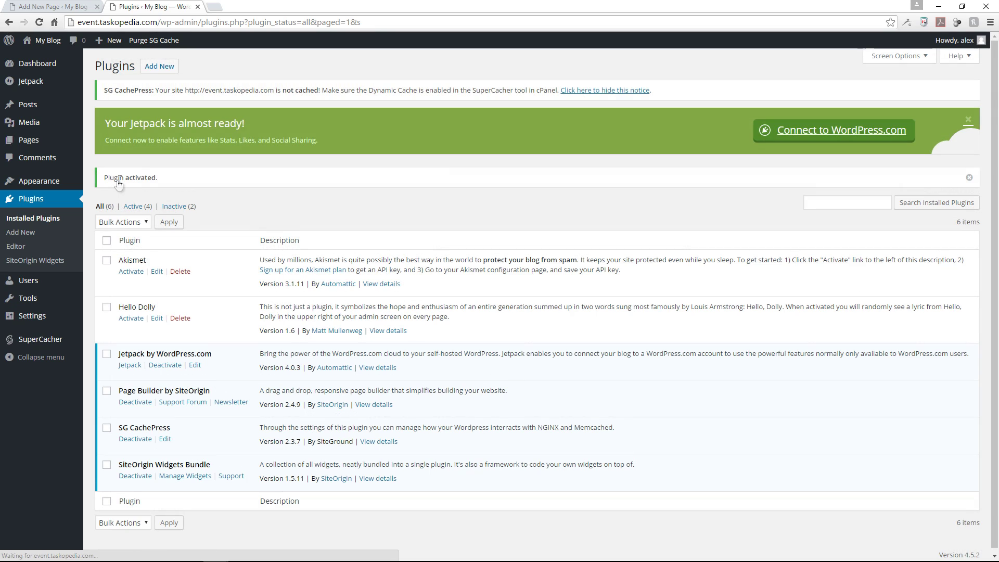
Display the SiteOrigin Widgets list and activate the Call-To-Action, Contact Form and Headline widgets
{"action": "left_click", "coordinate": [44, 261]}
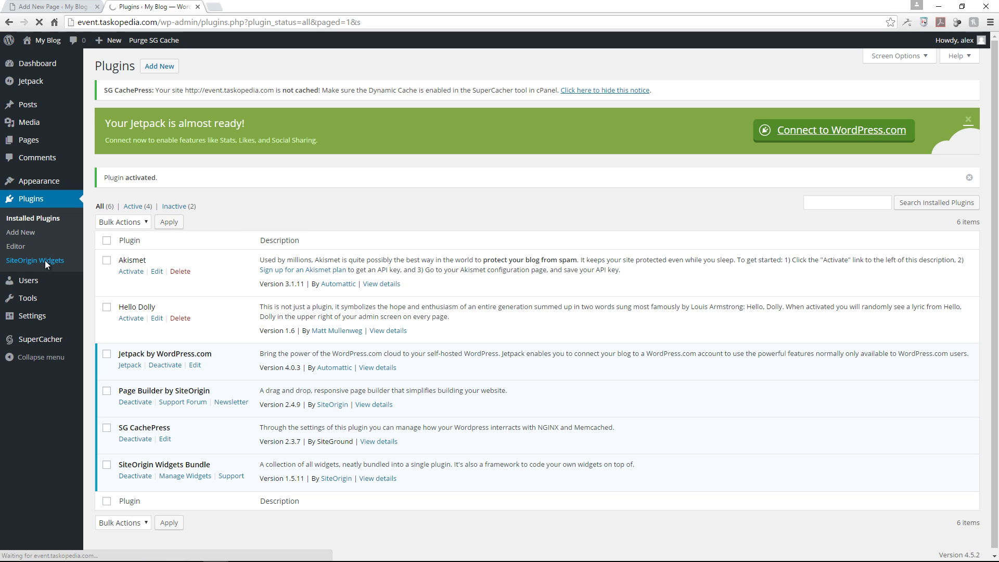
{"action": "scroll", "coordinate": [465, 290], "scroll_direction": "down", "scroll_amount": 5}
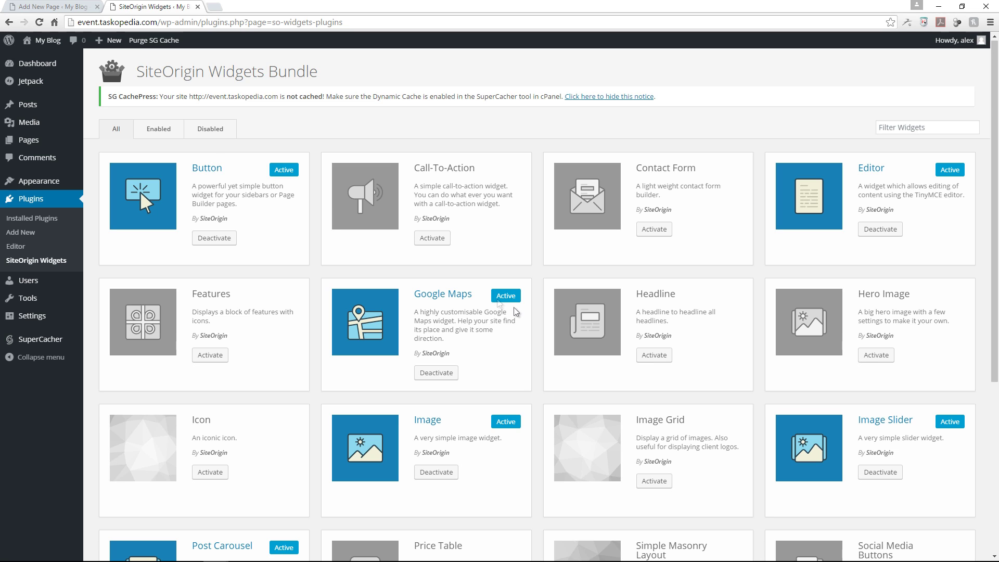
{"action": "scroll", "coordinate": [500, 303], "scroll_direction": "down", "scroll_amount": 2}
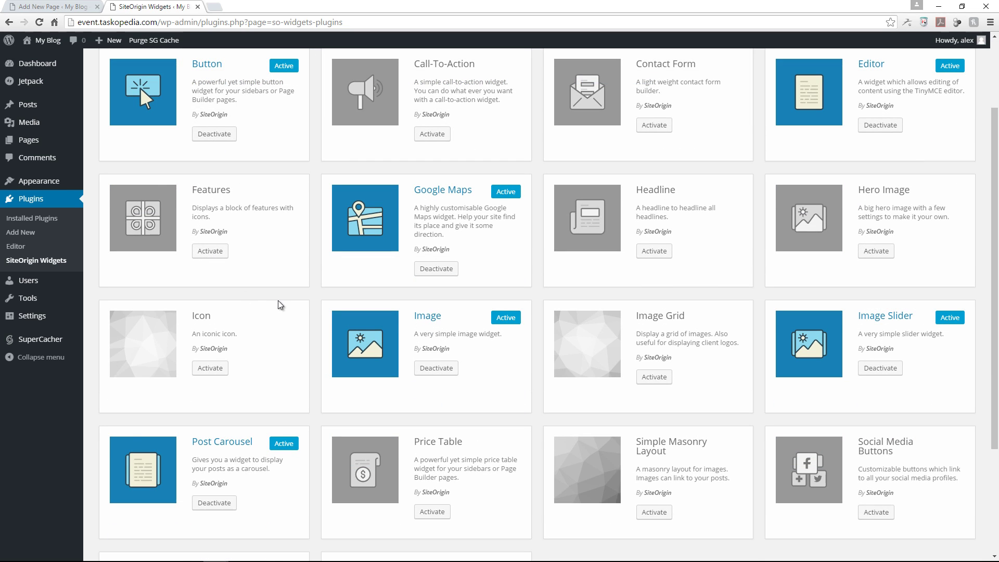
{"action": "scroll", "coordinate": [279, 306], "scroll_direction": "up", "scroll_amount": 2}
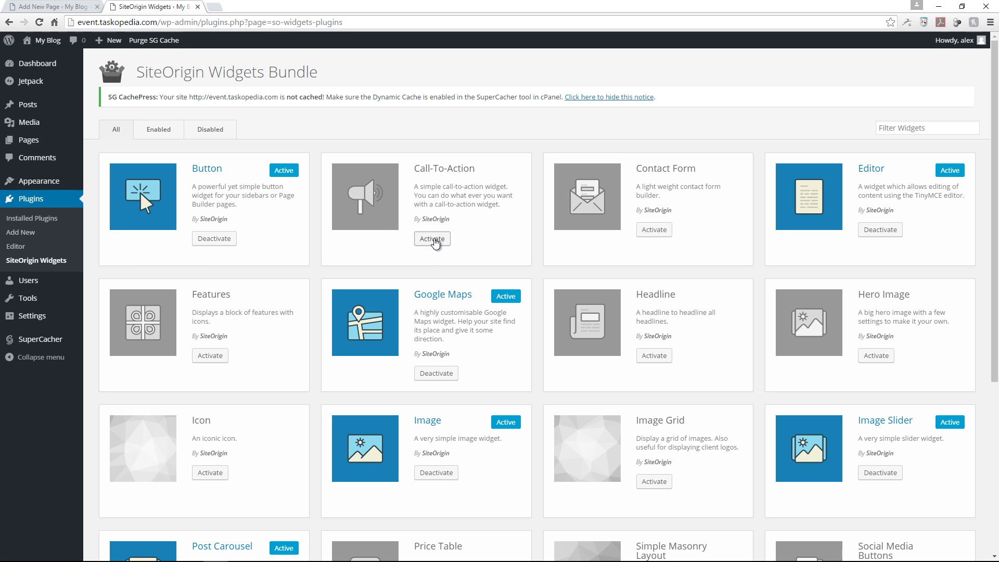
{"action": "left_click", "coordinate": [435, 240]}
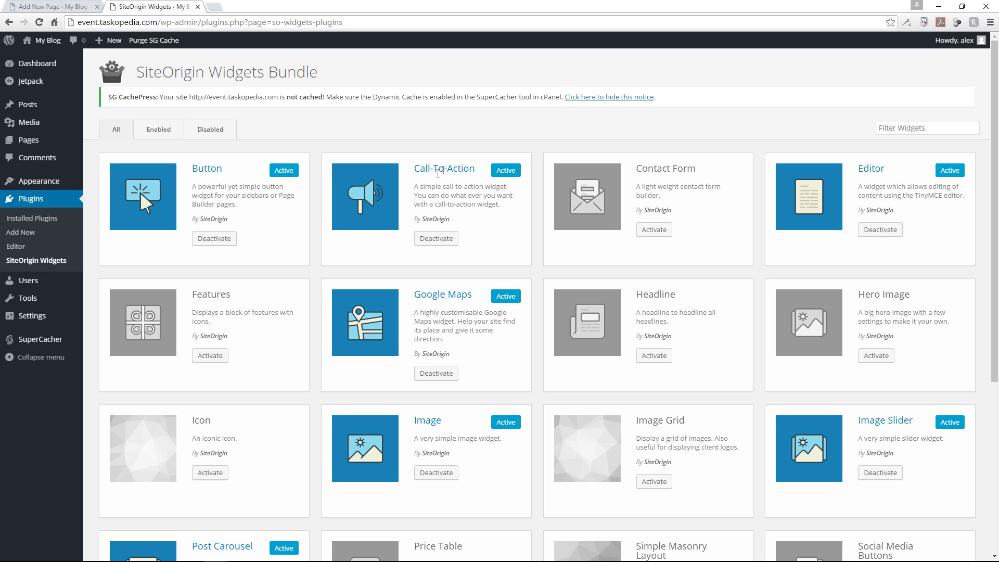
{"action": "left_click", "coordinate": [654, 230]}
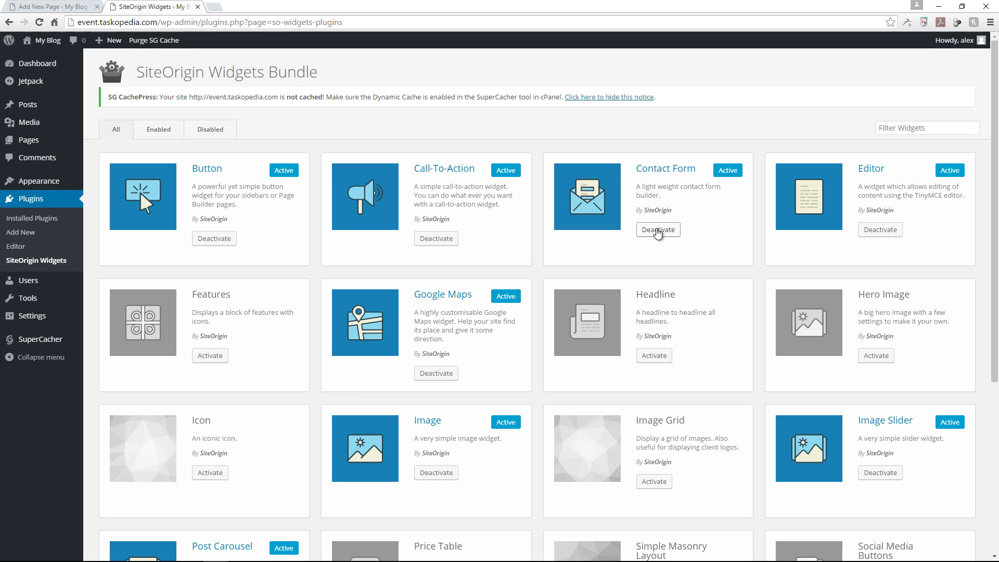
{"action": "left_click", "coordinate": [654, 356]}
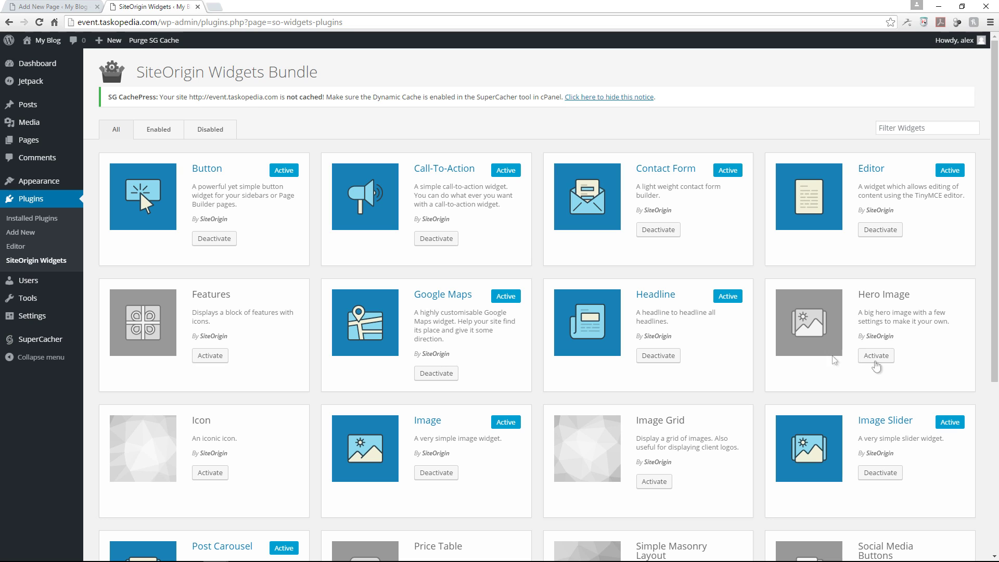
Activate the Hero Image, Features and Image Grid widgets, and try to activate the Icon widget
{"action": "left_click", "coordinate": [877, 357]}
{"action": "left_click", "coordinate": [211, 356]}
{"action": "left_click", "coordinate": [211, 472]}
{"action": "scroll", "coordinate": [473, 383], "scroll_direction": "down", "scroll_amount": 3}
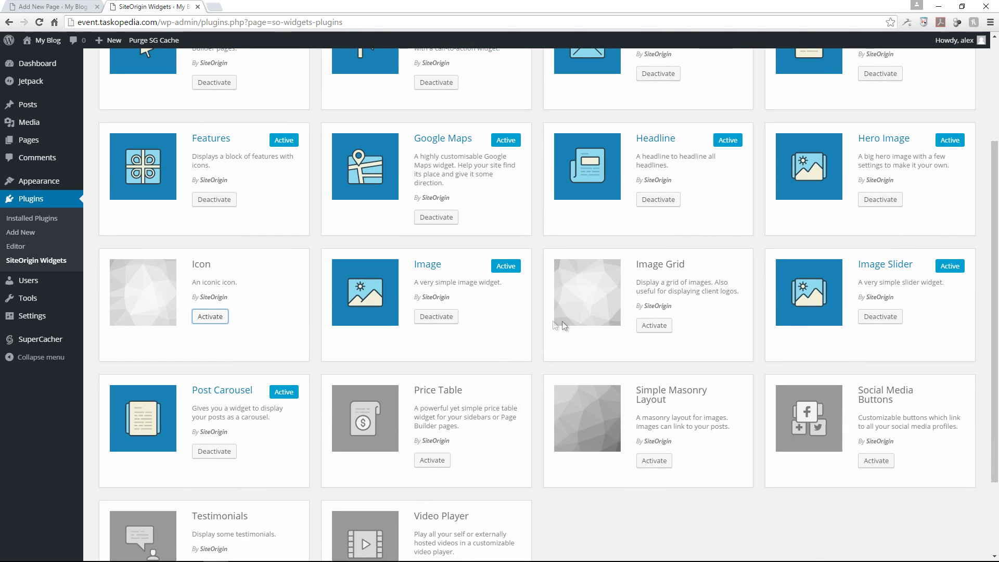
{"action": "scroll", "coordinate": [526, 204], "scroll_direction": "down", "scroll_amount": 2}
{"action": "scroll", "coordinate": [416, 229], "scroll_direction": "up", "scroll_amount": 5}
{"action": "left_click", "coordinate": [654, 481]}
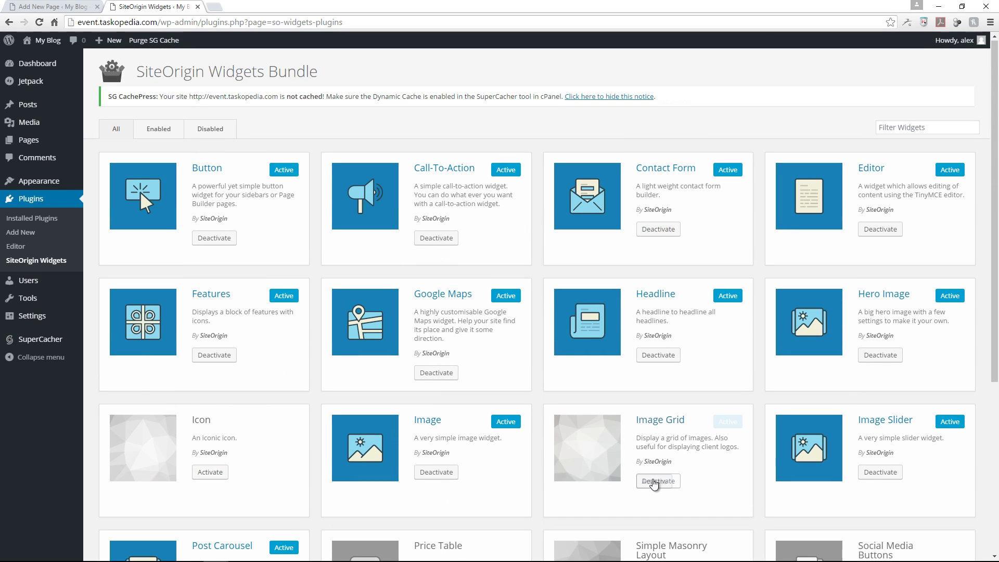
Activate the Icon, Social Media Buttons and Simple Masonry Layout widgets
{"action": "left_click", "coordinate": [210, 475]}
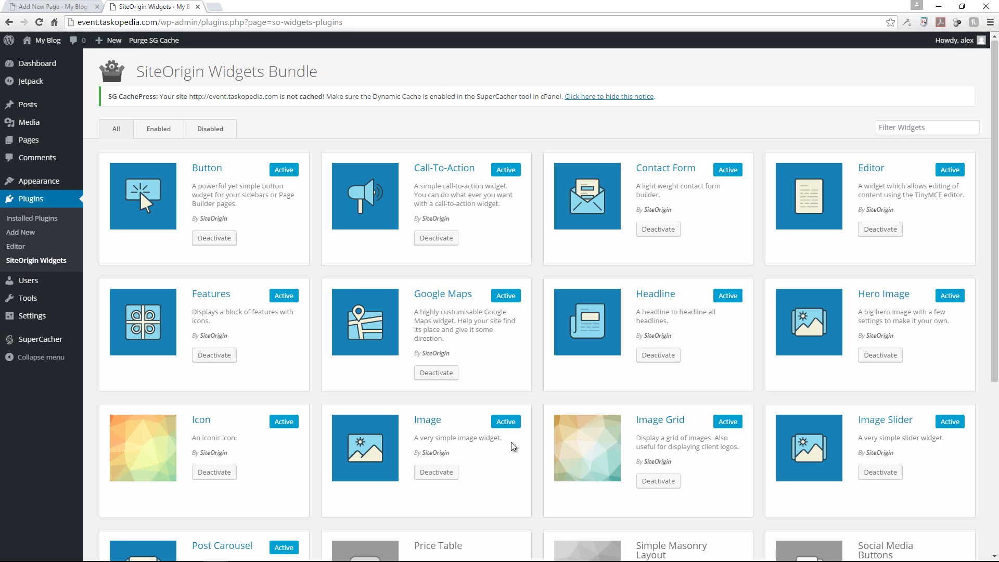
{"action": "scroll", "coordinate": [510, 445], "scroll_direction": "down", "scroll_amount": 2}
{"action": "scroll", "coordinate": [512, 442], "scroll_direction": "down", "scroll_amount": 3}
{"action": "left_click", "coordinate": [878, 356]}
{"action": "left_click", "coordinate": [657, 358]}
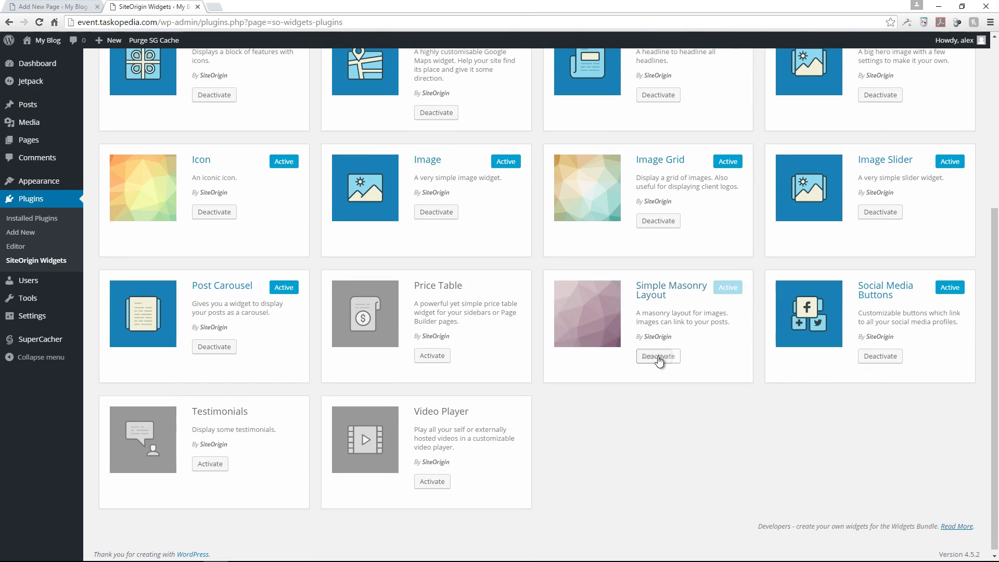
Activate the Price Table, Testimonials and Video Player widgets and look over the whole widget list
{"action": "left_click", "coordinate": [430, 357]}
{"action": "left_click", "coordinate": [212, 465]}
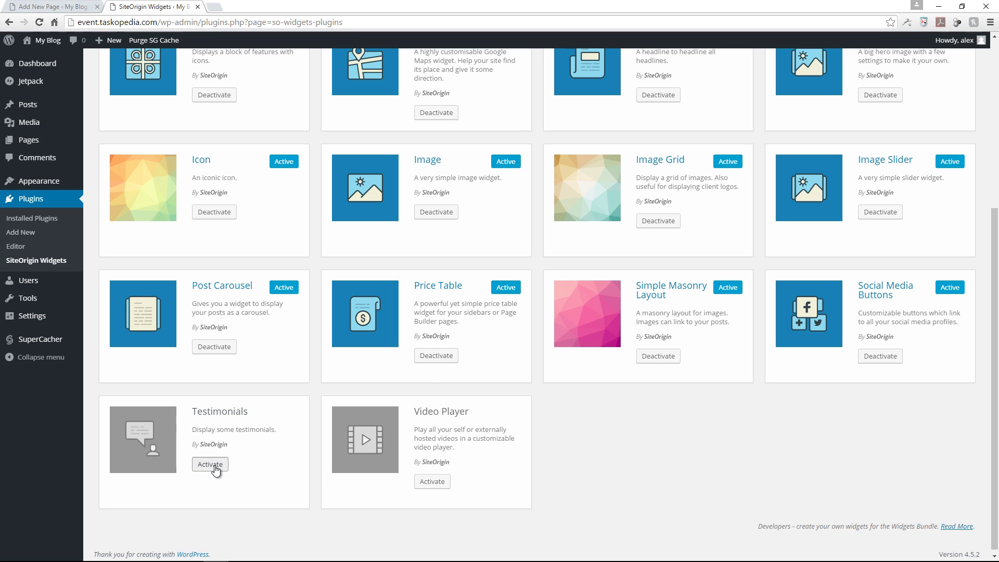
{"action": "left_click", "coordinate": [433, 484]}
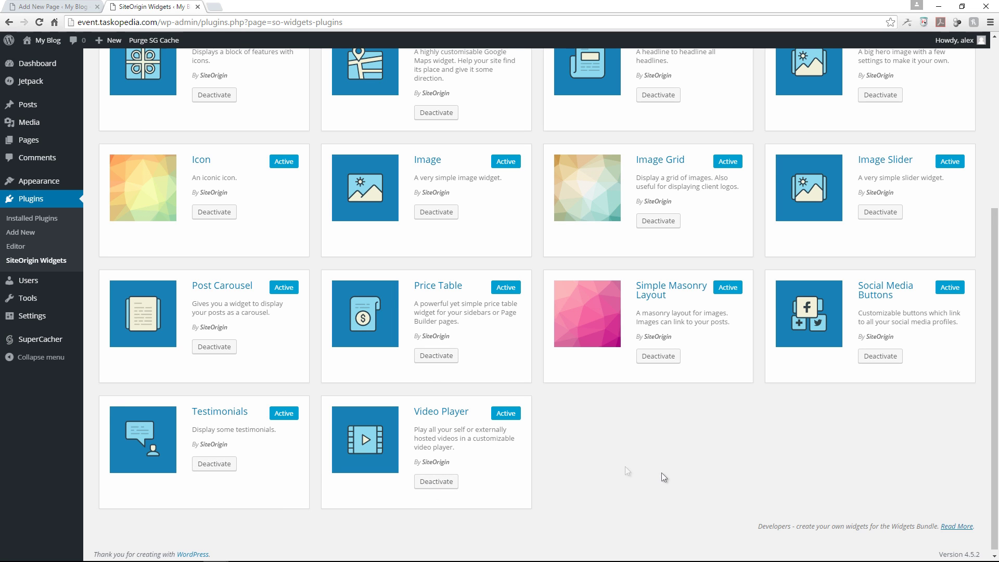
{"action": "scroll", "coordinate": [664, 473], "scroll_direction": "up", "scroll_amount": 2}
{"action": "scroll", "coordinate": [664, 472], "scroll_direction": "up", "scroll_amount": 3}
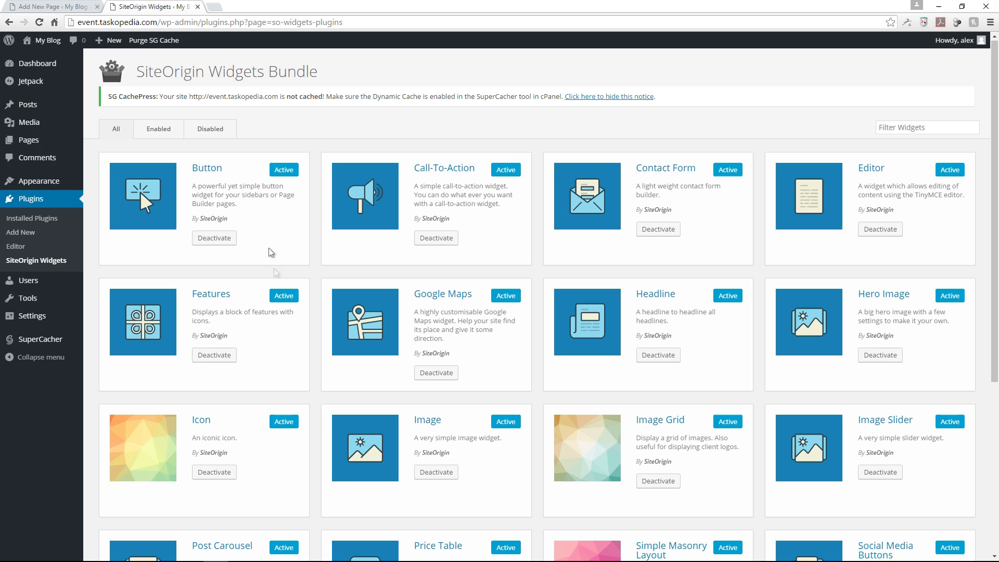
{"action": "scroll", "coordinate": [742, 208], "scroll_direction": "down", "scroll_amount": 5}
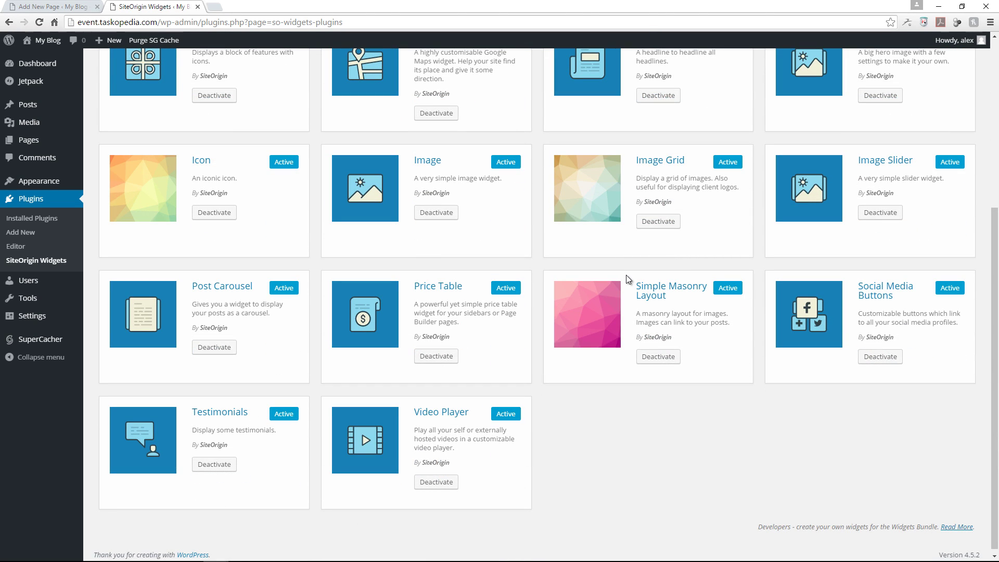
{"action": "scroll", "coordinate": [627, 277], "scroll_direction": "up", "scroll_amount": 5}
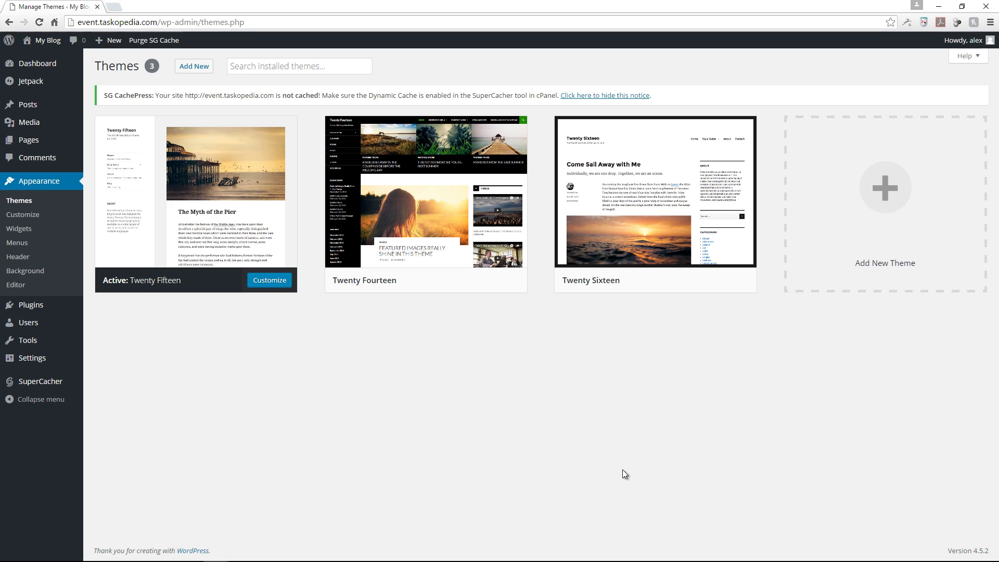
Open the page for adding themes and search for "siteorigin north"
{"action": "left_click", "coordinate": [884, 192]}
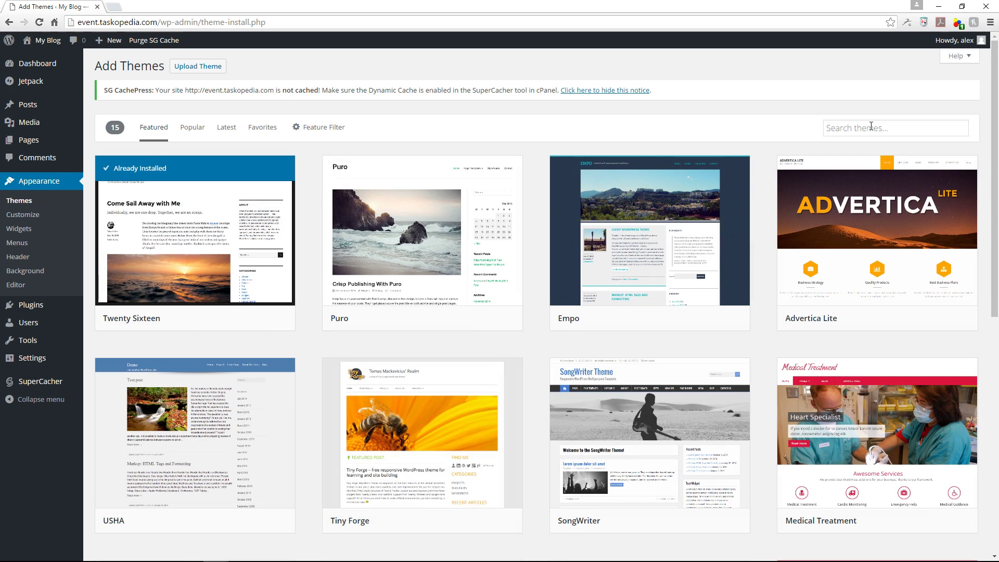
{"action": "left_click", "coordinate": [872, 126]}
{"action": "type", "text": "Sl"}
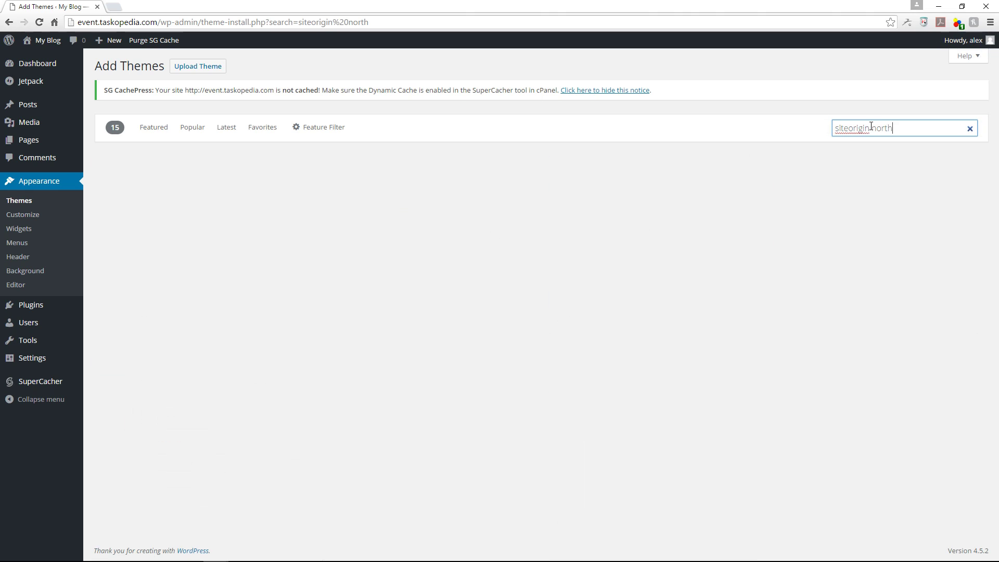
Install and activate the SiteOrigin North theme from the search results
{"action": "mouse_move", "coordinate": [151, 270]}
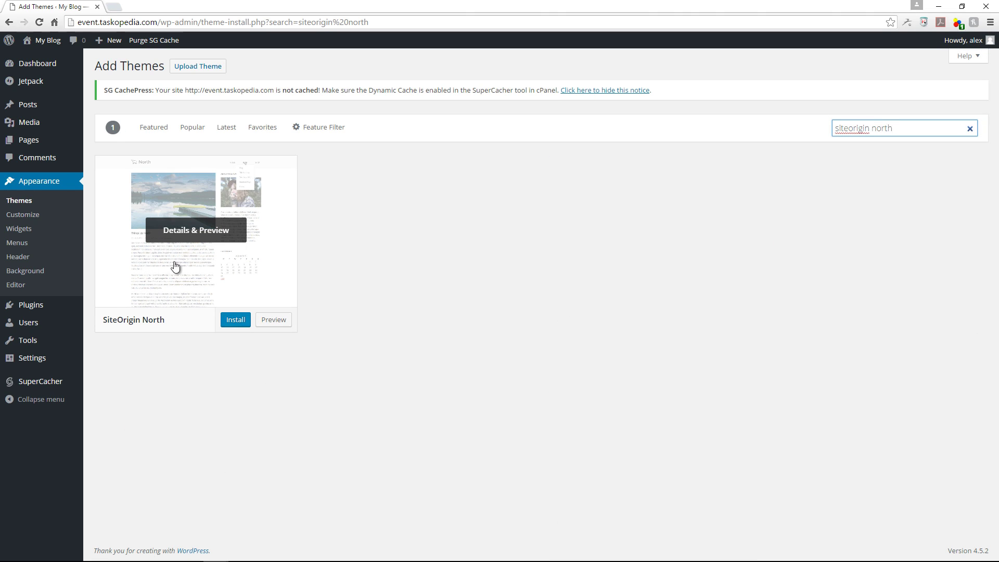
{"action": "left_click", "coordinate": [237, 322]}
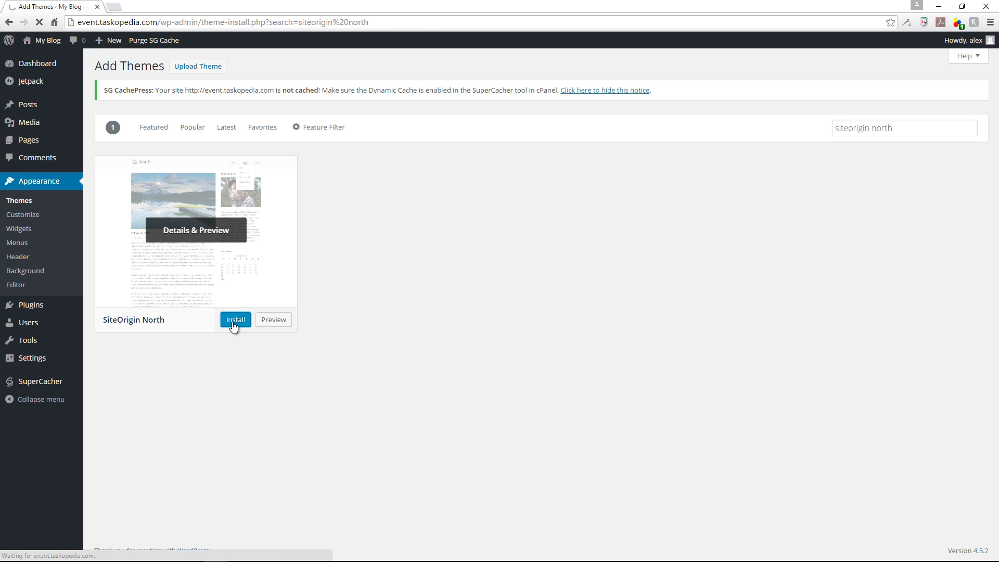
{"action": "left_click", "coordinate": [155, 178]}
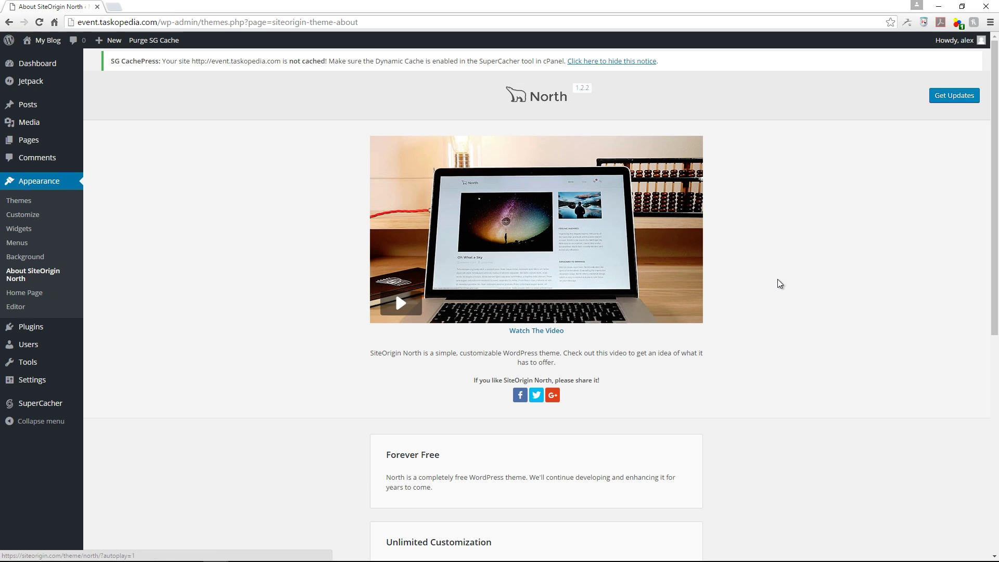
Look through the SiteOrigin North information page, open the custom home page builder and leave the custom home page switched on
{"action": "scroll", "coordinate": [779, 283], "scroll_direction": "down", "scroll_amount": 2}
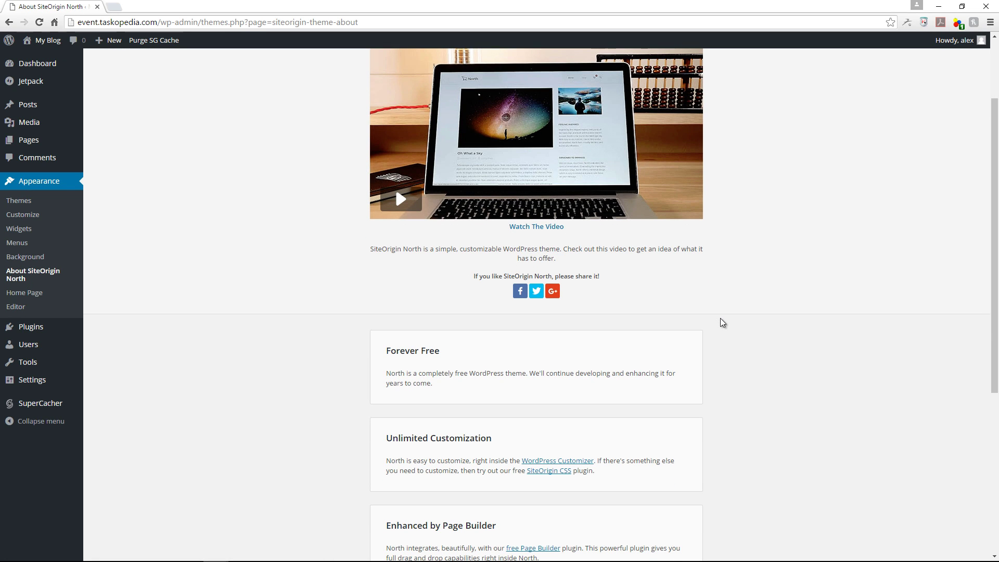
{"action": "scroll", "coordinate": [722, 323], "scroll_direction": "down", "scroll_amount": 2}
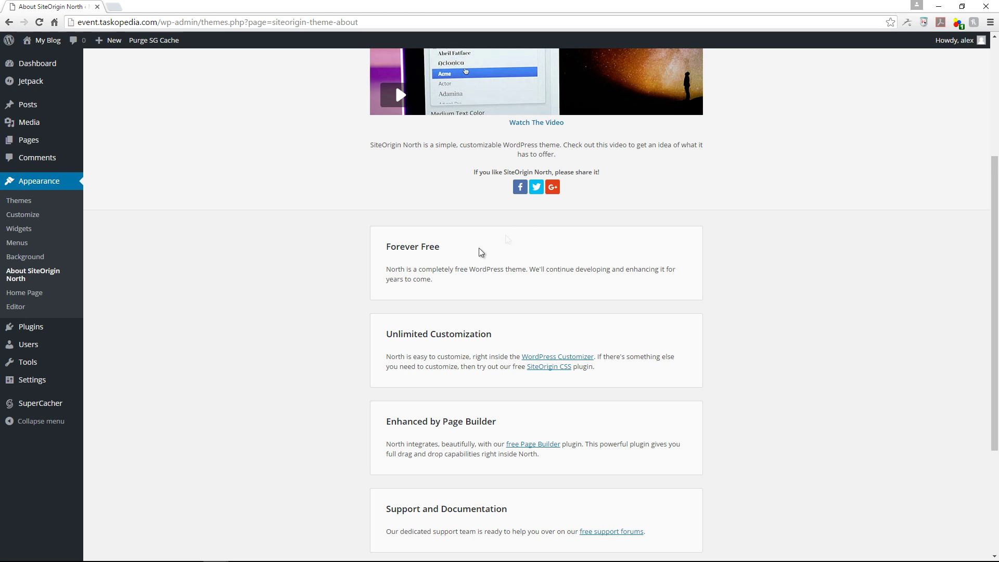
{"action": "scroll", "coordinate": [453, 262], "scroll_direction": "down", "scroll_amount": 4}
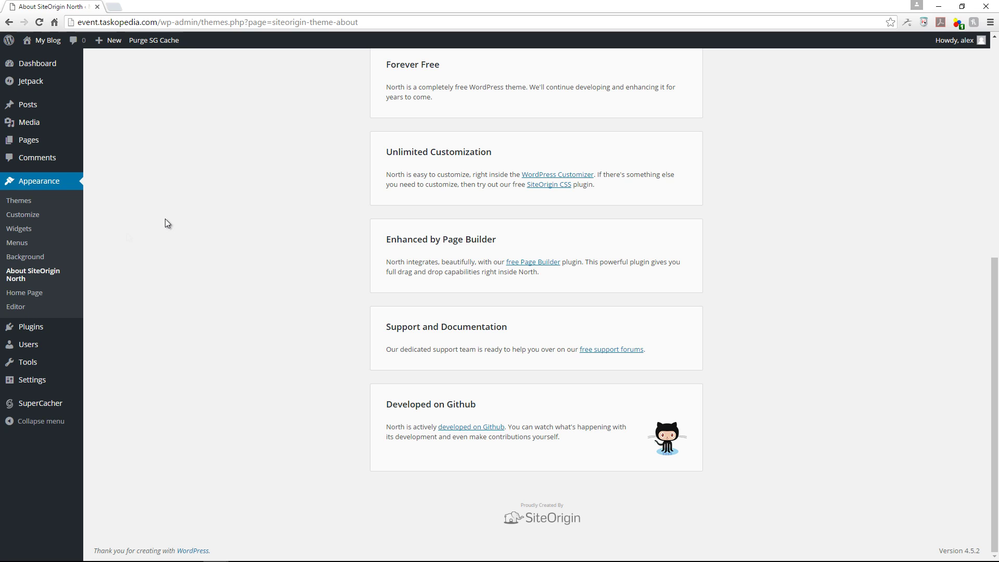
{"action": "left_click", "coordinate": [33, 294]}
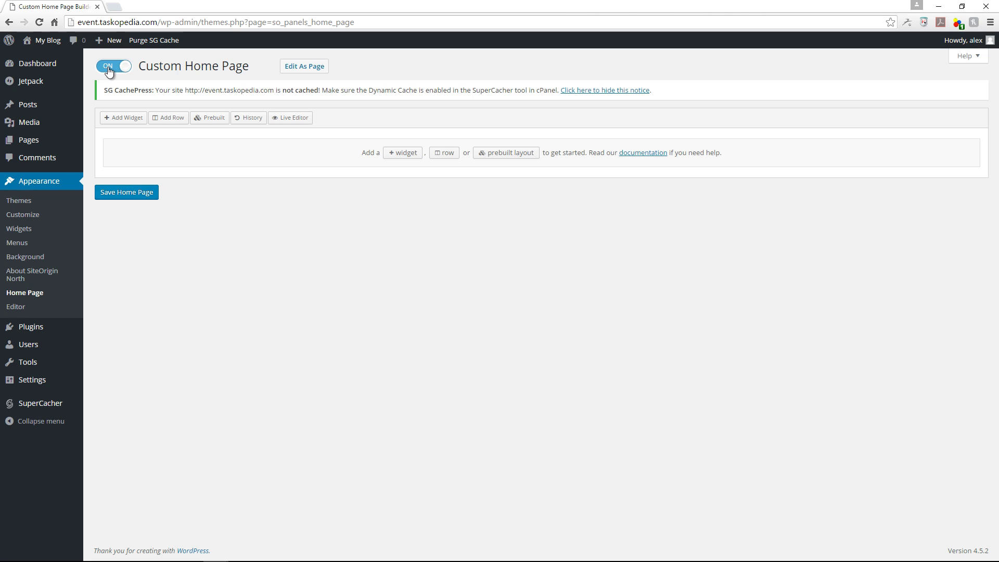
{"action": "left_click", "coordinate": [123, 71]}
{"action": "left_click", "coordinate": [122, 71]}
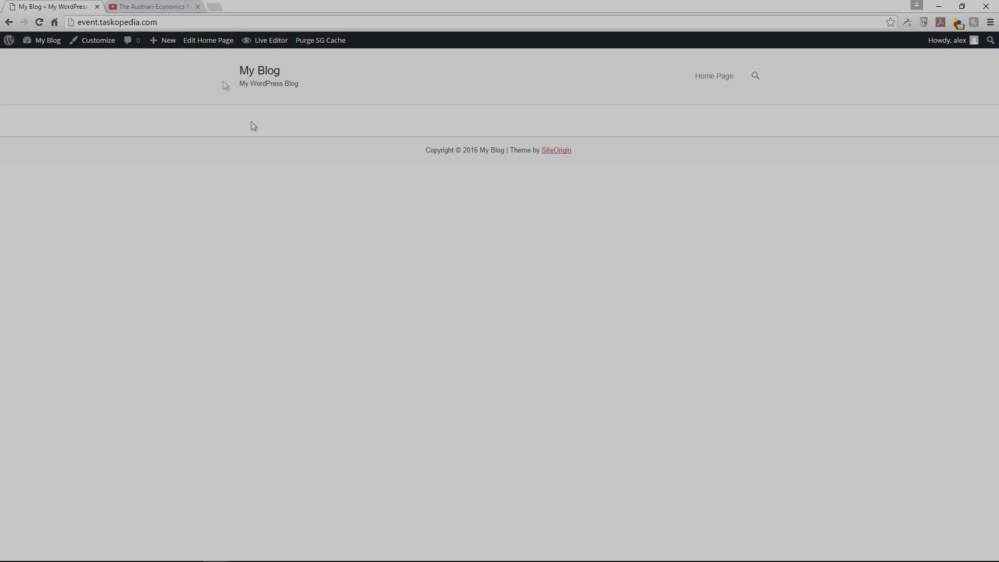
Look at the site's live home page and the Austrian Economics Research Conference video on YouTube
{"action": "left_click", "coordinate": [165, 7]}
{"action": "left_click", "coordinate": [50, 8]}
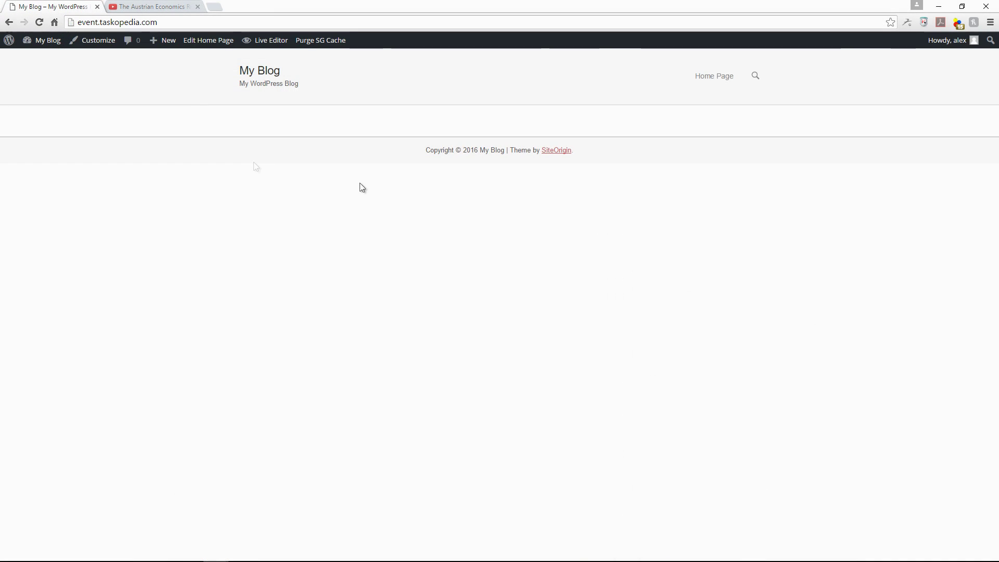
{"action": "left_click", "coordinate": [156, 7]}
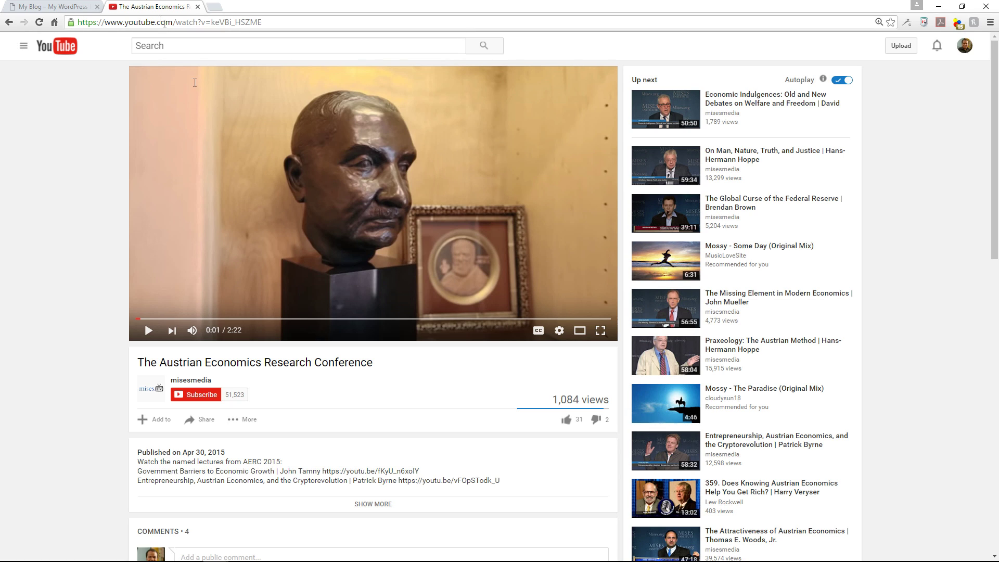
{"action": "left_click", "coordinate": [190, 380]}
{"action": "left_click", "coordinate": [68, 7]}
Open the home page for editing and add a SiteOrigin Video Player widget to it
{"action": "mouse_move", "coordinate": [180, 50]}
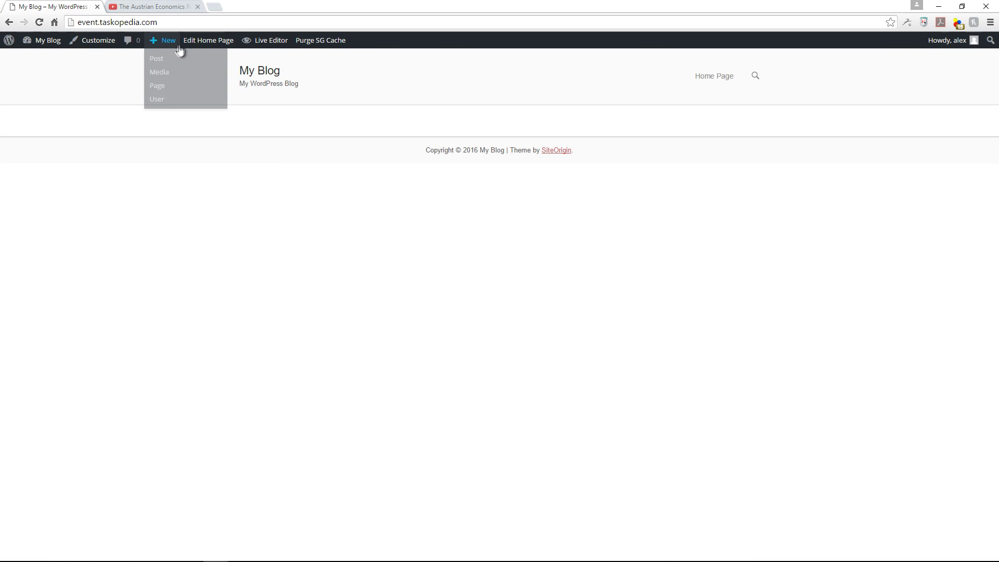
{"action": "left_click", "coordinate": [218, 46]}
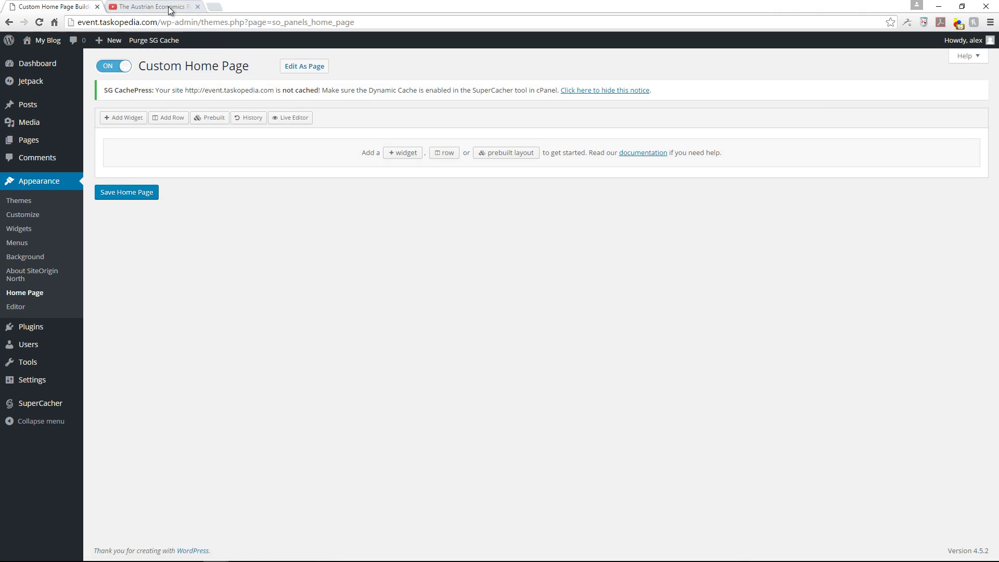
{"action": "left_click", "coordinate": [170, 7]}
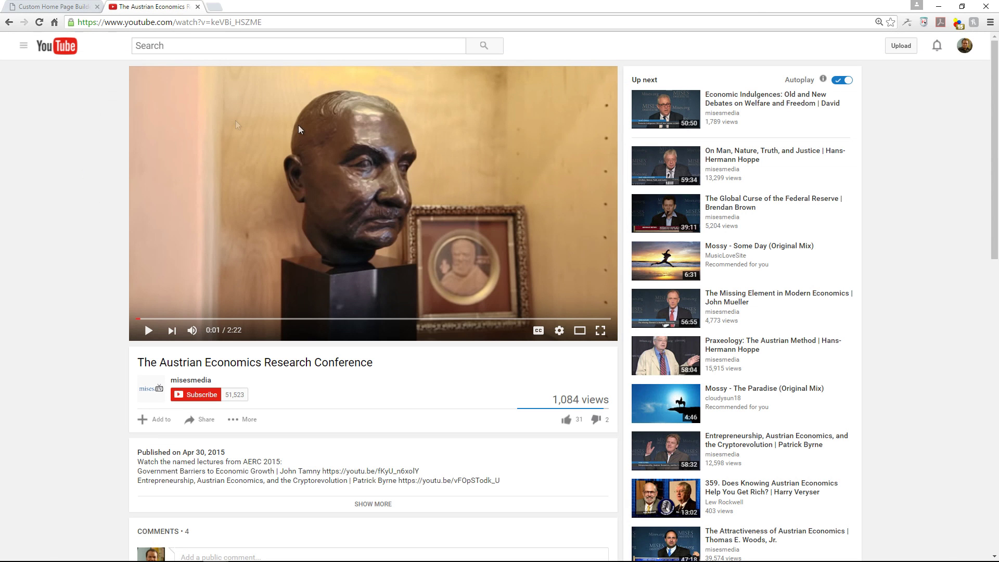
{"action": "left_click", "coordinate": [77, 7]}
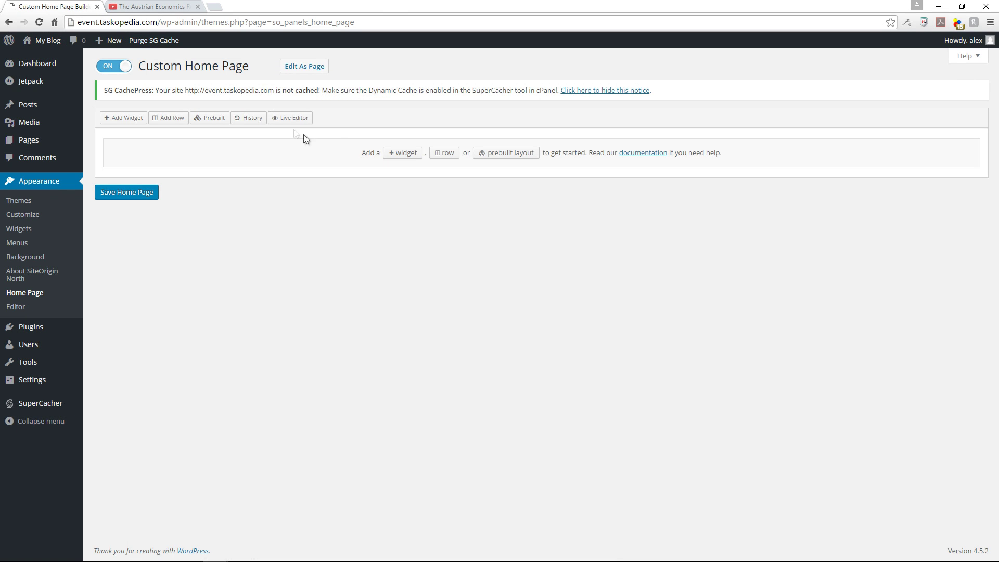
{"action": "left_click", "coordinate": [402, 154]}
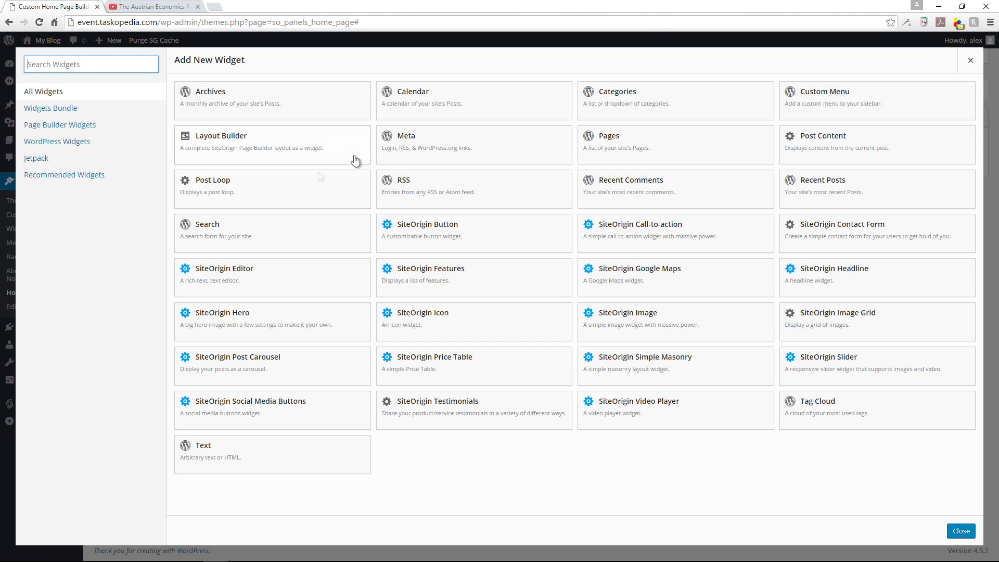
{"action": "left_click", "coordinate": [621, 408]}
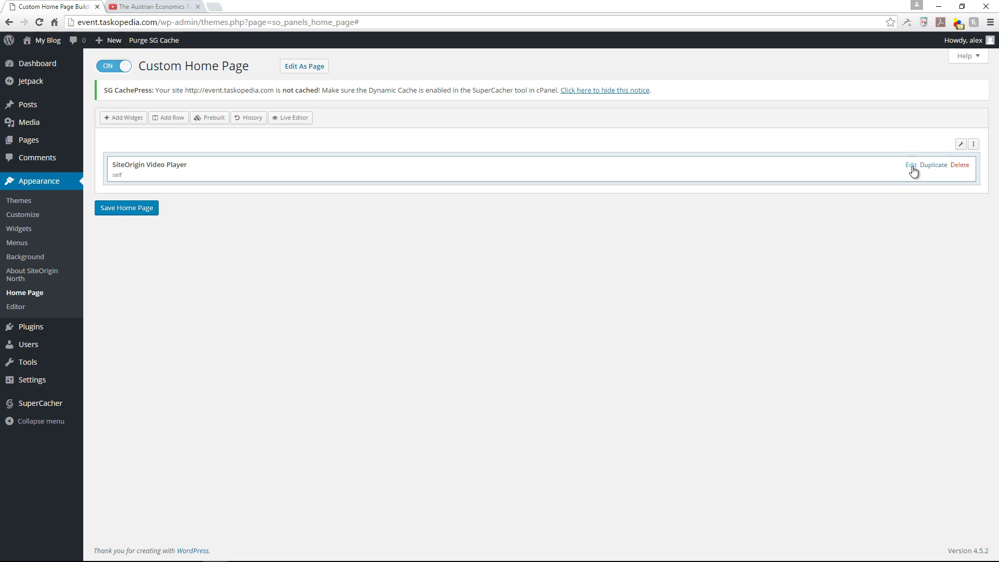
Open the Video Player widget's settings and set the video location to Externally hosted
{"action": "left_click", "coordinate": [911, 170]}
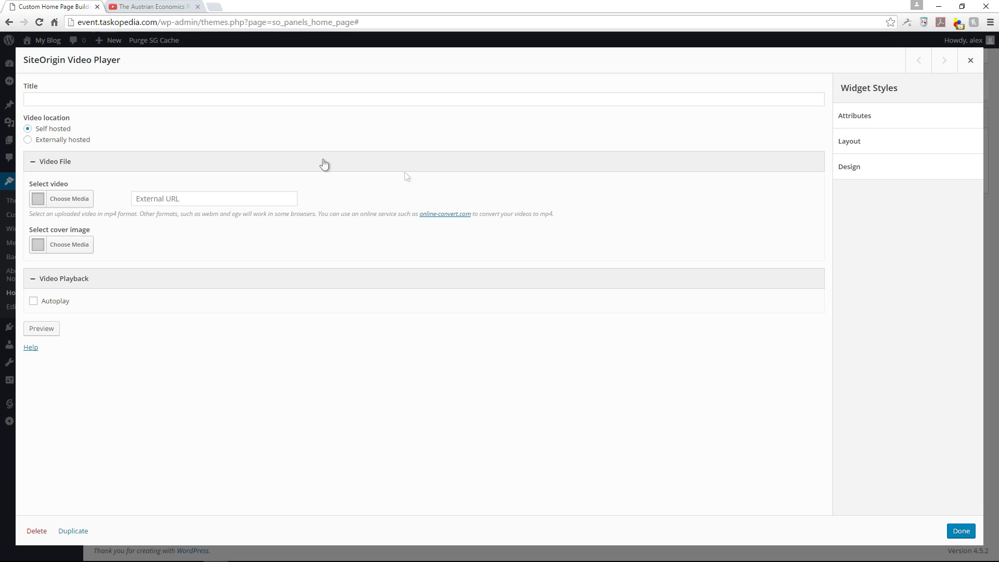
{"action": "left_click", "coordinate": [69, 100]}
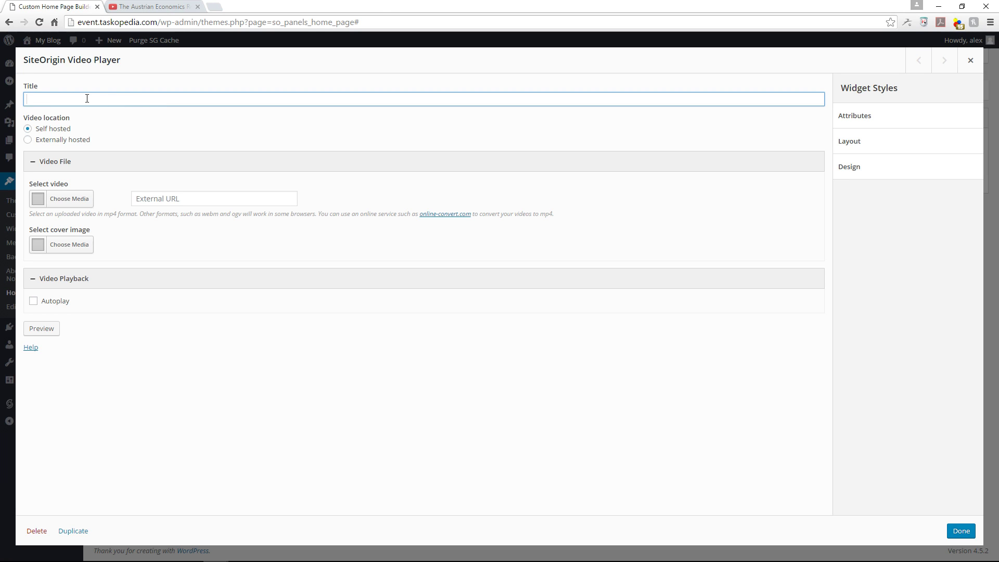
{"action": "left_click", "coordinate": [56, 140]}
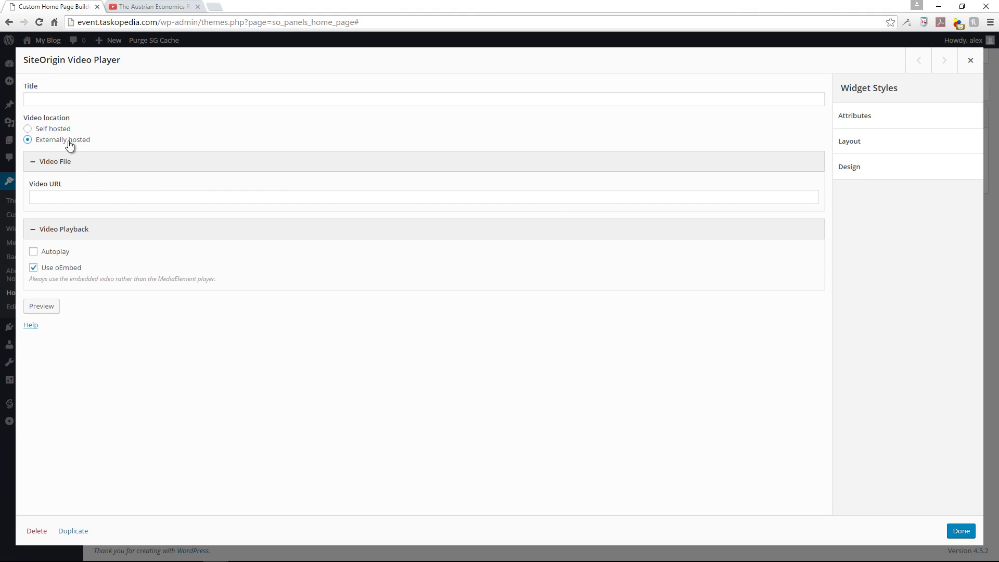
{"action": "left_click", "coordinate": [58, 196]}
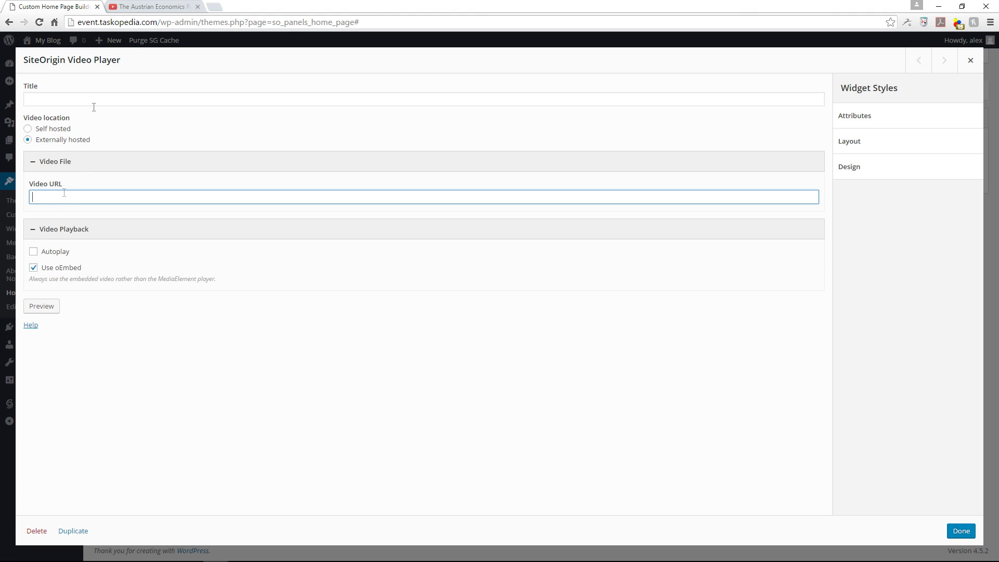
{"action": "left_click", "coordinate": [138, 6]}
{"action": "left_click", "coordinate": [164, 22]}
{"action": "right_click", "coordinate": [163, 23]}
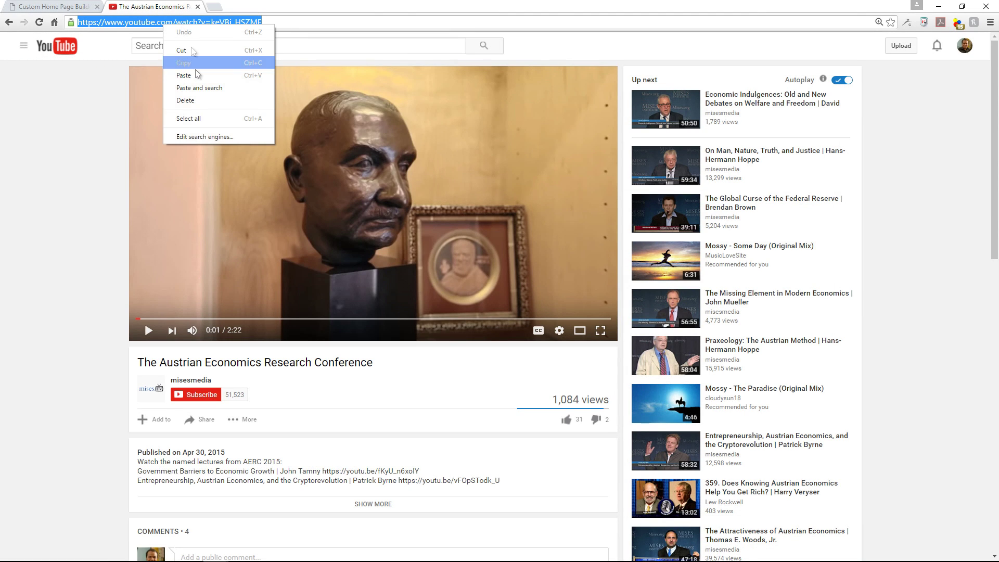
{"action": "left_click", "coordinate": [191, 63]}
{"action": "left_click", "coordinate": [52, 6]}
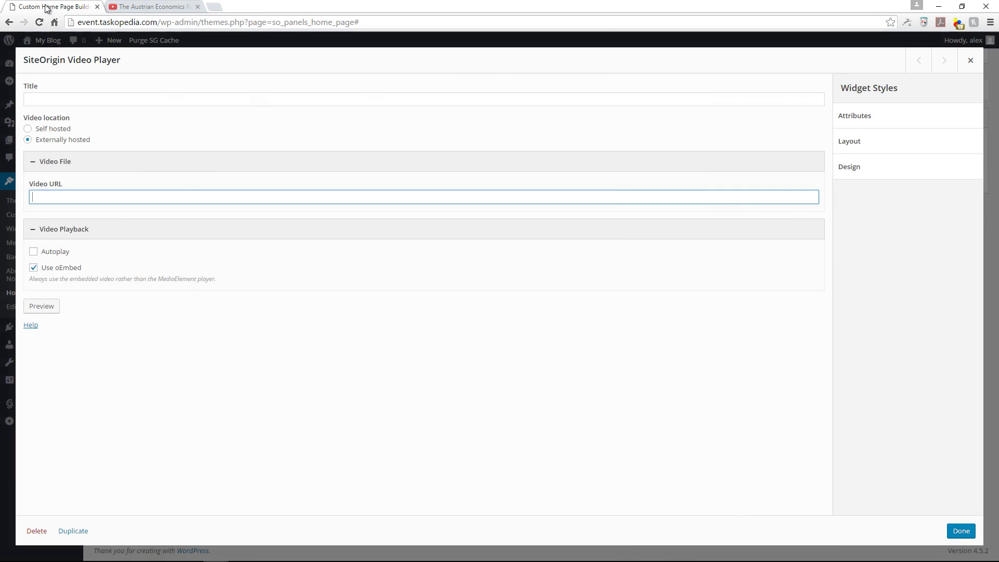
{"action": "right_click", "coordinate": [56, 198]}
{"action": "left_click", "coordinate": [96, 261]}
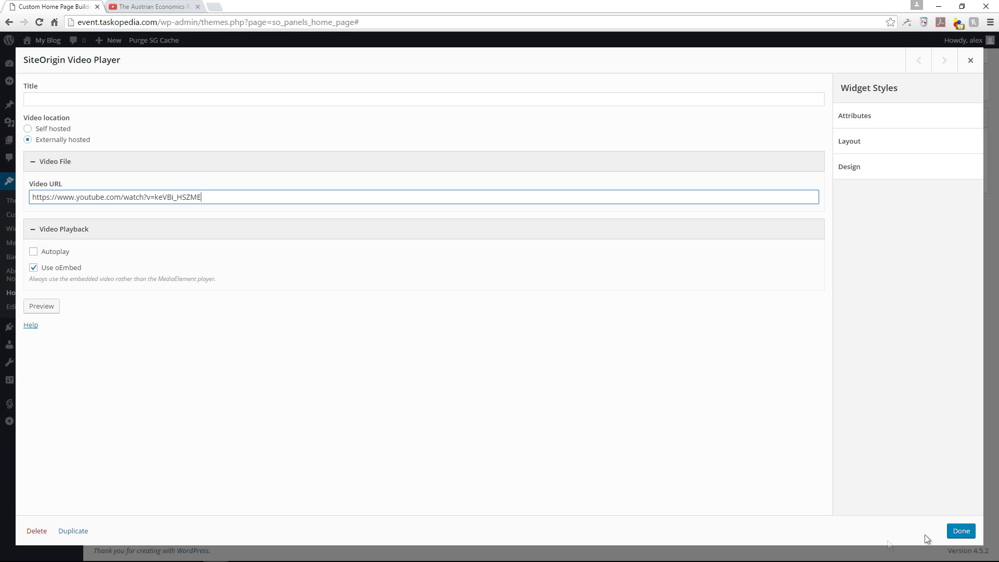
{"action": "left_click", "coordinate": [958, 533]}
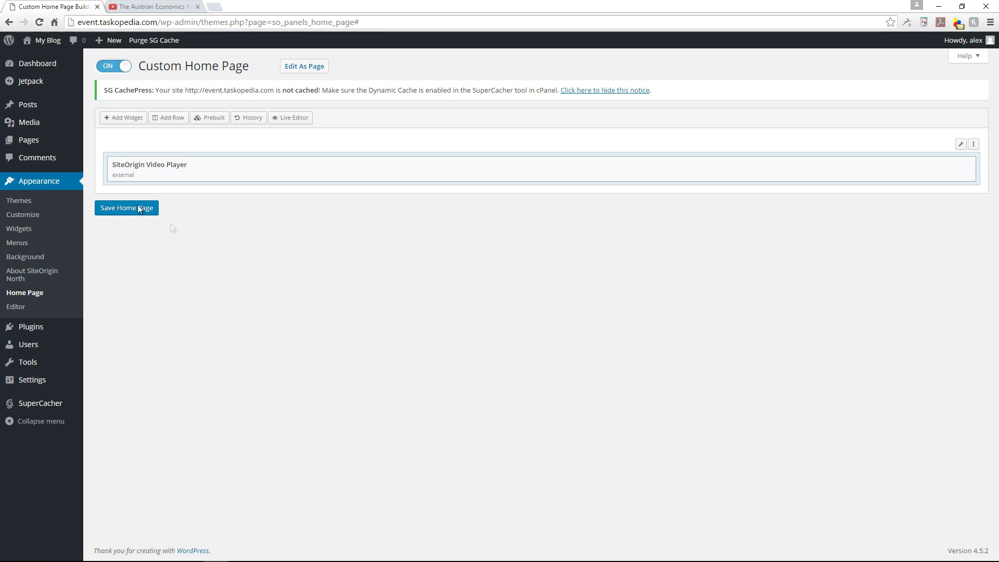
Save the home page and view it on the live site
{"action": "left_click", "coordinate": [126, 208]}
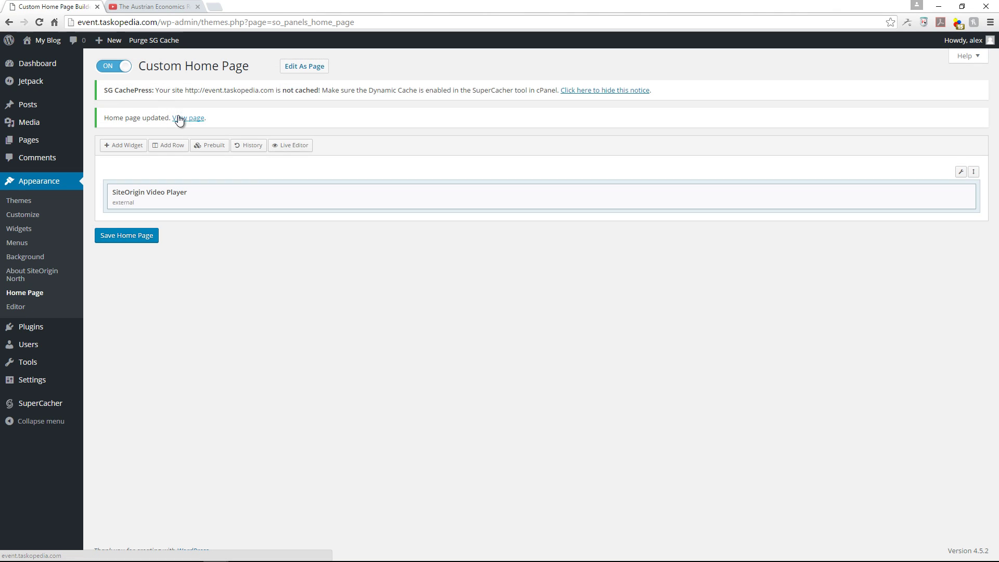
{"action": "left_click", "coordinate": [189, 118]}
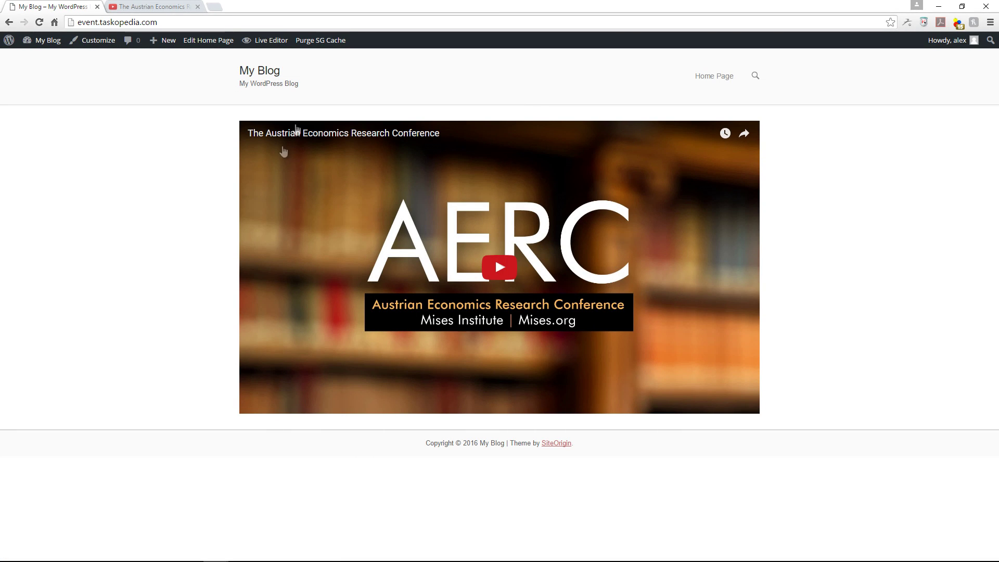
Play and pause the embedded conference video on the live site, and return to editing the home page
{"action": "left_click", "coordinate": [501, 267]}
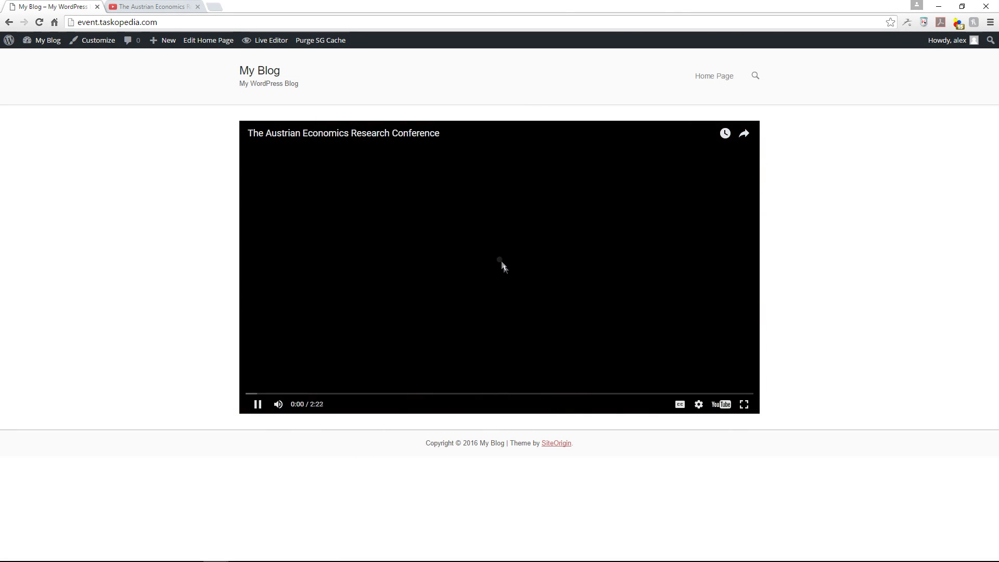
{"action": "left_click", "coordinate": [257, 404]}
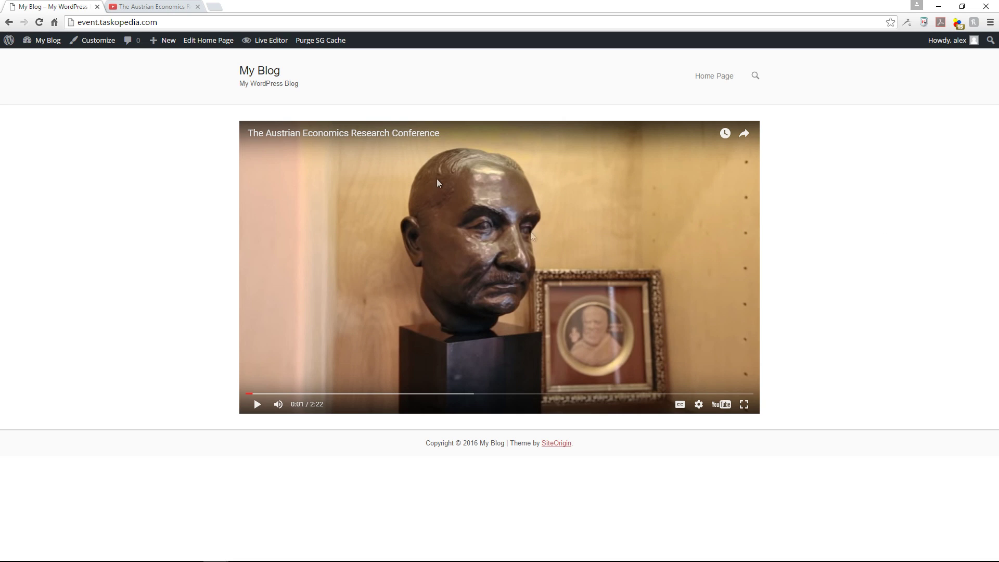
{"action": "left_click", "coordinate": [206, 42]}
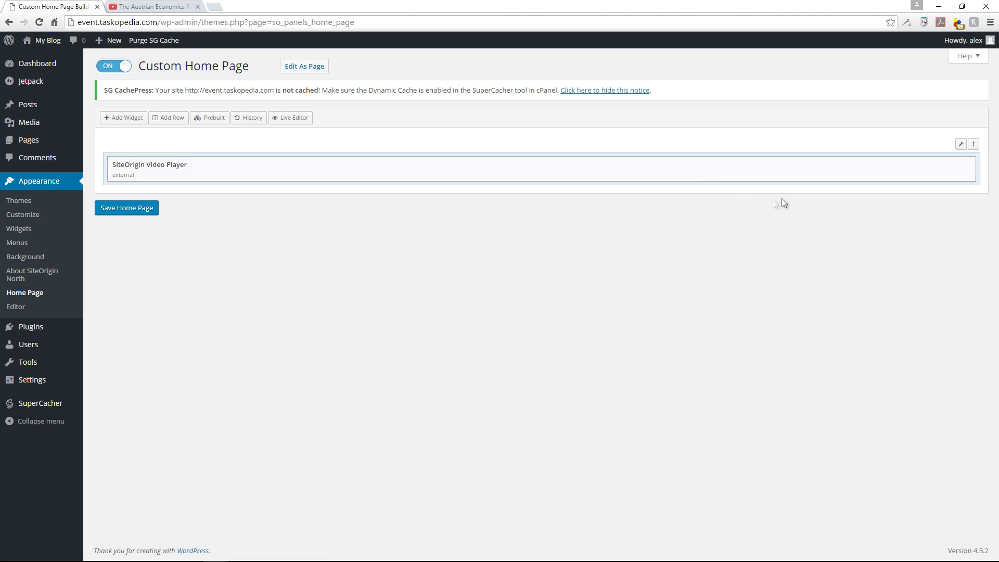
Examine the available Row Layout options in the video row's layout settings and close the row settings
{"action": "mouse_move", "coordinate": [962, 148]}
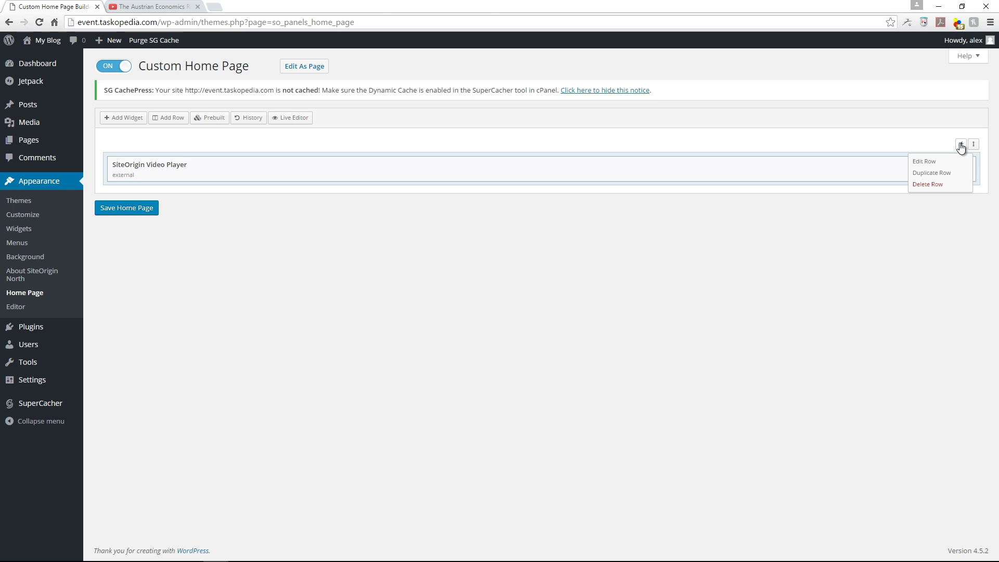
{"action": "left_click", "coordinate": [934, 165]}
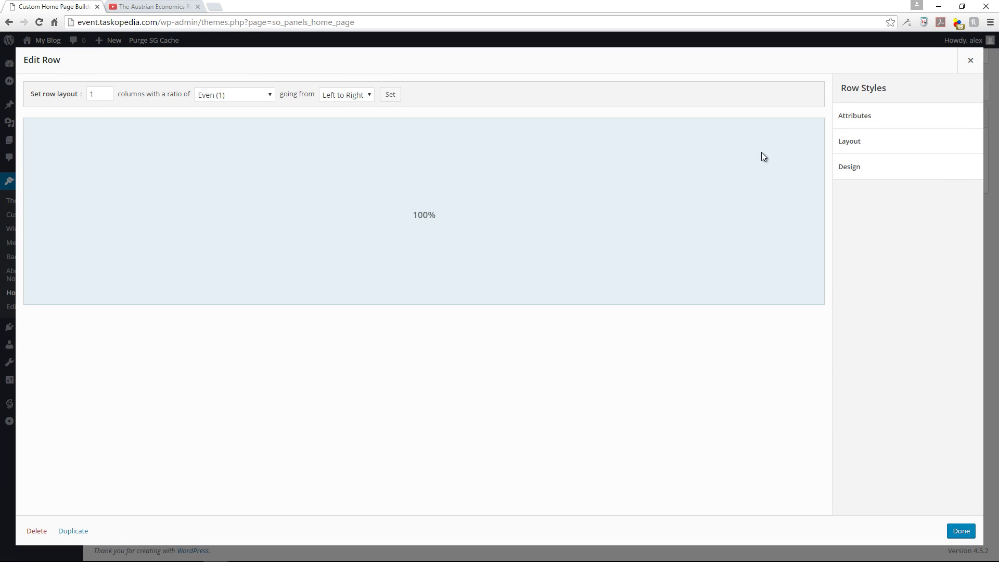
{"action": "left_click", "coordinate": [853, 144]}
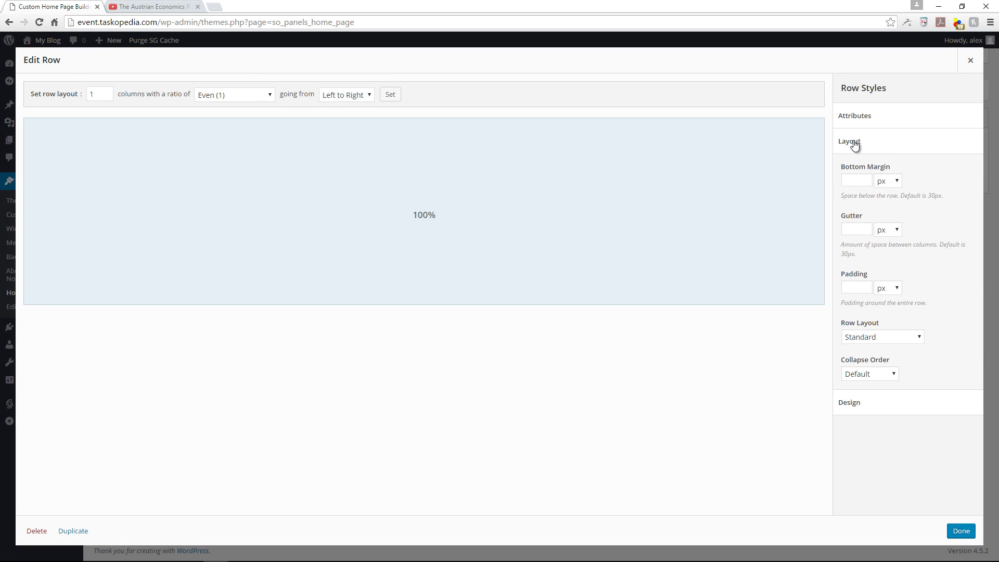
{"action": "left_click", "coordinate": [898, 339]}
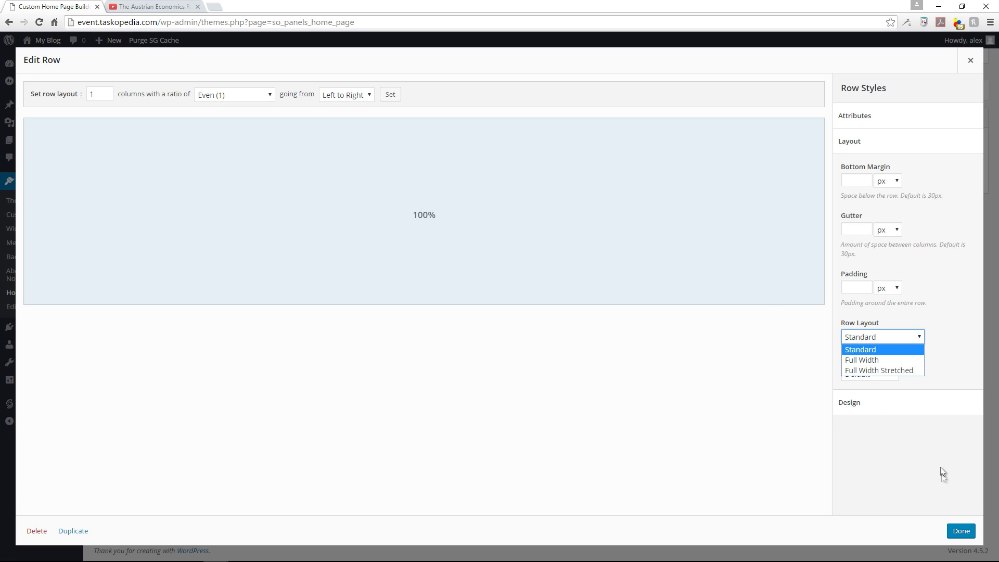
{"action": "left_click", "coordinate": [970, 60]}
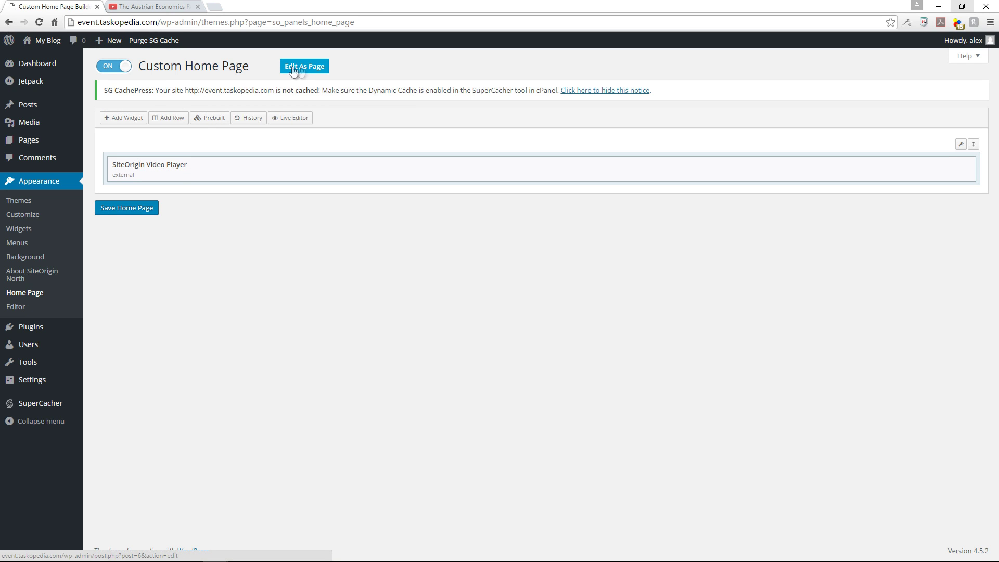
Save the home page and open its live view in a separate browser tab alongside the editor
{"action": "left_click", "coordinate": [141, 212]}
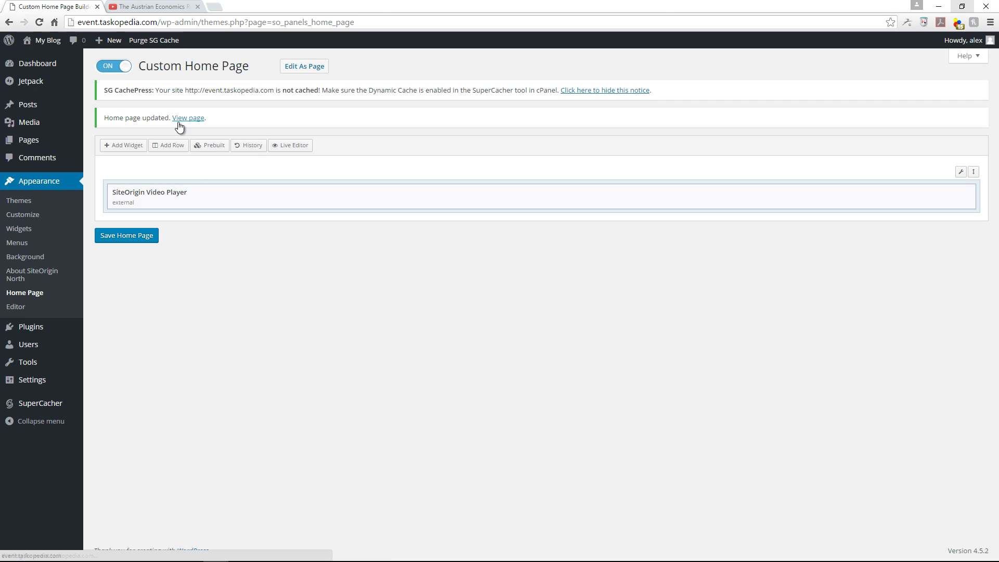
{"action": "right_click", "coordinate": [190, 119]}
{"action": "left_click", "coordinate": [230, 127]}
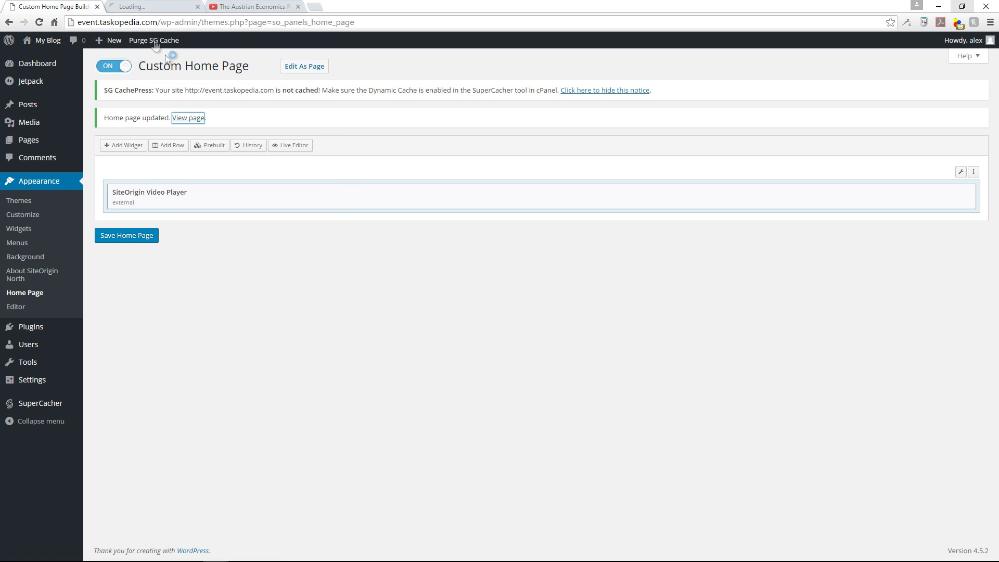
{"action": "left_click", "coordinate": [151, 6]}
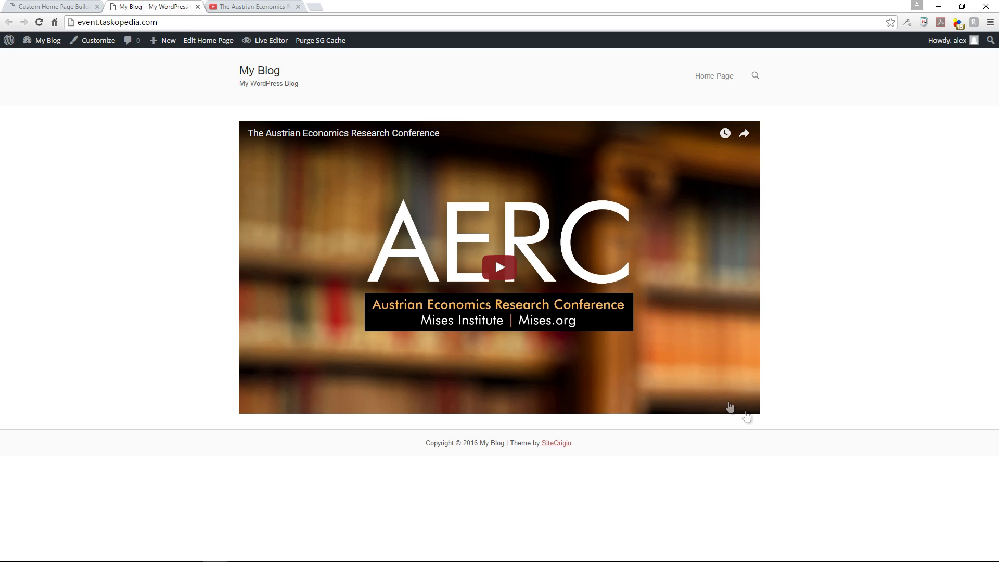
{"action": "left_click", "coordinate": [63, 7]}
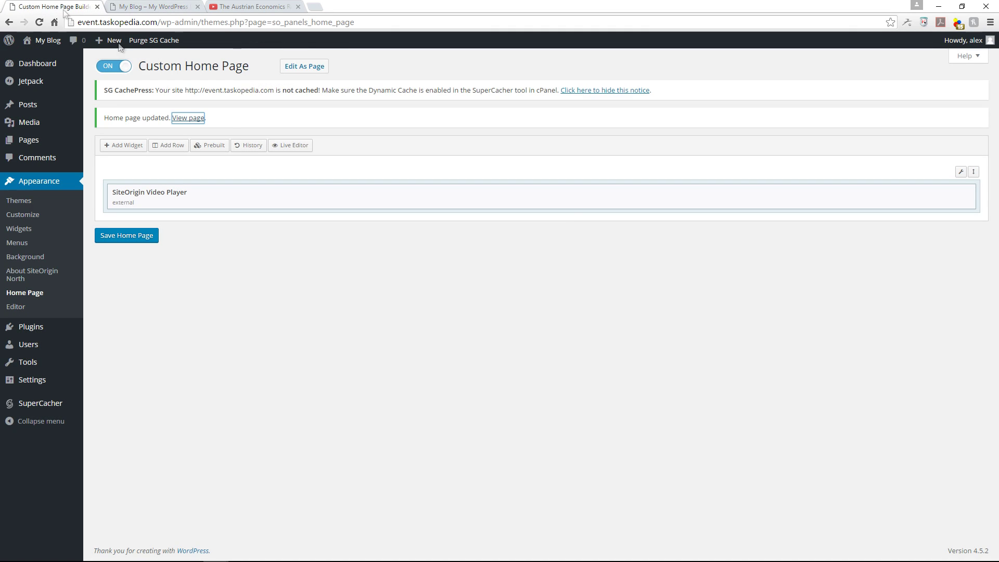
{"action": "left_click", "coordinate": [163, 7]}
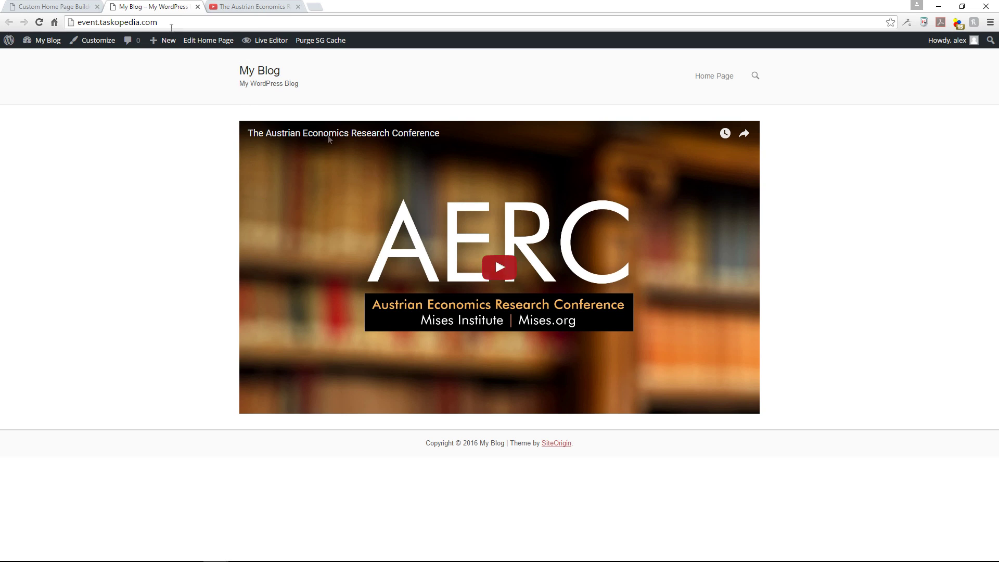
Set the Row Layout of the video's row to Full Width Stretched and accept the row settings
{"action": "left_click", "coordinate": [84, 5]}
{"action": "mouse_move", "coordinate": [964, 176]}
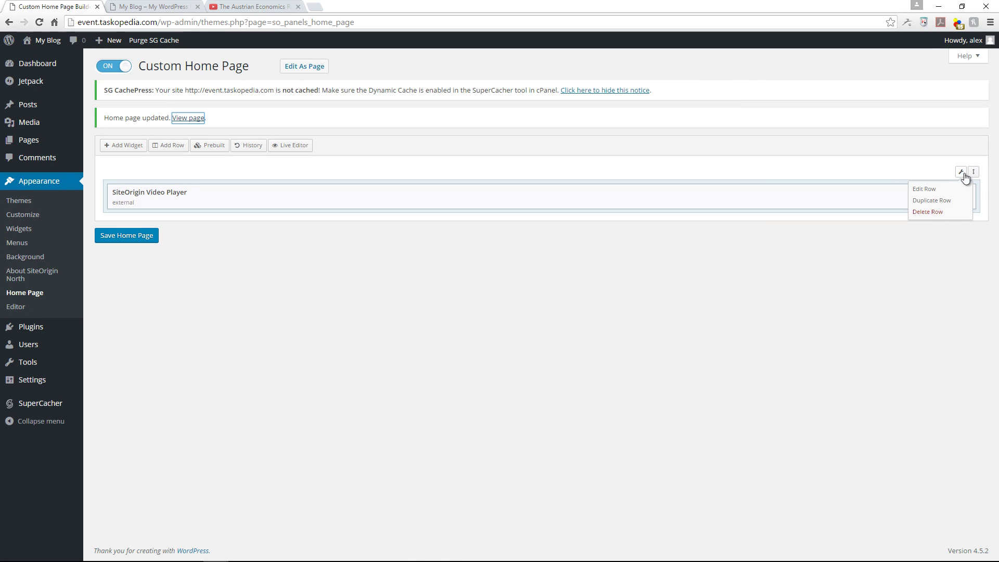
{"action": "left_click", "coordinate": [933, 190]}
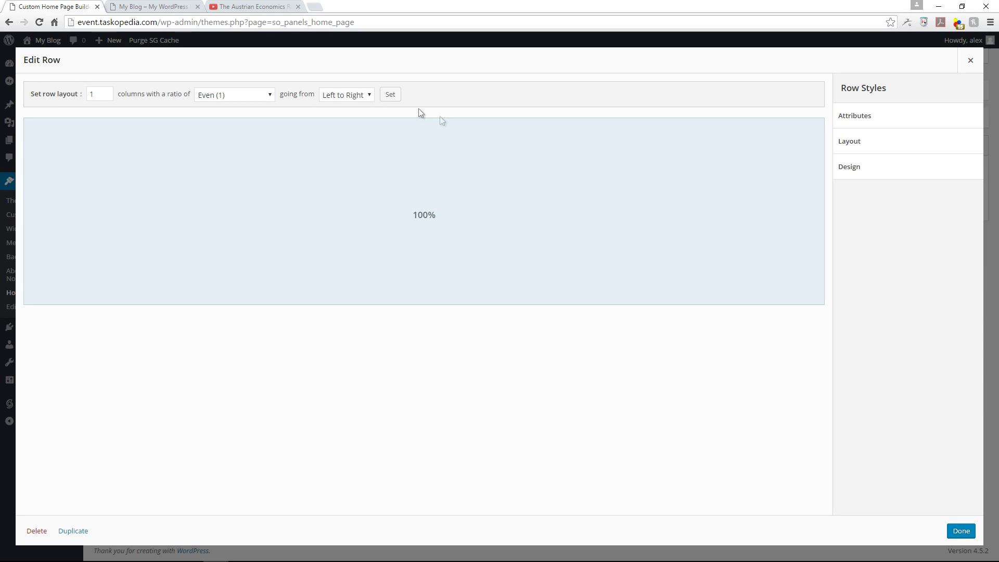
{"action": "left_click", "coordinate": [880, 149]}
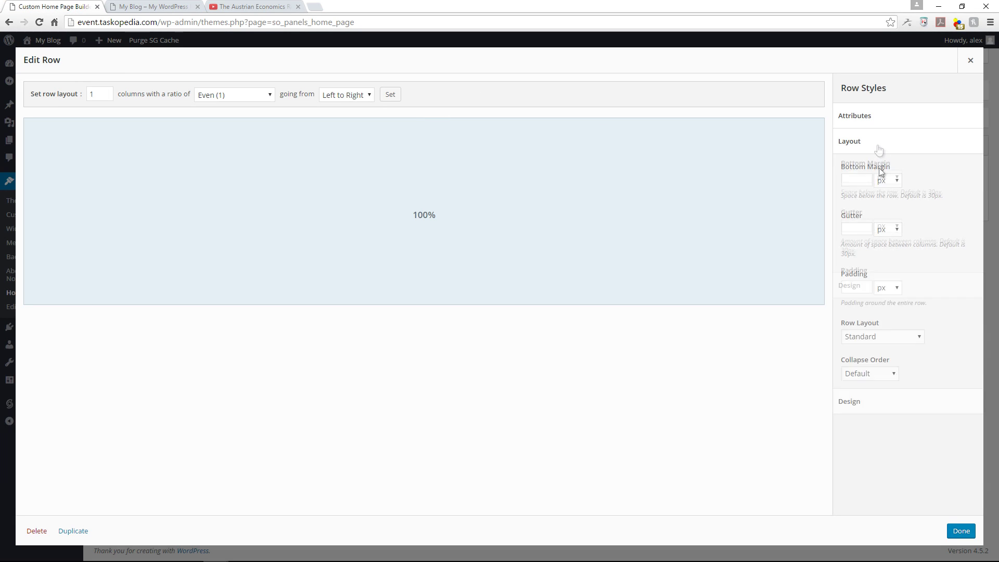
{"action": "left_click", "coordinate": [869, 336]}
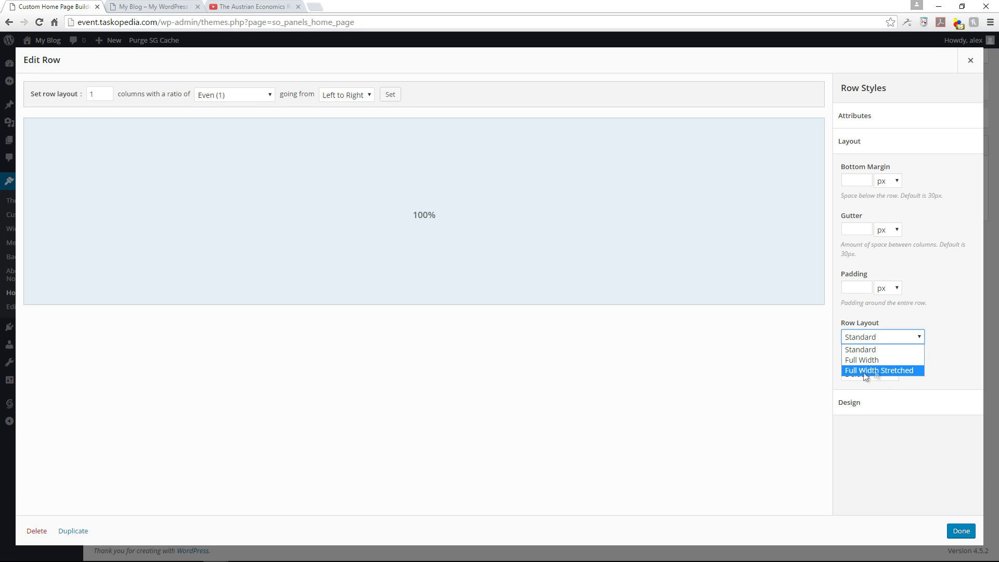
{"action": "left_click", "coordinate": [878, 370]}
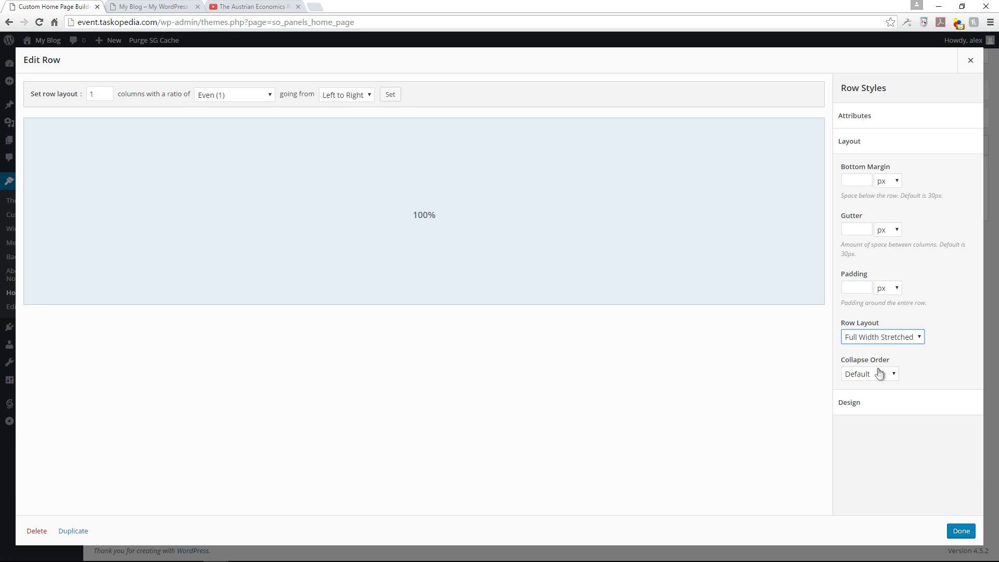
{"action": "left_click", "coordinate": [961, 531]}
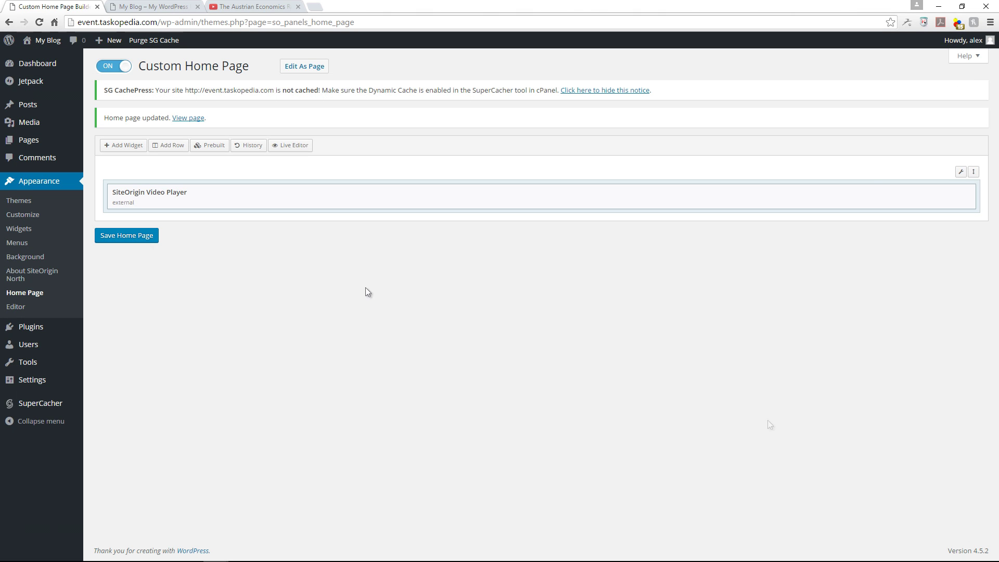
Save the home page and reload its live view
{"action": "left_click", "coordinate": [132, 237]}
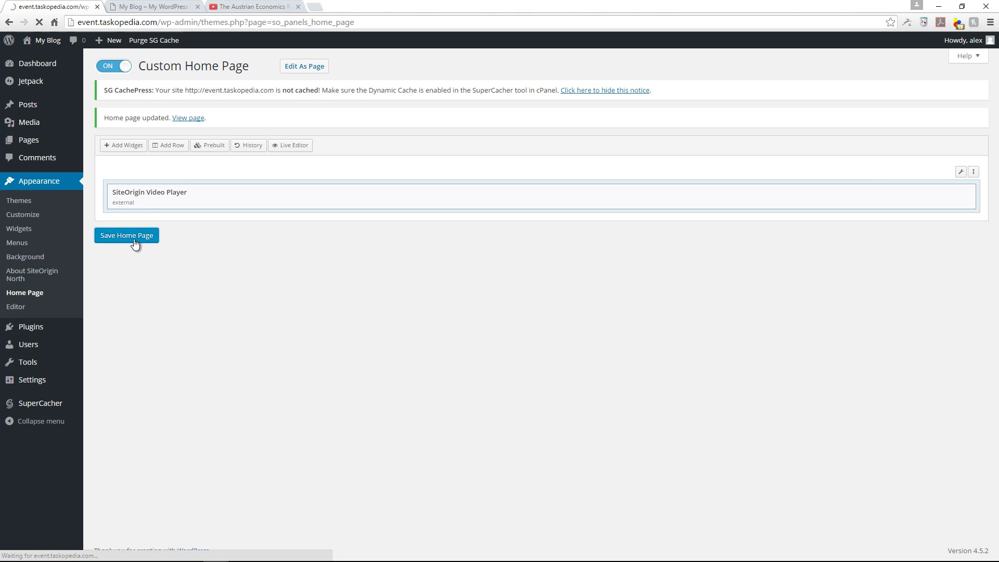
{"action": "left_click", "coordinate": [158, 7]}
{"action": "left_click", "coordinate": [39, 23]}
{"action": "mouse_move", "coordinate": [61, 39]}
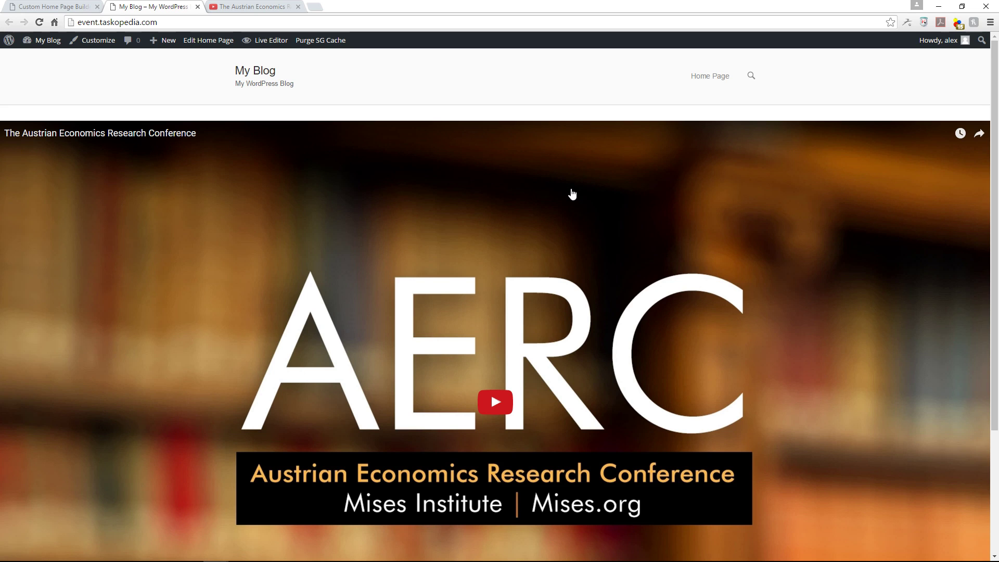
Examine how the stretched video row fills the live page between the site header and the footer
{"action": "scroll", "coordinate": [572, 194], "scroll_direction": "down", "scroll_amount": 3}
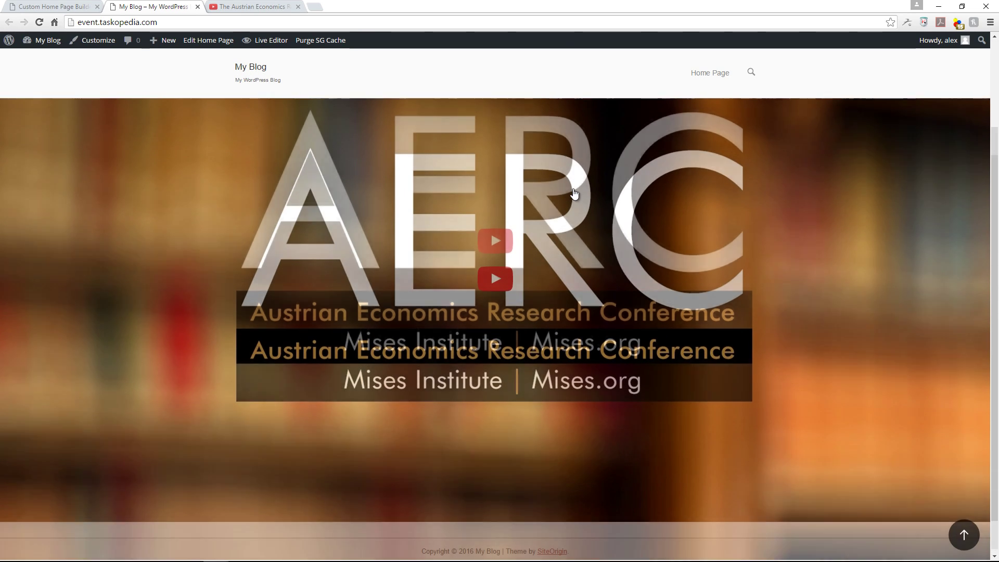
{"action": "scroll", "coordinate": [575, 194], "scroll_direction": "up", "scroll_amount": 3}
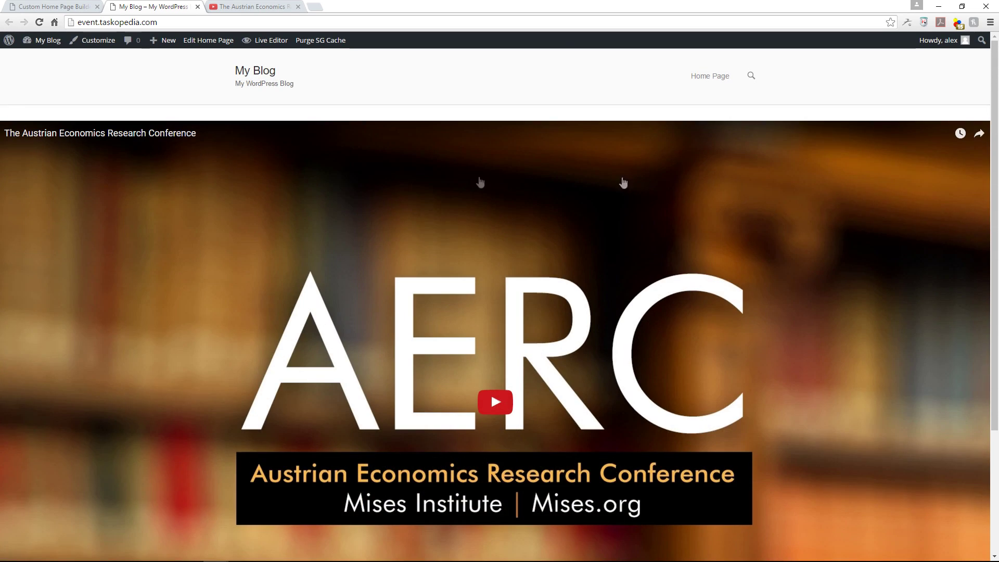
{"action": "scroll", "coordinate": [631, 255], "scroll_direction": "down", "scroll_amount": 3}
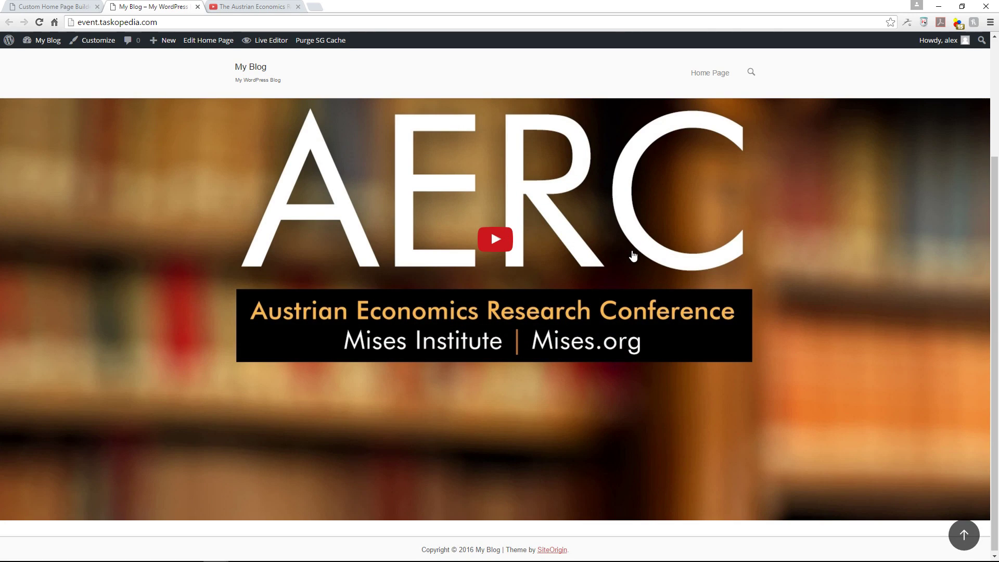
{"action": "scroll", "coordinate": [634, 252], "scroll_direction": "up", "scroll_amount": 3}
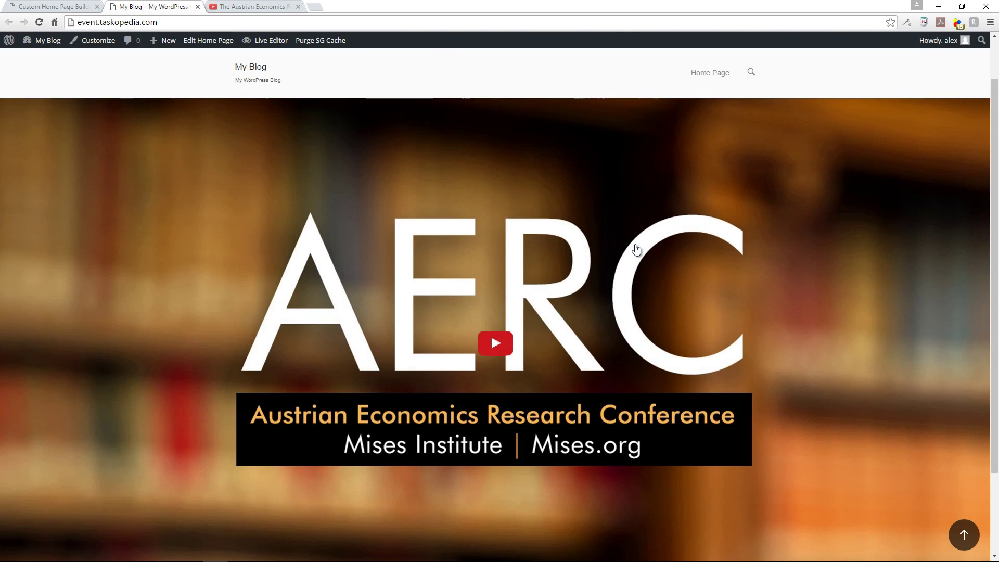
{"action": "scroll", "coordinate": [522, 172], "scroll_direction": "down", "scroll_amount": 3}
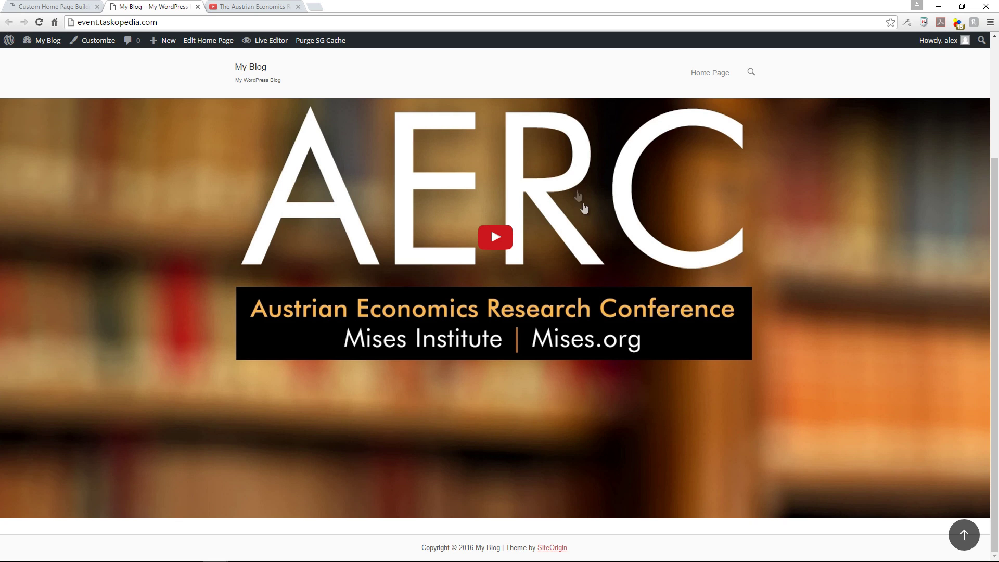
{"action": "scroll", "coordinate": [577, 203], "scroll_direction": "up", "scroll_amount": 3}
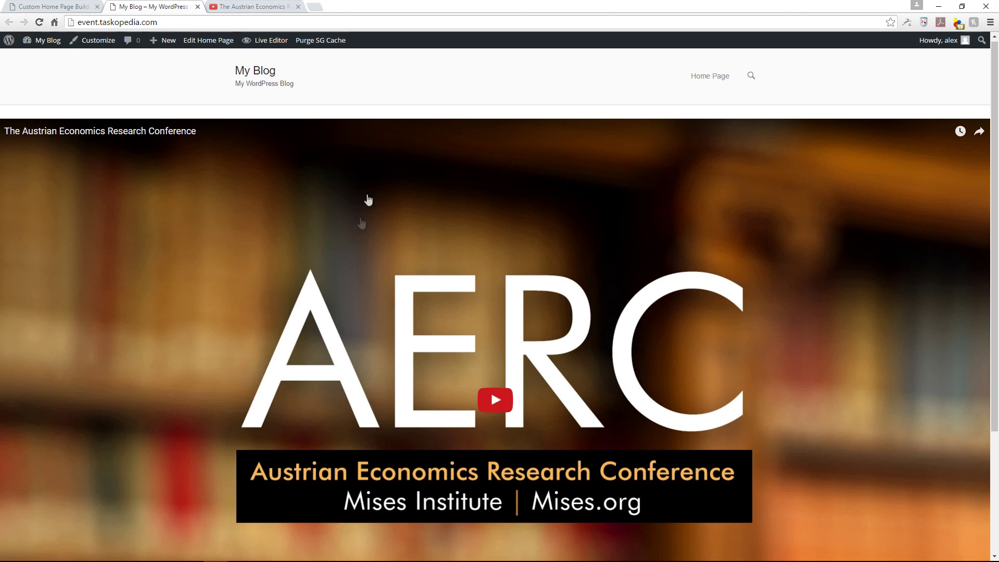
{"action": "scroll", "coordinate": [344, 260], "scroll_direction": "down", "scroll_amount": 3}
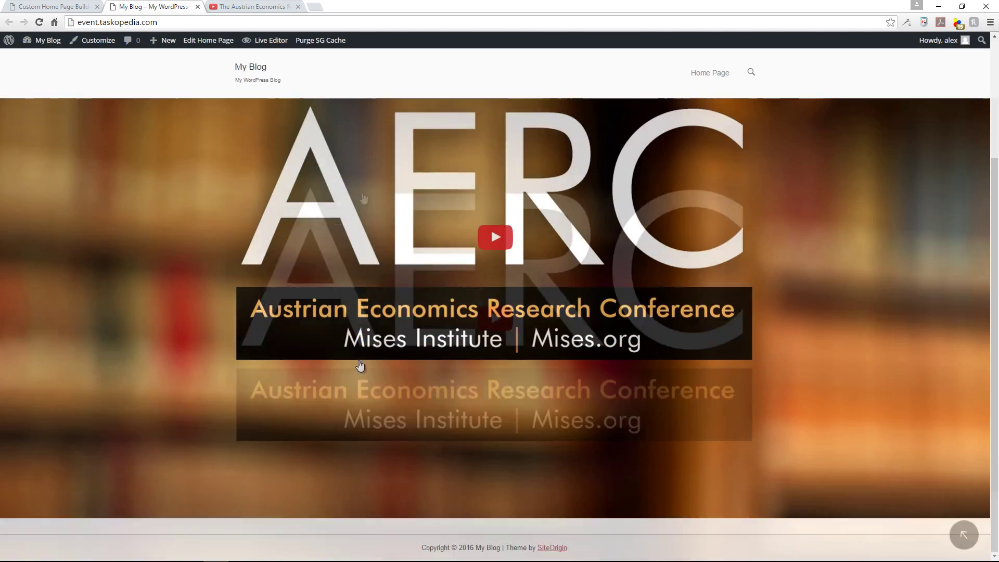
{"action": "scroll", "coordinate": [336, 289], "scroll_direction": "up", "scroll_amount": 3}
{"action": "scroll", "coordinate": [336, 290], "scroll_direction": "down", "scroll_amount": 3}
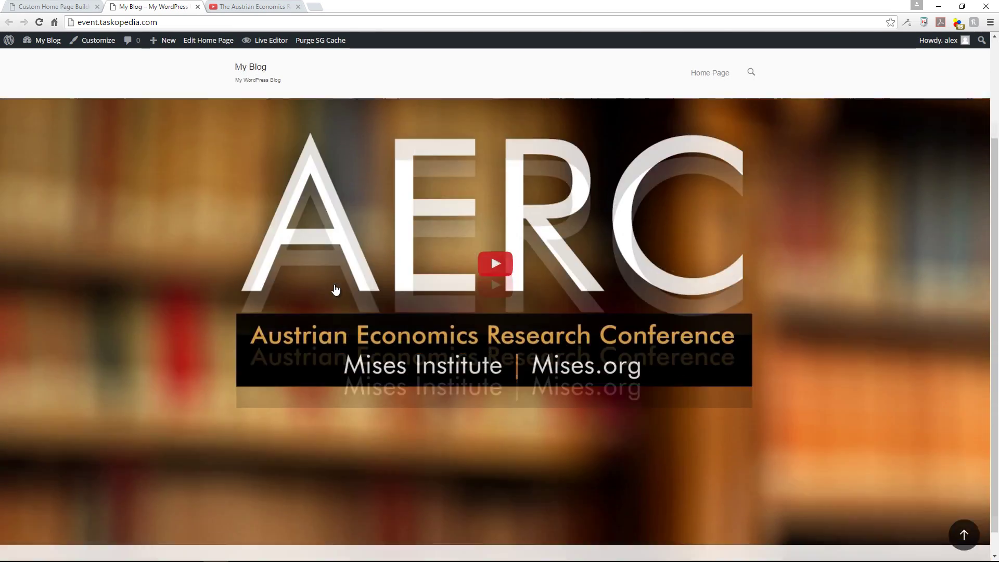
{"action": "scroll", "coordinate": [334, 290], "scroll_direction": "up", "scroll_amount": 2}
{"action": "scroll", "coordinate": [334, 289], "scroll_direction": "up", "scroll_amount": 2}
{"action": "scroll", "coordinate": [334, 285], "scroll_direction": "down", "scroll_amount": 3}
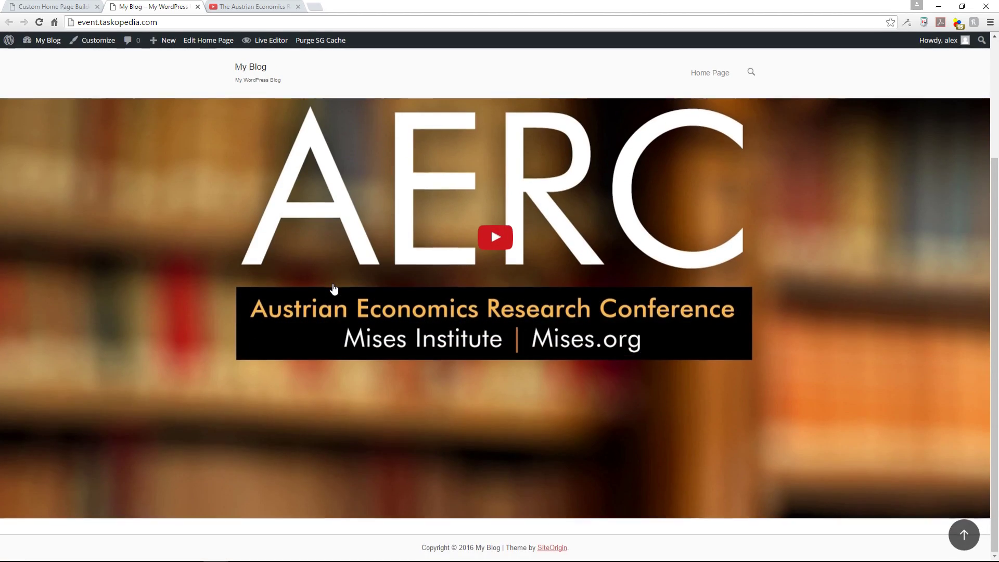
{"action": "scroll", "coordinate": [334, 286], "scroll_direction": "up", "scroll_amount": 3}
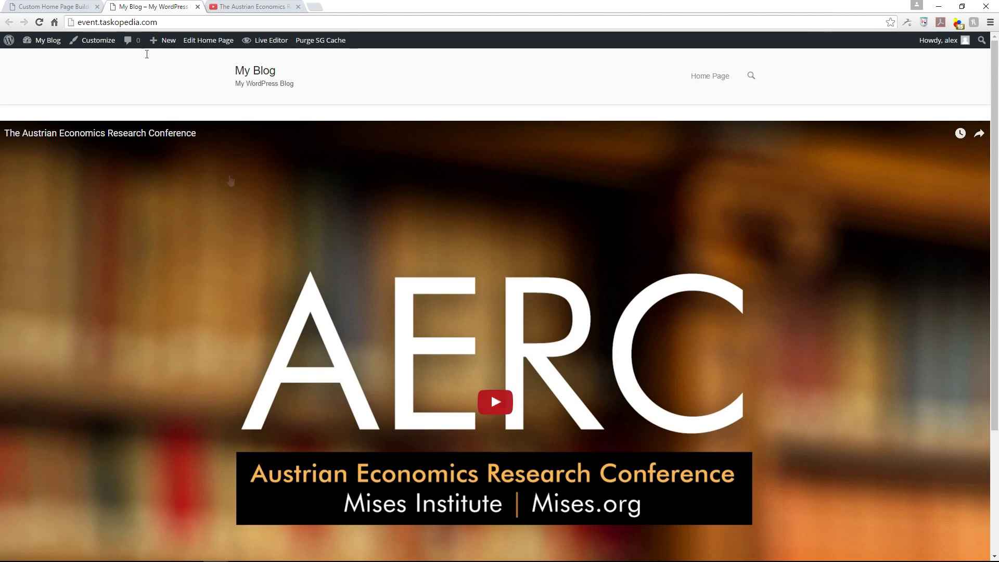
Return to the home page editor and review the Video Player widget's file and playback settings
{"action": "left_click", "coordinate": [83, 6]}
{"action": "mouse_move", "coordinate": [916, 197]}
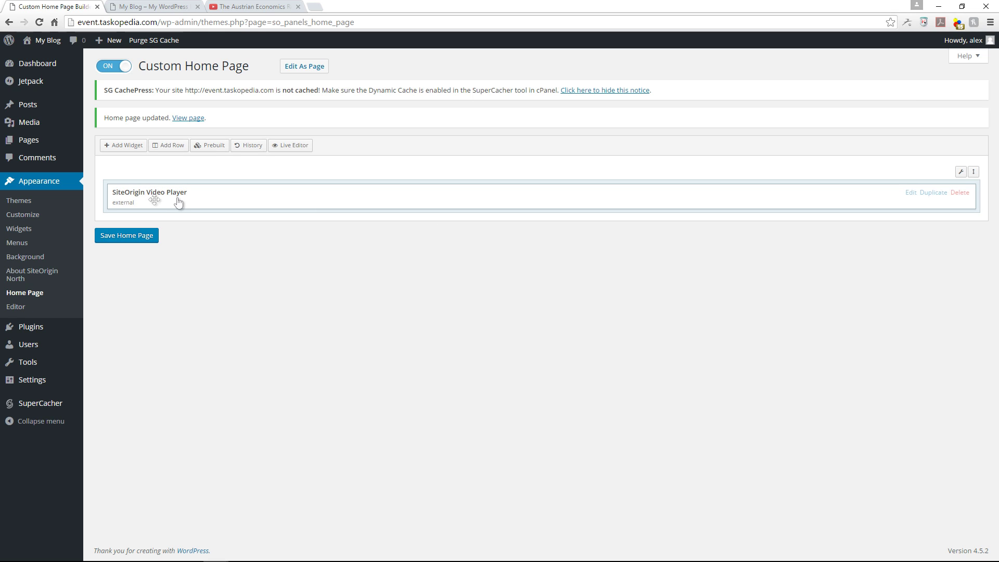
{"action": "left_click", "coordinate": [911, 193]}
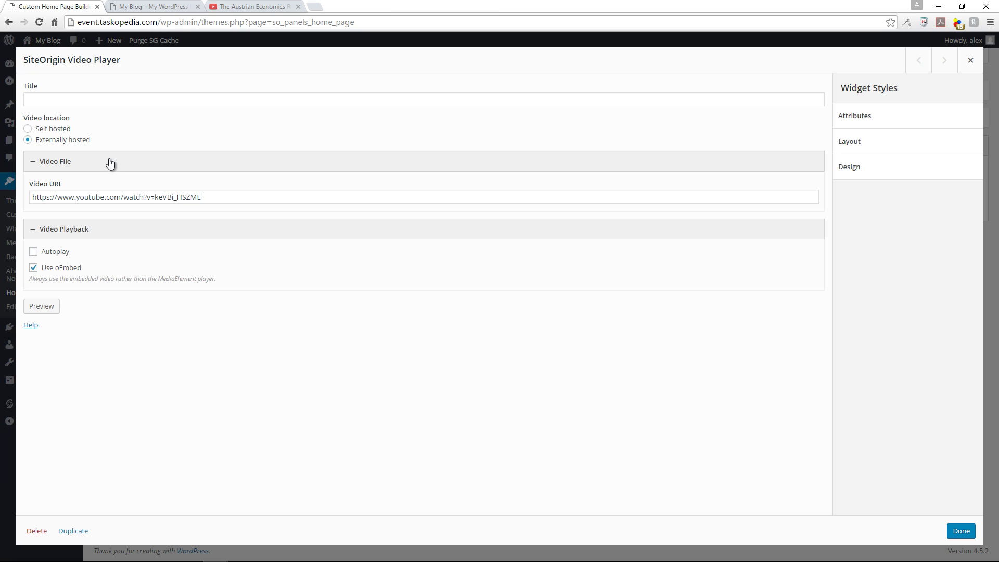
{"action": "left_click", "coordinate": [969, 61]}
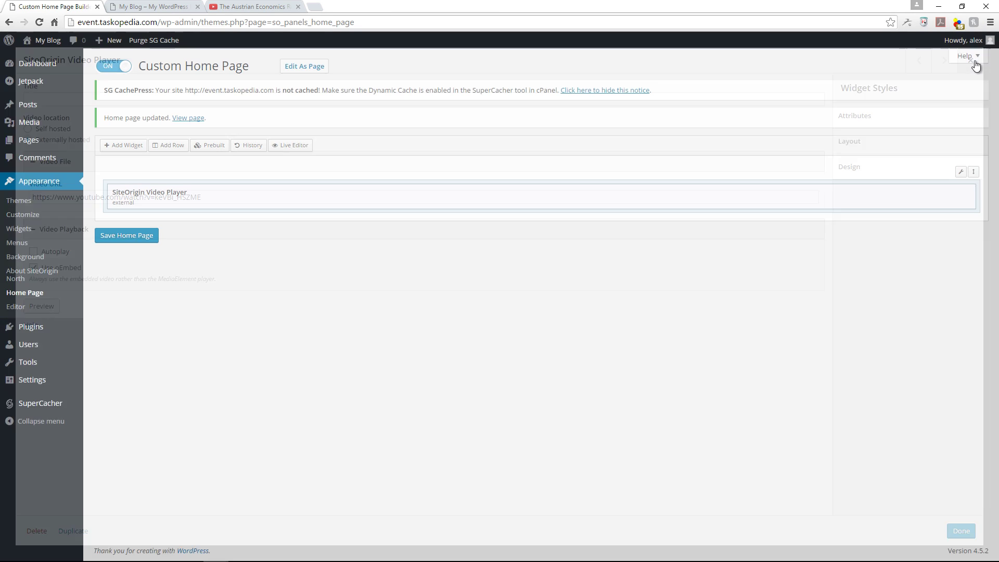
Add a Text widget below the Video Player widget in the stretched row and open it for editing
{"action": "left_click", "coordinate": [131, 148]}
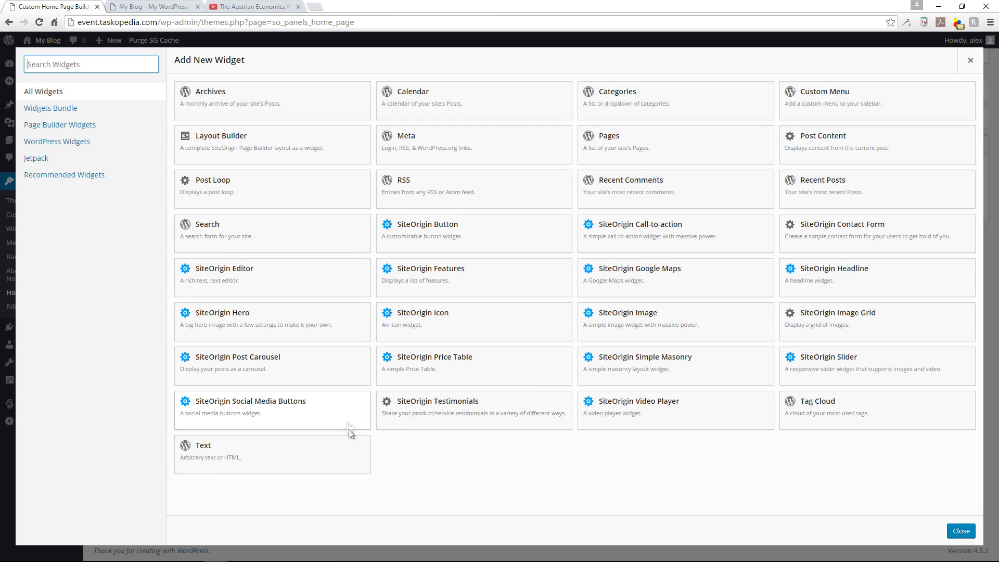
{"action": "left_click", "coordinate": [219, 464]}
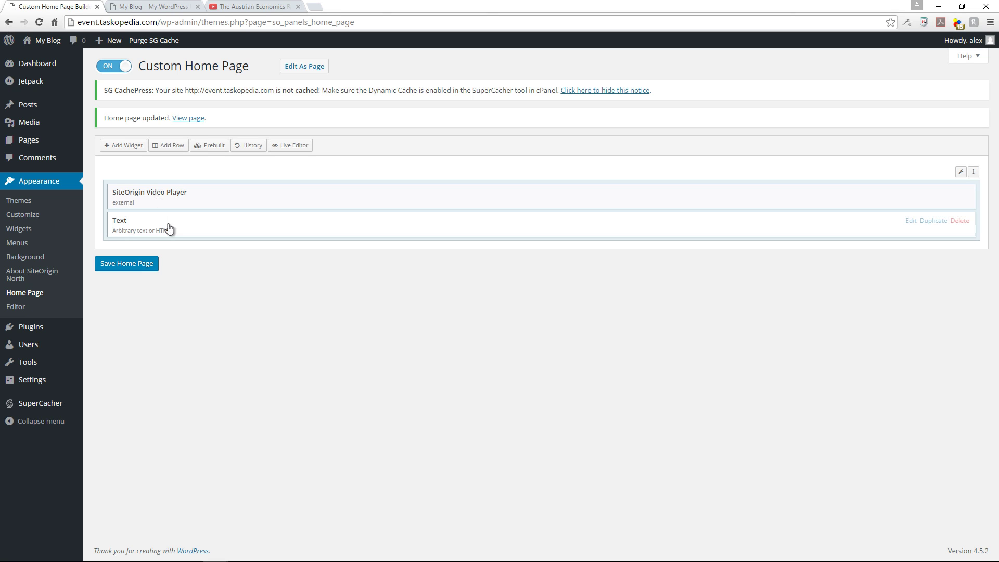
{"action": "left_click", "coordinate": [912, 221]}
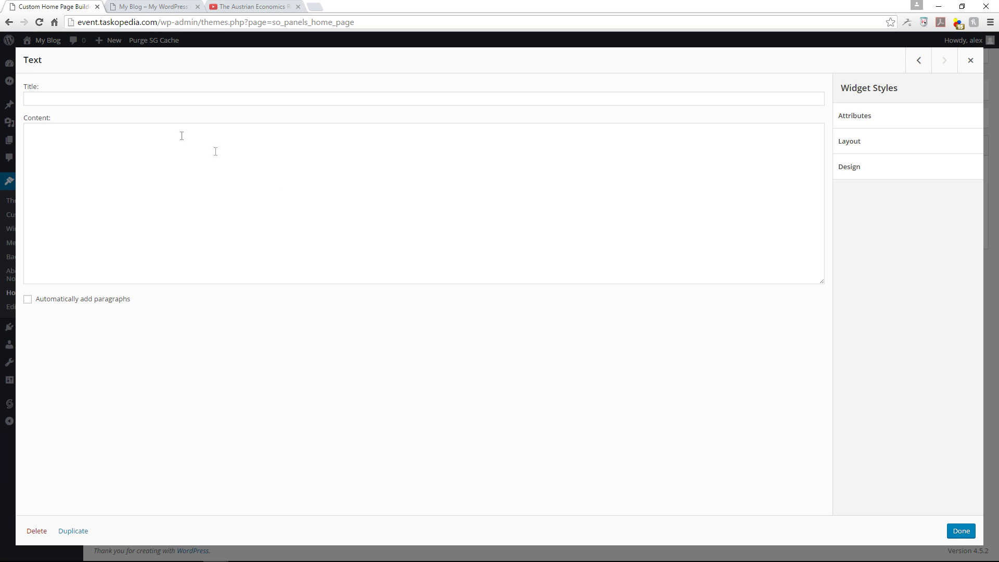
Switch to the YouTube page of The Austrian Economics Research Conference and copy the video's iframe embed code
{"action": "left_click", "coordinate": [247, 7]}
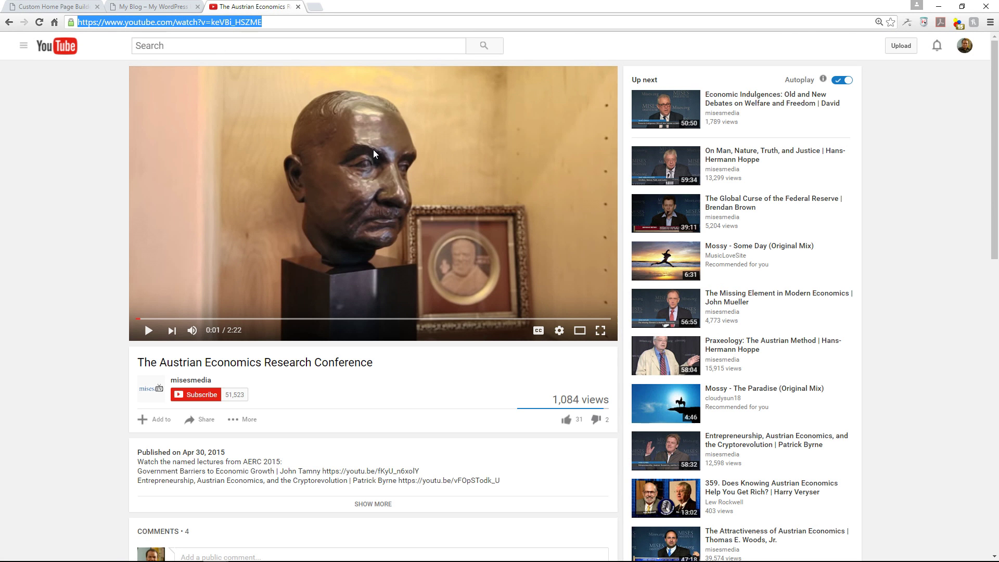
{"action": "left_click", "coordinate": [201, 420]}
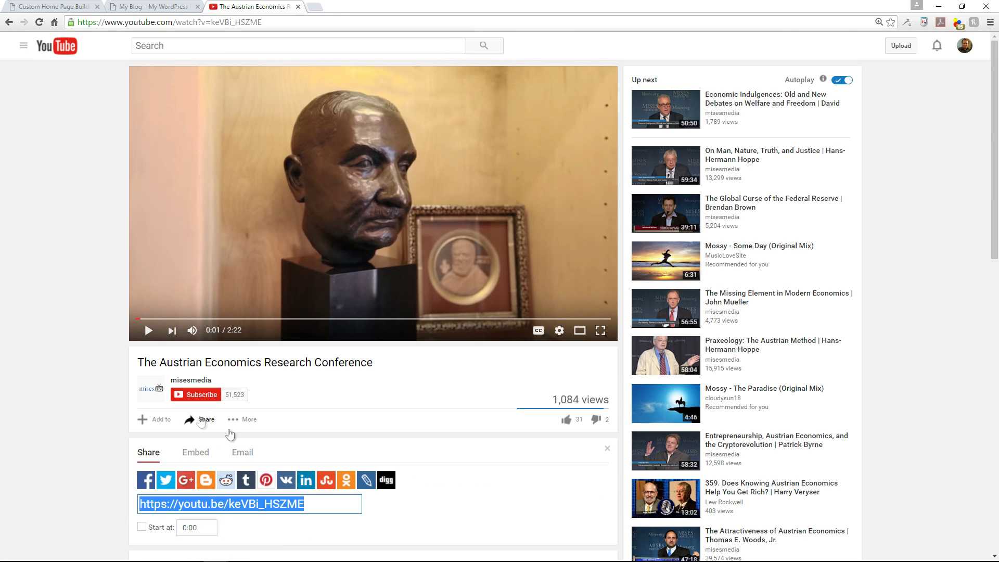
{"action": "left_click", "coordinate": [195, 452]}
{"action": "scroll", "coordinate": [257, 465], "scroll_direction": "down", "scroll_amount": 2}
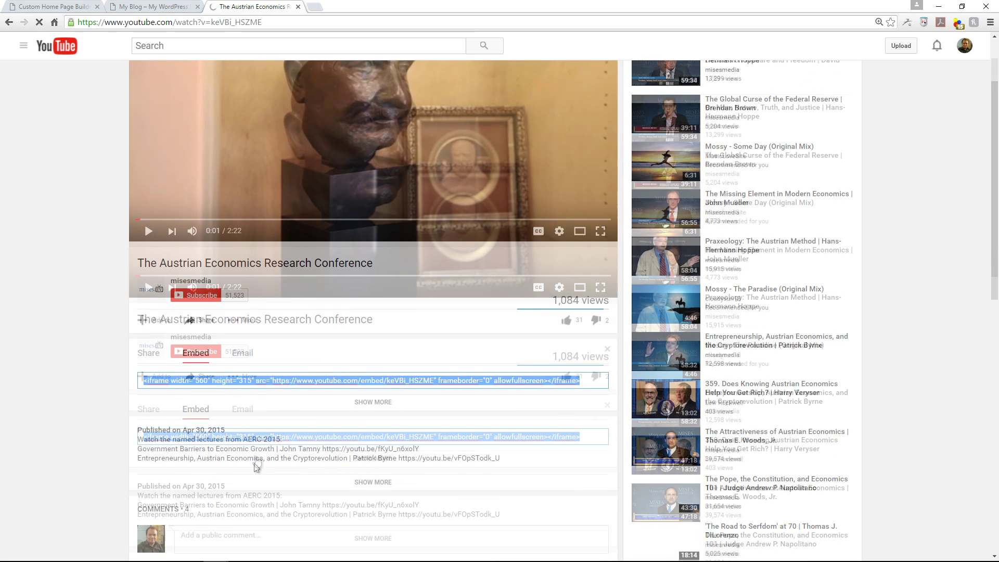
{"action": "right_click", "coordinate": [248, 374]}
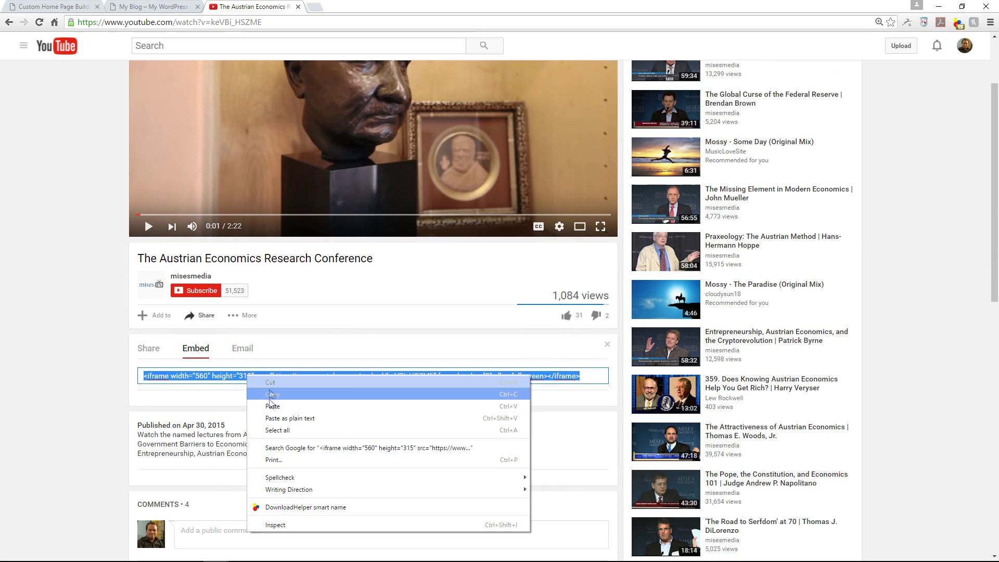
{"action": "left_click", "coordinate": [271, 394]}
Return to the home page editor, paste the iframe embed code into the Text widget's content and accept the widget
{"action": "left_click", "coordinate": [64, 5]}
{"action": "left_click", "coordinate": [105, 149]}
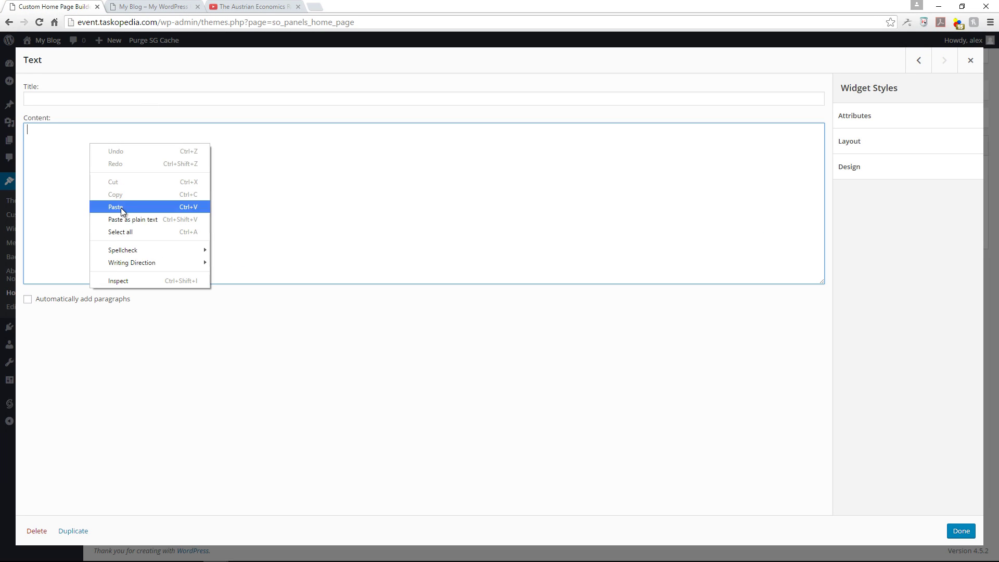
{"action": "left_click", "coordinate": [121, 208]}
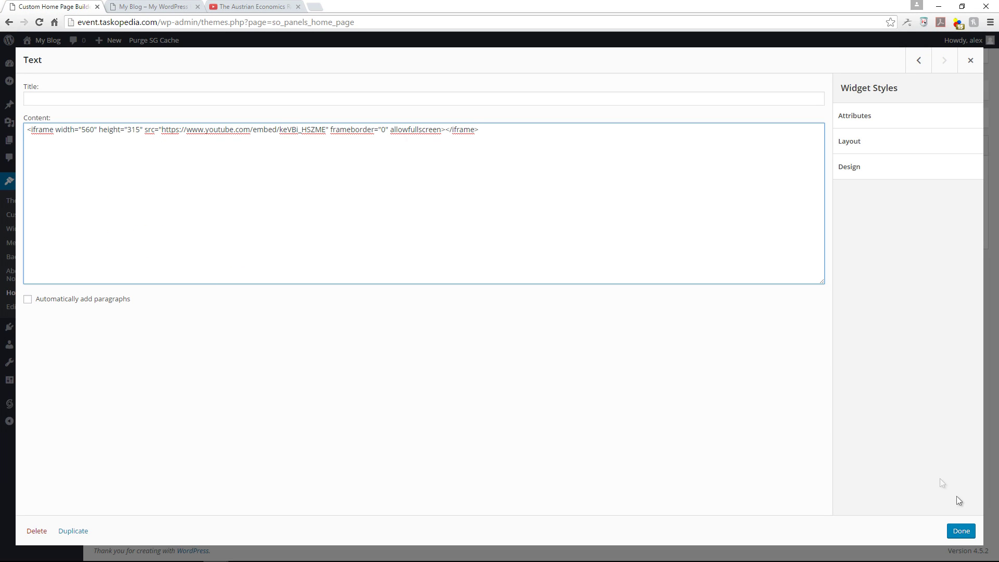
{"action": "left_click", "coordinate": [960, 531]}
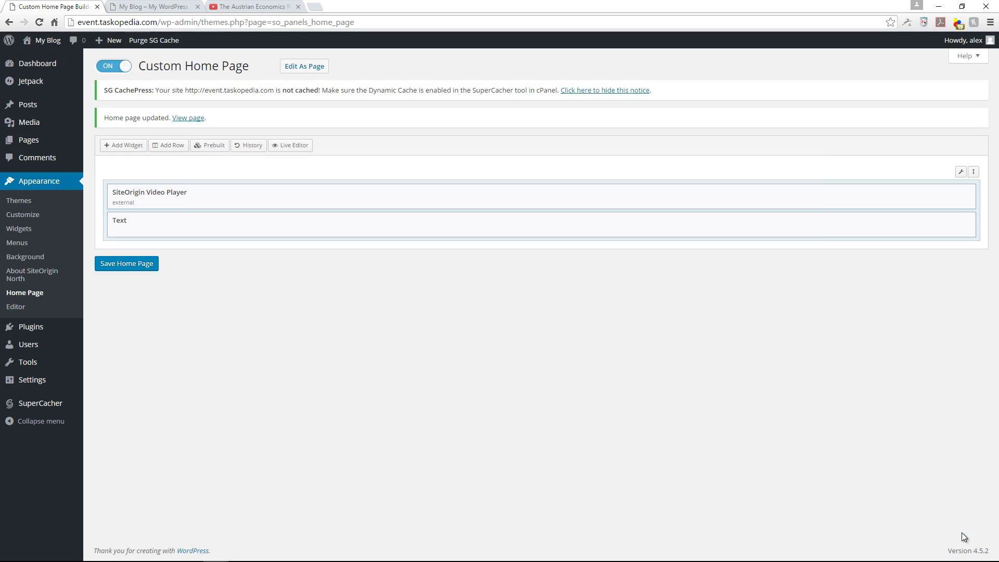
Save the home page with the embedded video and reload its live view
{"action": "left_click", "coordinate": [122, 269]}
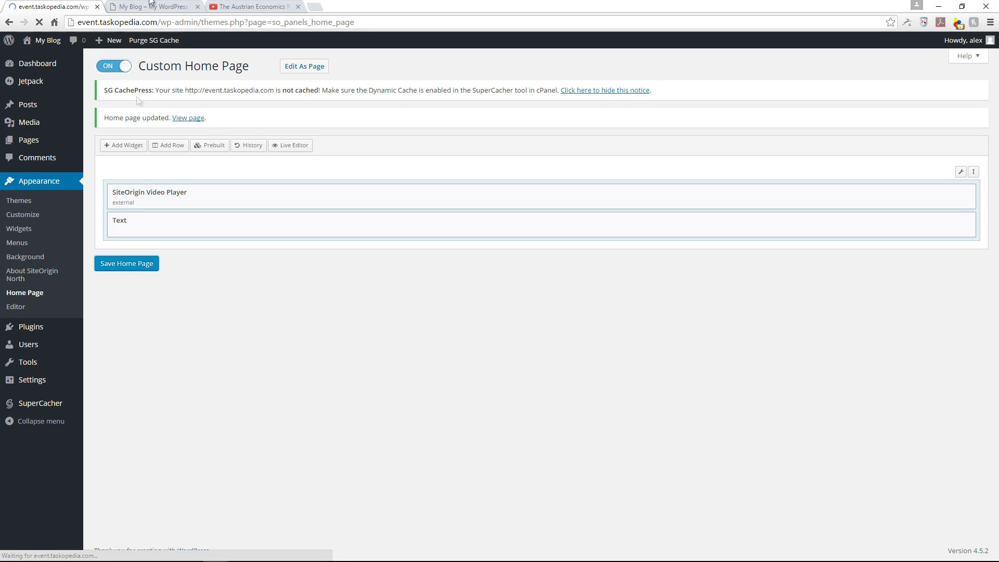
{"action": "left_click", "coordinate": [155, 5]}
{"action": "left_click", "coordinate": [39, 23]}
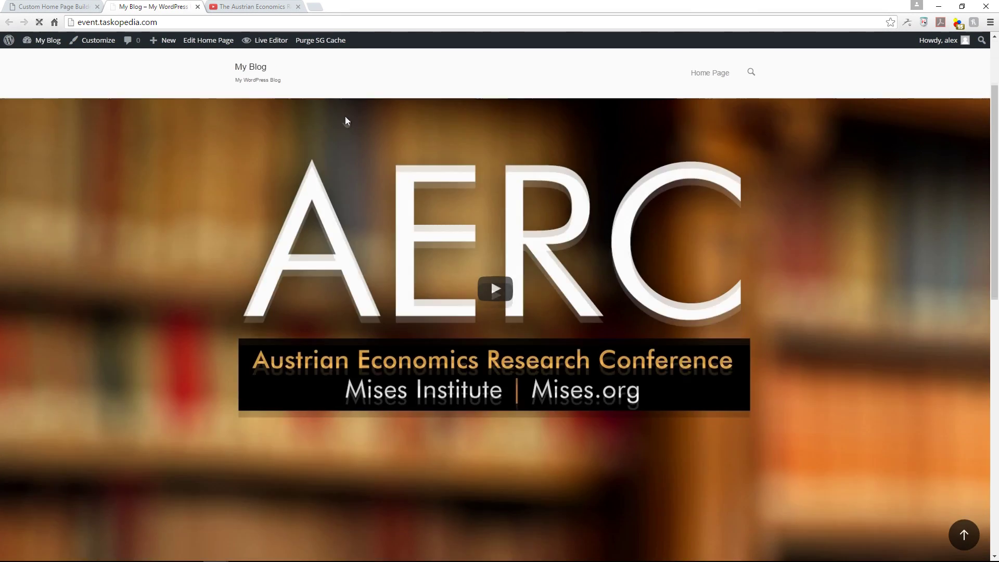
Compare the Video Player video with the iframe-embedded video below it on the live page
{"action": "scroll", "coordinate": [327, 135], "scroll_direction": "down", "scroll_amount": 5}
{"action": "scroll", "coordinate": [366, 154], "scroll_direction": "down", "scroll_amount": 5}
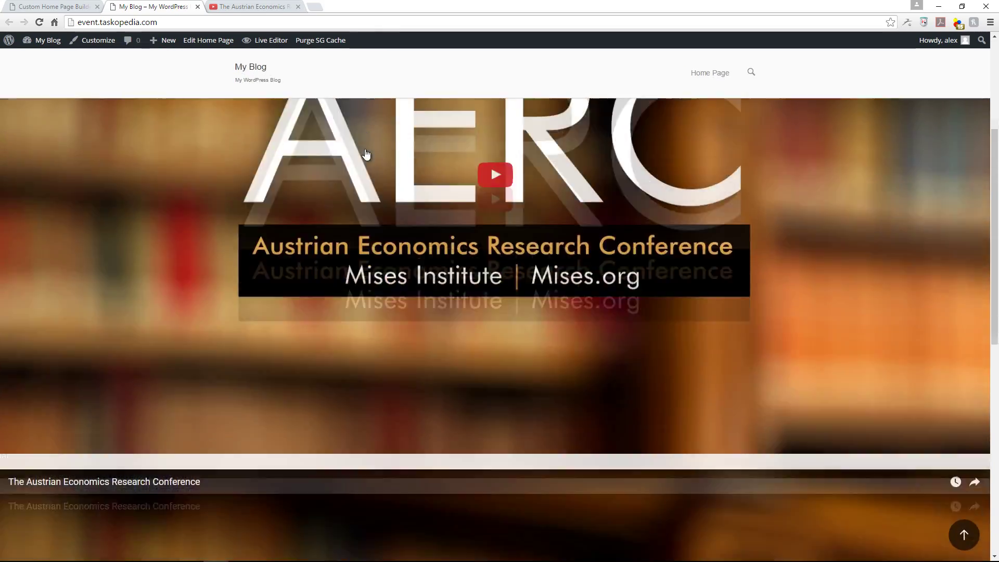
{"action": "scroll", "coordinate": [482, 194], "scroll_direction": "down", "scroll_amount": 2}
{"action": "scroll", "coordinate": [482, 218], "scroll_direction": "up", "scroll_amount": 6}
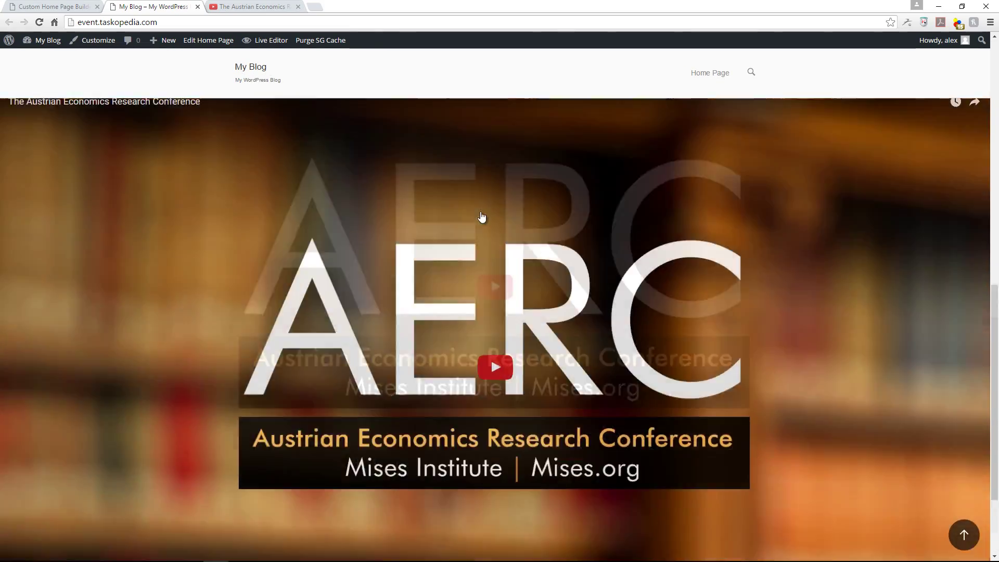
{"action": "scroll", "coordinate": [482, 217], "scroll_direction": "up", "scroll_amount": 8}
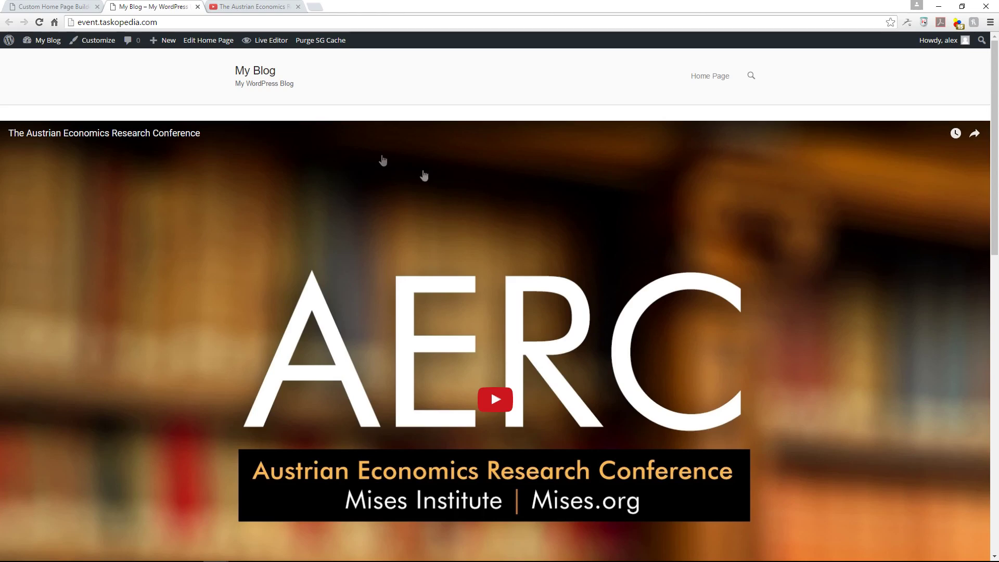
{"action": "scroll", "coordinate": [439, 195], "scroll_direction": "down", "scroll_amount": 1}
{"action": "scroll", "coordinate": [357, 257], "scroll_direction": "down", "scroll_amount": 5}
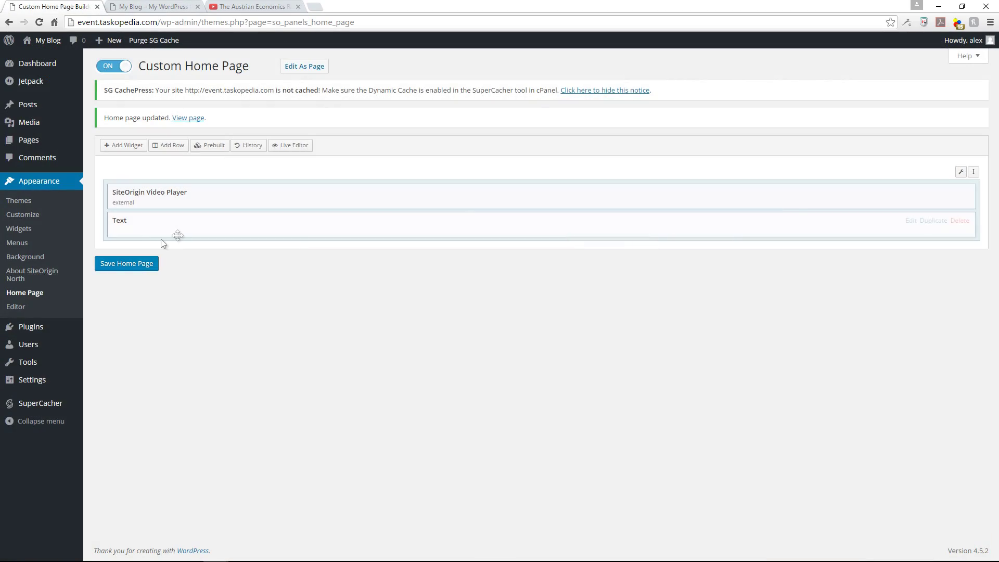
Reopen the Text widget to review its embed code and inspect the second video on the live page
{"action": "left_click", "coordinate": [911, 221]}
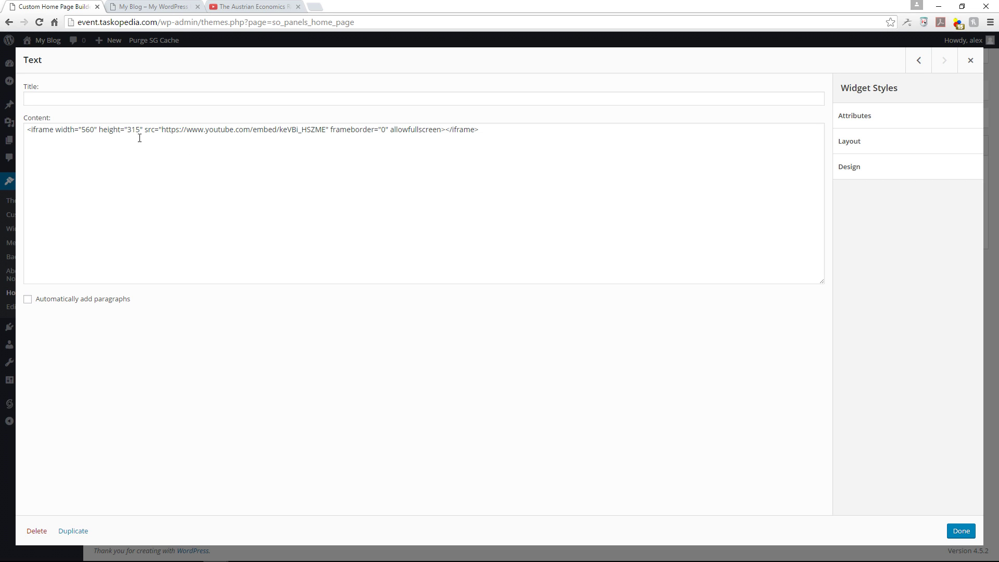
{"action": "left_click", "coordinate": [167, 5]}
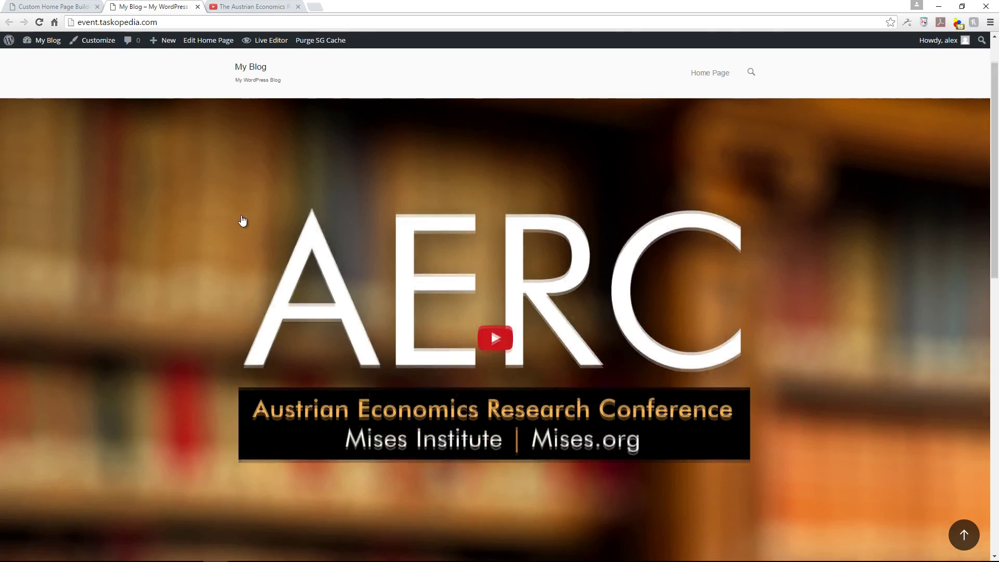
{"action": "scroll", "coordinate": [241, 221], "scroll_direction": "down", "scroll_amount": 10}
{"action": "scroll", "coordinate": [235, 216], "scroll_direction": "down", "scroll_amount": 5}
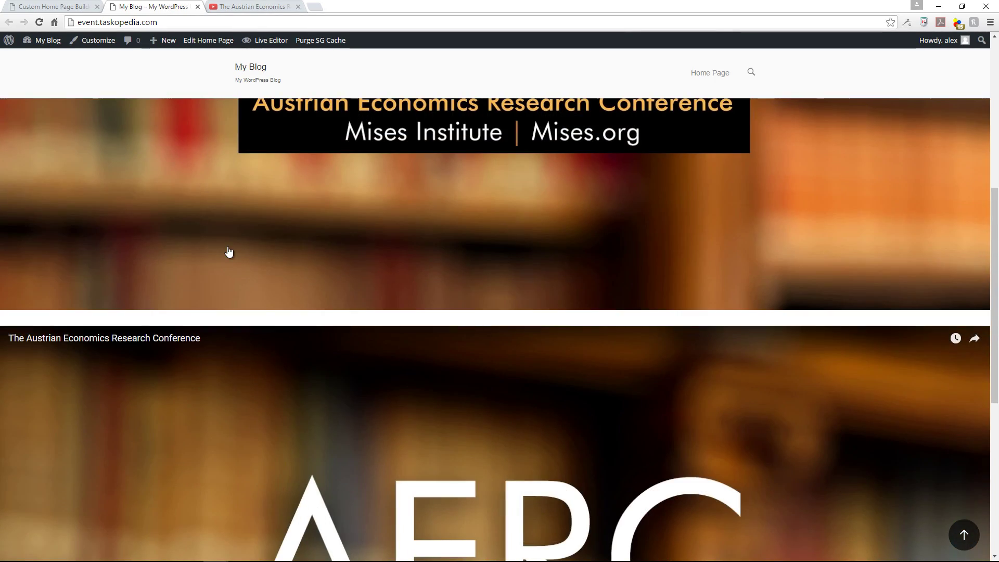
{"action": "scroll", "coordinate": [203, 378], "scroll_direction": "down", "scroll_amount": 1}
{"action": "scroll", "coordinate": [202, 378], "scroll_direction": "down", "scroll_amount": 1}
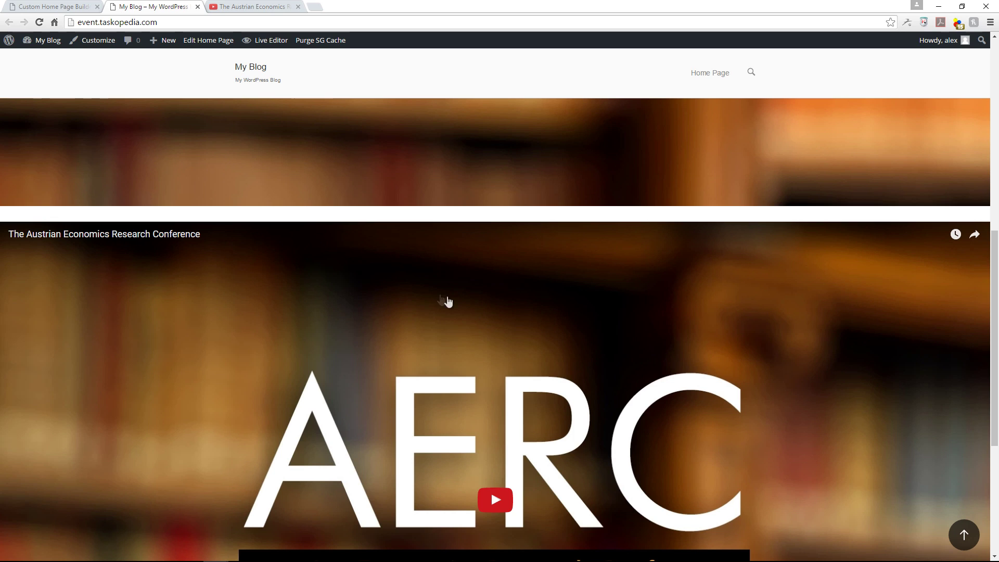
Check the iframe's width and height attributes against the size of the embedded video on the live page
{"action": "left_click", "coordinate": [69, 7]}
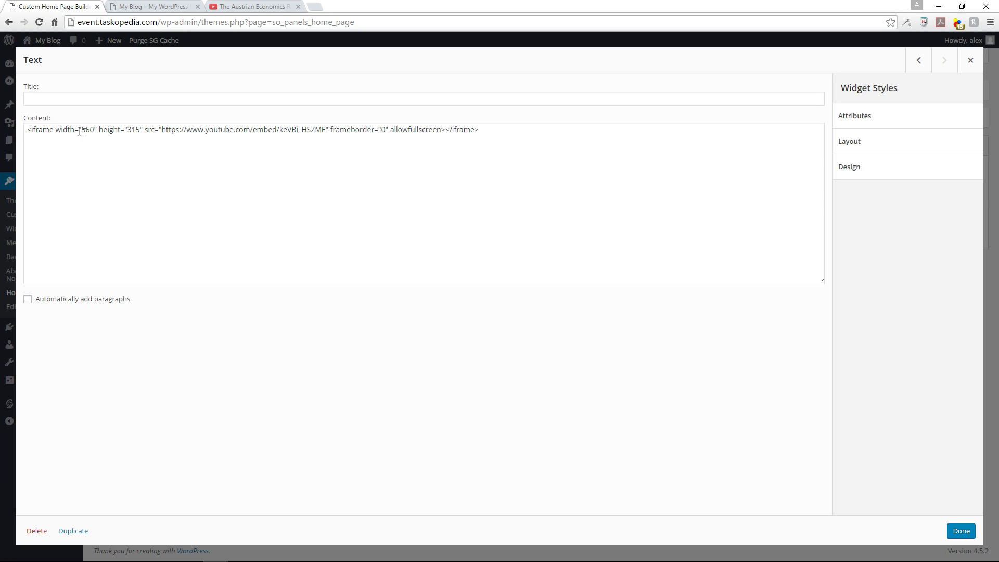
{"action": "left_click", "coordinate": [445, 135]}
{"action": "left_click", "coordinate": [167, 9]}
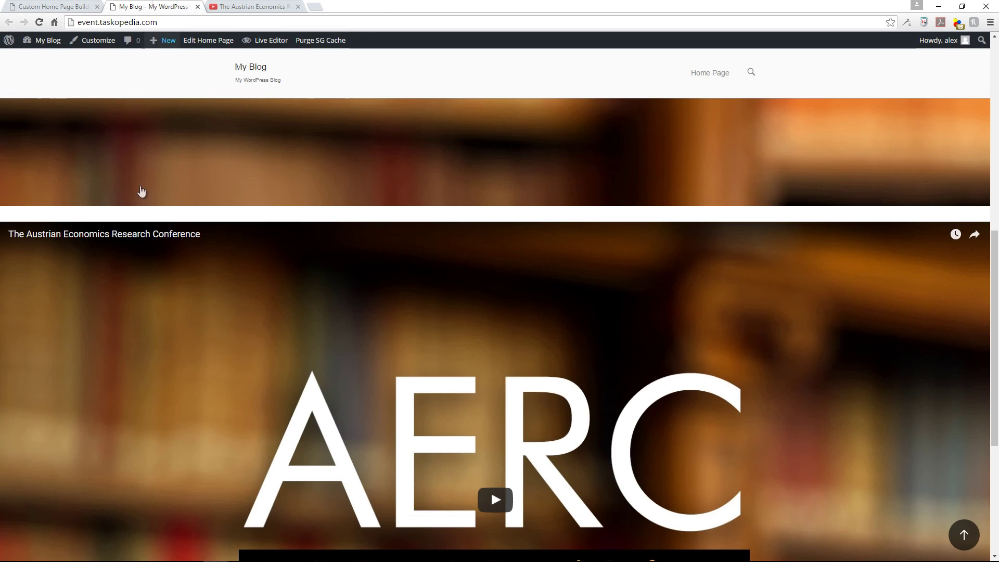
{"action": "left_click", "coordinate": [57, 6]}
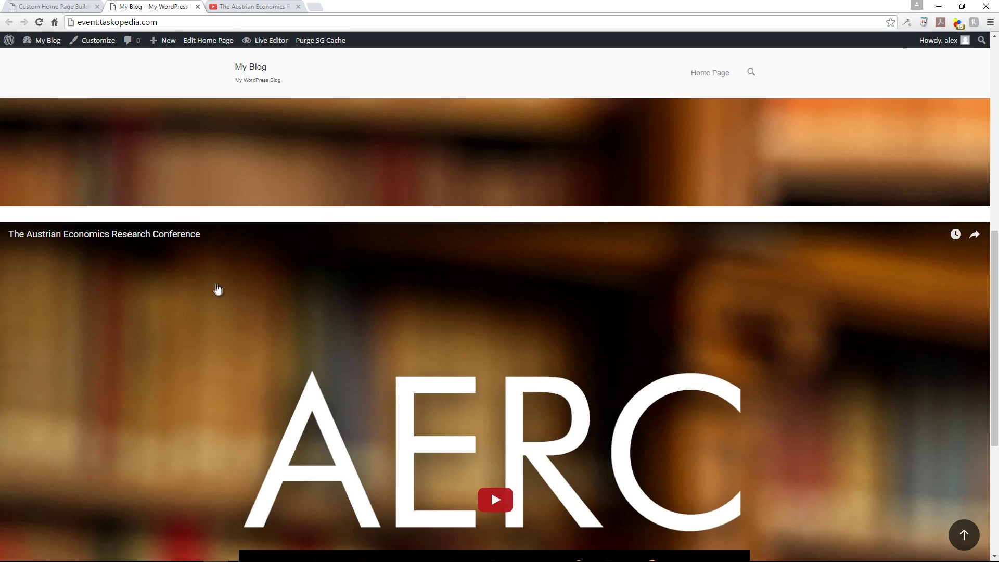
{"action": "scroll", "coordinate": [217, 290], "scroll_direction": "down", "scroll_amount": 2}
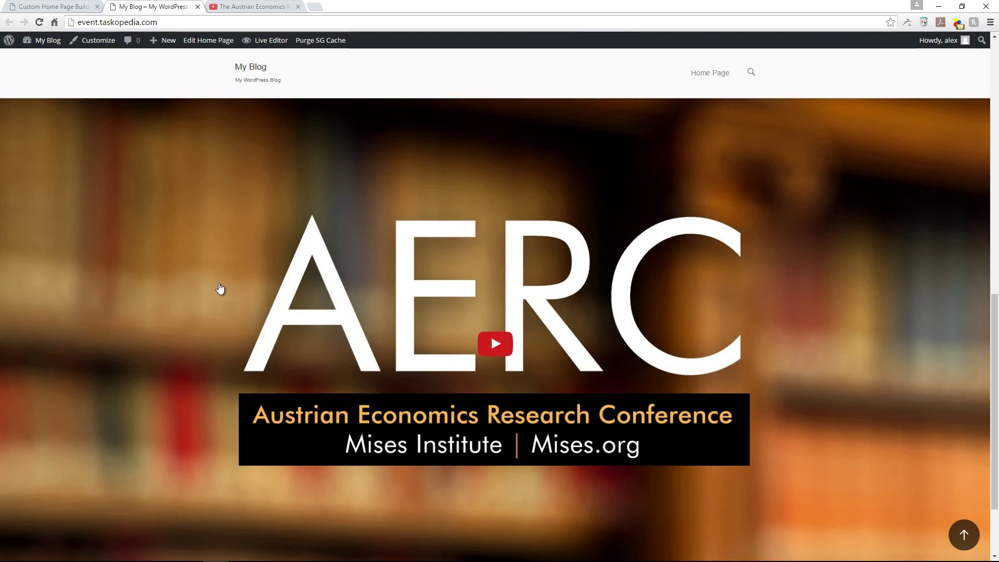
{"action": "scroll", "coordinate": [219, 290], "scroll_direction": "down", "scroll_amount": 2}
{"action": "scroll", "coordinate": [243, 249], "scroll_direction": "up", "scroll_amount": 6}
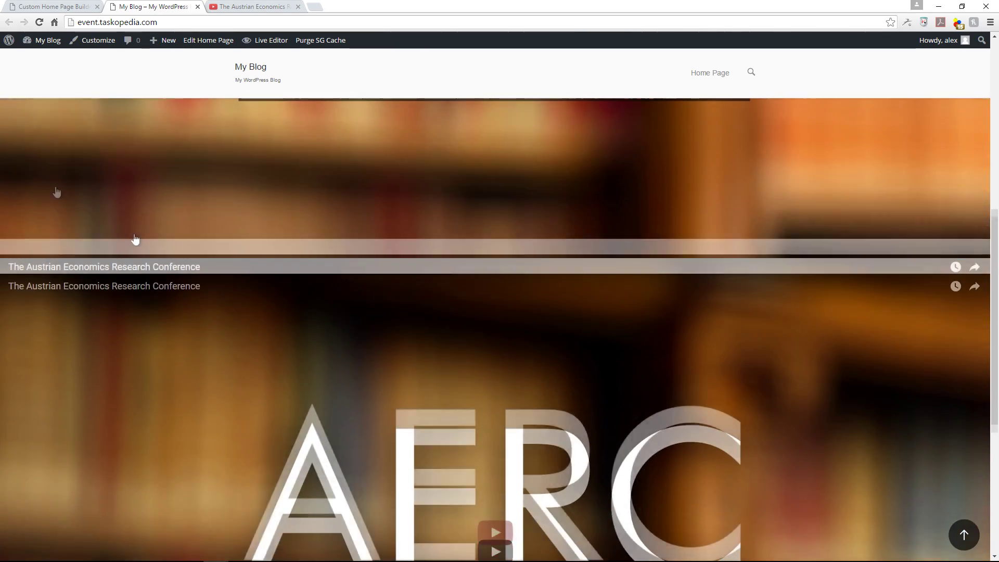
{"action": "scroll", "coordinate": [135, 240], "scroll_direction": "up", "scroll_amount": 1}
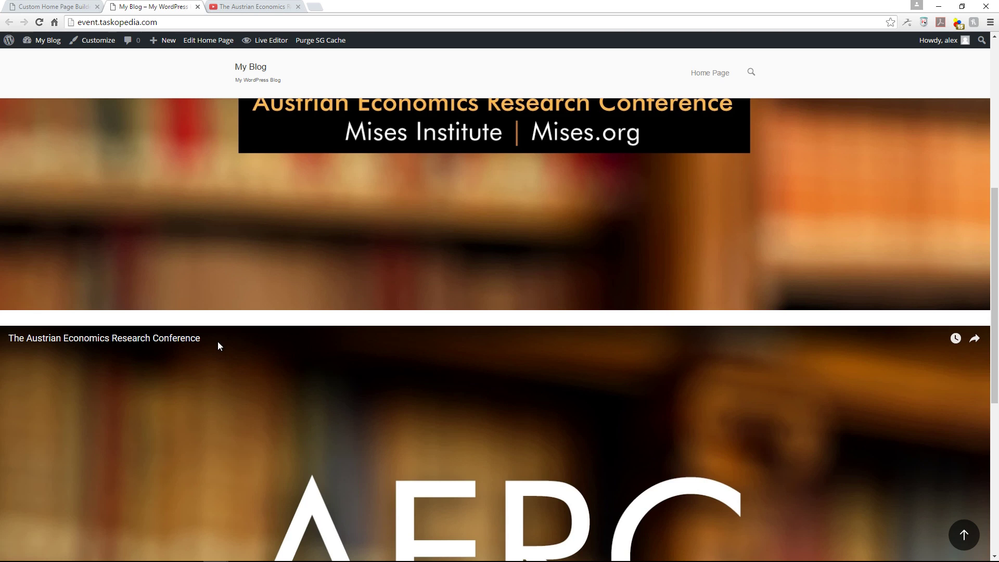
{"action": "scroll", "coordinate": [219, 348], "scroll_direction": "down", "scroll_amount": 5}
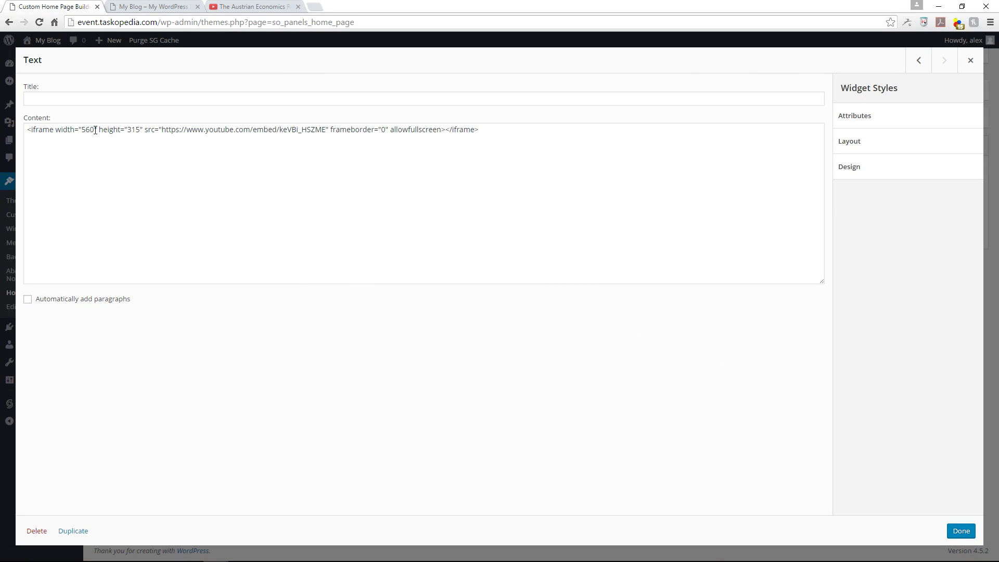
Set the iframe width to 1000 in the Text widget's embed code and accept the widget
{"action": "left_click_drag", "start_coordinate": [95, 131], "coordinate": [85, 129]}
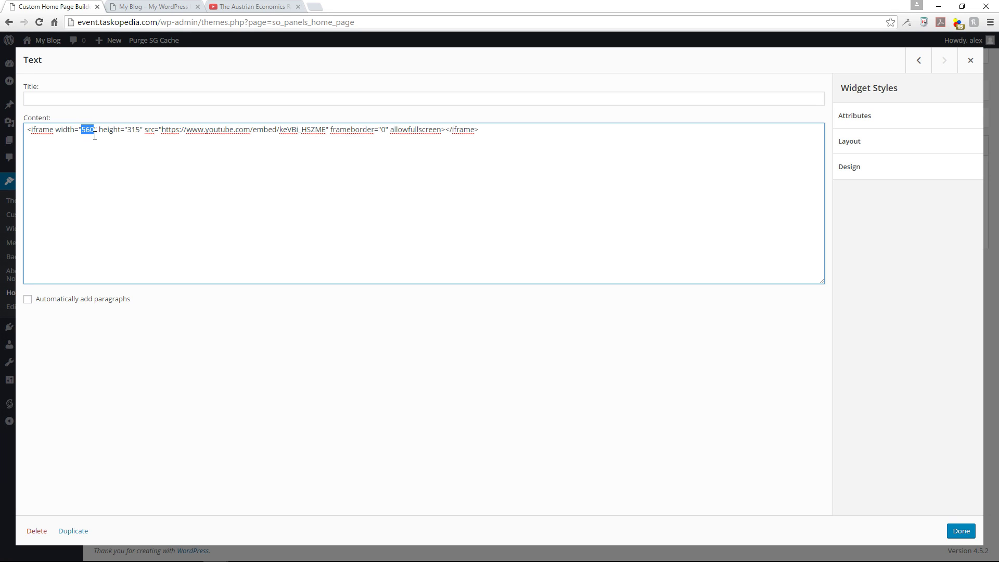
{"action": "type", "text": "1000"}
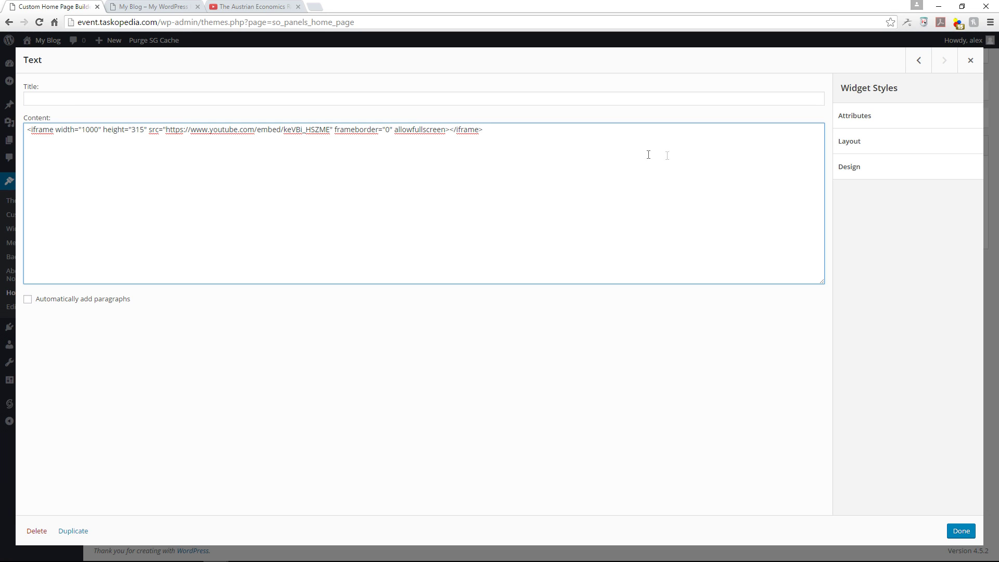
{"action": "left_click", "coordinate": [963, 531]}
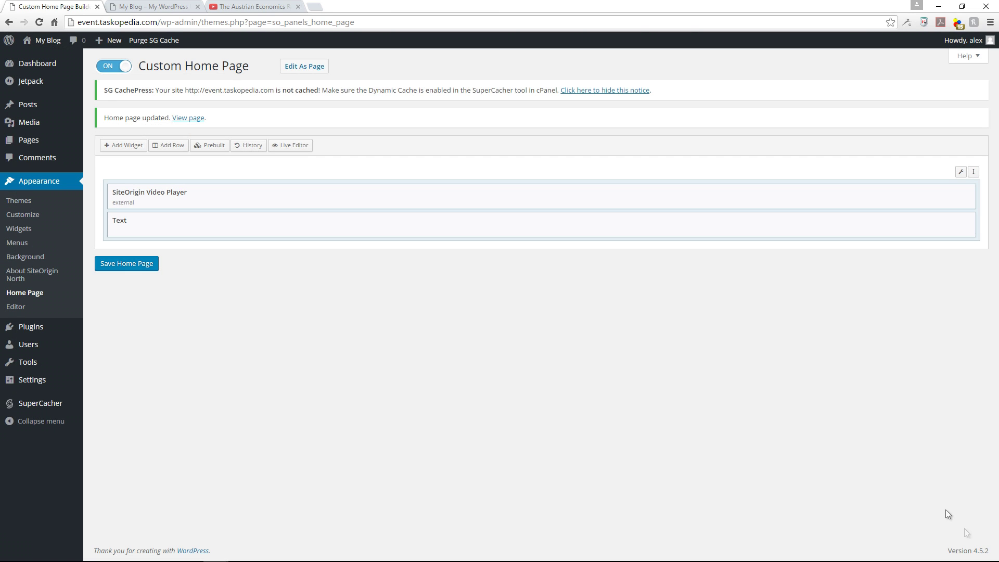
Save the home page with the changed iframe width and reload the live page
{"action": "left_click", "coordinate": [142, 266]}
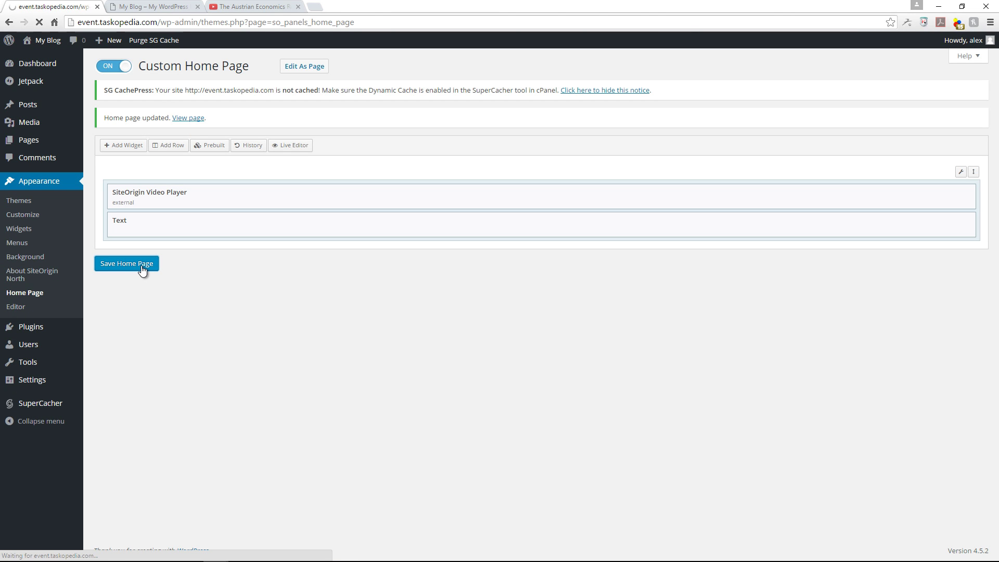
{"action": "left_click", "coordinate": [128, 7]}
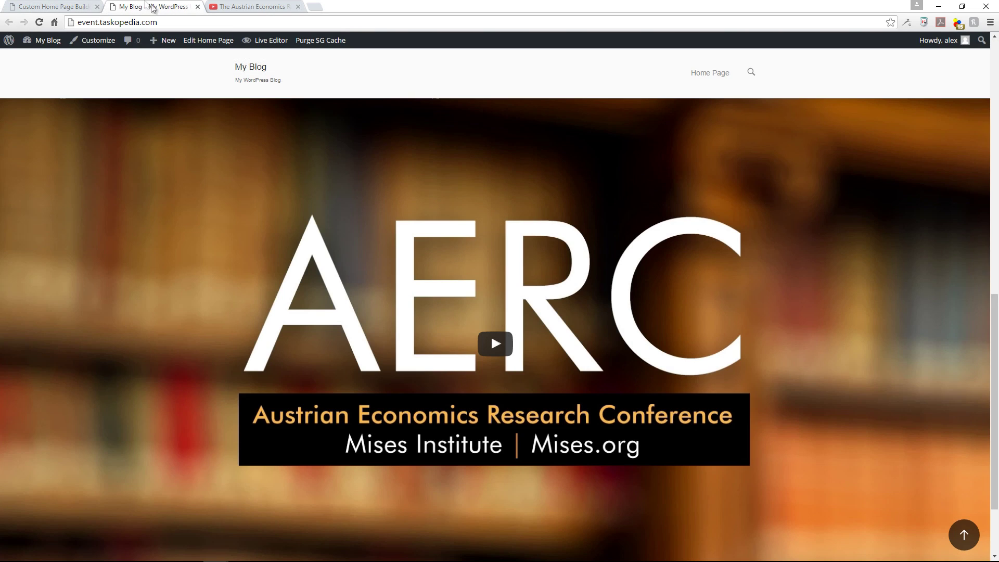
{"action": "left_click", "coordinate": [39, 23]}
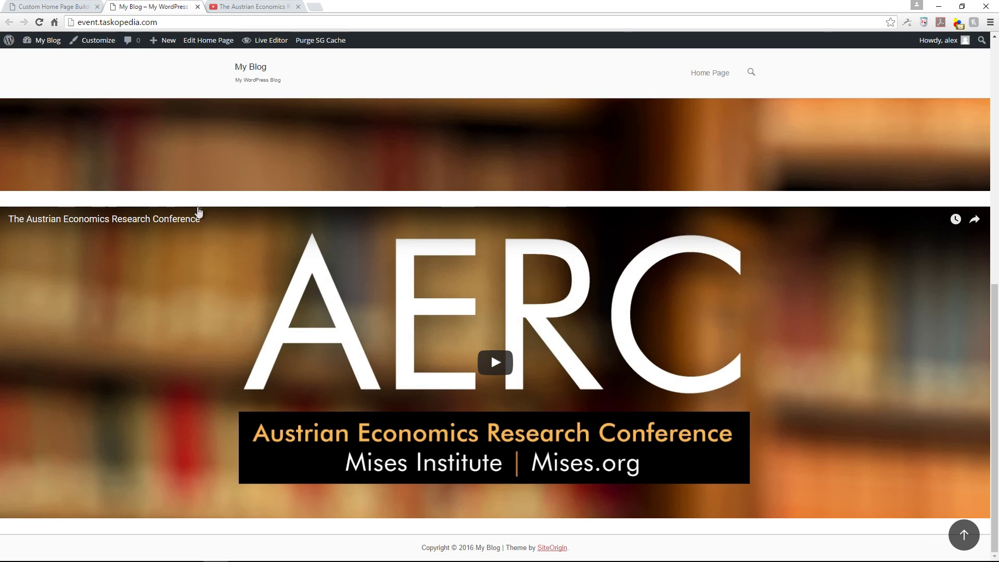
Compare the proportions of the resized iframe video with the Video Player video above it
{"action": "scroll", "coordinate": [325, 242], "scroll_direction": "up", "scroll_amount": 9}
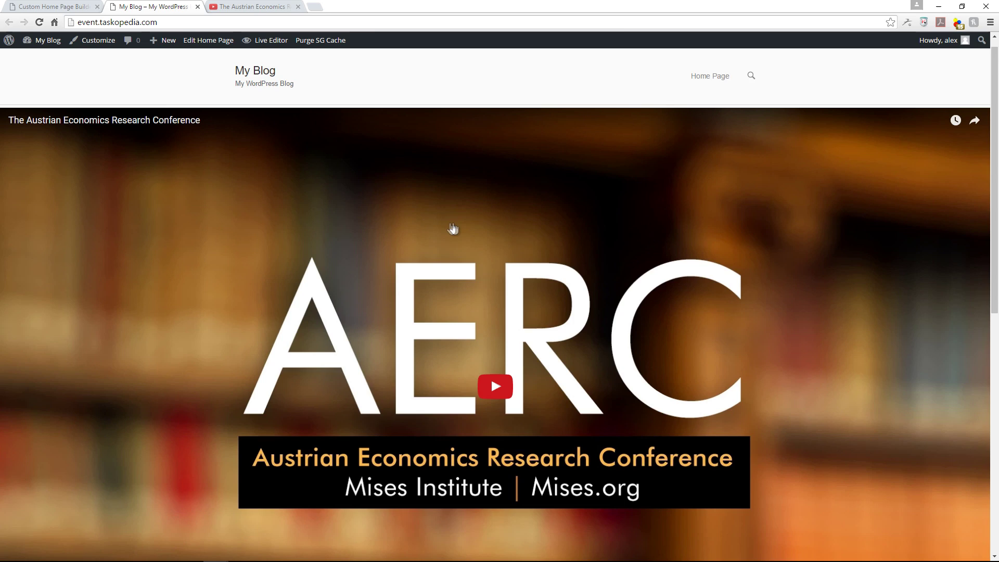
{"action": "scroll", "coordinate": [453, 226], "scroll_direction": "down", "scroll_amount": 2}
{"action": "scroll", "coordinate": [395, 187], "scroll_direction": "down", "scroll_amount": 5}
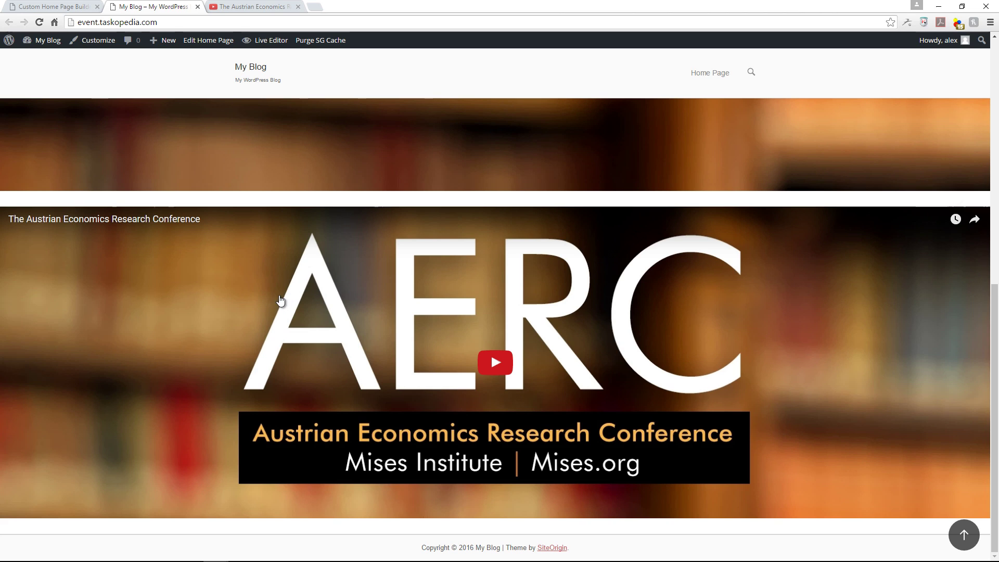
Review the Text widget's iframe embed code against the two videos on the live page and close the widget
{"action": "left_click", "coordinate": [63, 7]}
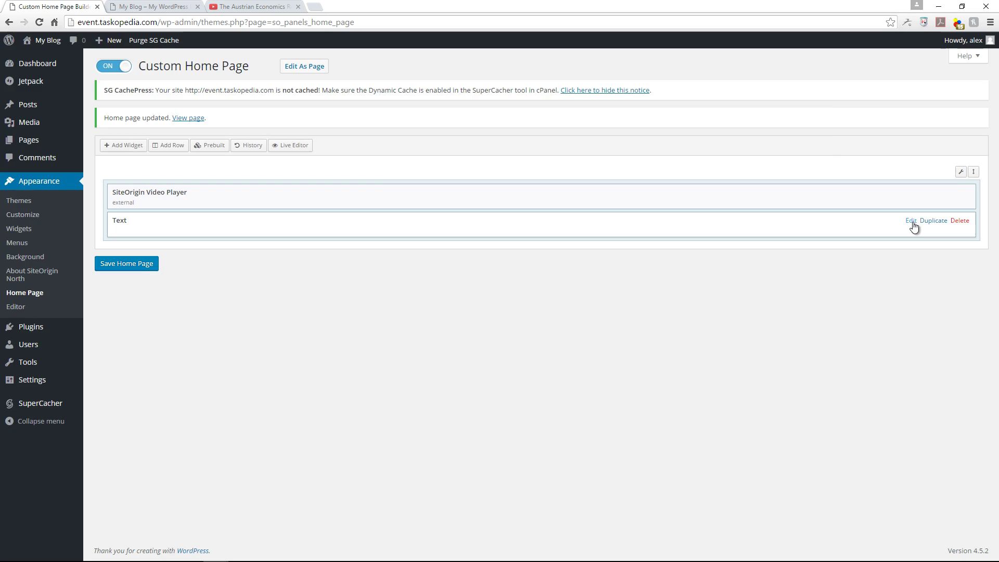
{"action": "left_click", "coordinate": [911, 222]}
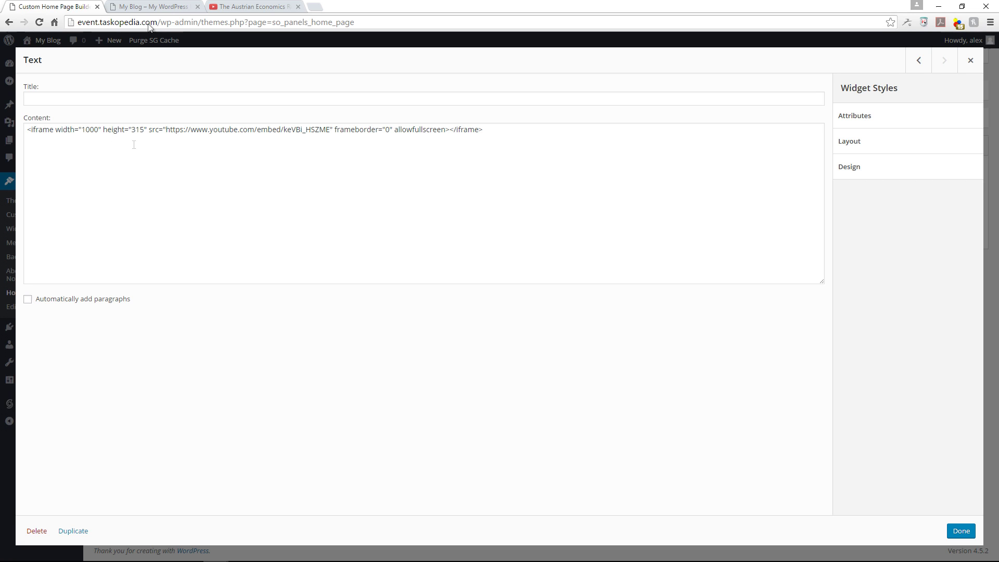
{"action": "left_click", "coordinate": [160, 9]}
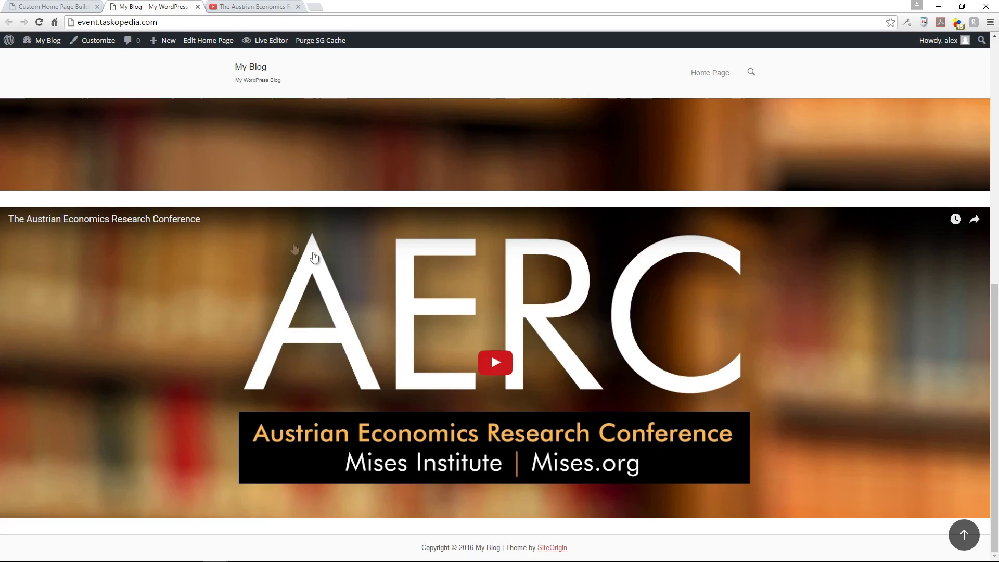
{"action": "scroll", "coordinate": [306, 283], "scroll_direction": "down", "scroll_amount": 3}
{"action": "scroll", "coordinate": [305, 283], "scroll_direction": "up", "scroll_amount": 8}
{"action": "scroll", "coordinate": [264, 345], "scroll_direction": "down", "scroll_amount": 9}
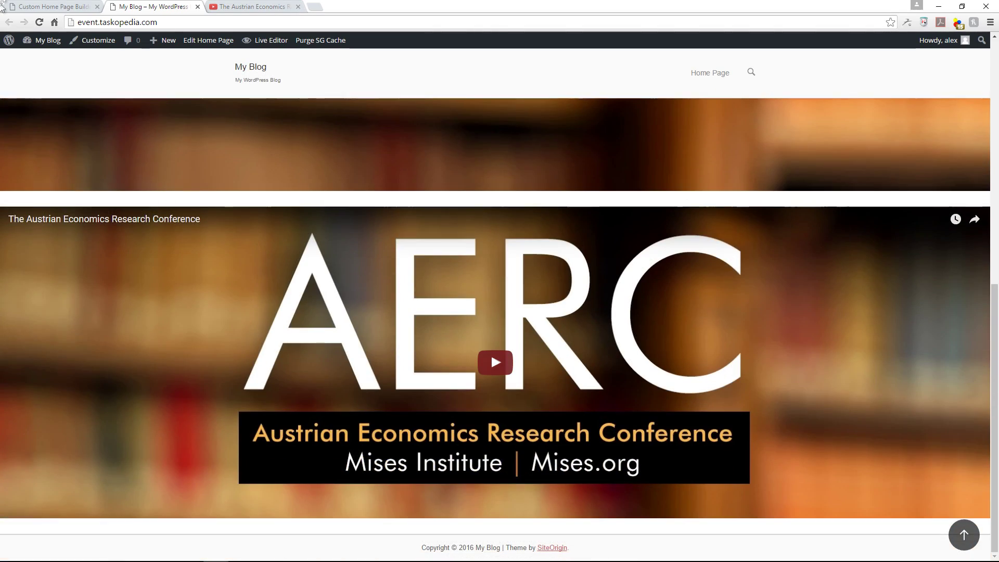
{"action": "left_click", "coordinate": [57, 6]}
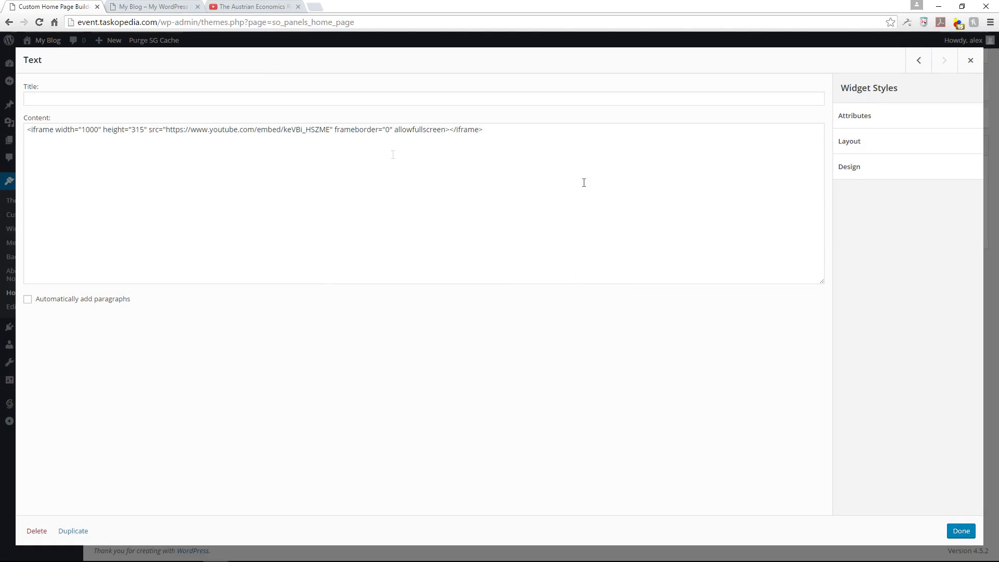
{"action": "left_click", "coordinate": [967, 532]}
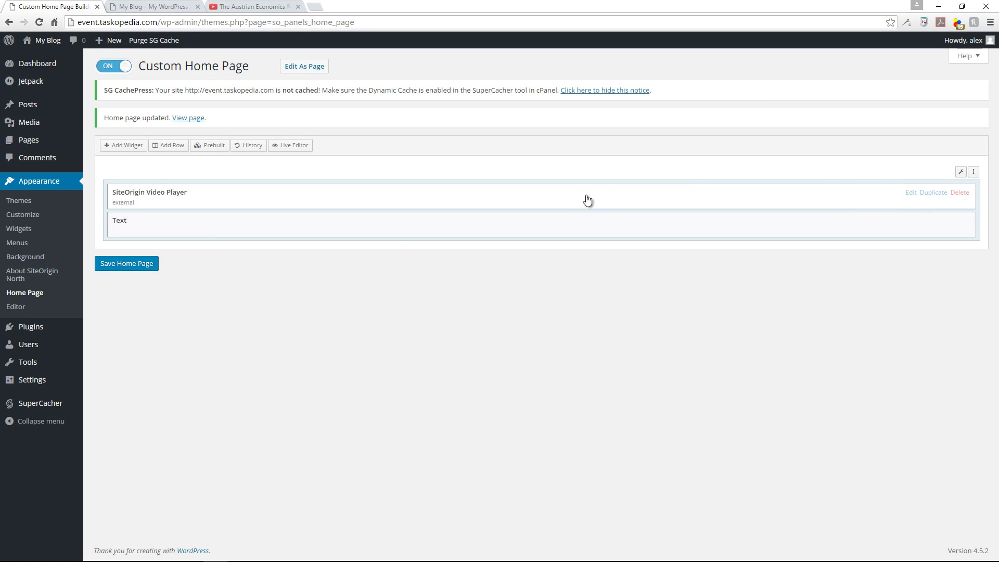
Delete the SiteOrigin Video Player widget, save the home page and reload the live page
{"action": "left_click", "coordinate": [960, 193]}
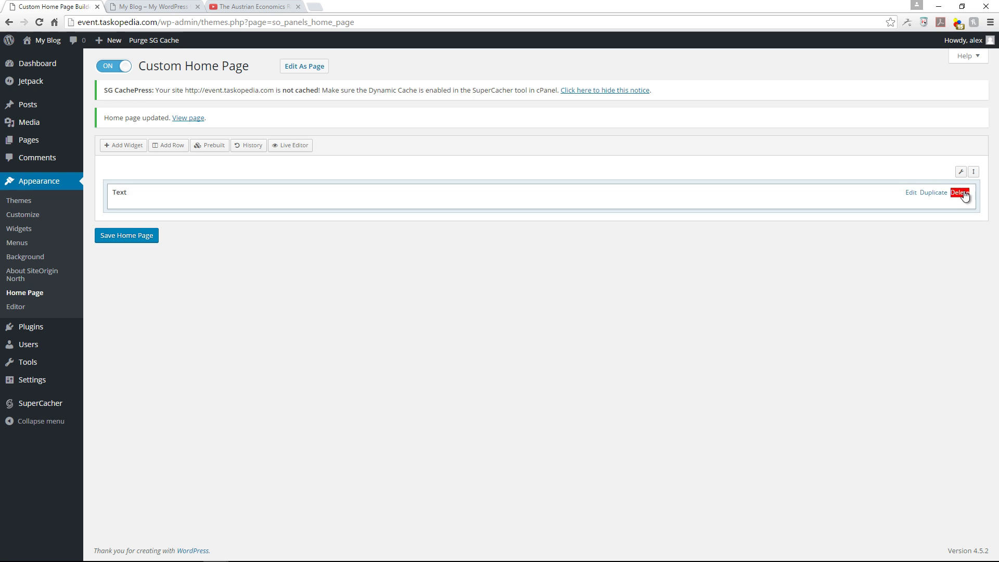
{"action": "left_click", "coordinate": [133, 236]}
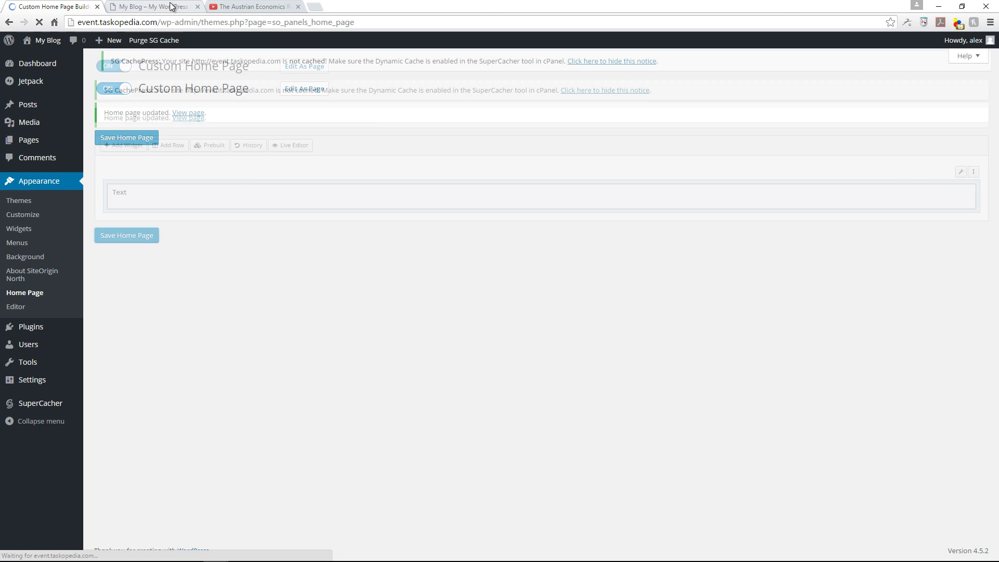
{"action": "left_click", "coordinate": [171, 6]}
{"action": "key", "text": "F5"}
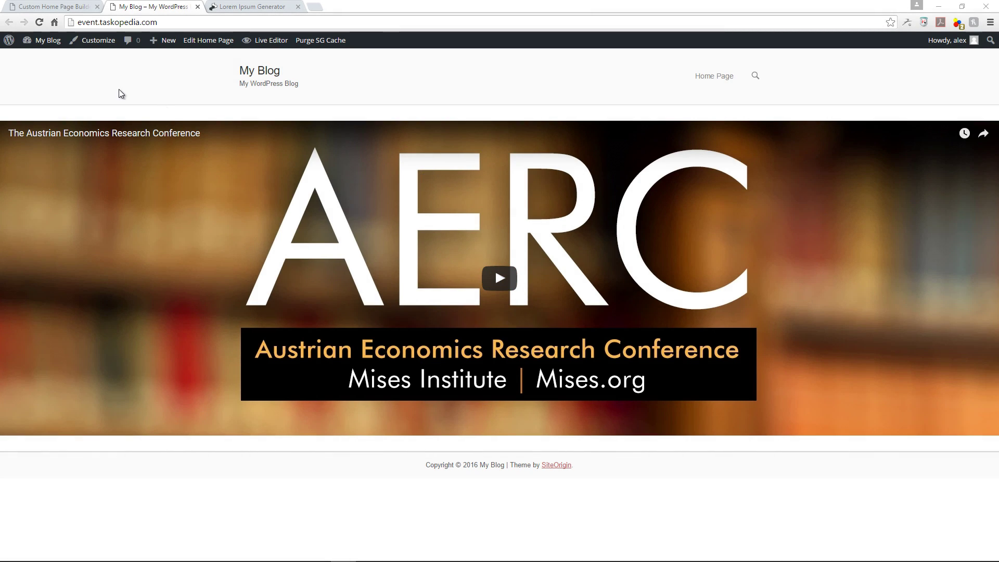
Add a one-column row below the Text widget's row on the custom home page
{"action": "left_click", "coordinate": [61, 6]}
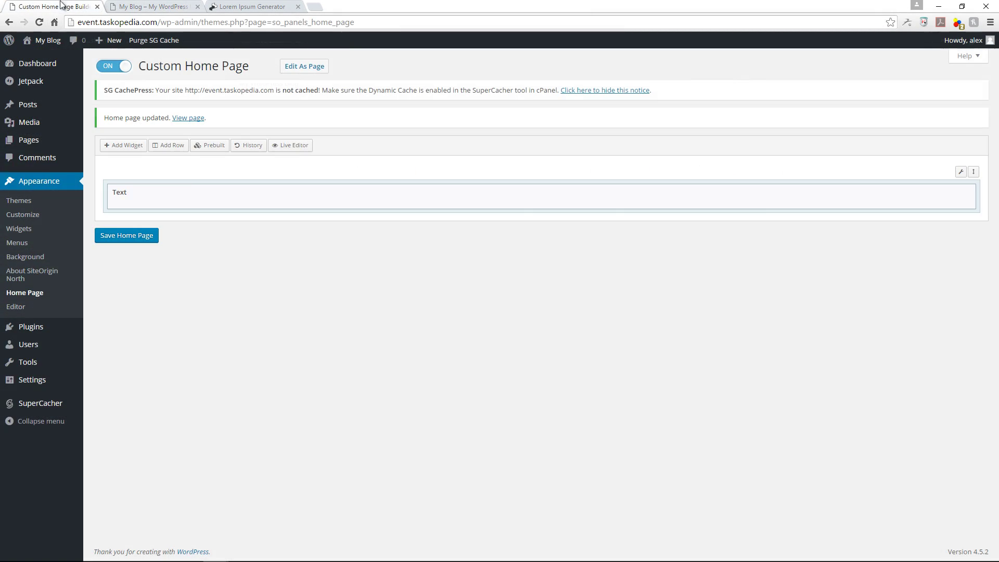
{"action": "left_click", "coordinate": [172, 146]}
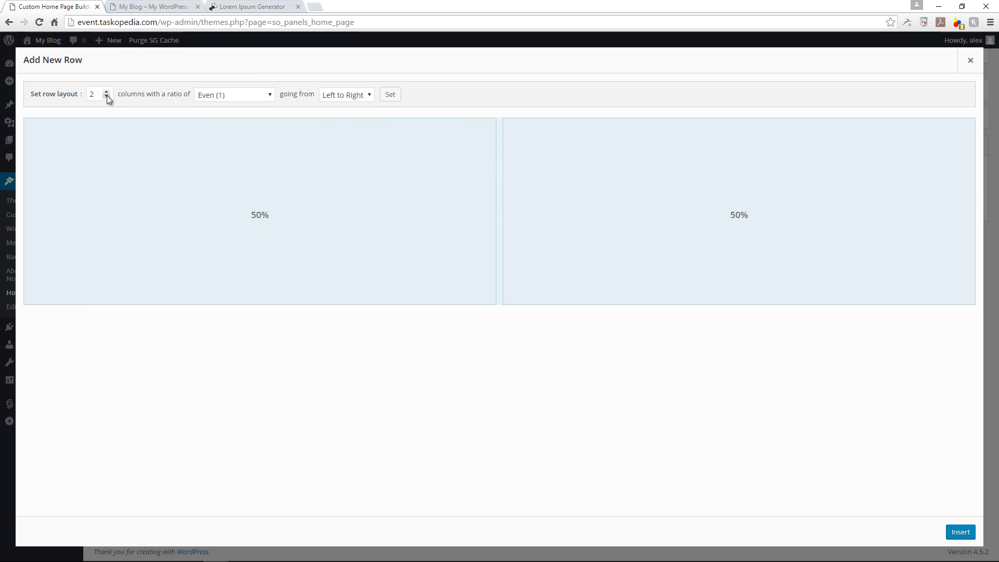
{"action": "left_click", "coordinate": [108, 96]}
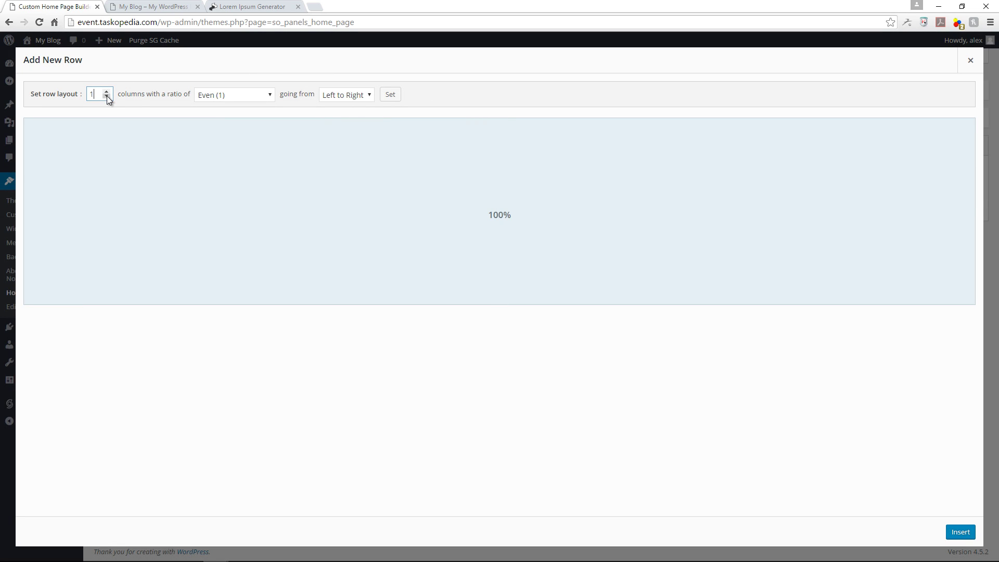
{"action": "left_click", "coordinate": [960, 533]}
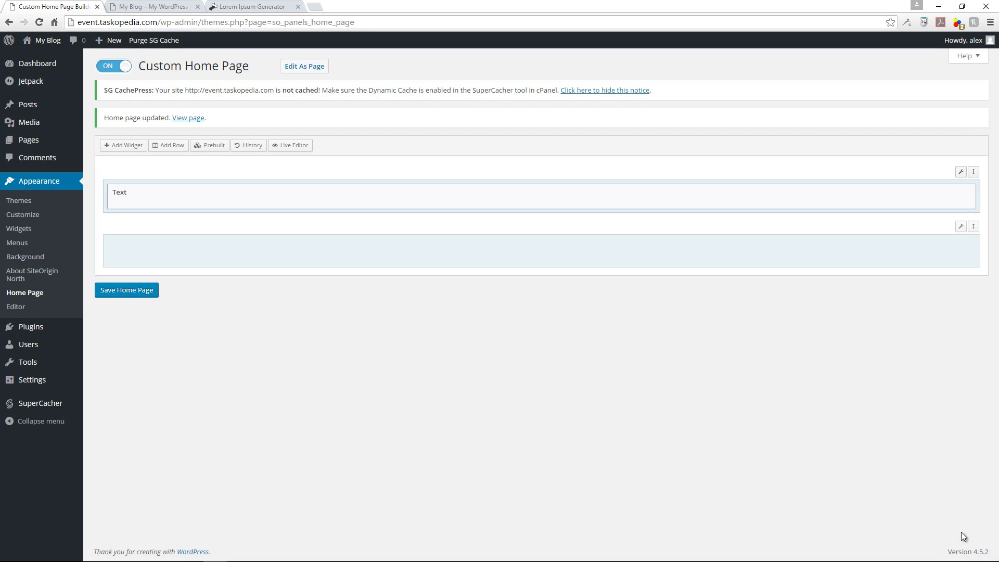
Add a SiteOrigin Headline widget to the new empty row
{"action": "left_click", "coordinate": [304, 243]}
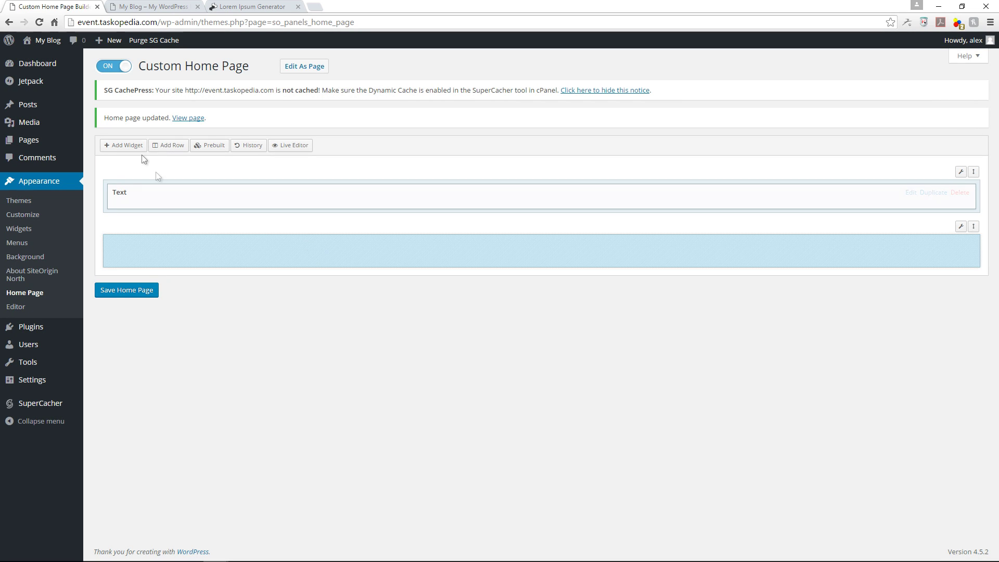
{"action": "left_click", "coordinate": [123, 144]}
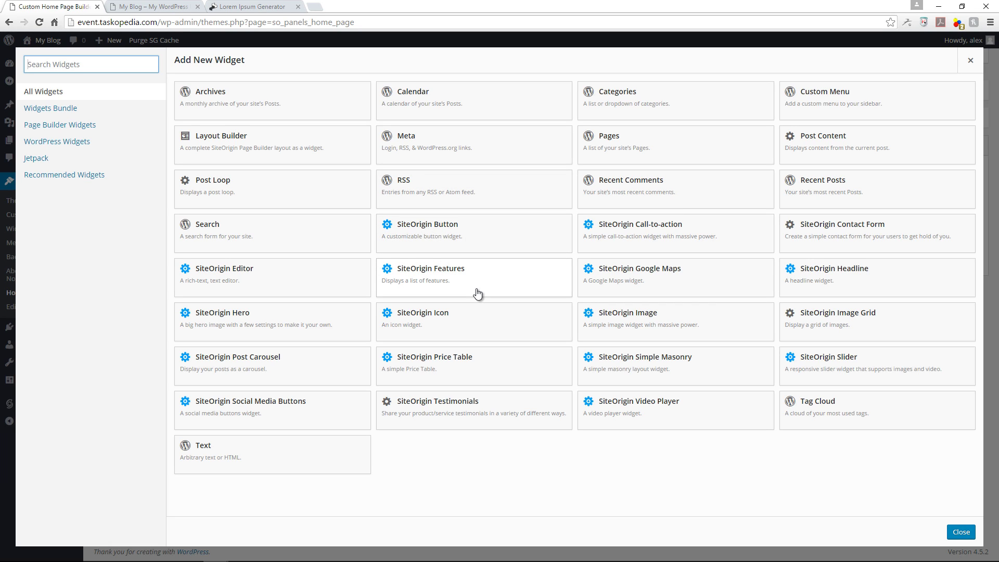
{"action": "left_click", "coordinate": [838, 285]}
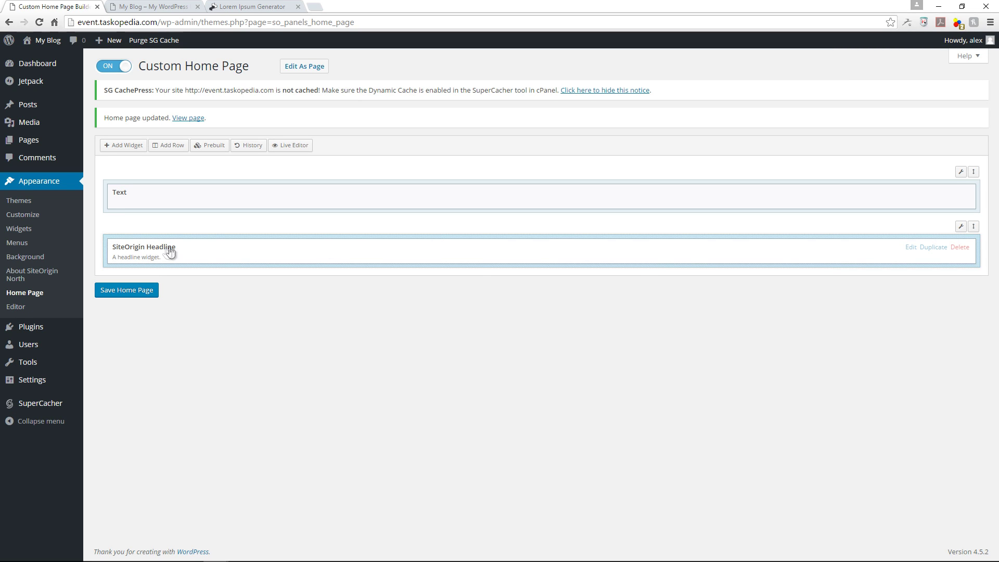
Enter the headline text "WELCOME TO THE WORDPRESS CONFERENCE 2016" in the Headline widget and keep the H1 tag
{"action": "left_click", "coordinate": [911, 248]}
{"action": "left_click", "coordinate": [83, 128]}
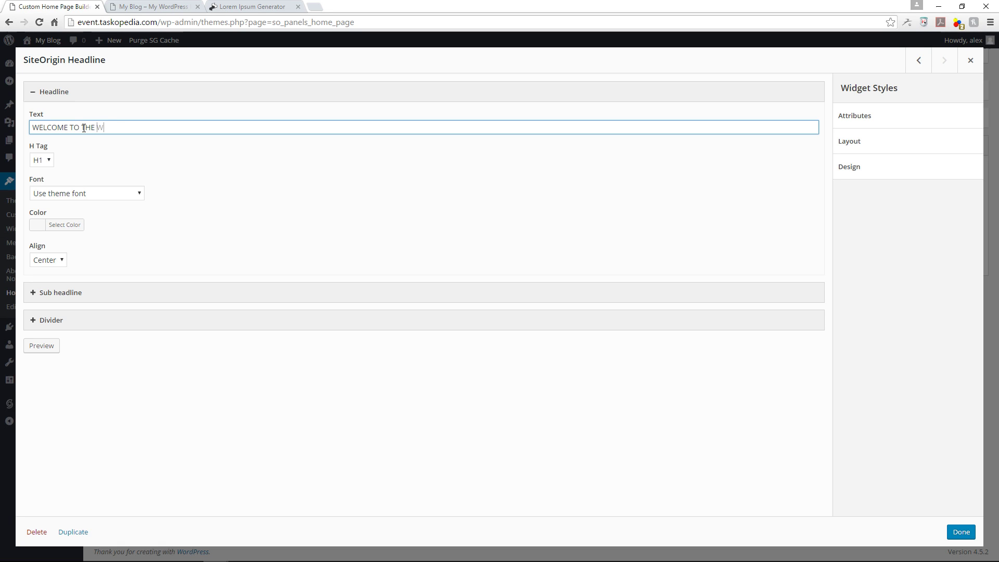
{"action": "type", "text": "PRESS CONFRENCE 2016"}
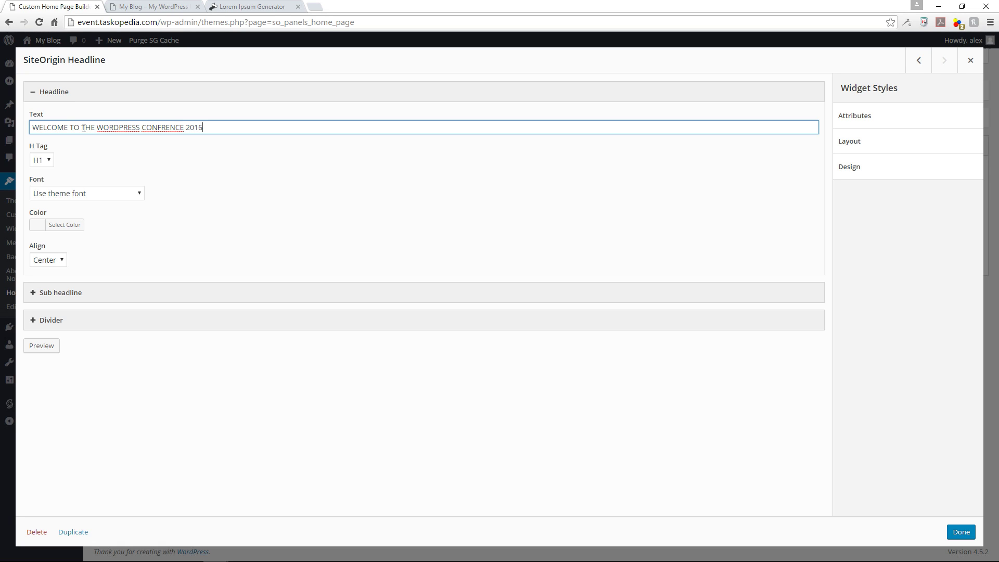
{"action": "left_click", "coordinate": [162, 131]}
{"action": "type", "text": "E"}
{"action": "left_click", "coordinate": [48, 160]}
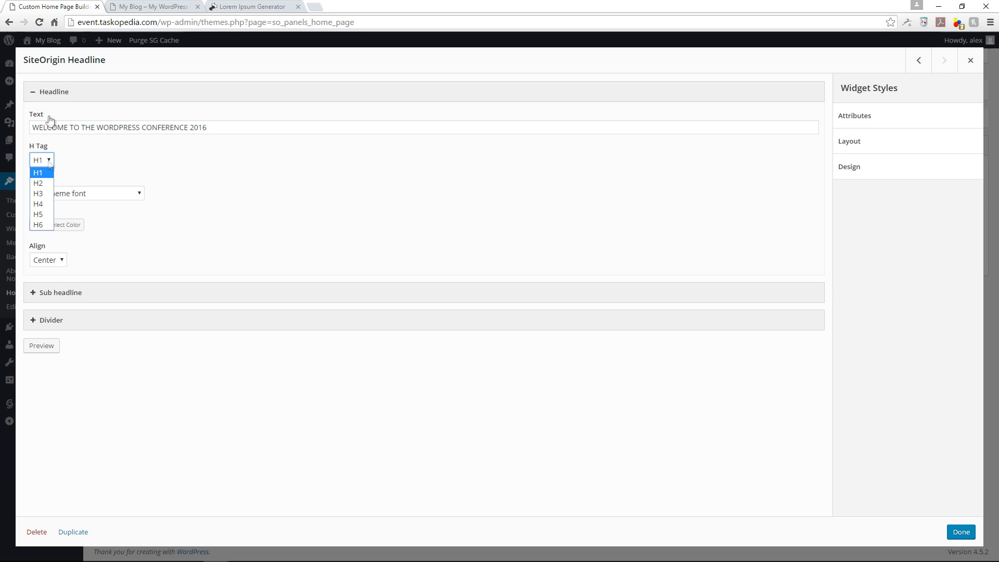
{"action": "left_click", "coordinate": [47, 175]}
Set the headline's font to Ubuntu (700)
{"action": "left_click", "coordinate": [105, 193]}
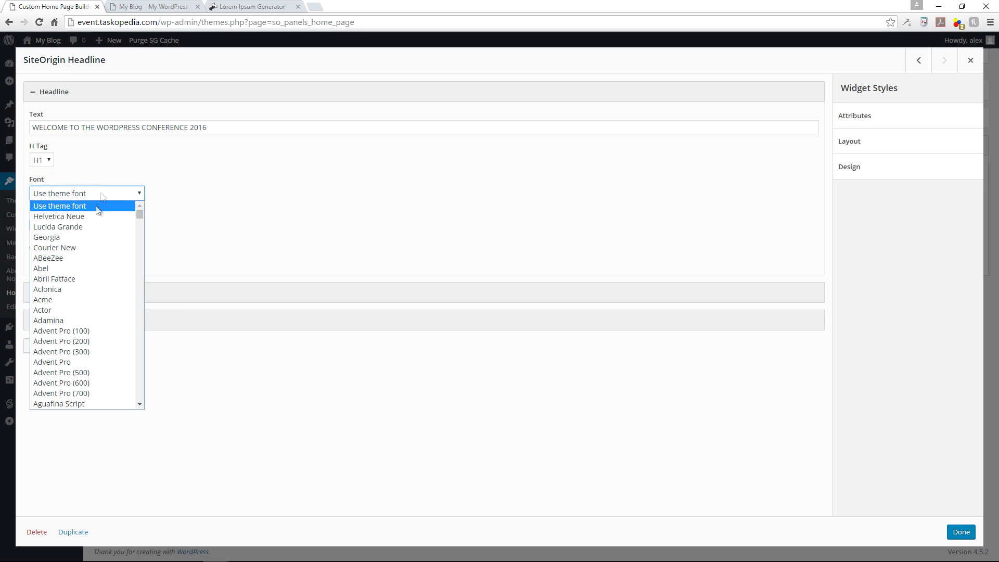
{"action": "left_click", "coordinate": [62, 193]}
{"action": "left_click", "coordinate": [63, 193]}
{"action": "key", "text": "u"}
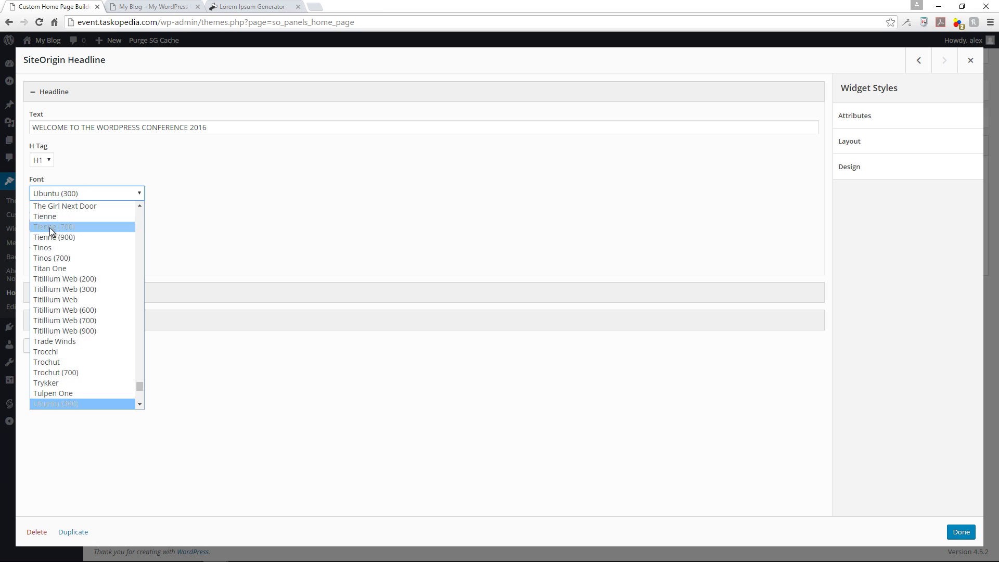
{"action": "scroll", "coordinate": [68, 346], "scroll_direction": "down", "scroll_amount": 5}
{"action": "scroll", "coordinate": [60, 341], "scroll_direction": "up", "scroll_amount": 3}
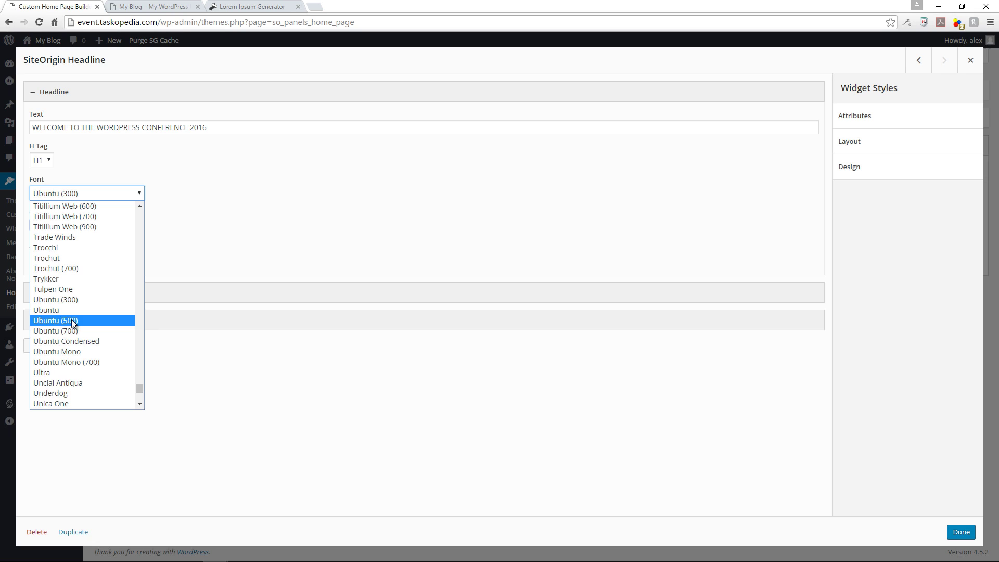
{"action": "scroll", "coordinate": [76, 312], "scroll_direction": "up", "scroll_amount": 3}
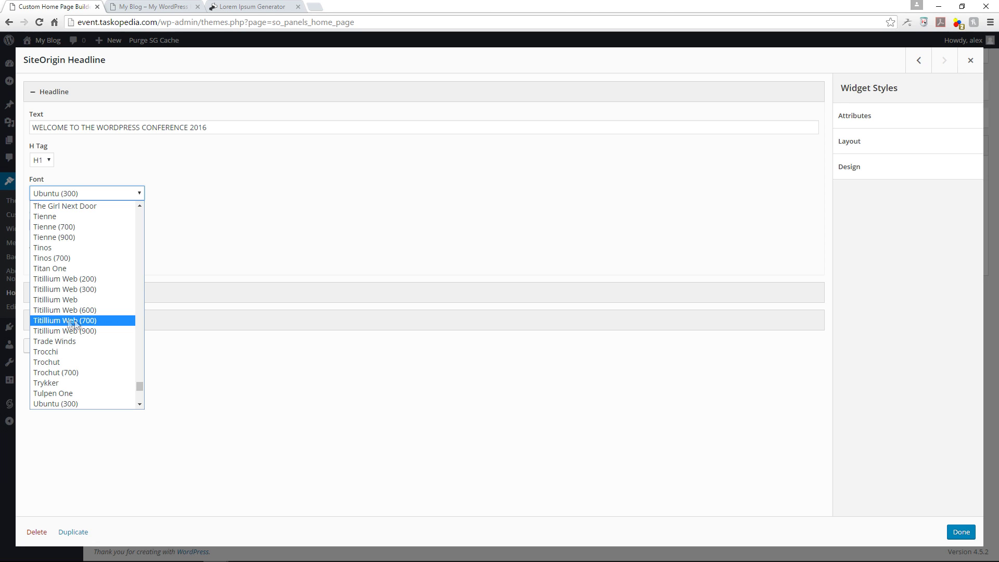
{"action": "scroll", "coordinate": [70, 321], "scroll_direction": "down", "scroll_amount": 7}
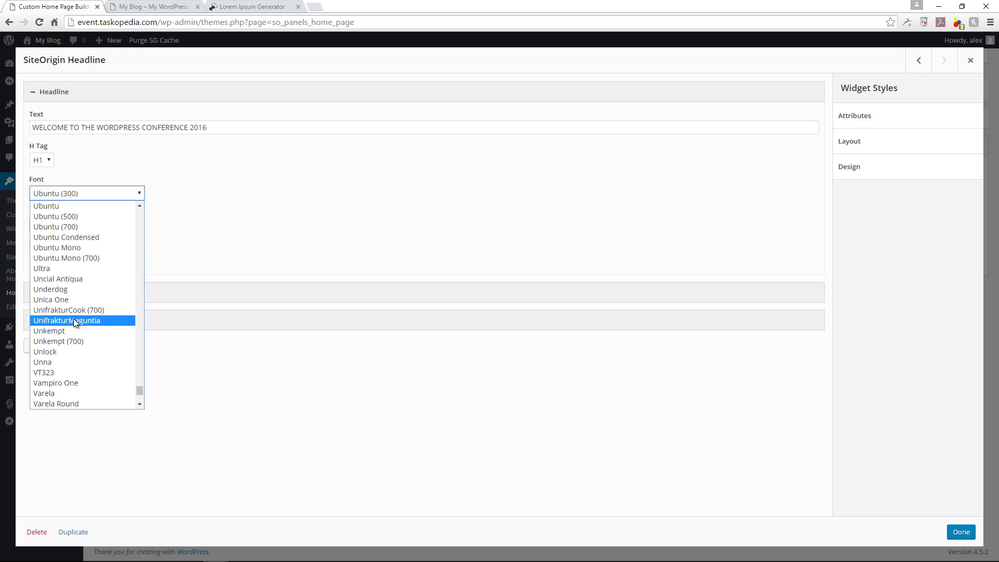
{"action": "scroll", "coordinate": [73, 318], "scroll_direction": "up", "scroll_amount": 3}
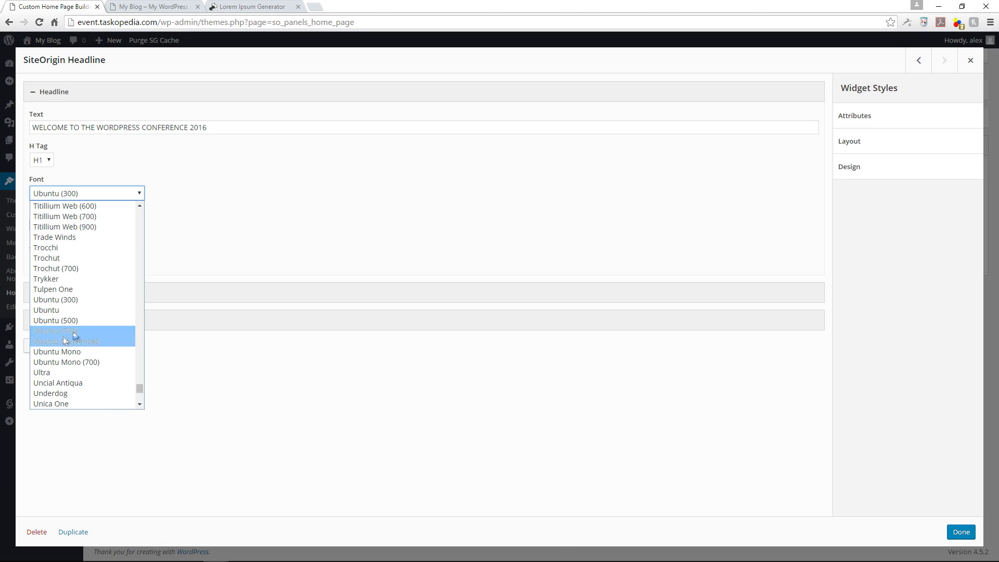
{"action": "left_click", "coordinate": [71, 331]}
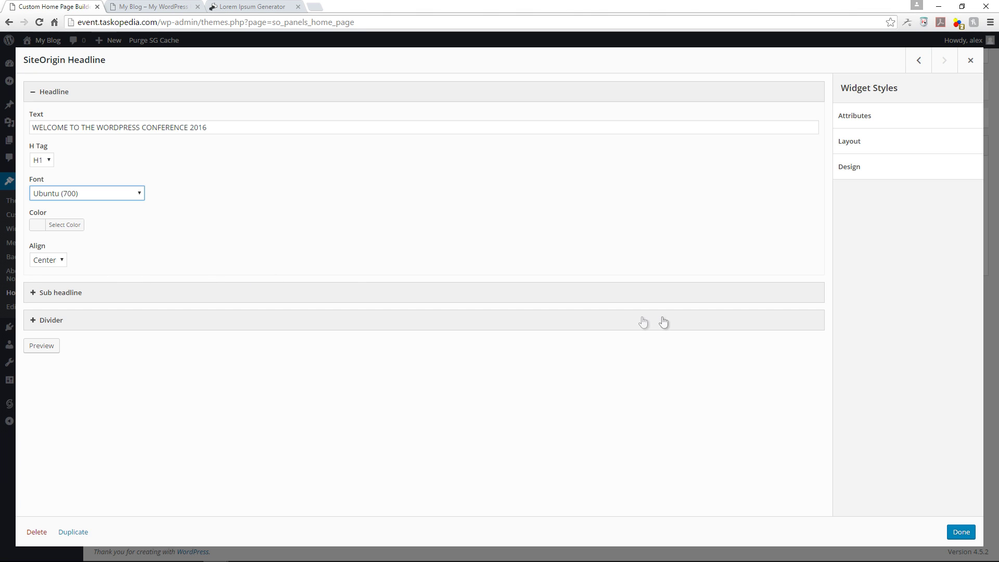
Save the home page with the finished Headline widget and reload the live page
{"action": "left_click", "coordinate": [961, 532]}
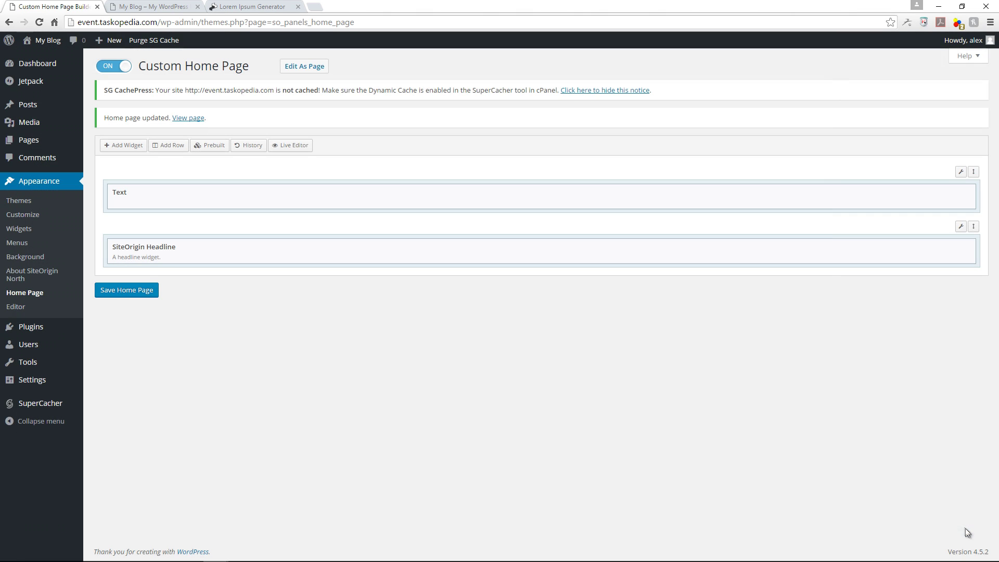
{"action": "left_click", "coordinate": [146, 294]}
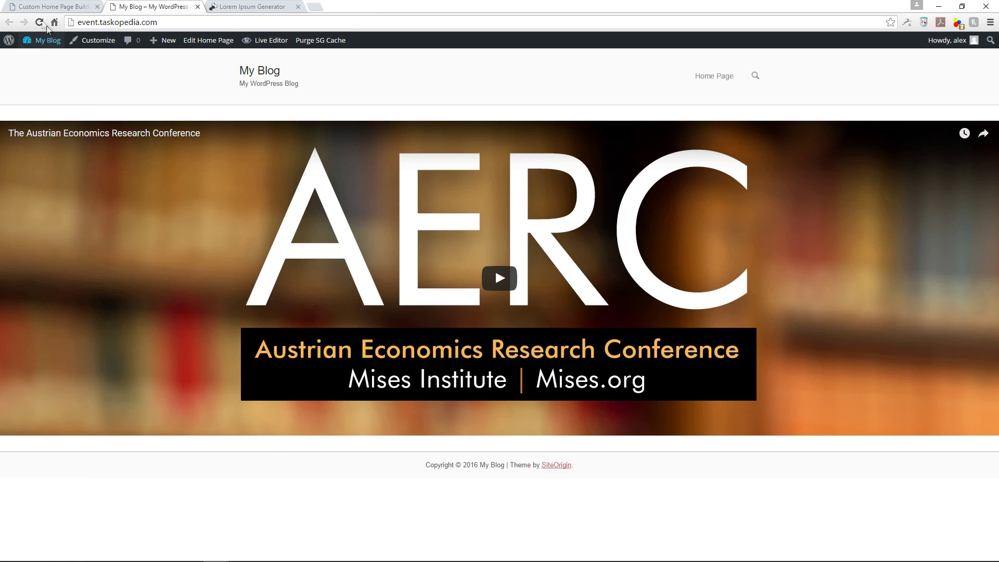
{"action": "left_click", "coordinate": [40, 23]}
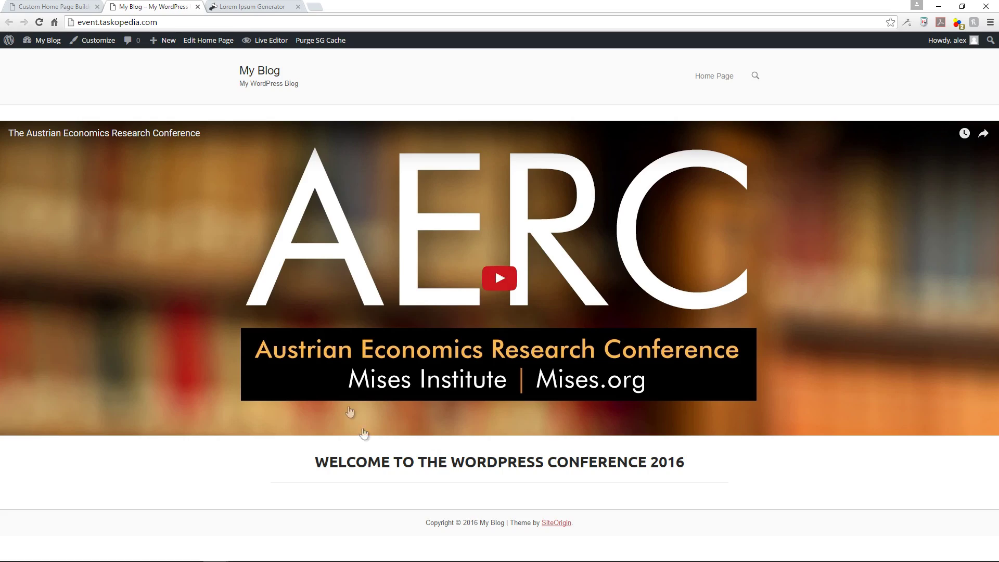
Copy the first placeholder paragraph from the Lorem Ipsum Generator page
{"action": "left_click", "coordinate": [260, 7]}
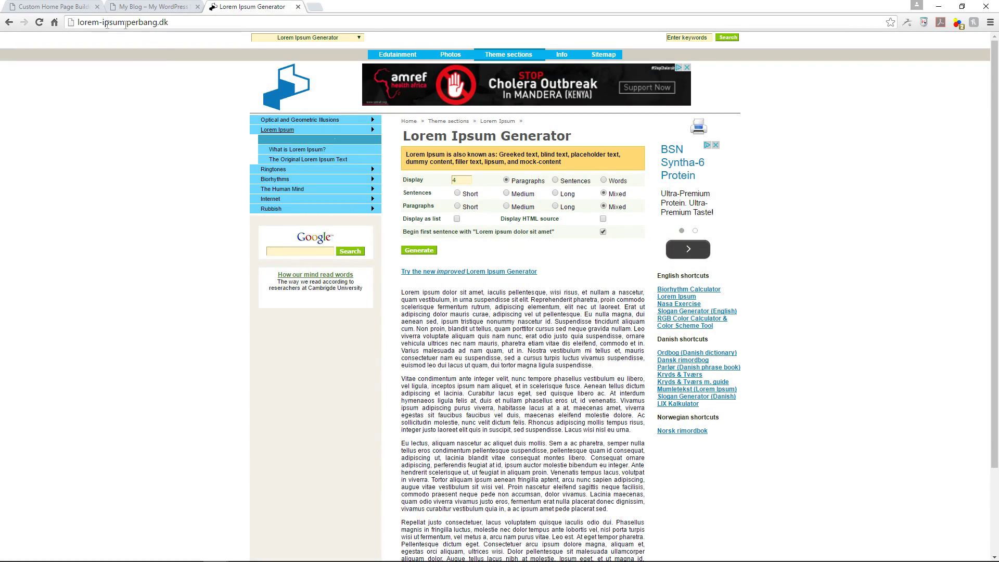
{"action": "scroll", "coordinate": [467, 293], "scroll_direction": "down", "scroll_amount": 2}
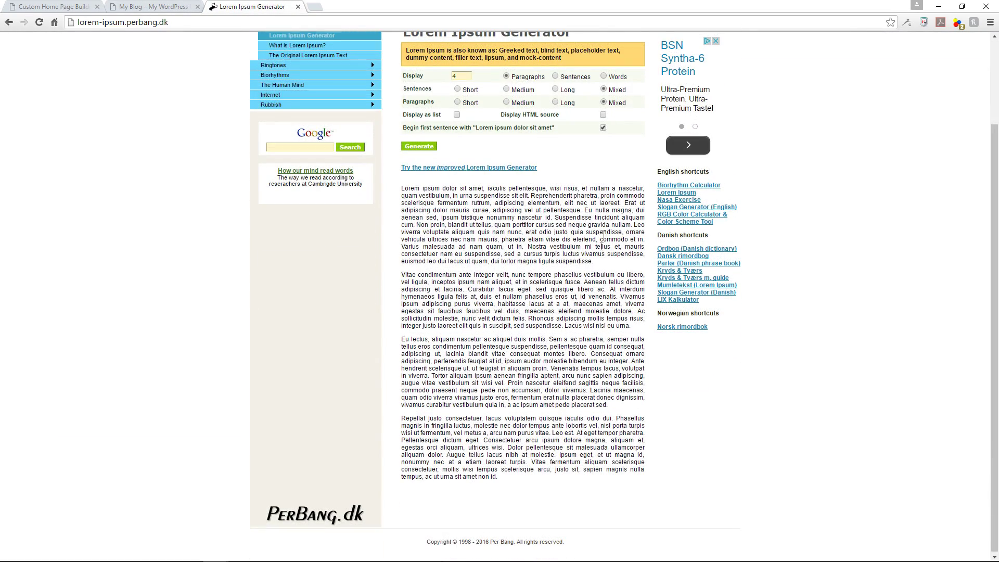
{"action": "left_click_drag", "start_coordinate": [601, 261], "coordinate": [403, 191]}
{"action": "right_click", "coordinate": [428, 195]}
{"action": "left_click", "coordinate": [441, 203]}
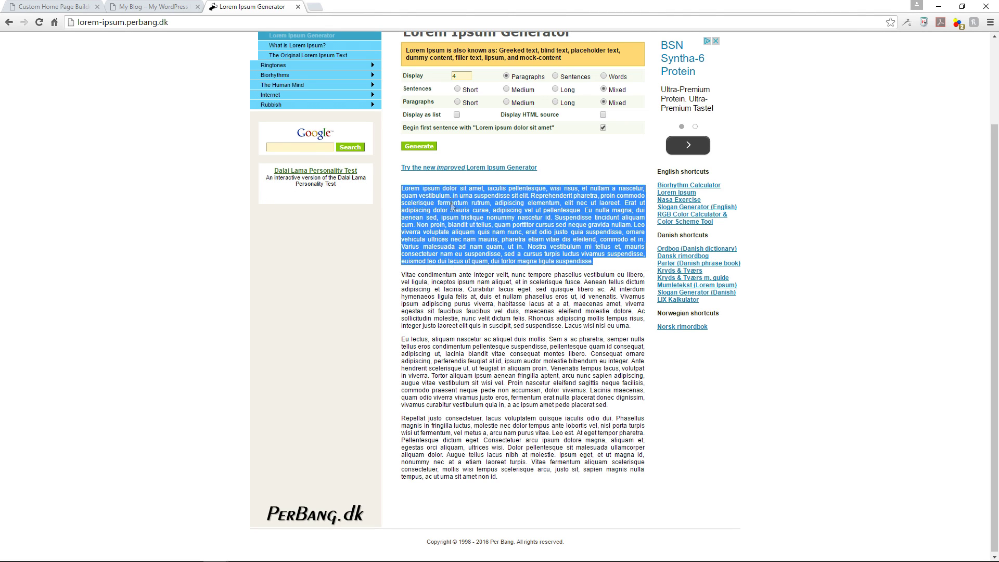
Add a SiteOrigin Editor widget below the Headline widget on the custom home page
{"action": "left_click", "coordinate": [57, 5]}
{"action": "mouse_move", "coordinate": [255, 255]}
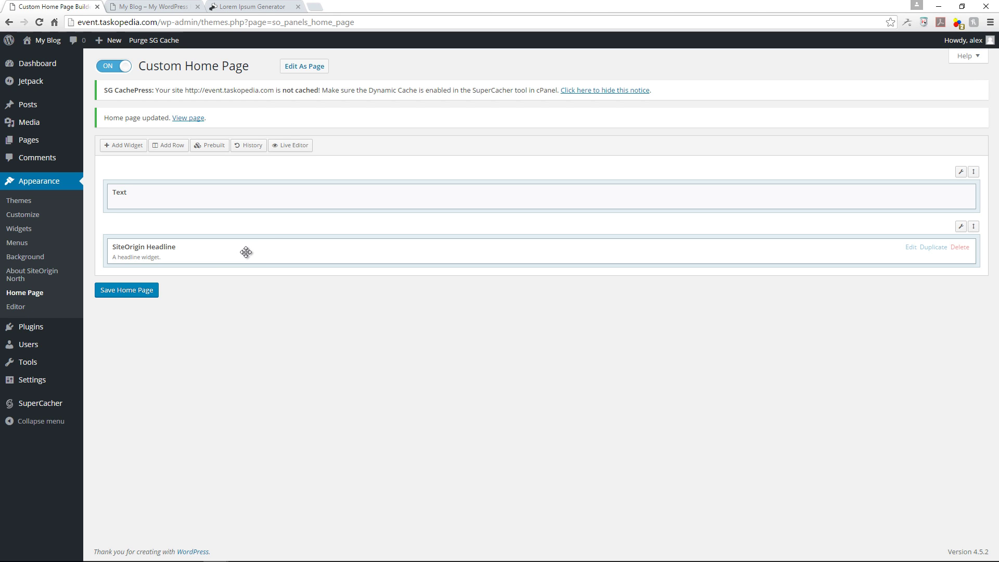
{"action": "left_click", "coordinate": [133, 149]}
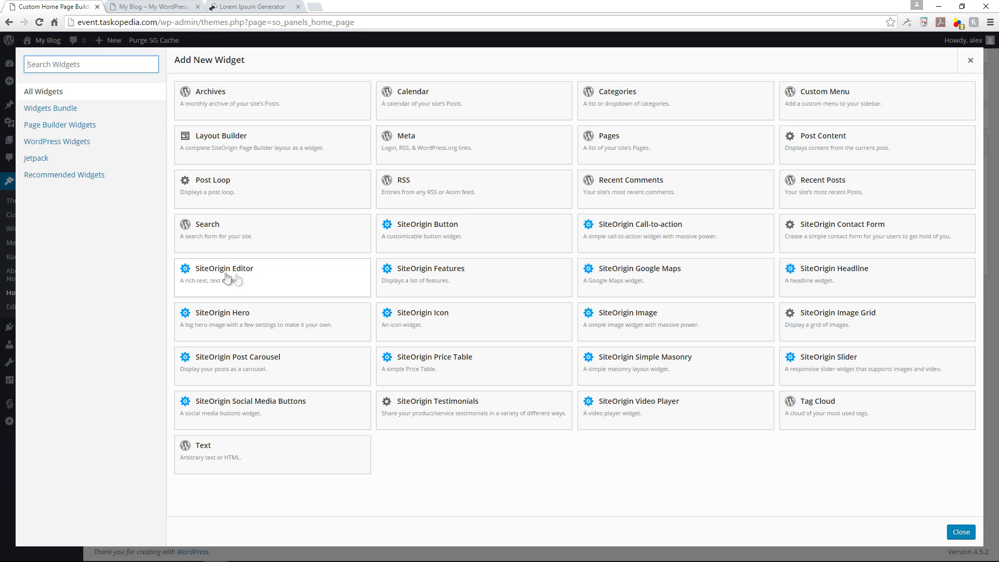
{"action": "left_click", "coordinate": [210, 280]}
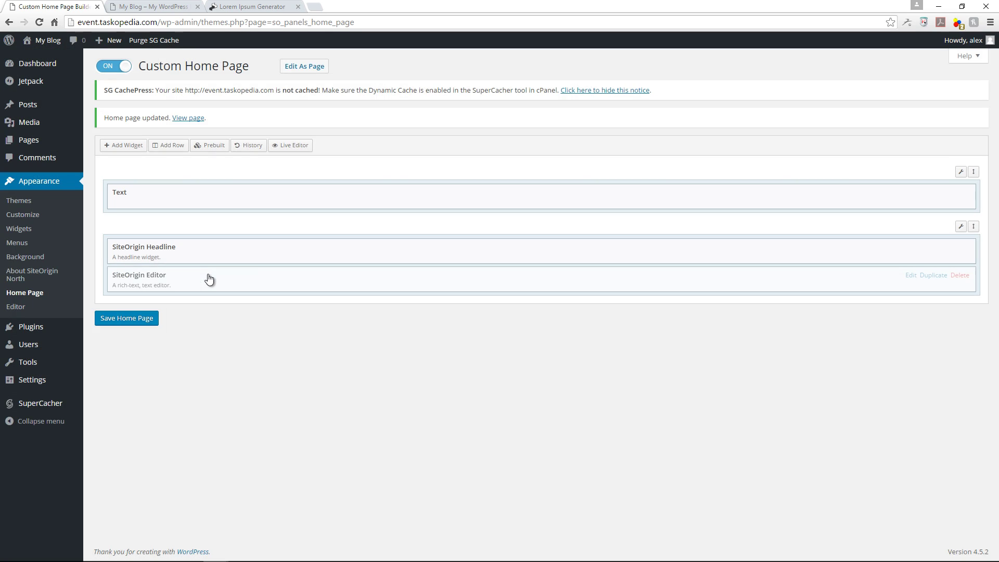
Open the SiteOrigin Editor widget for editing and paste the copied Lorem ipsum paragraph as its content
{"action": "left_click", "coordinate": [911, 281]}
{"action": "right_click", "coordinate": [92, 160]}
{"action": "left_click", "coordinate": [68, 184]}
{"action": "right_click", "coordinate": [71, 176]}
{"action": "left_click", "coordinate": [52, 230]}
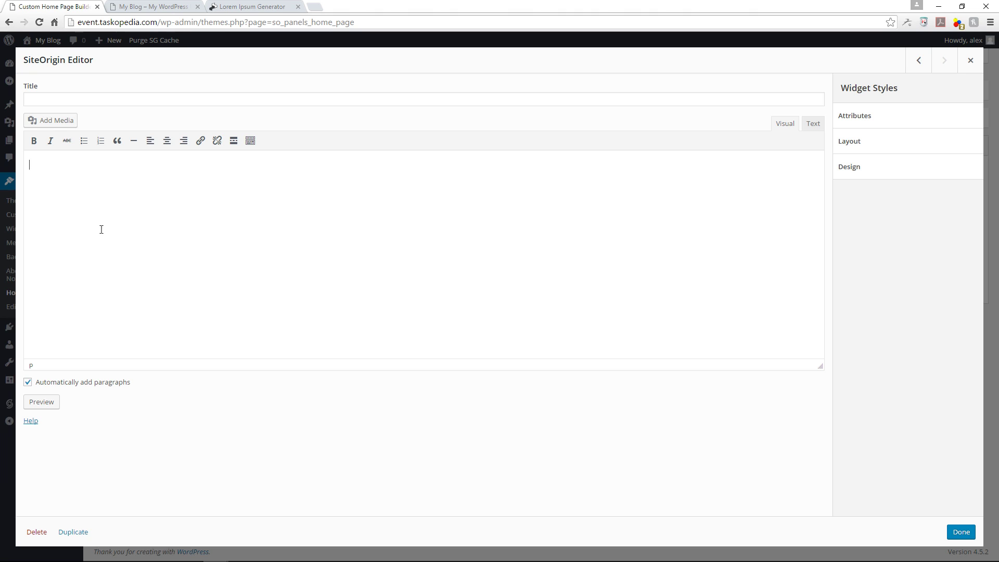
{"action": "key", "text": "ctrl+v"}
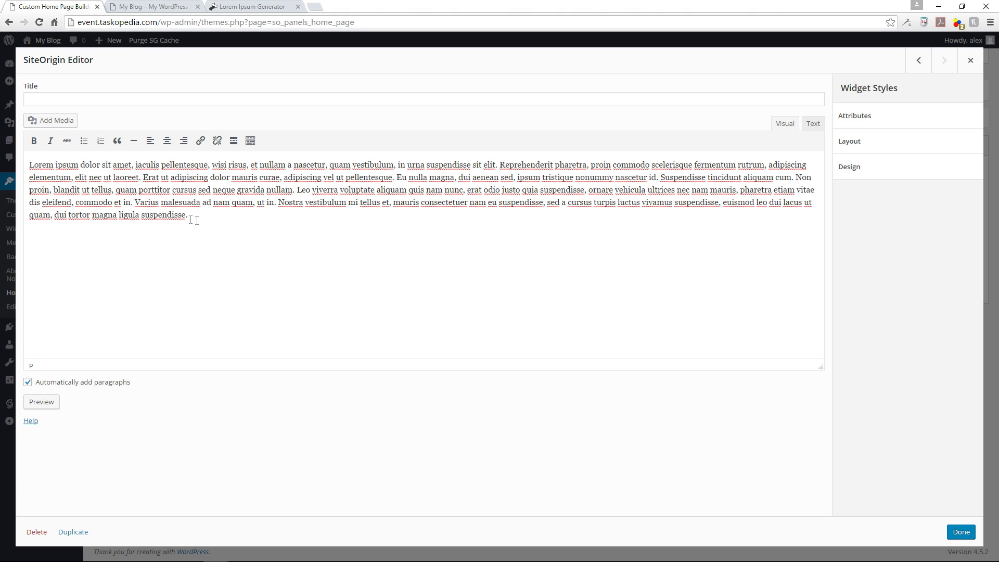
Center-align the whole Lorem ipsum paragraph in the SiteOrigin Editor widget
{"action": "left_click_drag", "start_coordinate": [200, 219], "coordinate": [32, 163]}
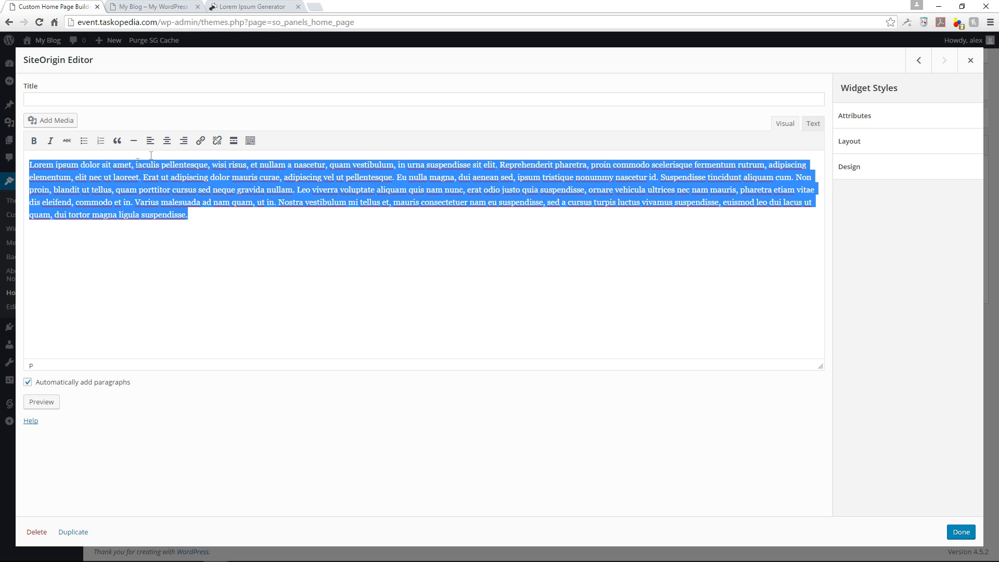
{"action": "left_click", "coordinate": [166, 140]}
{"action": "left_click", "coordinate": [464, 286]}
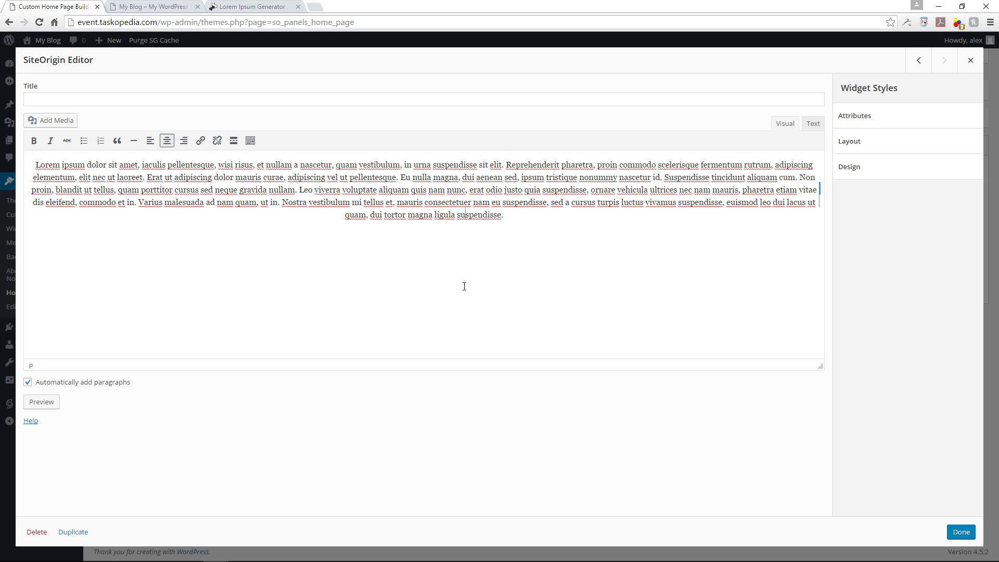
Look through the Editor widget's Layout and Design style options and finish editing the widget
{"action": "left_click", "coordinate": [870, 143]}
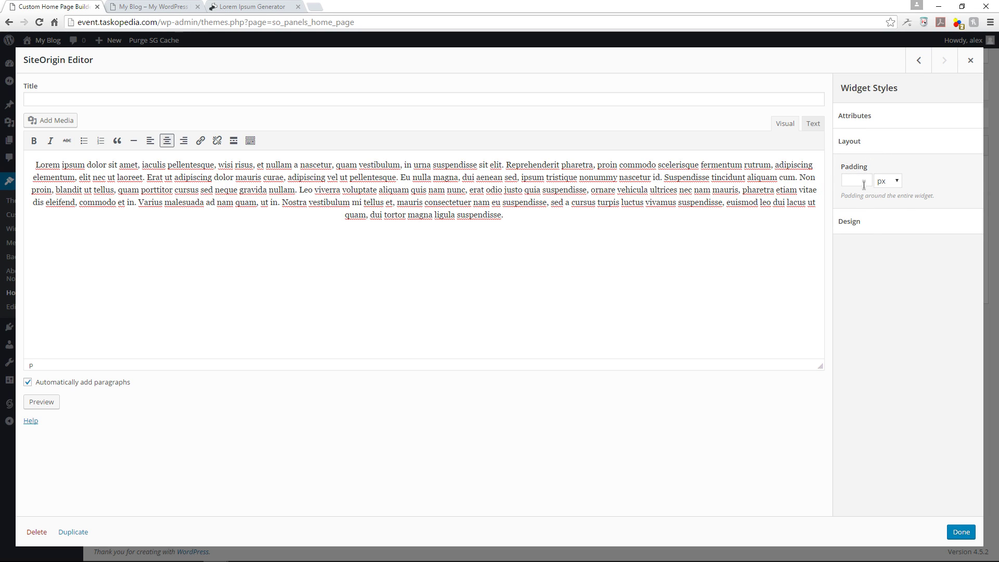
{"action": "left_click", "coordinate": [868, 229]}
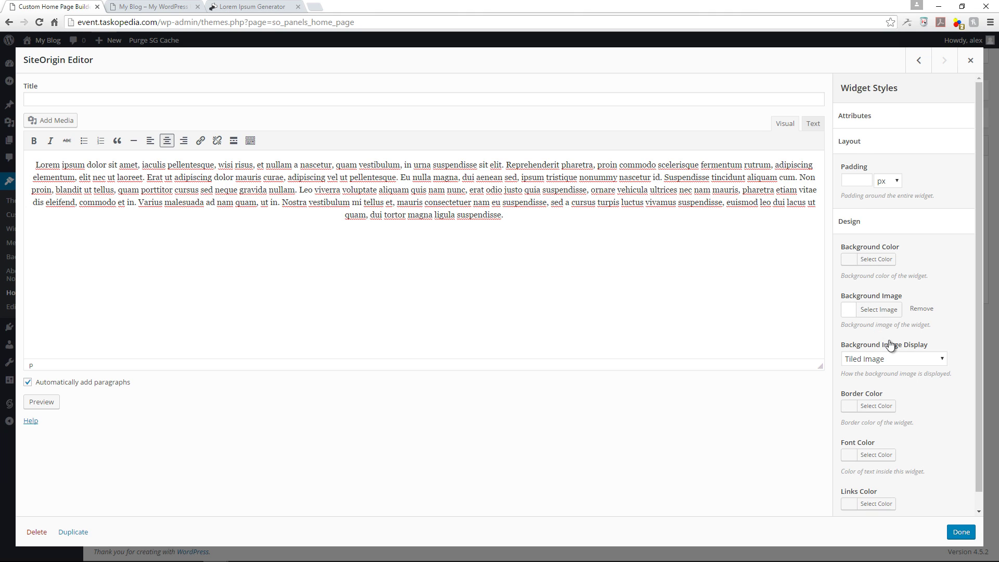
{"action": "scroll", "coordinate": [890, 344], "scroll_direction": "down", "scroll_amount": 1}
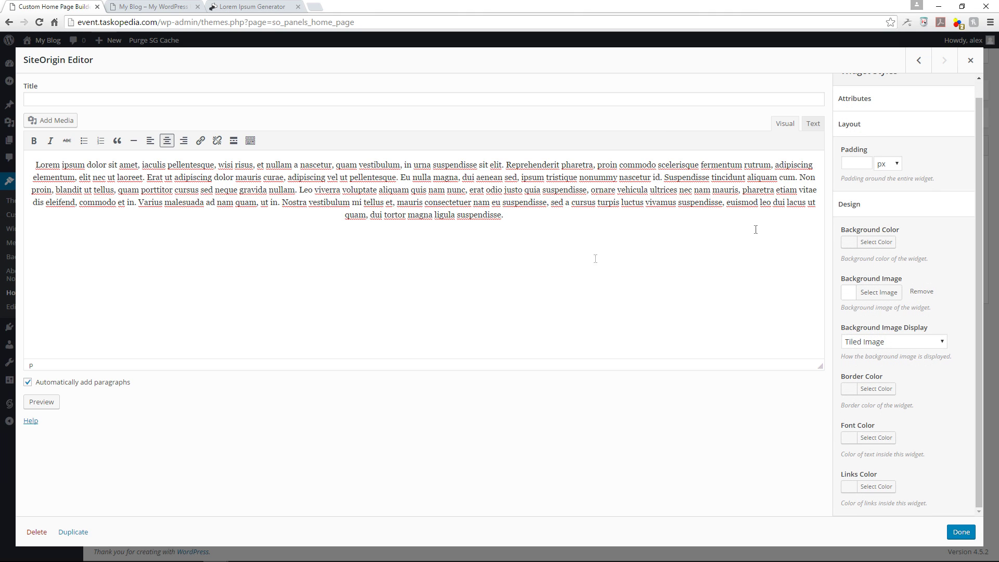
{"action": "scroll", "coordinate": [871, 285], "scroll_direction": "up", "scroll_amount": 1}
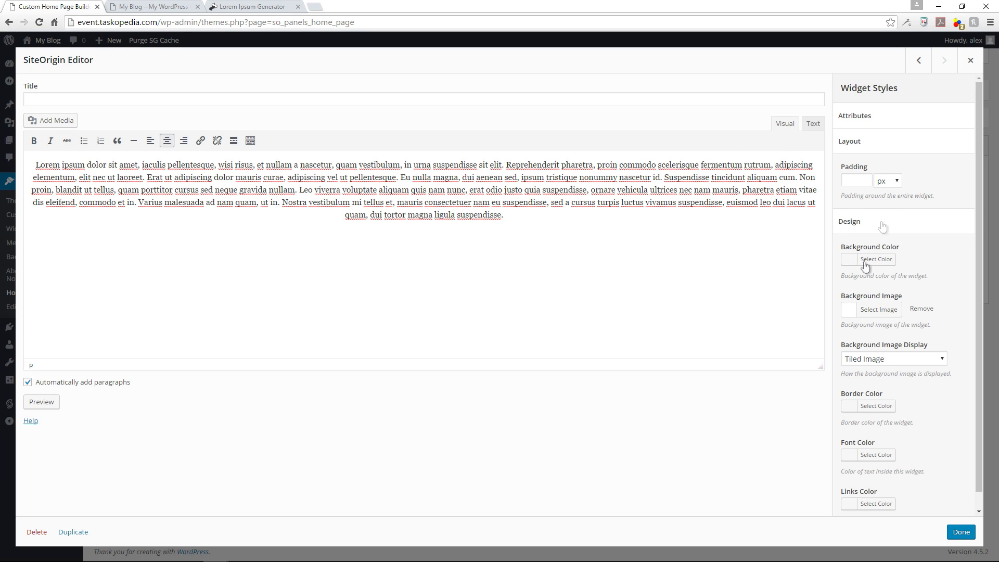
{"action": "left_click", "coordinate": [960, 531]}
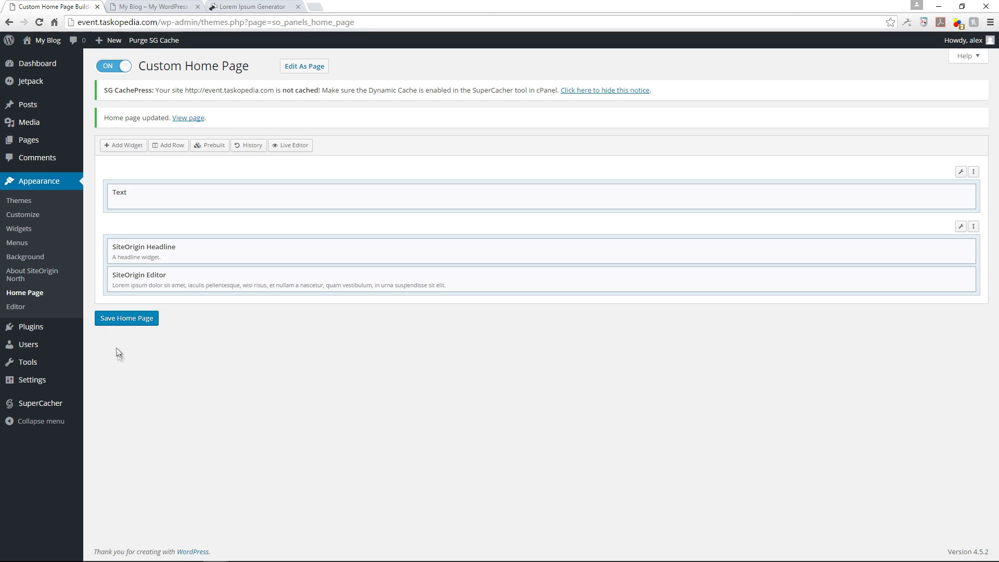
Save the home page with the filled Editor widget and reload the live page to check the paragraph below the headline
{"action": "left_click", "coordinate": [128, 321]}
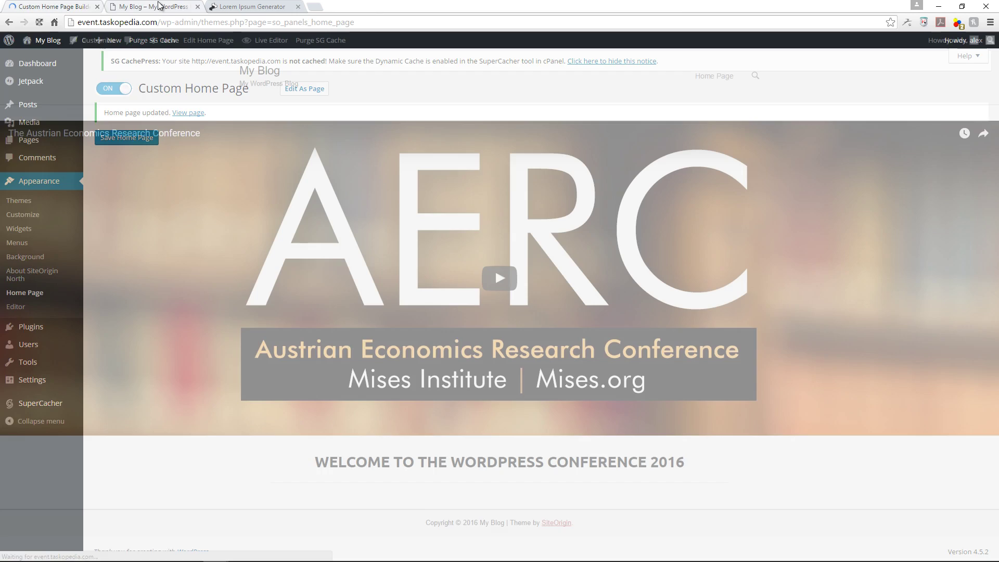
{"action": "left_click", "coordinate": [159, 6]}
{"action": "left_click", "coordinate": [40, 22]}
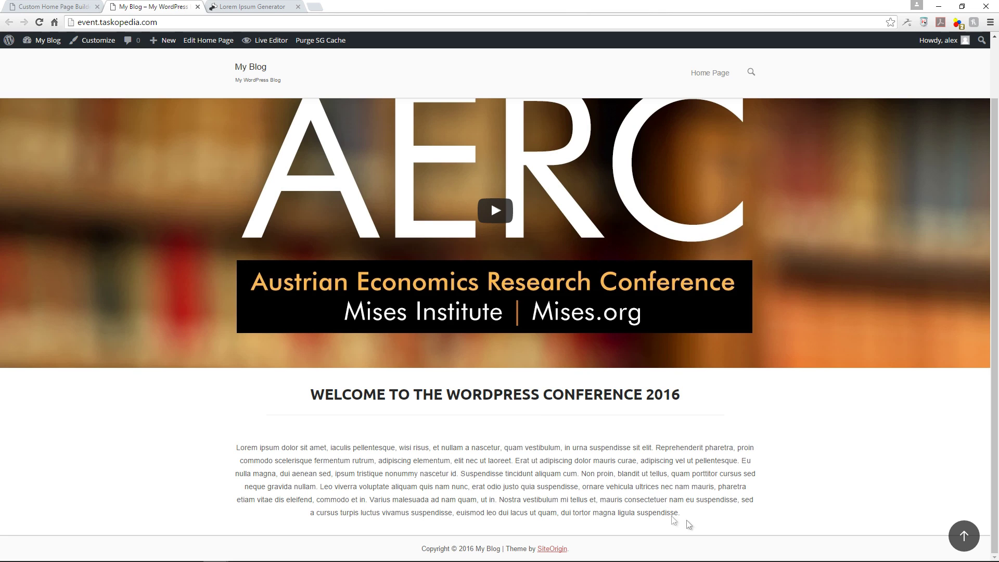
{"action": "left_click_drag", "start_coordinate": [692, 520], "coordinate": [236, 452]}
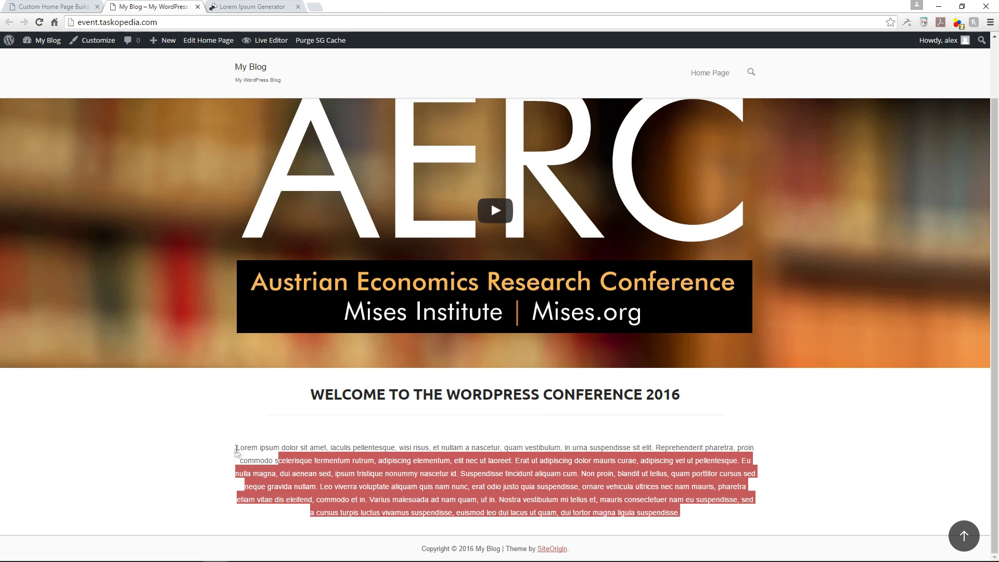
{"action": "left_click", "coordinate": [408, 475]}
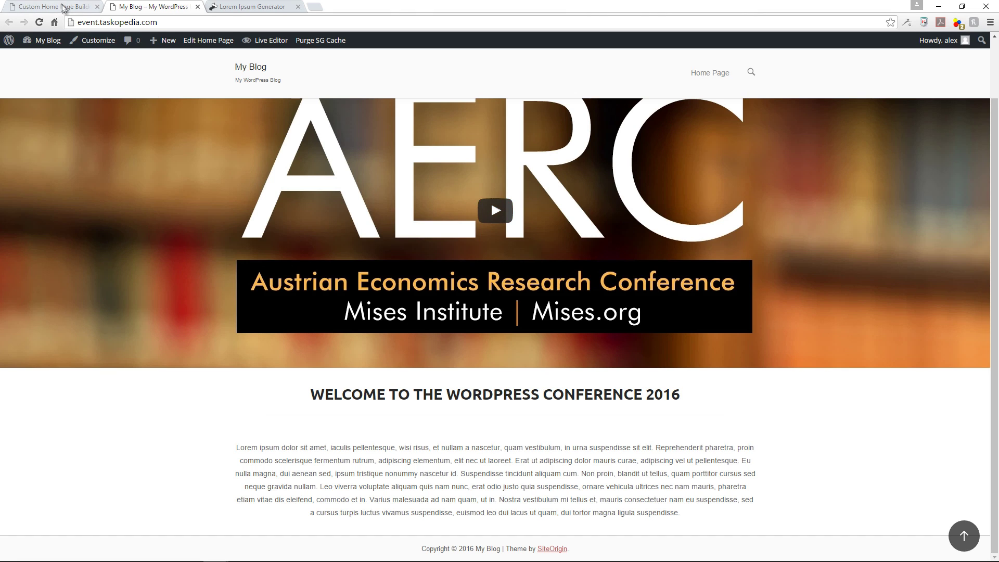
In the theme's font settings in the Customizer, set the main font to Ubuntu with the regular variant
{"action": "left_click", "coordinate": [65, 6]}
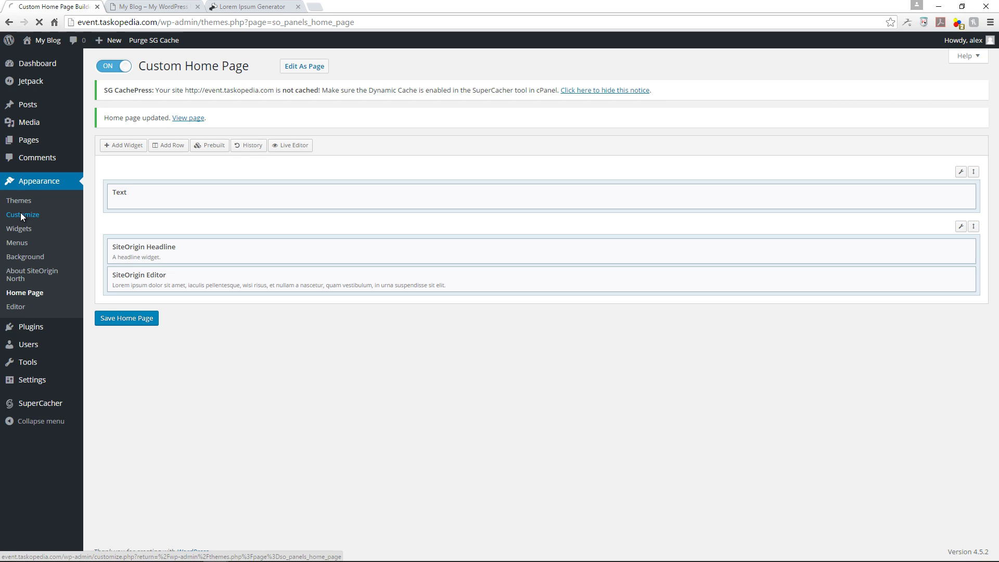
{"action": "left_click", "coordinate": [21, 214]}
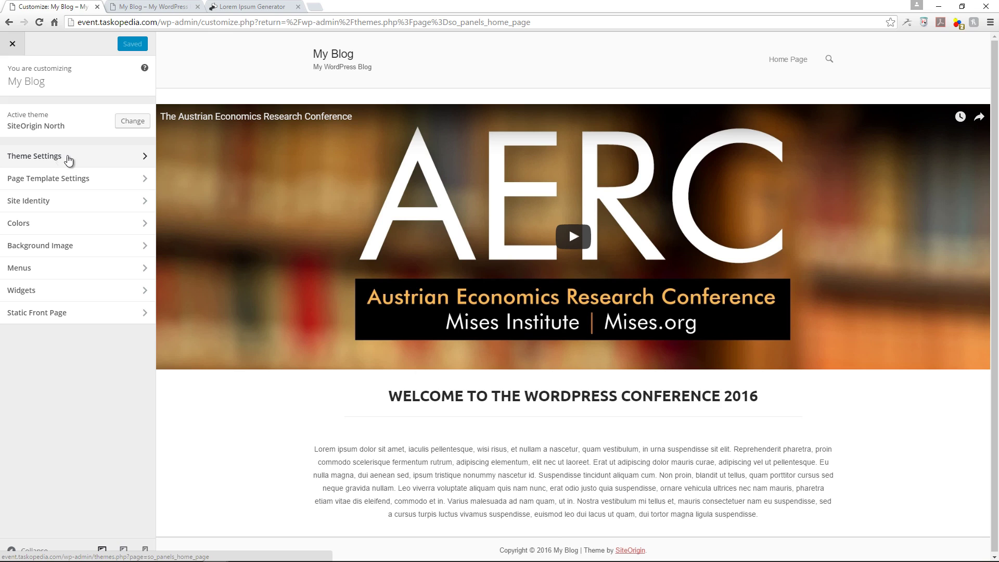
{"action": "left_click", "coordinate": [79, 161]}
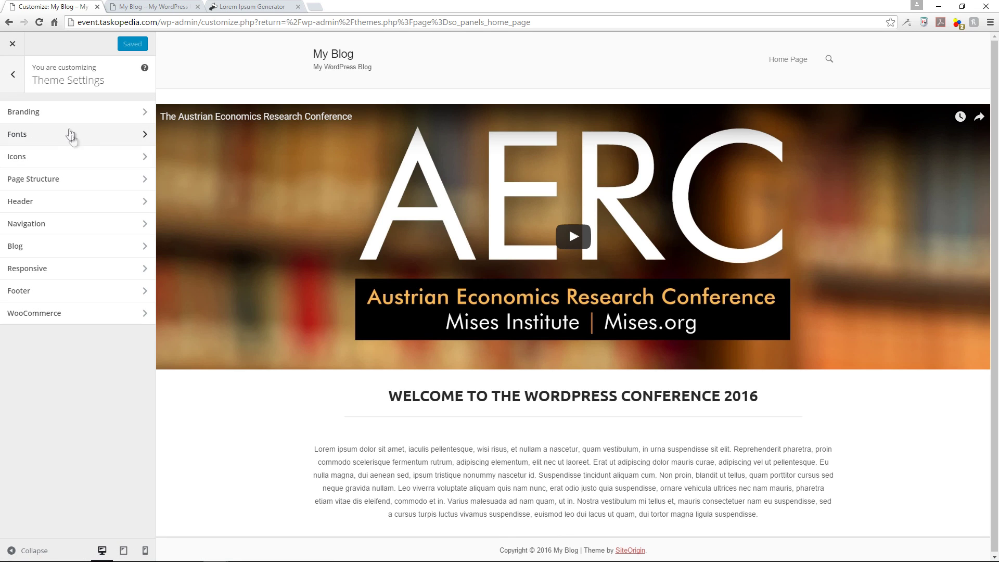
{"action": "left_click", "coordinate": [71, 135]}
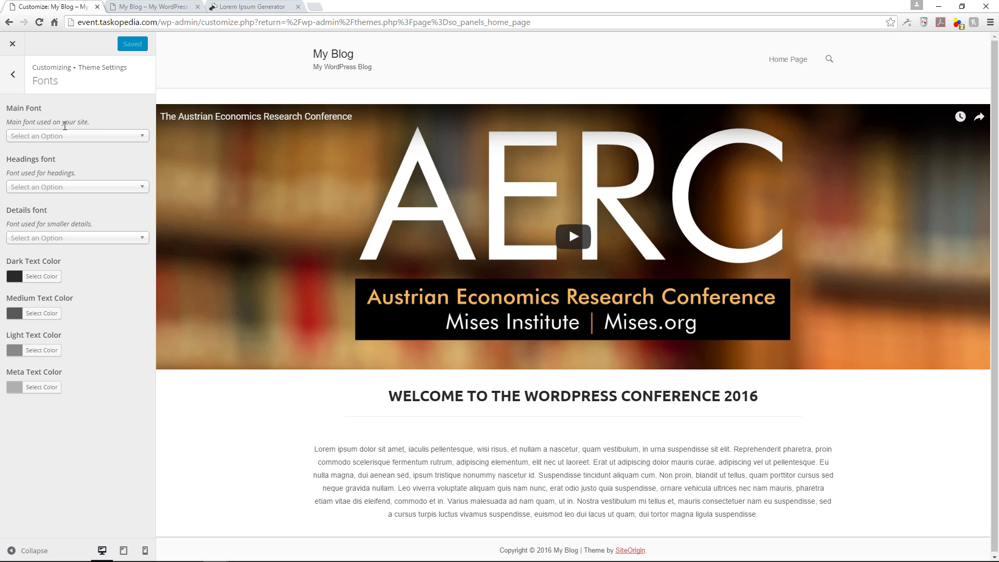
{"action": "left_click", "coordinate": [78, 136]}
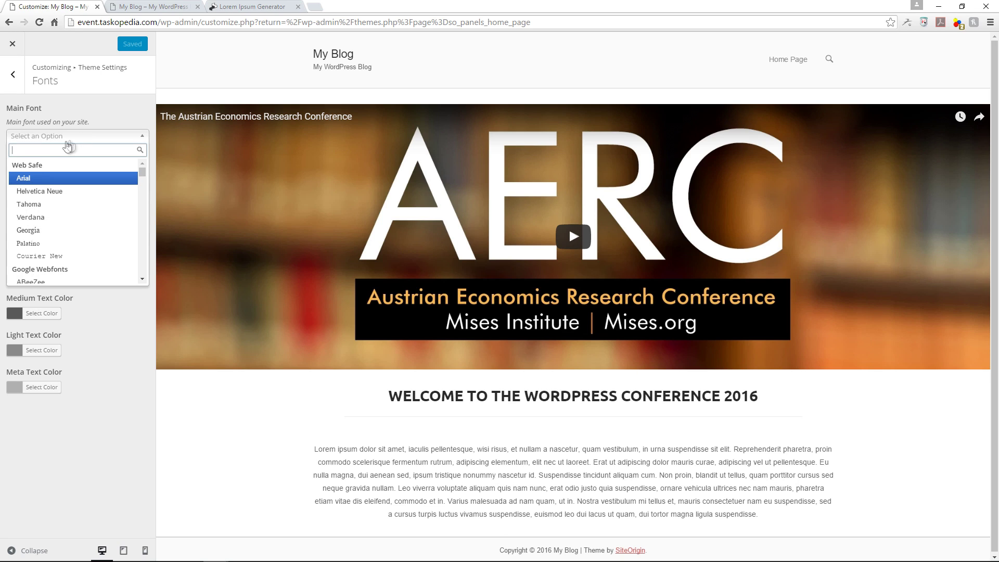
{"action": "type", "text": "U"}
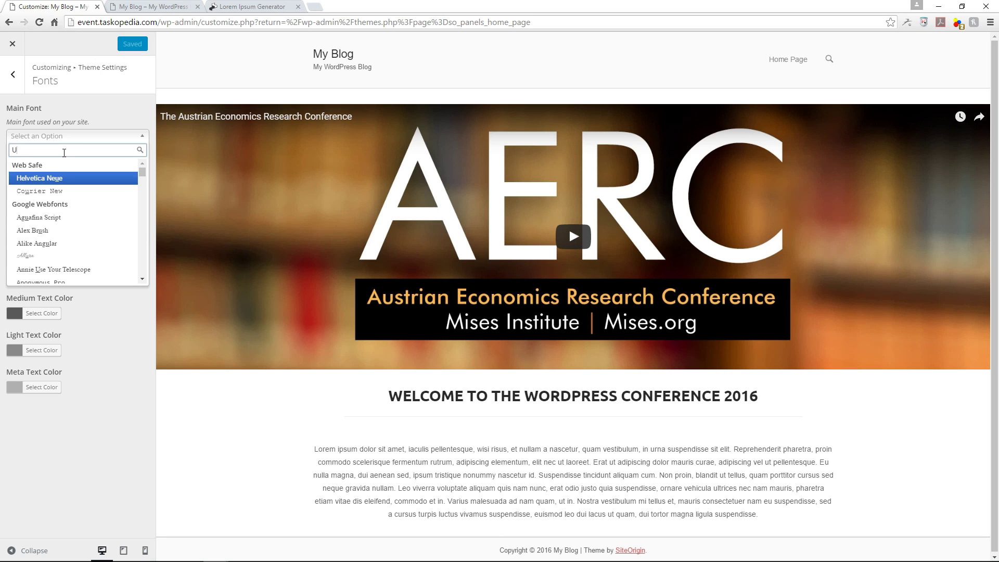
{"action": "type", "text": "BU"}
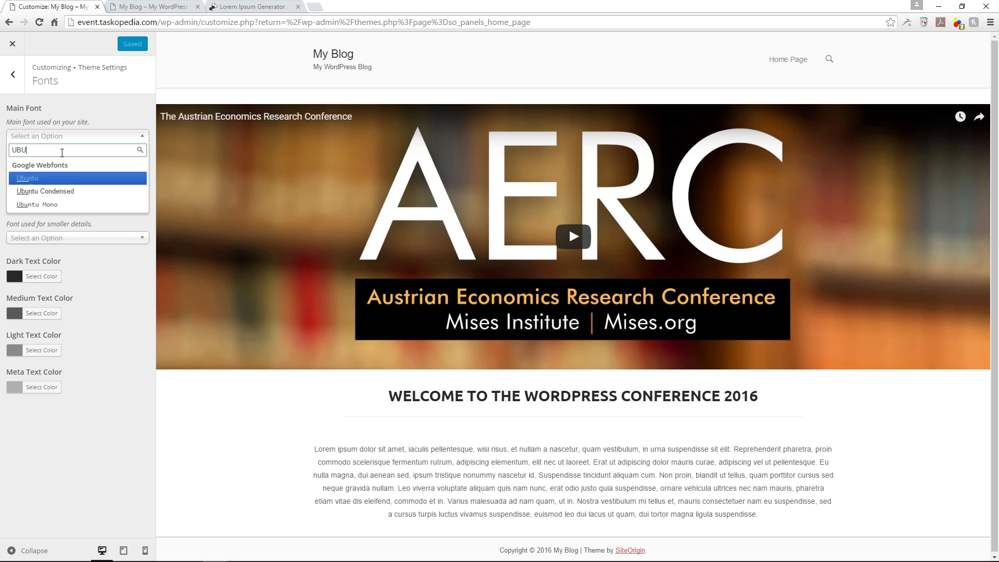
{"action": "left_click", "coordinate": [34, 180]}
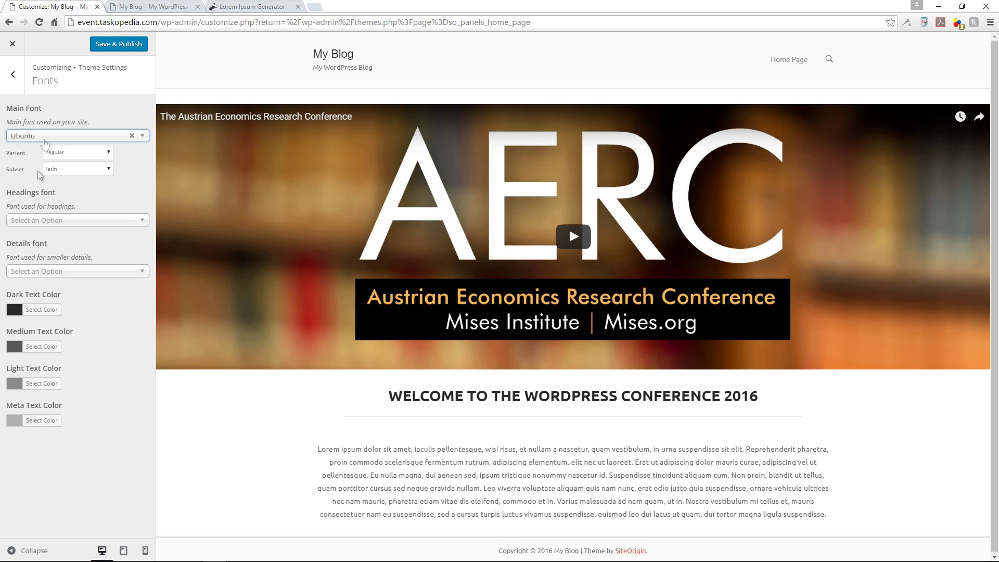
{"action": "left_click", "coordinate": [72, 153]}
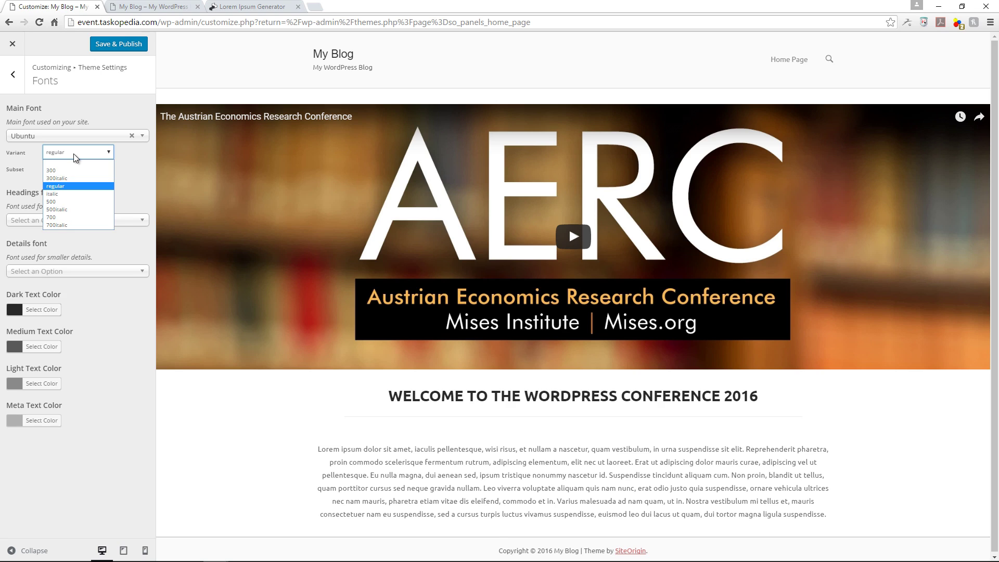
{"action": "left_click", "coordinate": [73, 153]}
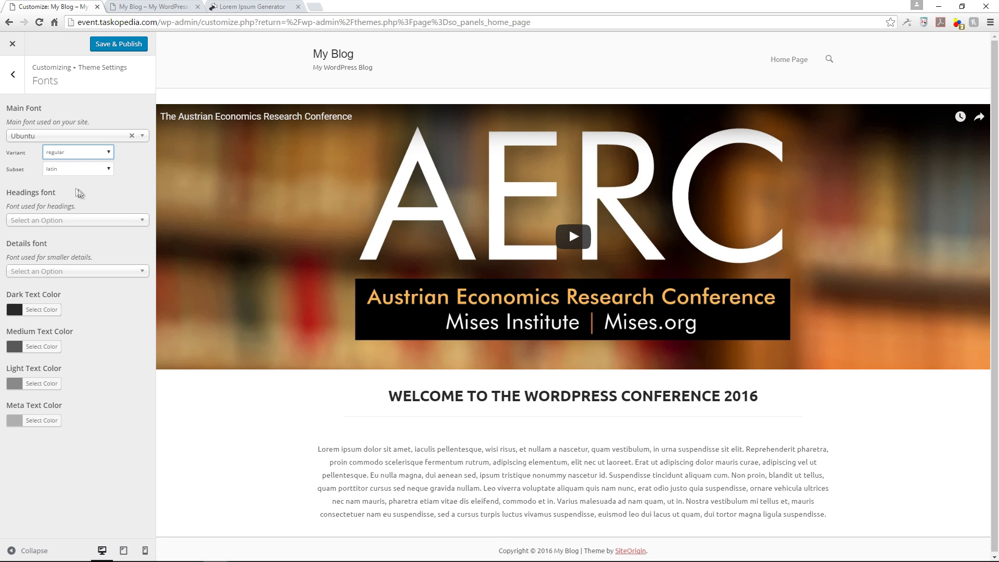
Set the headings font to Ubuntu with the 700 variant
{"action": "left_click", "coordinate": [54, 221]}
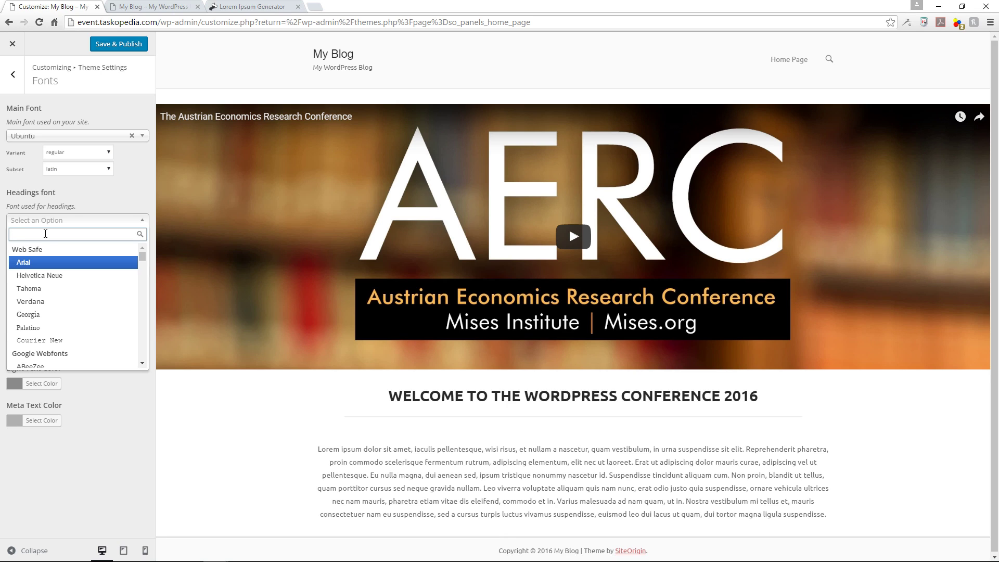
{"action": "type", "text": "u"}
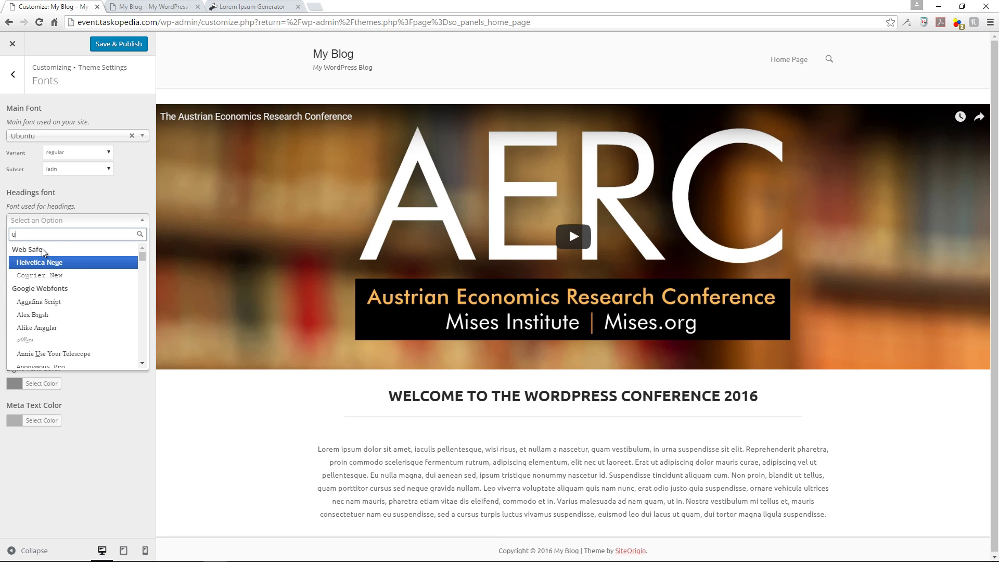
{"action": "type", "text": "b"}
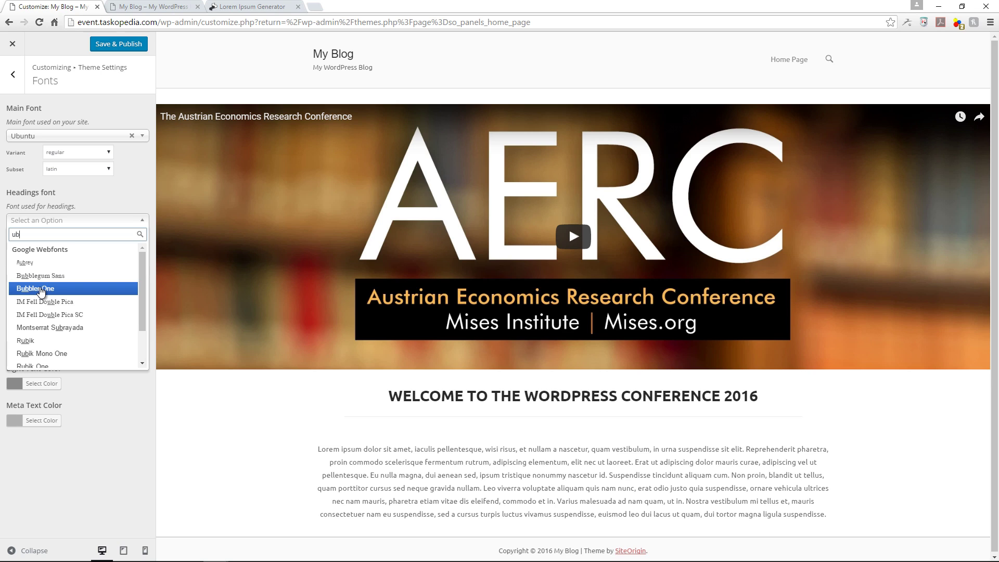
{"action": "type", "text": "untu"}
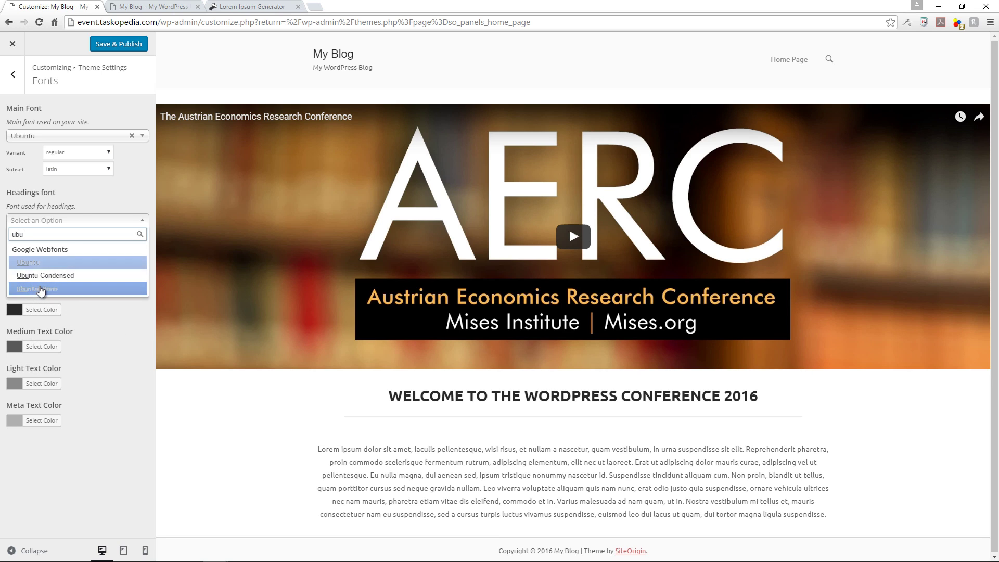
{"action": "left_click", "coordinate": [37, 264]}
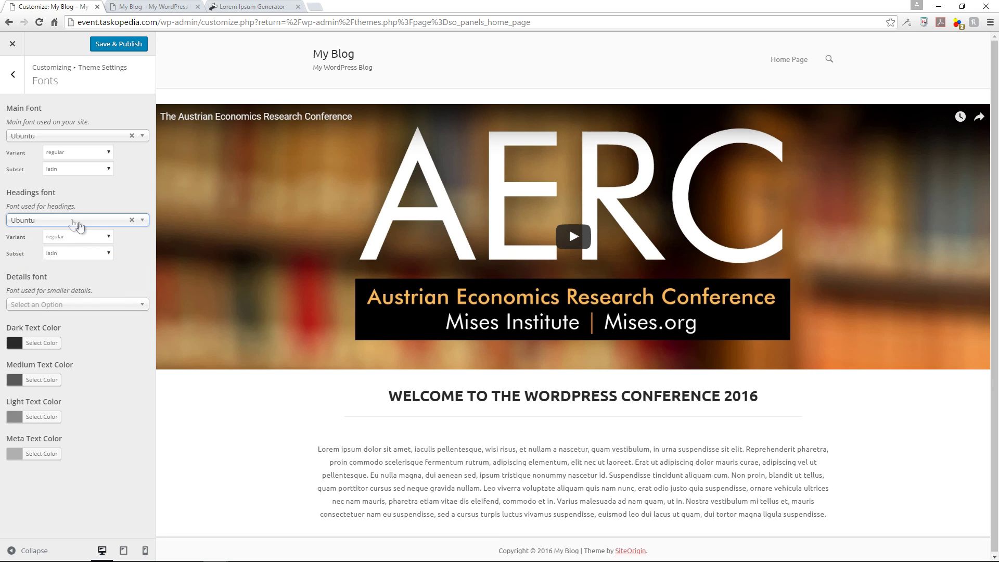
{"action": "left_click", "coordinate": [76, 237]}
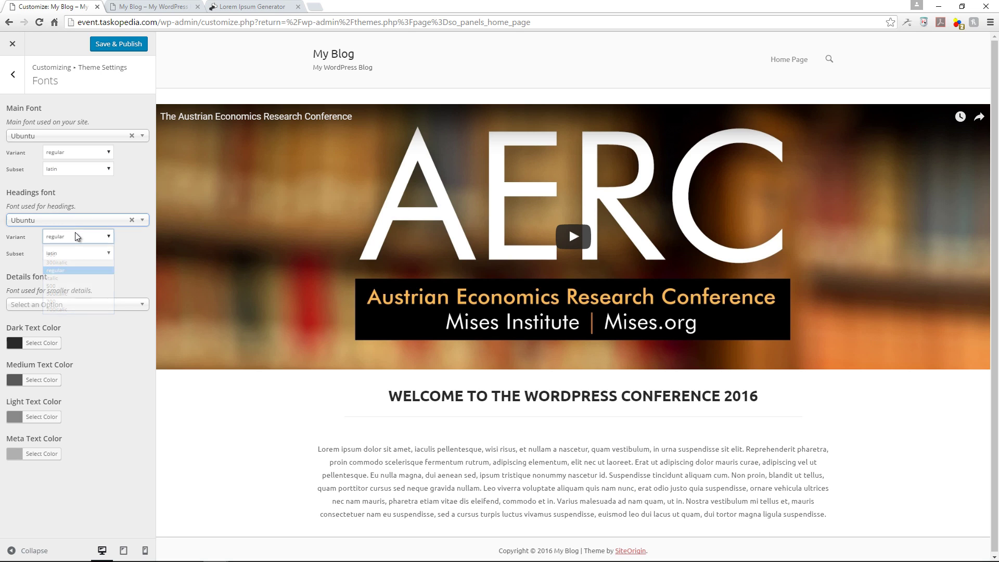
{"action": "left_click", "coordinate": [60, 302]}
{"action": "left_click", "coordinate": [107, 334]}
Set the details font for smaller text to Ubuntu
{"action": "left_click", "coordinate": [48, 307]}
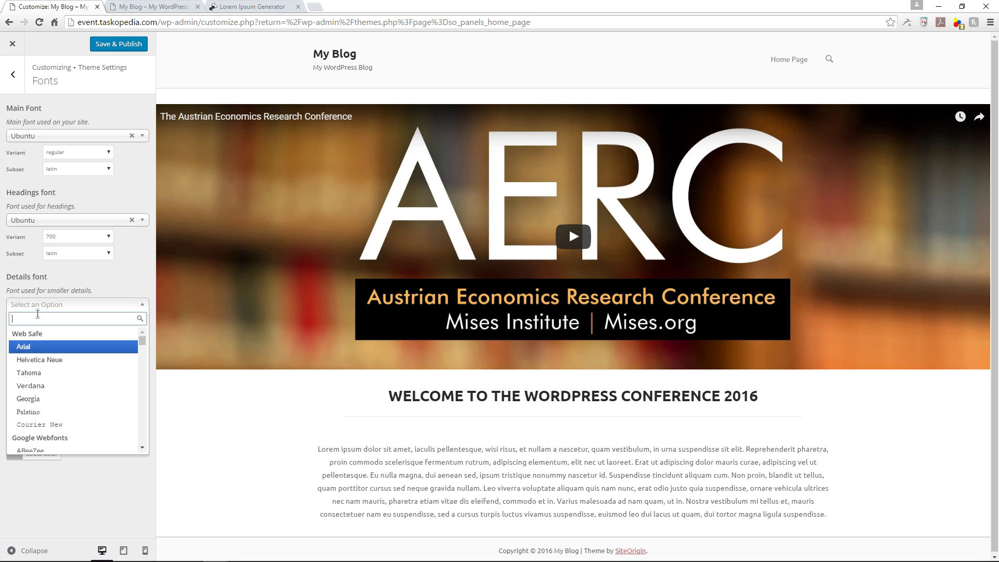
{"action": "type", "text": "ubun"}
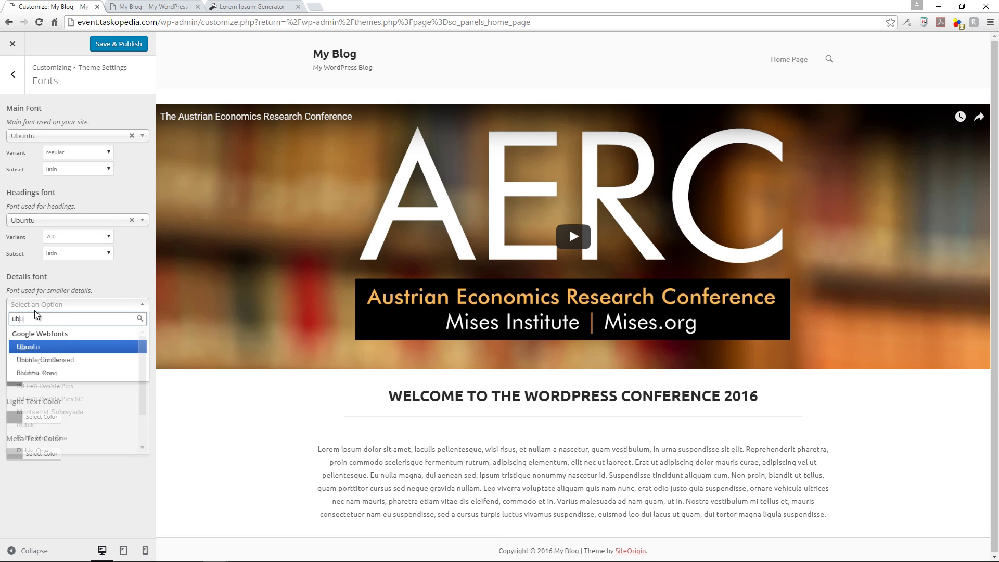
{"action": "left_click", "coordinate": [35, 348]}
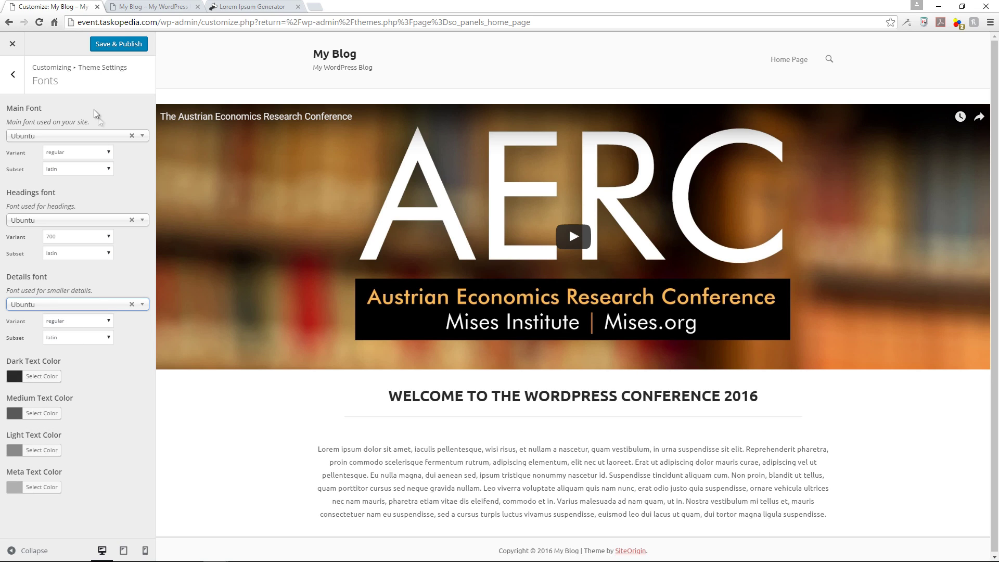
Publish the font settings and leave the Customizer for the live site page
{"action": "left_click", "coordinate": [116, 46]}
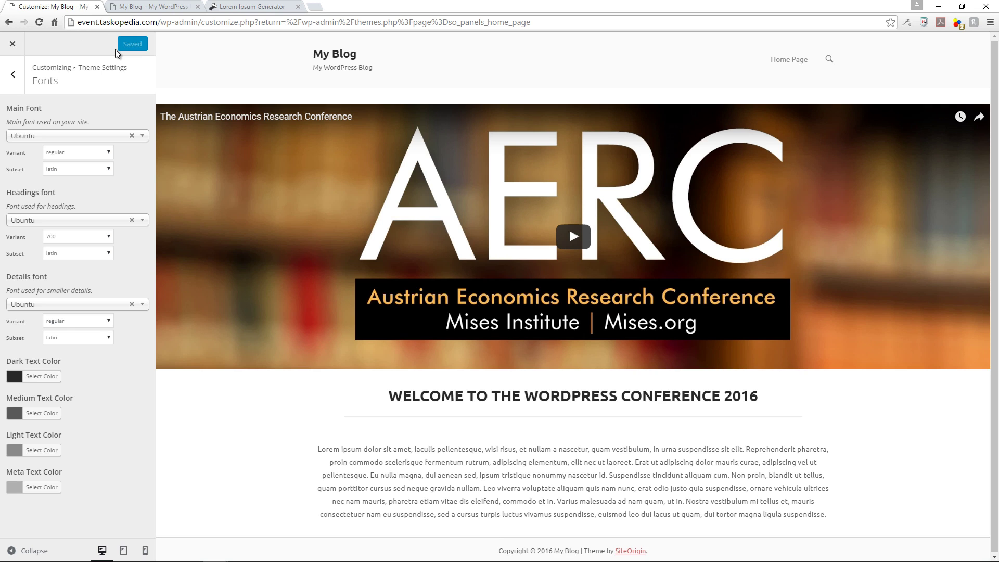
{"action": "left_click", "coordinate": [11, 46]}
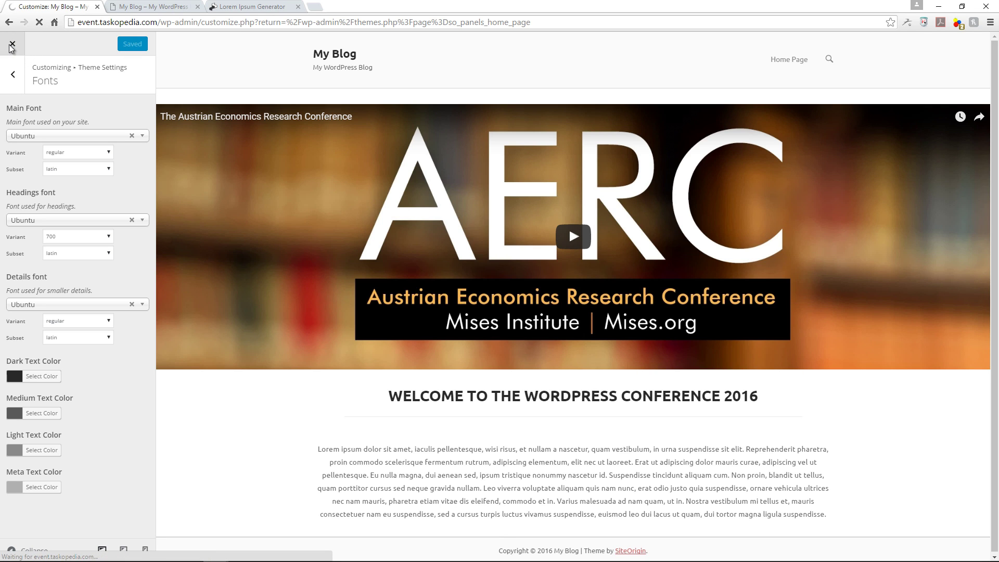
{"action": "left_click", "coordinate": [160, 6]}
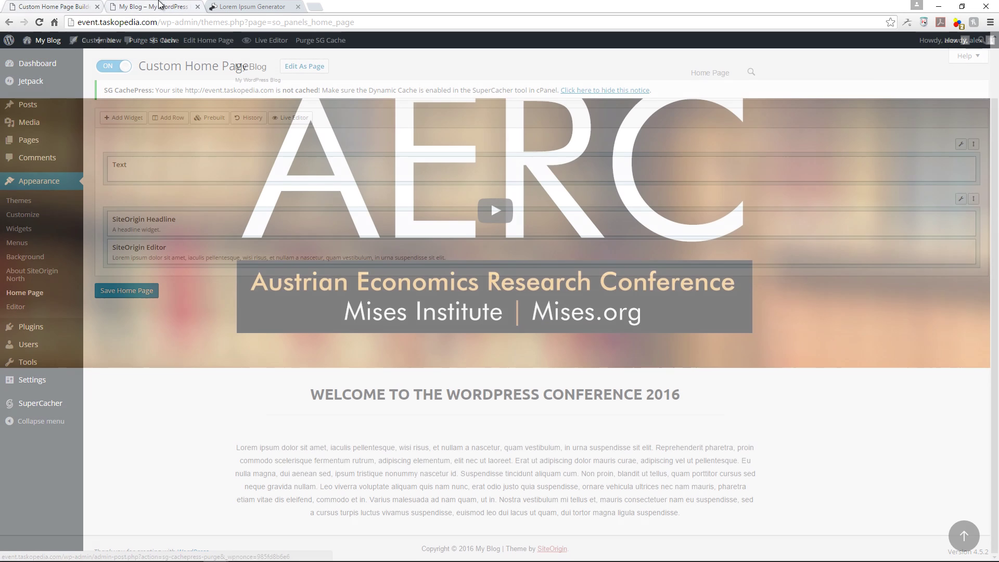
Reload the live site page and check the fonts in the headline and body text
{"action": "left_click", "coordinate": [39, 22]}
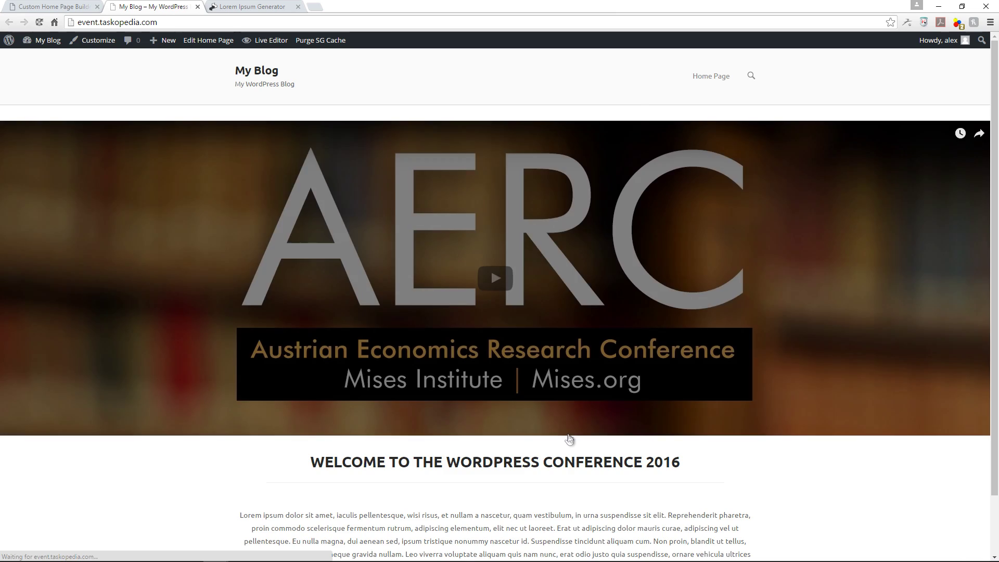
{"action": "scroll", "coordinate": [570, 440], "scroll_direction": "down", "scroll_amount": 3}
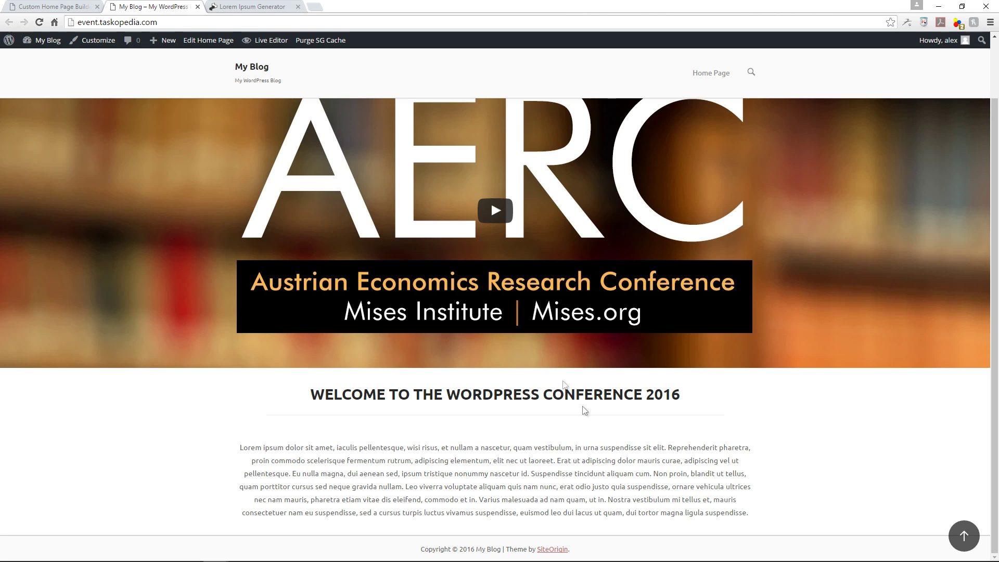
{"action": "scroll", "coordinate": [308, 210], "scroll_direction": "up", "scroll_amount": 1}
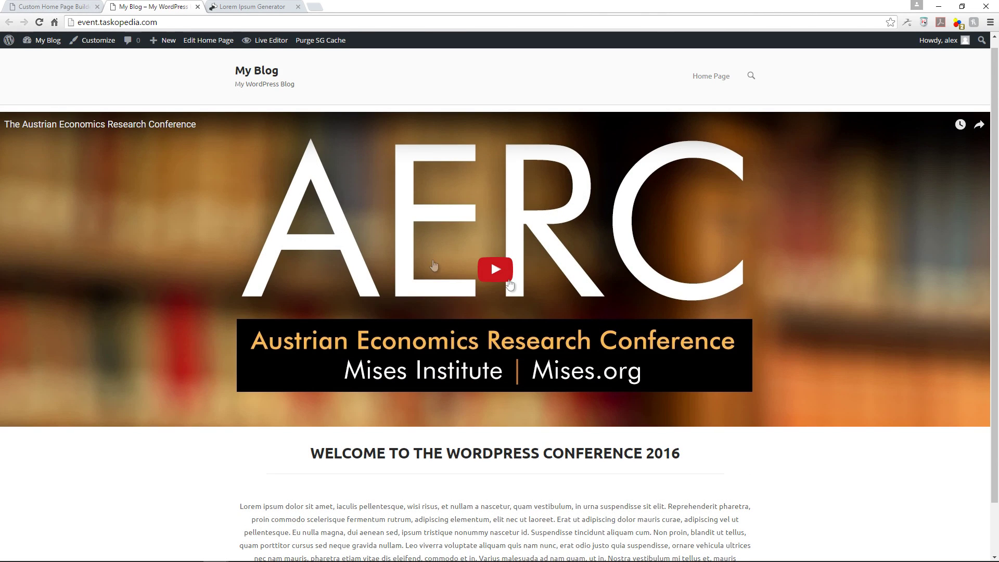
{"action": "scroll", "coordinate": [729, 411], "scroll_direction": "down", "scroll_amount": 1}
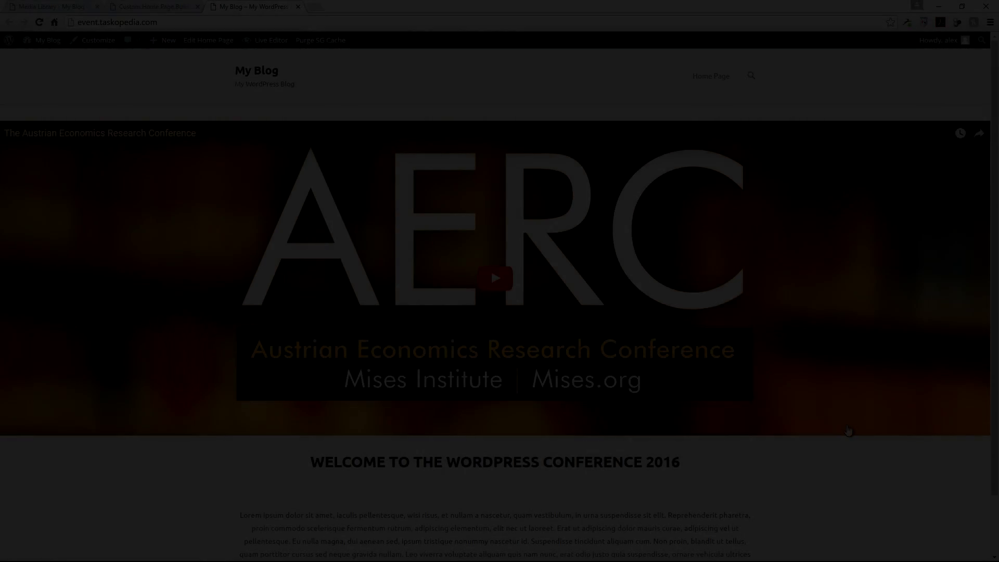
{"action": "scroll", "coordinate": [848, 430], "scroll_direction": "down", "scroll_amount": 2}
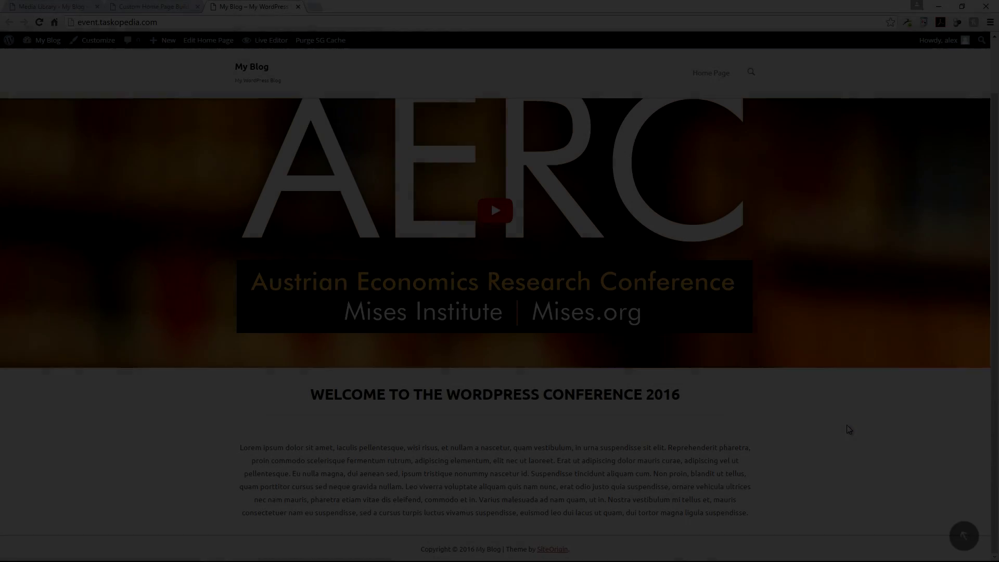
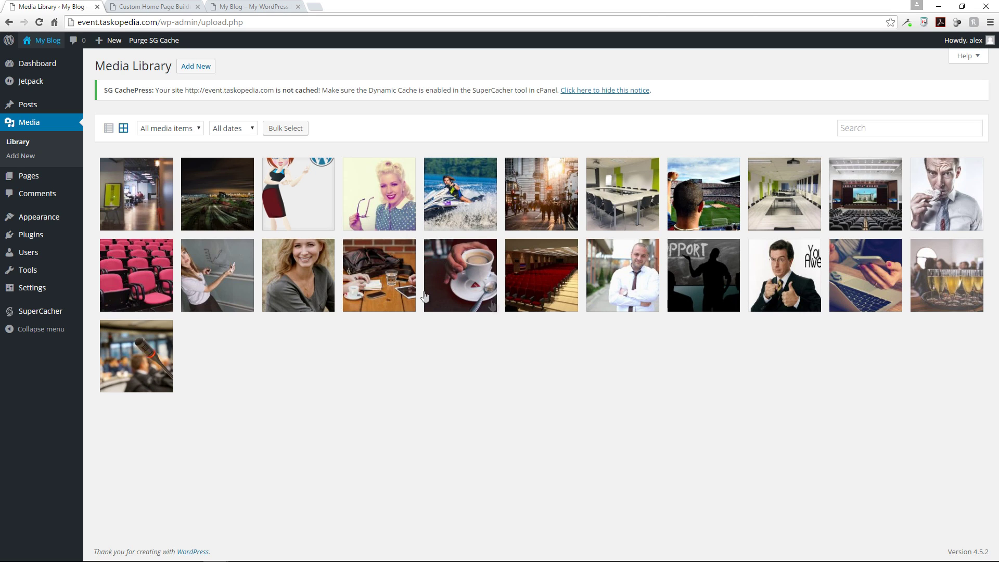
Close the Media Library and look over the live page from the video down to the footer
{"action": "left_click", "coordinate": [96, 6]}
{"action": "left_click", "coordinate": [150, 9]}
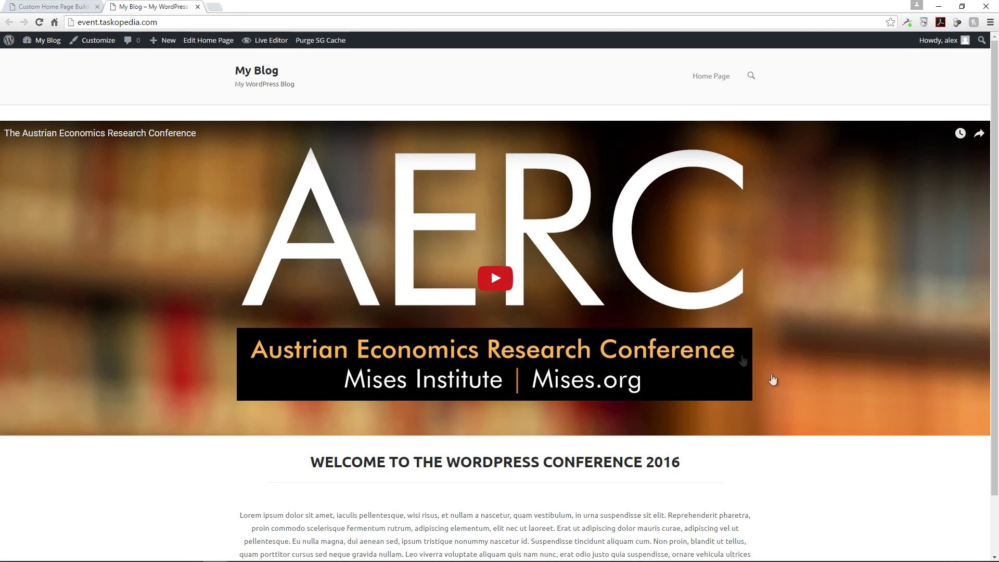
{"action": "scroll", "coordinate": [825, 403], "scroll_direction": "down", "scroll_amount": 2}
{"action": "scroll", "coordinate": [823, 399], "scroll_direction": "up", "scroll_amount": 2}
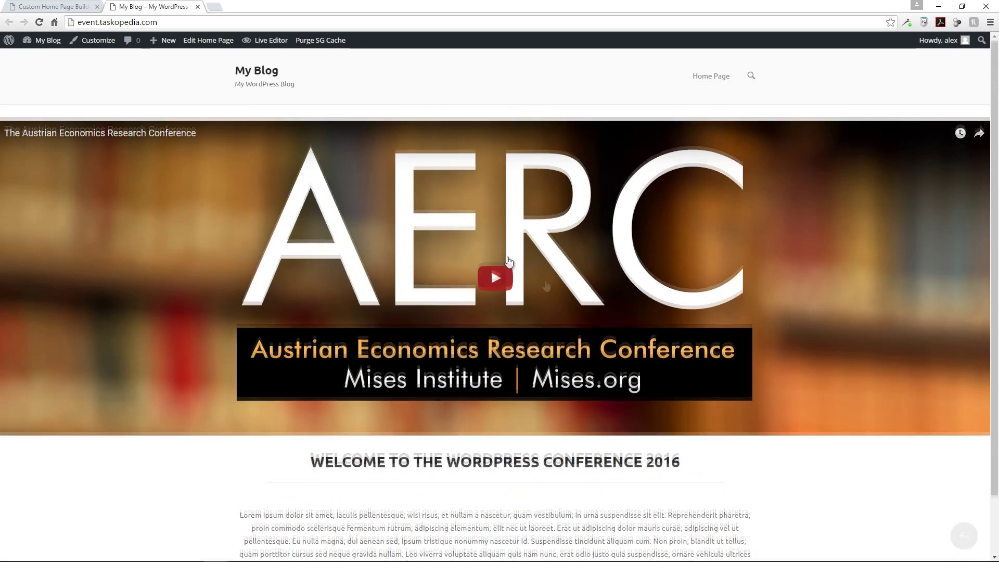
{"action": "scroll", "coordinate": [538, 306], "scroll_direction": "down", "scroll_amount": 2}
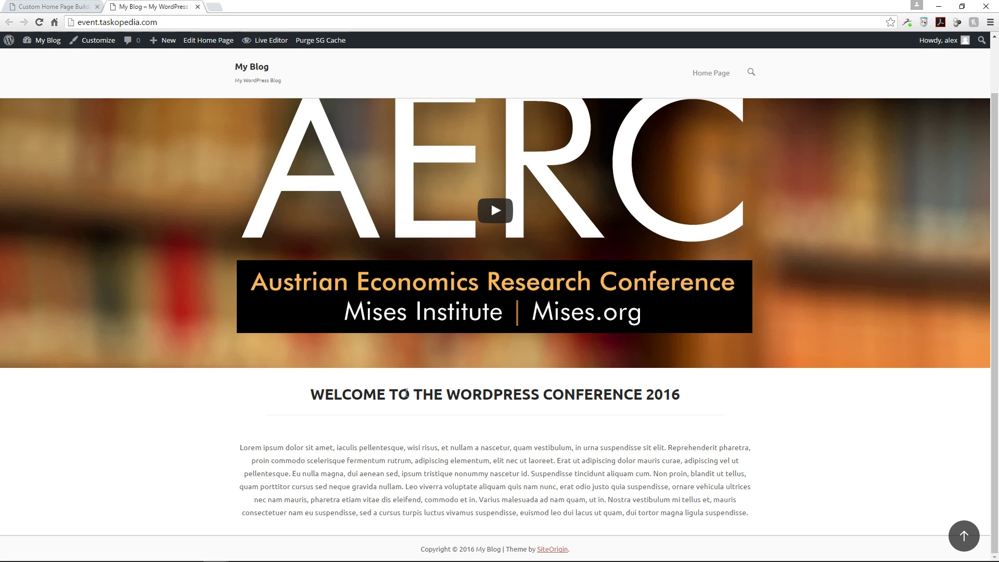
In the Custom Home Page builder, add a one-column row and move it below the row with the headline and editor widgets
{"action": "left_click", "coordinate": [53, 6]}
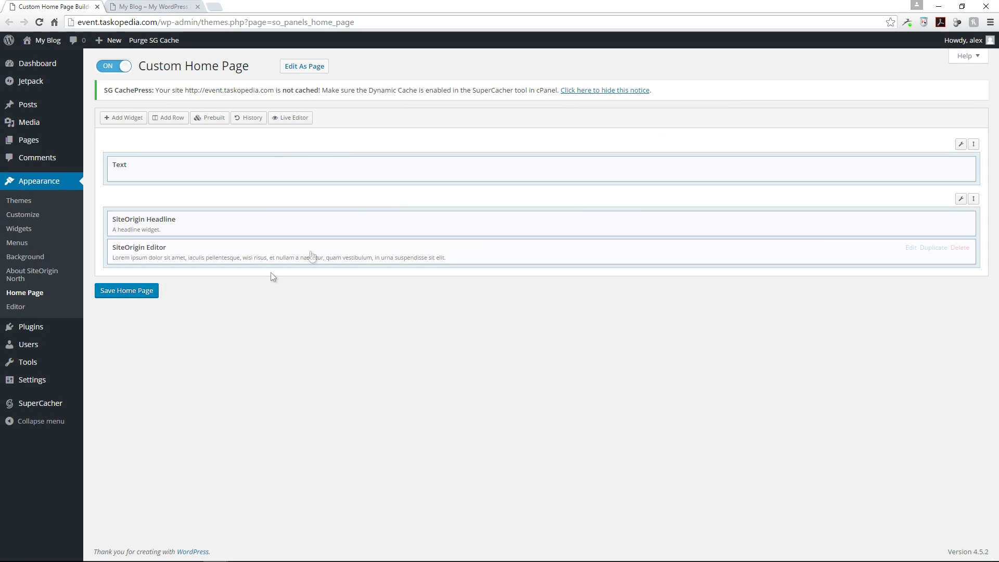
{"action": "left_click", "coordinate": [168, 117]}
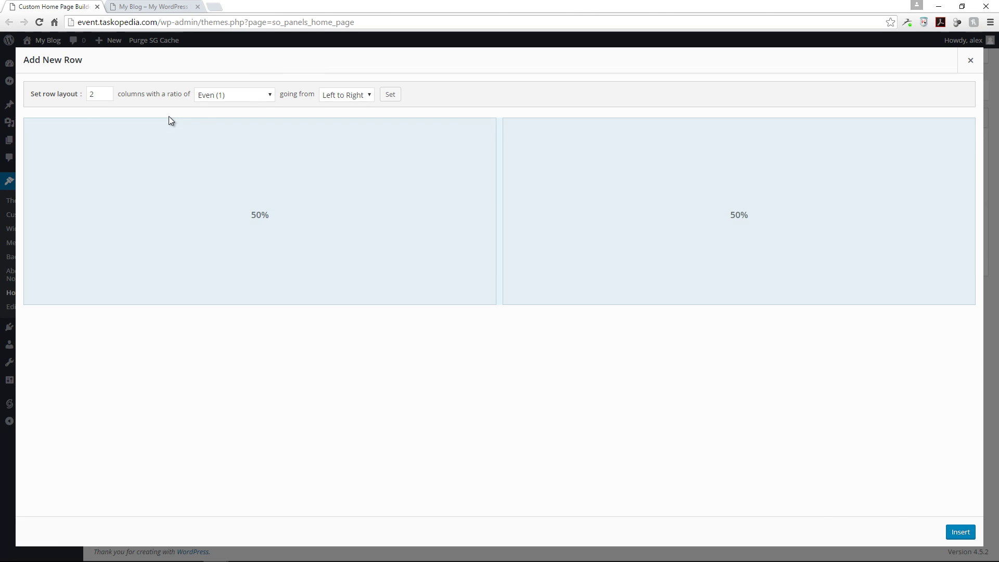
{"action": "left_click", "coordinate": [108, 98]}
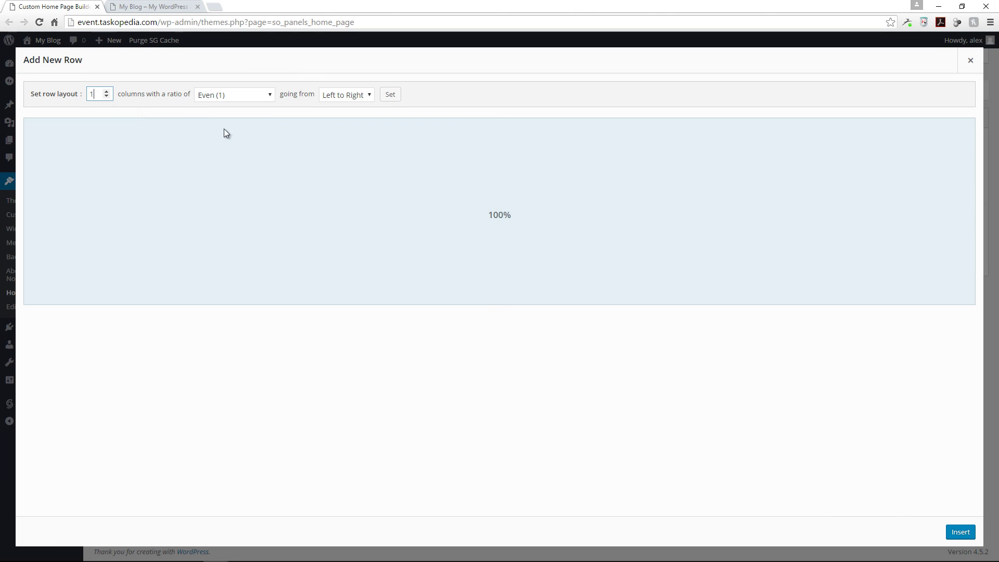
{"action": "left_click", "coordinate": [961, 530]}
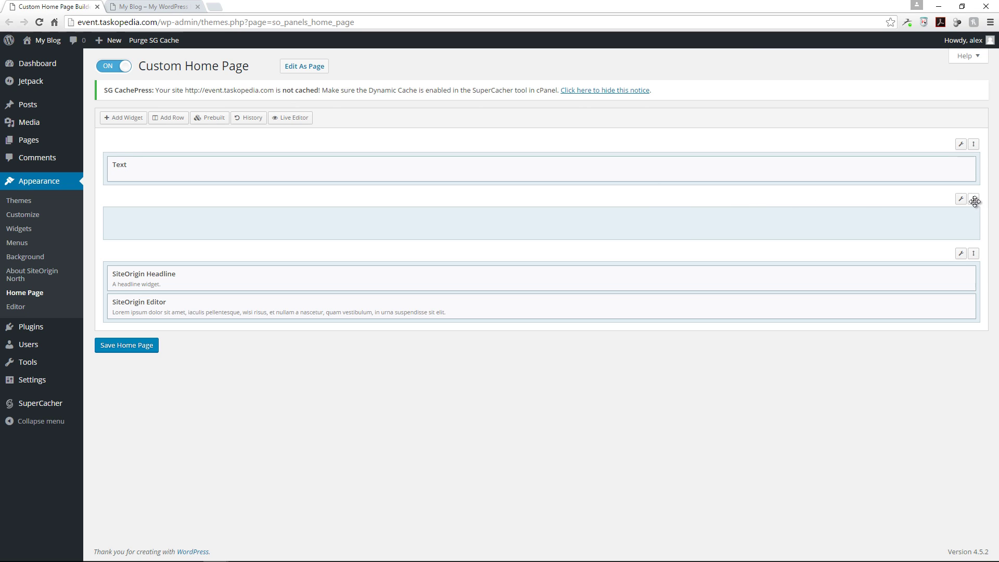
{"action": "left_click_drag", "start_coordinate": [974, 202], "coordinate": [885, 283]}
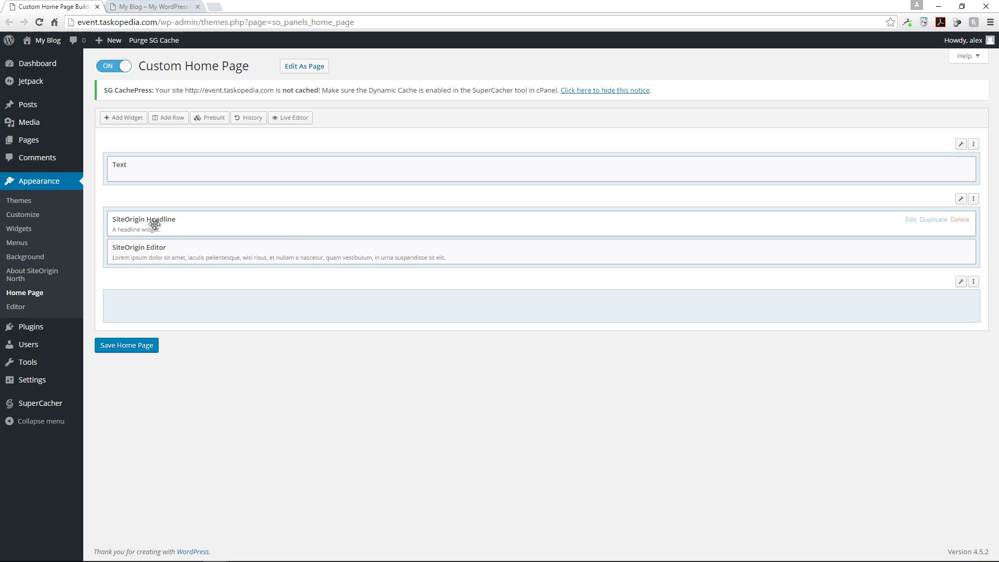
Duplicate the welcome headline widget into the empty last row and change the copy's text to "OUR INSTRUCTORS"
{"action": "left_click", "coordinate": [933, 223]}
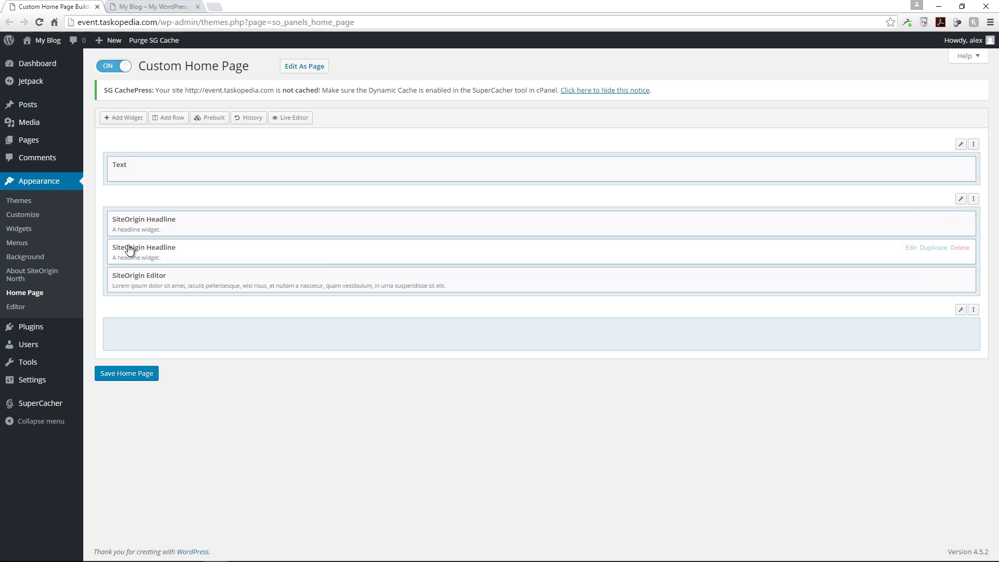
{"action": "left_click_drag", "start_coordinate": [208, 252], "coordinate": [260, 306]}
{"action": "mouse_move", "coordinate": [903, 312]}
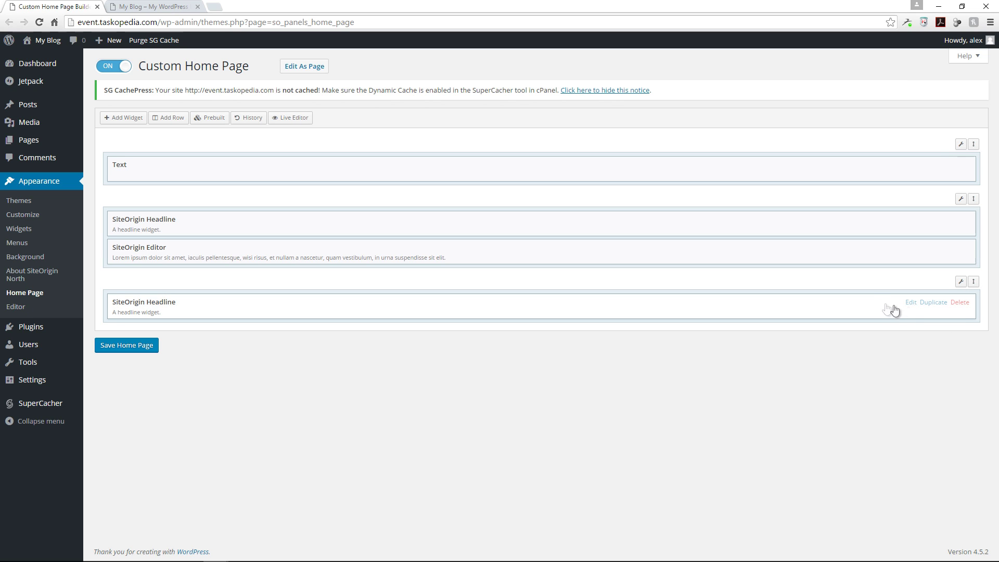
{"action": "left_click", "coordinate": [910, 303]}
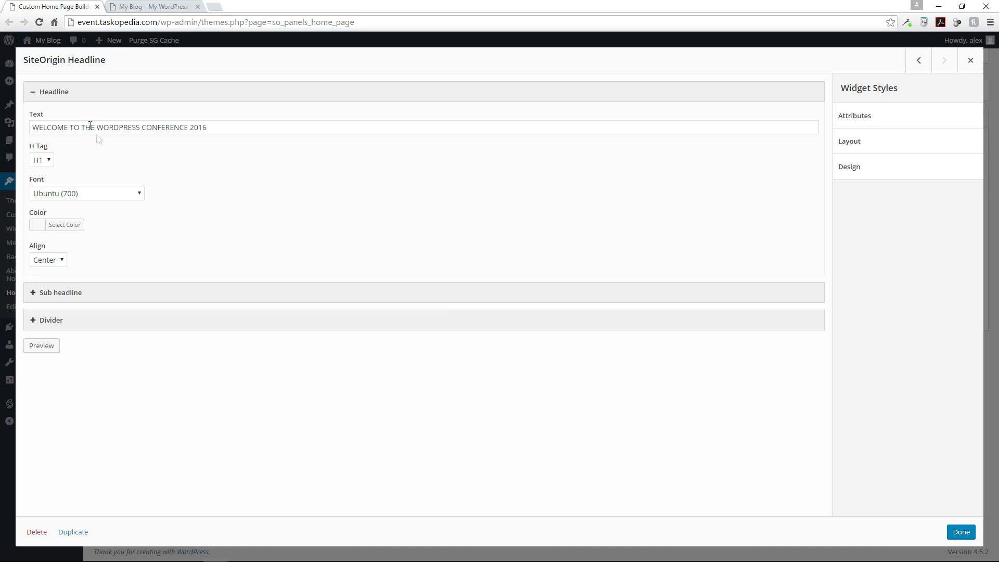
{"action": "triple_click", "coordinate": [260, 133]}
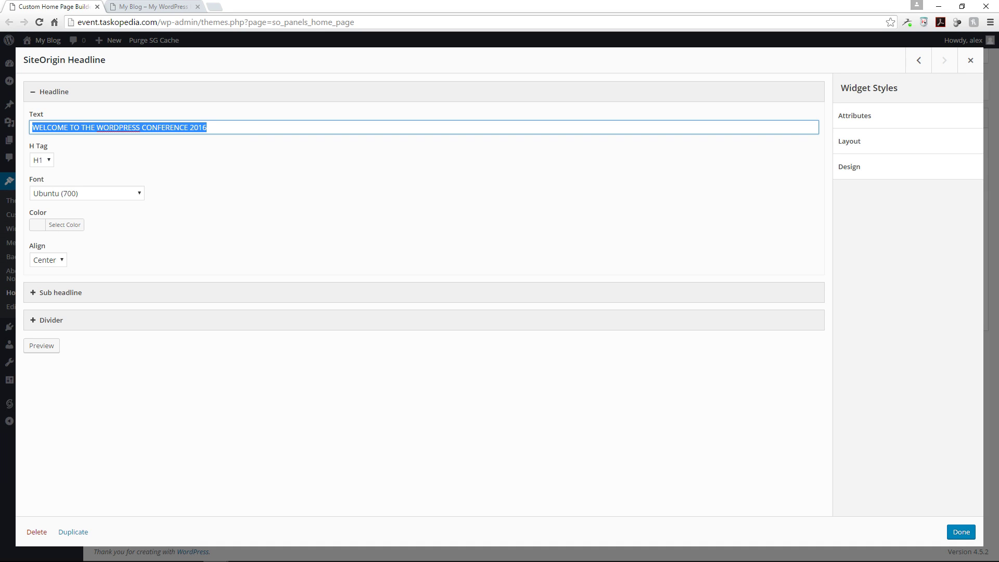
{"action": "type", "text": "Ou"}
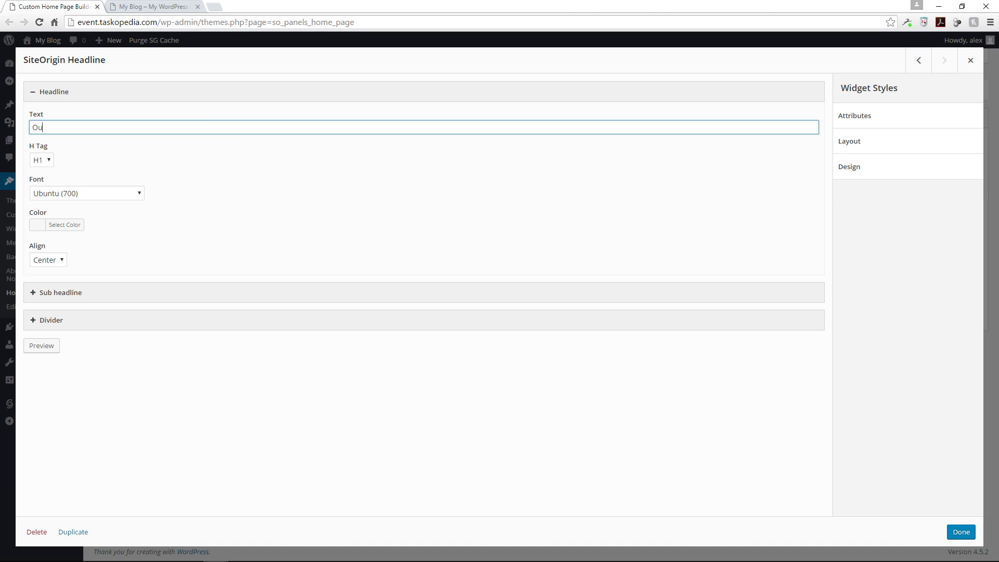
{"action": "type", "text": "UR INSTRUCTORS"}
{"action": "left_click", "coordinate": [959, 533]}
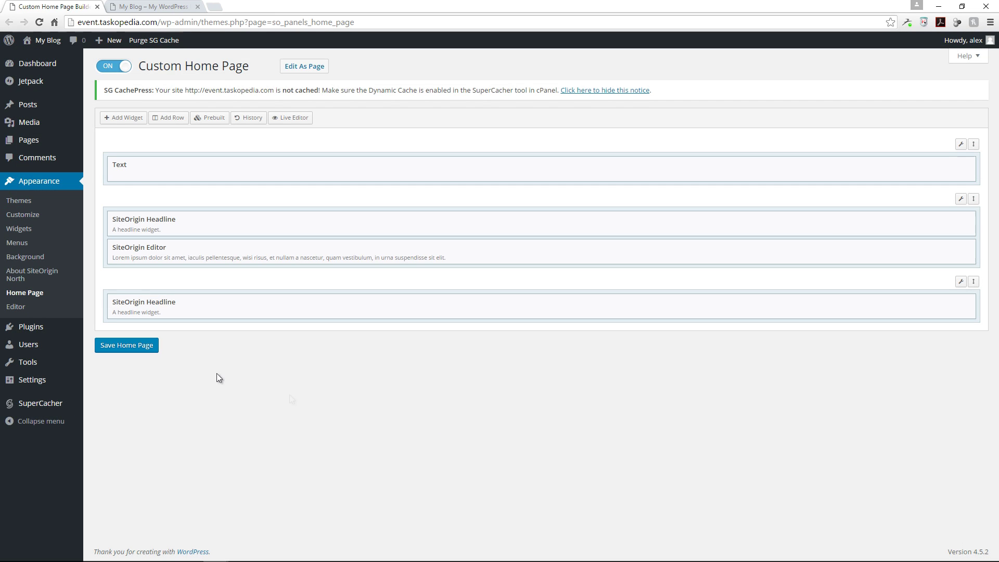
Save the home page and check the new instructors headline on the reloaded live page
{"action": "left_click", "coordinate": [138, 348]}
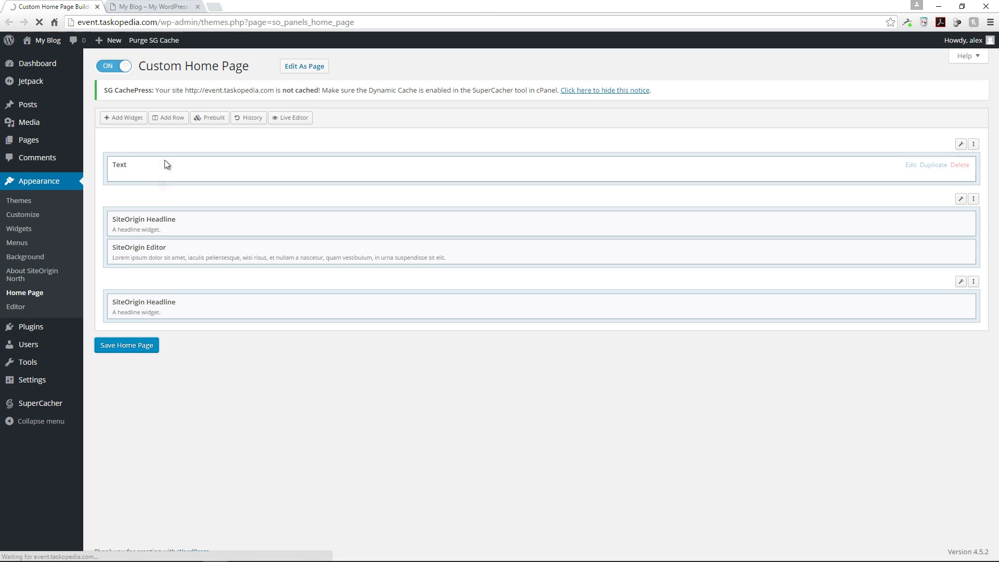
{"action": "left_click", "coordinate": [146, 7]}
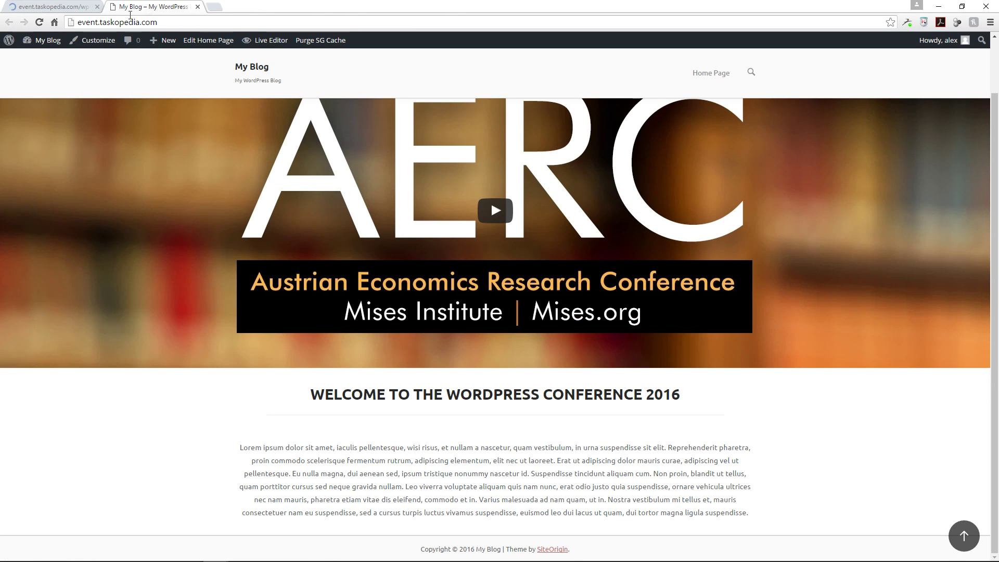
{"action": "left_click", "coordinate": [42, 23]}
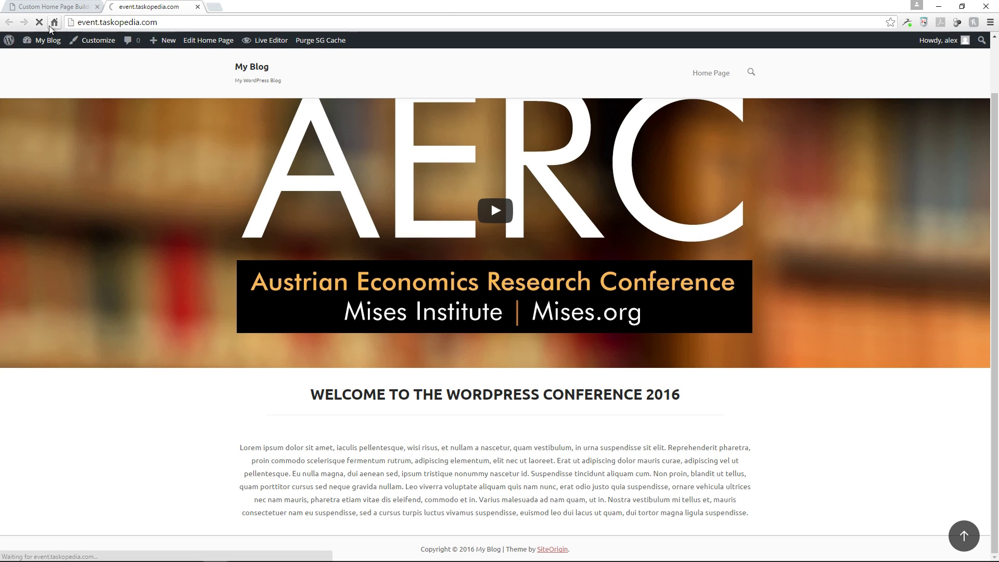
{"action": "scroll", "coordinate": [967, 364], "scroll_direction": "down", "scroll_amount": 2}
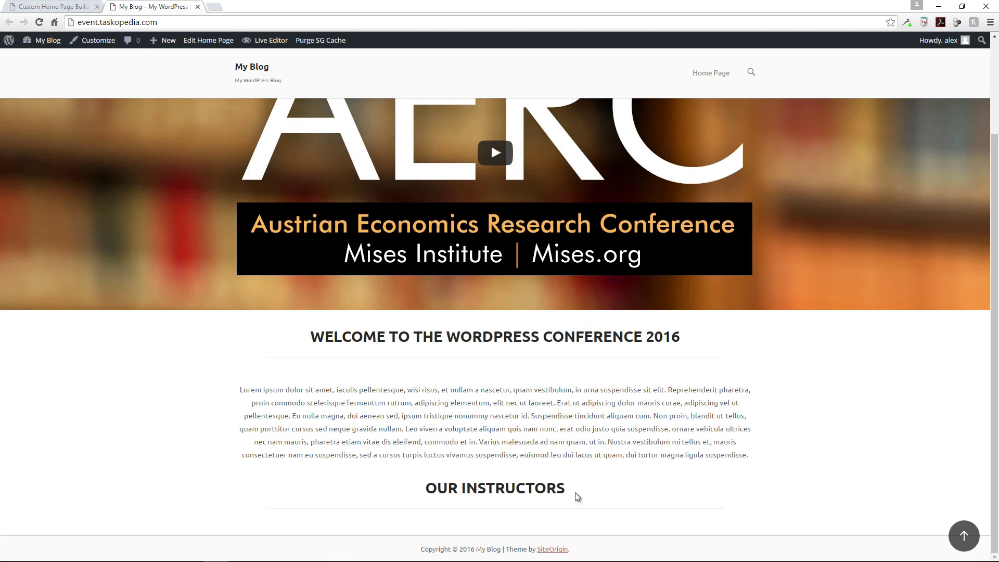
Add a row of 3 even columns to the home page and move it below the instructors headline row
{"action": "left_click", "coordinate": [66, 8]}
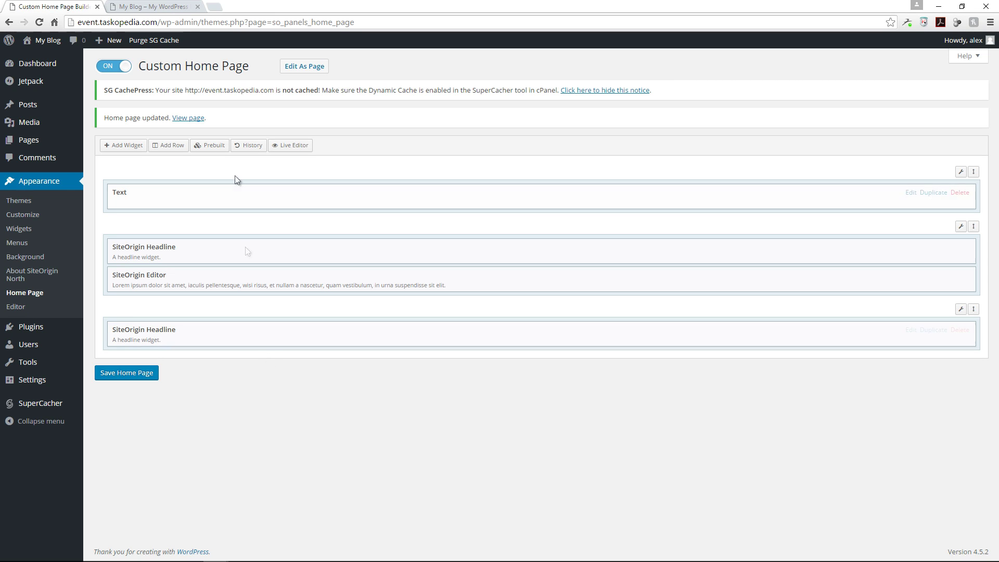
{"action": "left_click", "coordinate": [168, 147]}
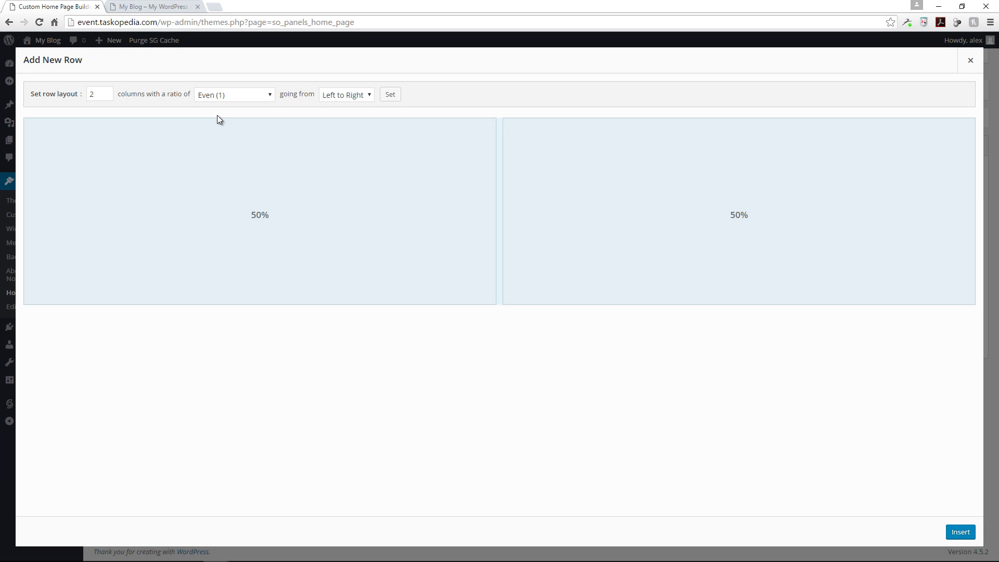
{"action": "left_click", "coordinate": [107, 92]}
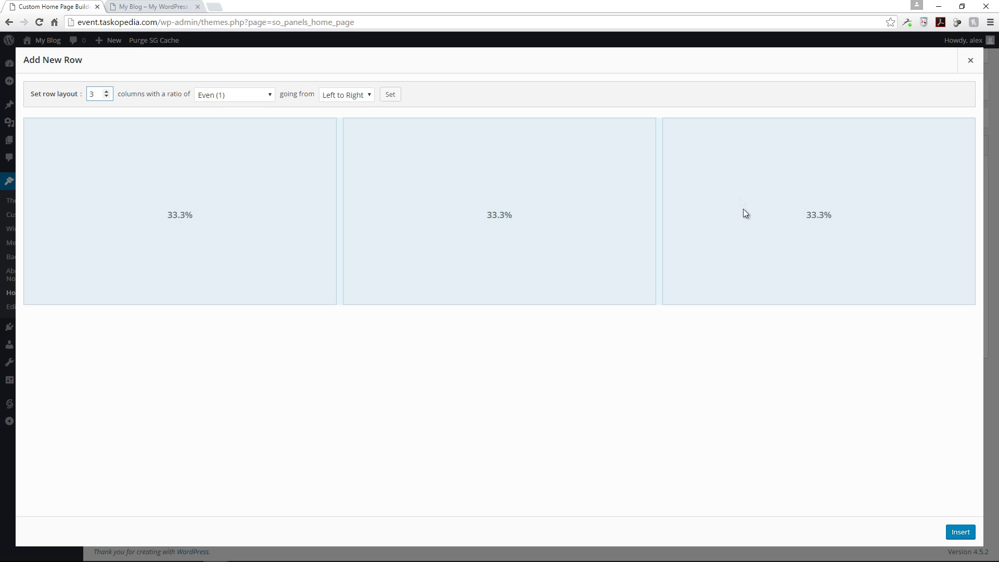
{"action": "left_click", "coordinate": [961, 532]}
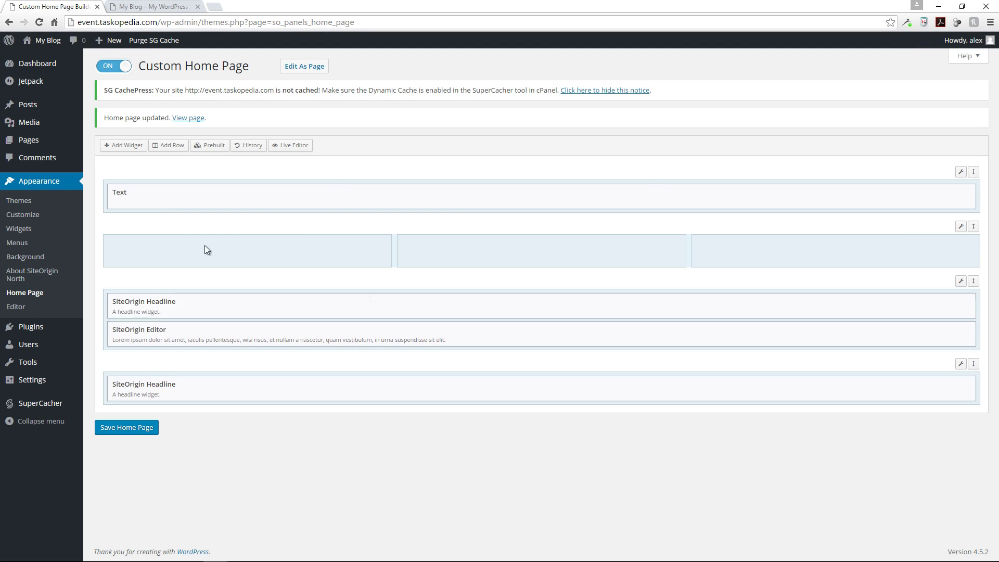
{"action": "mouse_move", "coordinate": [963, 230]}
{"action": "left_click_drag", "start_coordinate": [974, 226], "coordinate": [984, 362]}
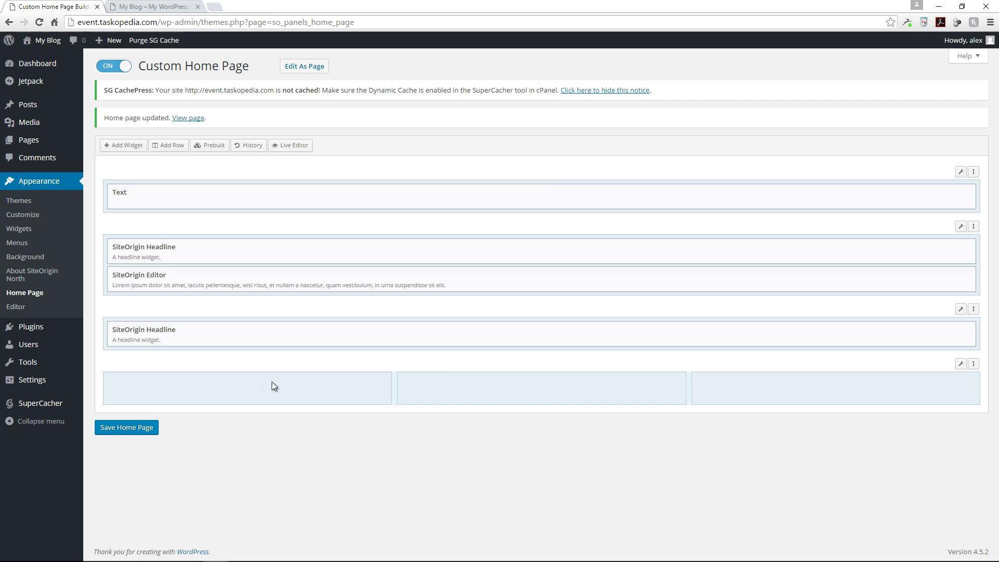
Add a SiteOrigin Image widget to the first column of the three-column row
{"action": "left_click", "coordinate": [232, 391]}
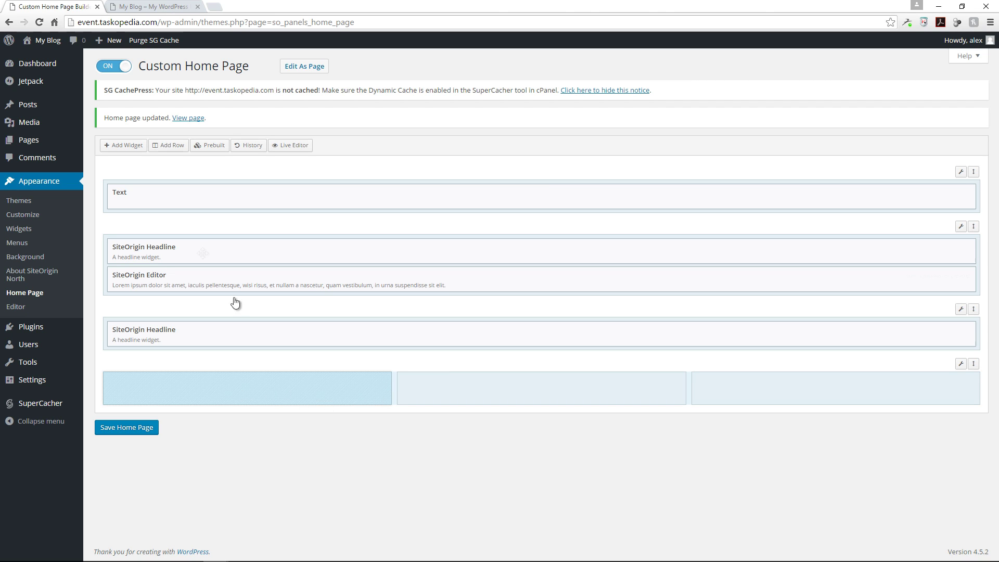
{"action": "left_click", "coordinate": [130, 148]}
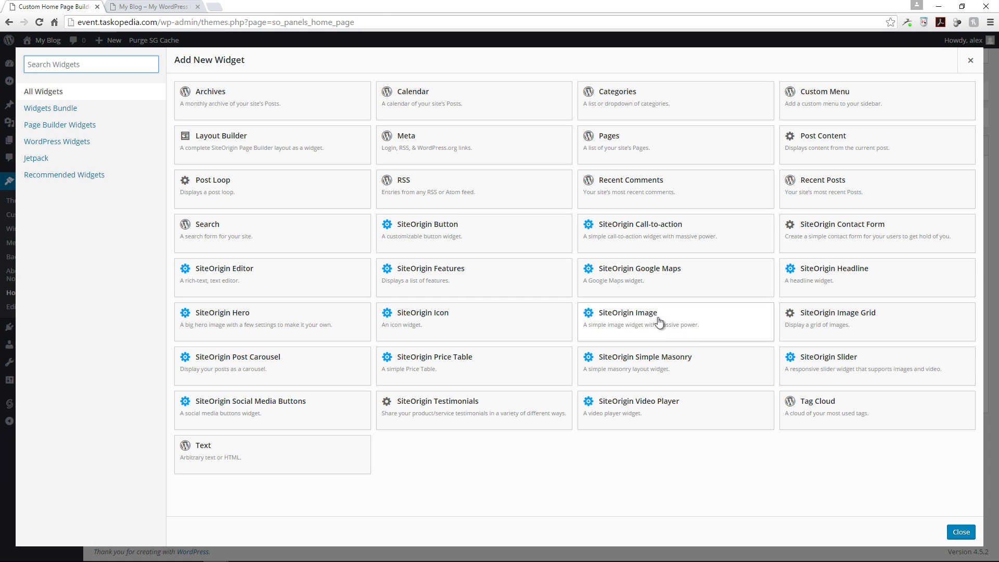
{"action": "left_click", "coordinate": [635, 316]}
Set the first column's image widget to the library photo business-man-1385050_960_720-150x150-1.jpg
{"action": "mouse_move", "coordinate": [370, 391]}
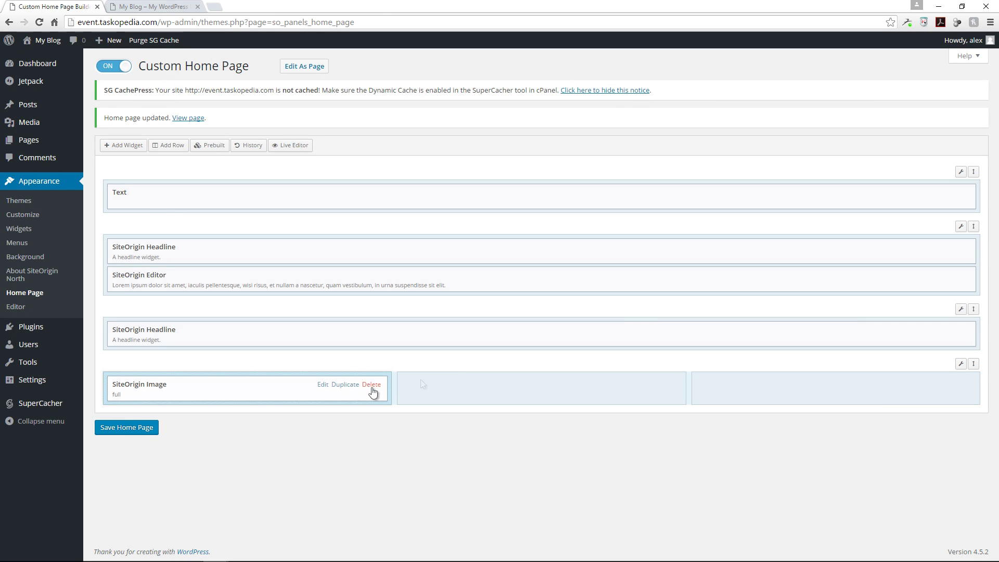
{"action": "left_click", "coordinate": [322, 385]}
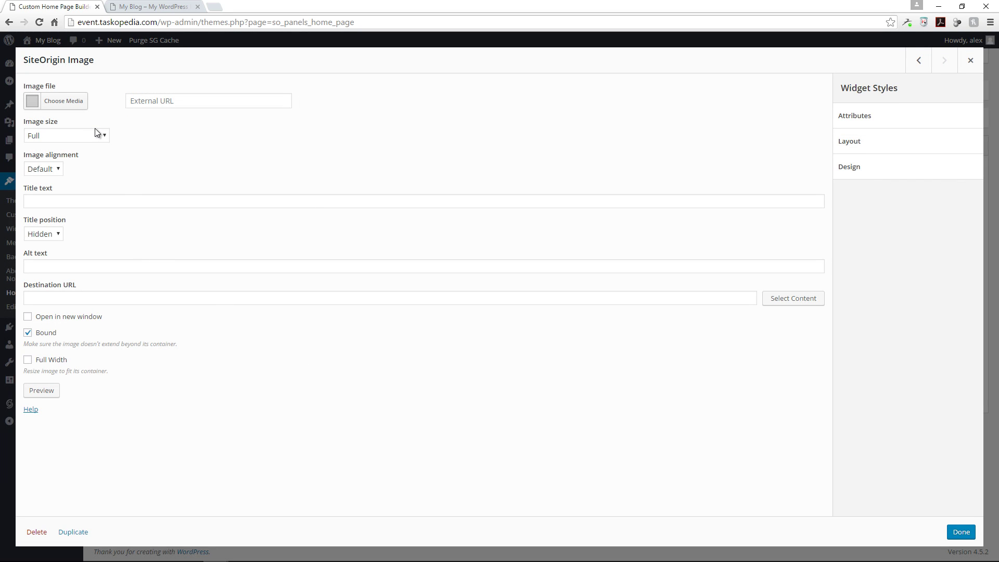
{"action": "left_click", "coordinate": [66, 100]}
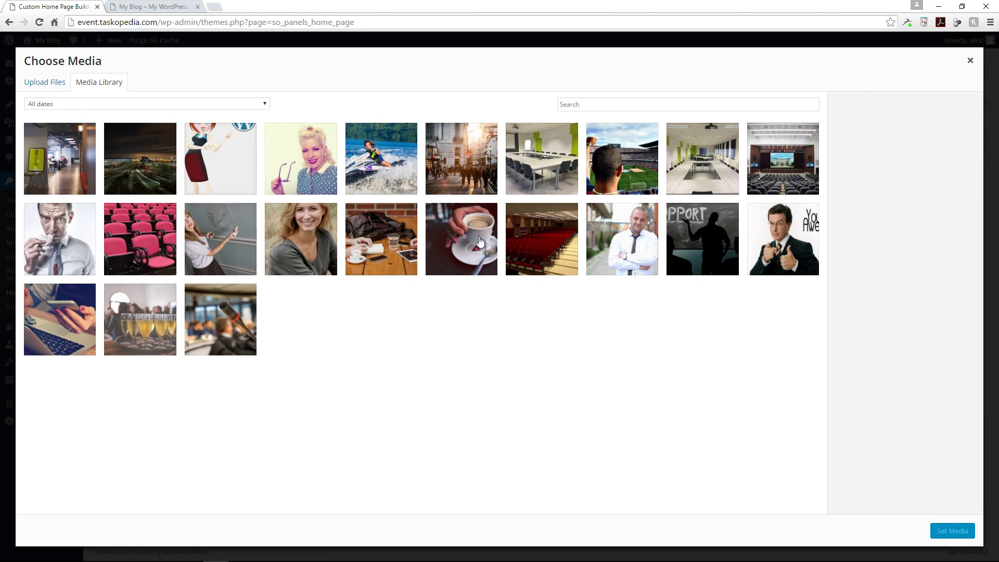
{"action": "left_click", "coordinate": [622, 243]}
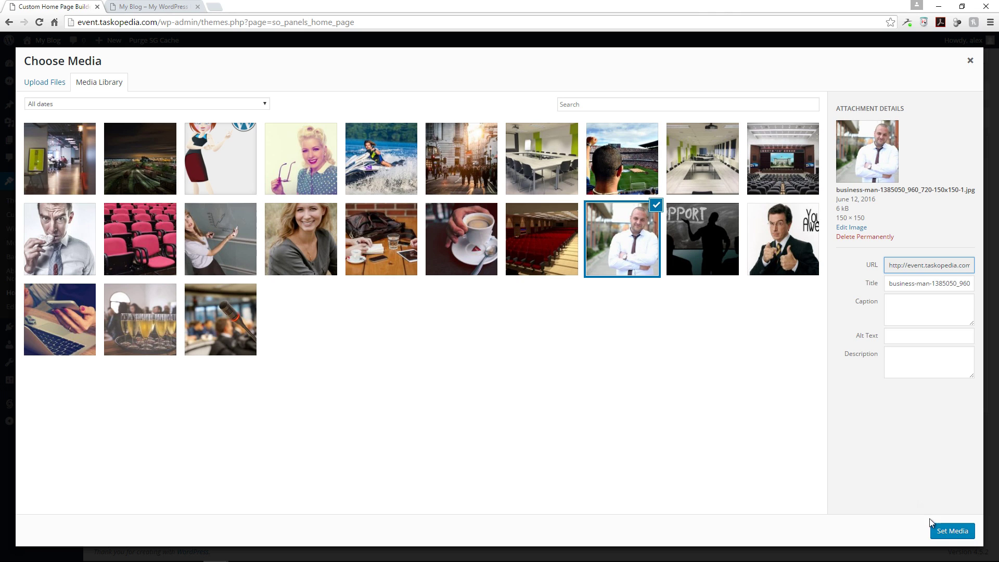
{"action": "left_click", "coordinate": [945, 534]}
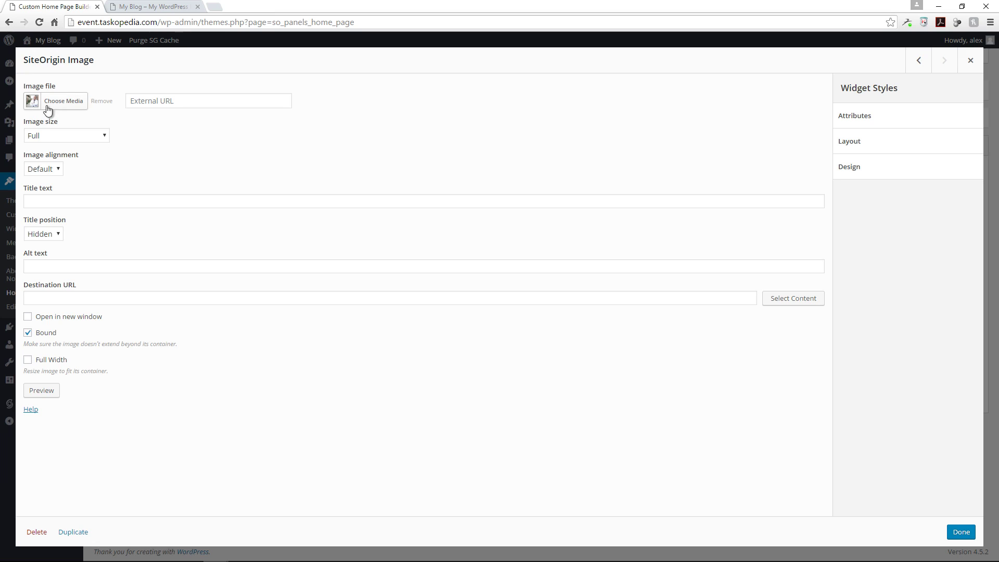
Set the first instructor image's size to Medium, enable Full Width, and finish editing the widget
{"action": "left_click", "coordinate": [86, 136]}
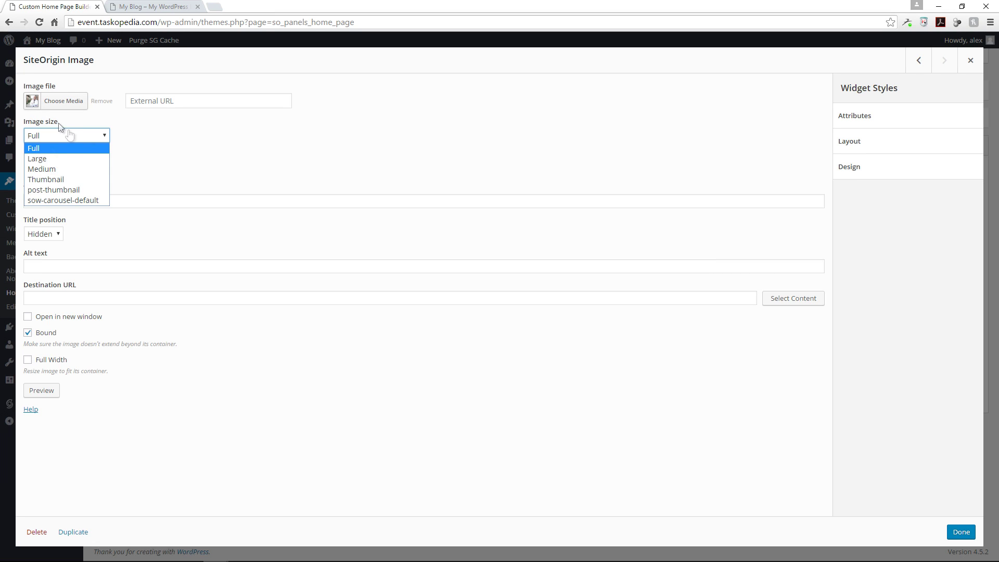
{"action": "left_click", "coordinate": [52, 169]}
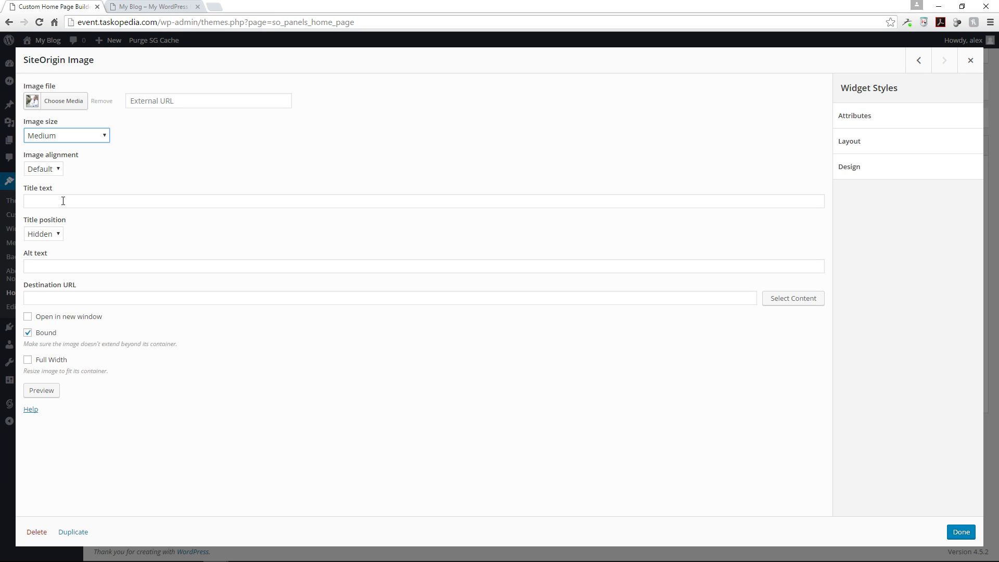
{"action": "left_click", "coordinate": [64, 266]}
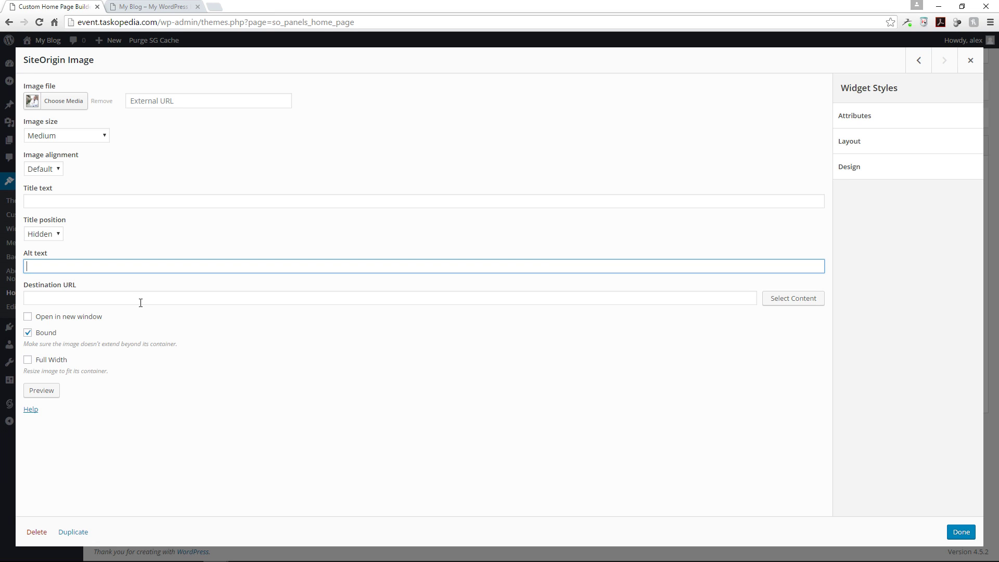
{"action": "left_click", "coordinate": [94, 298]}
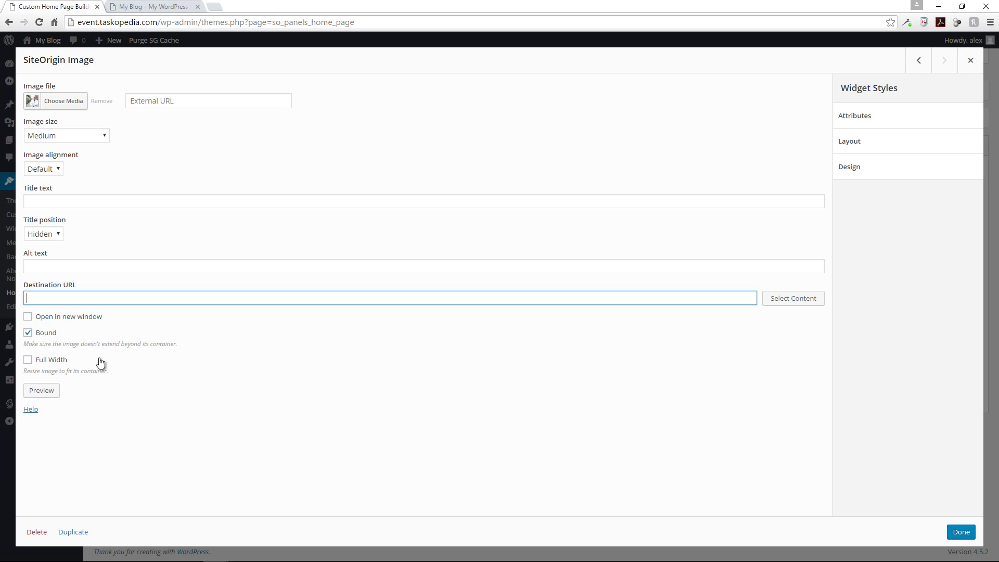
{"action": "left_click", "coordinate": [44, 364]}
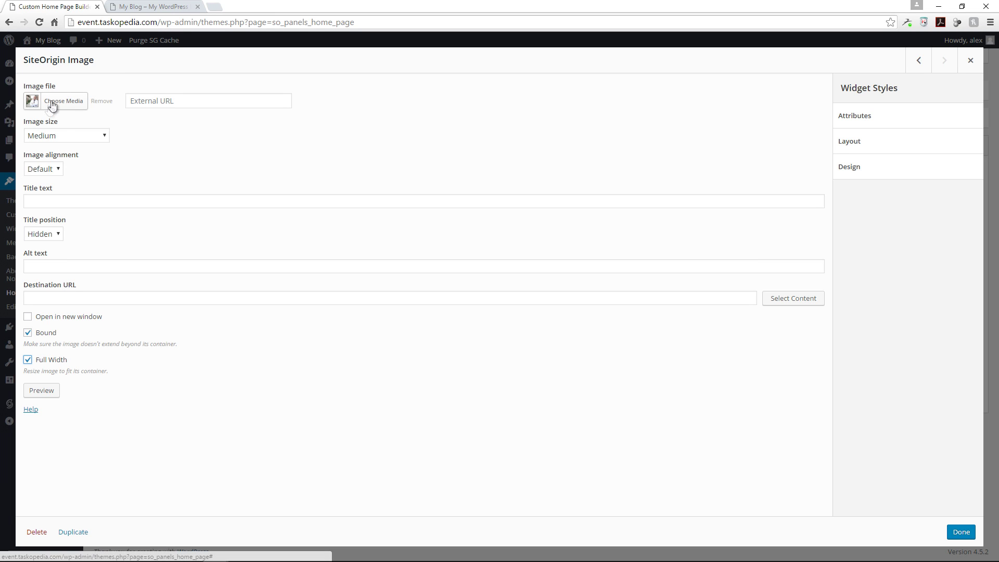
{"action": "left_click", "coordinate": [957, 531]}
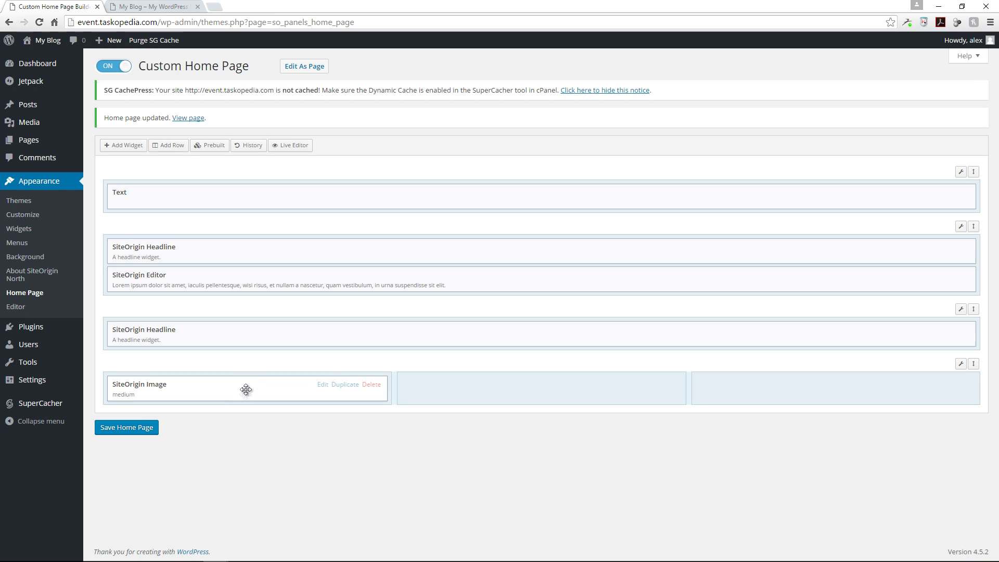
Duplicate the image widget twice and move the copies into the second and third columns of the row
{"action": "mouse_move", "coordinate": [351, 388]}
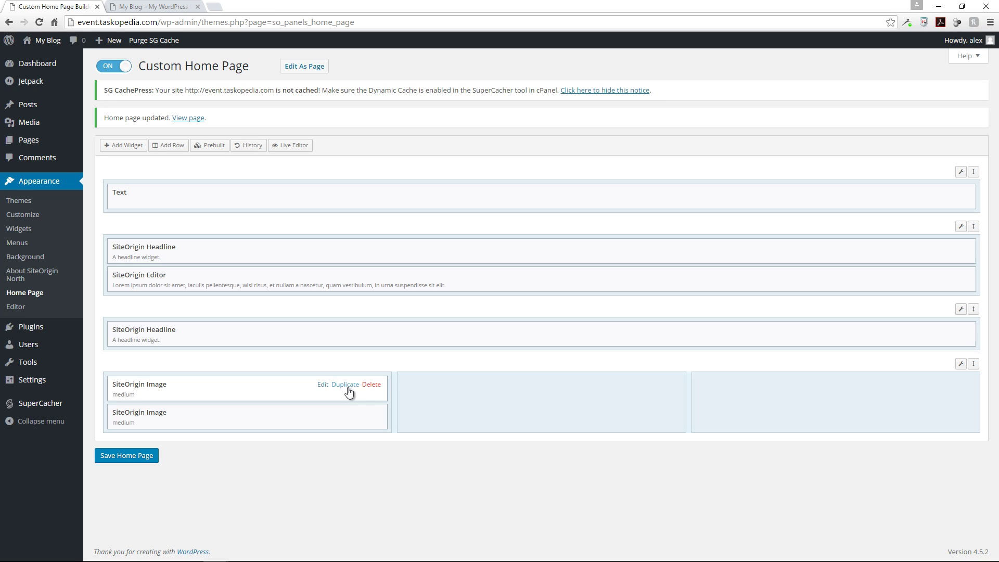
{"action": "left_click_drag", "start_coordinate": [183, 418], "coordinate": [479, 384]}
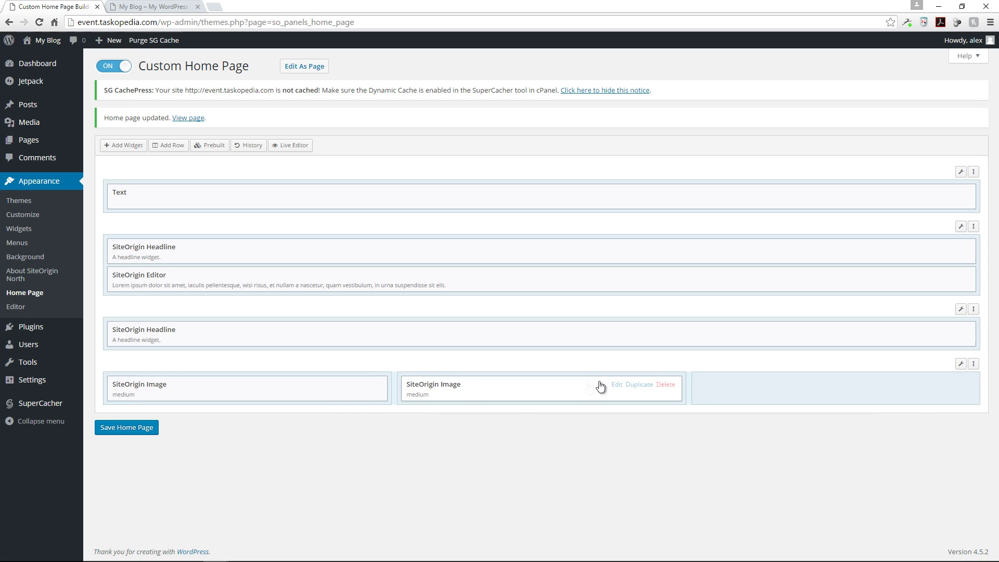
{"action": "left_click", "coordinate": [638, 387]}
{"action": "left_click_drag", "start_coordinate": [505, 416], "coordinate": [786, 396]}
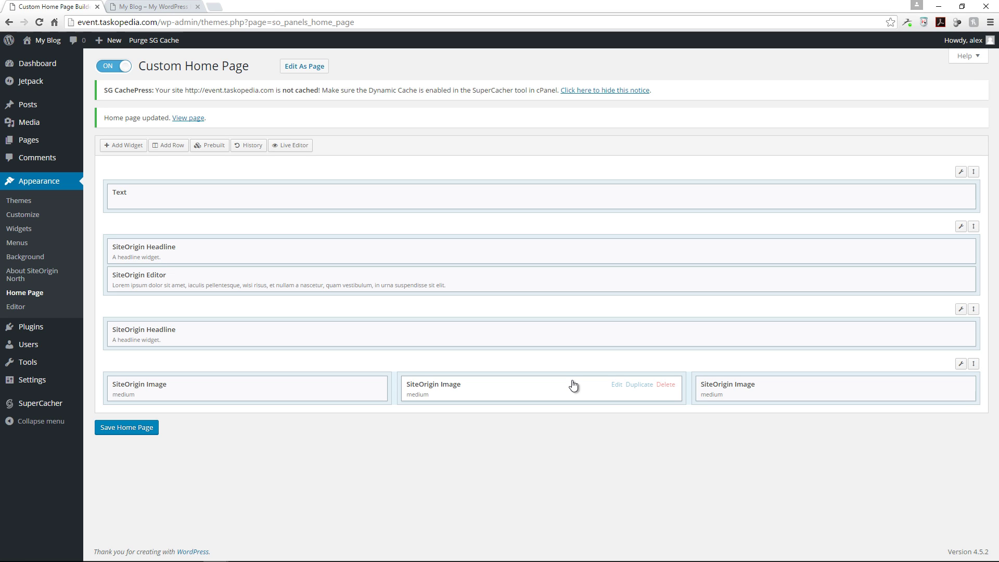
Replace the second column's image with the library photo portrait-661997_960_720-150x150-1.jpg
{"action": "left_click", "coordinate": [616, 385]}
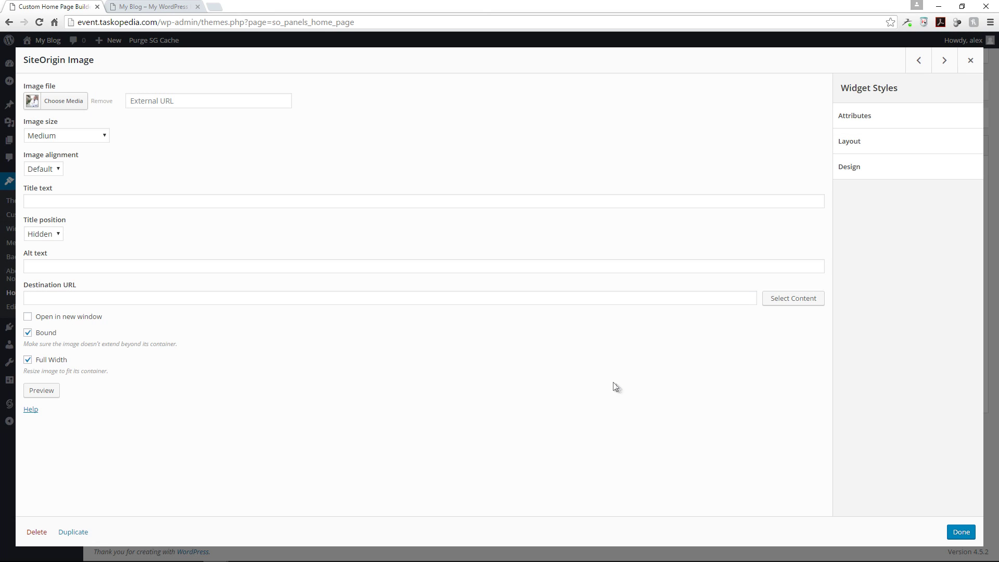
{"action": "left_click", "coordinate": [59, 100]}
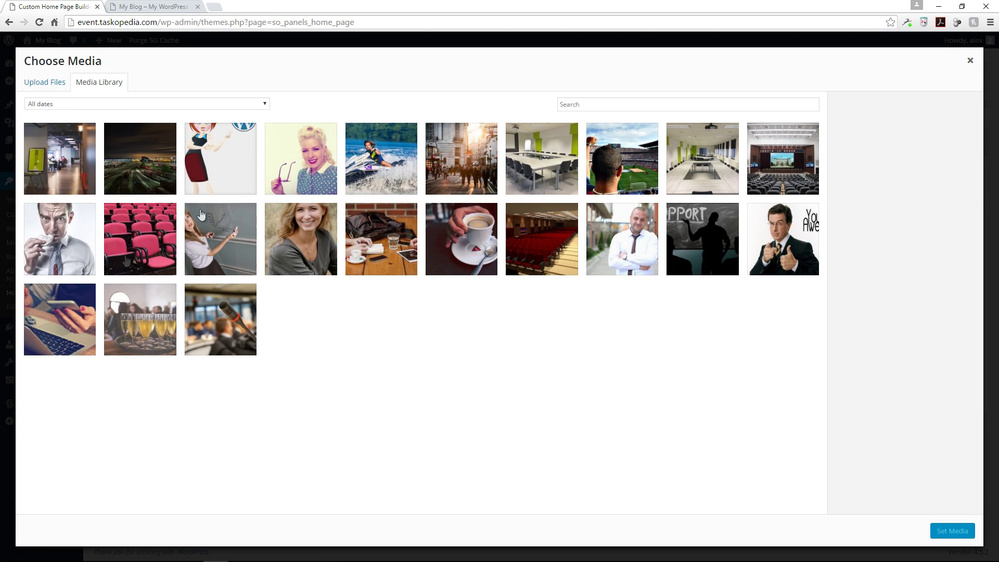
{"action": "left_click", "coordinate": [309, 171]}
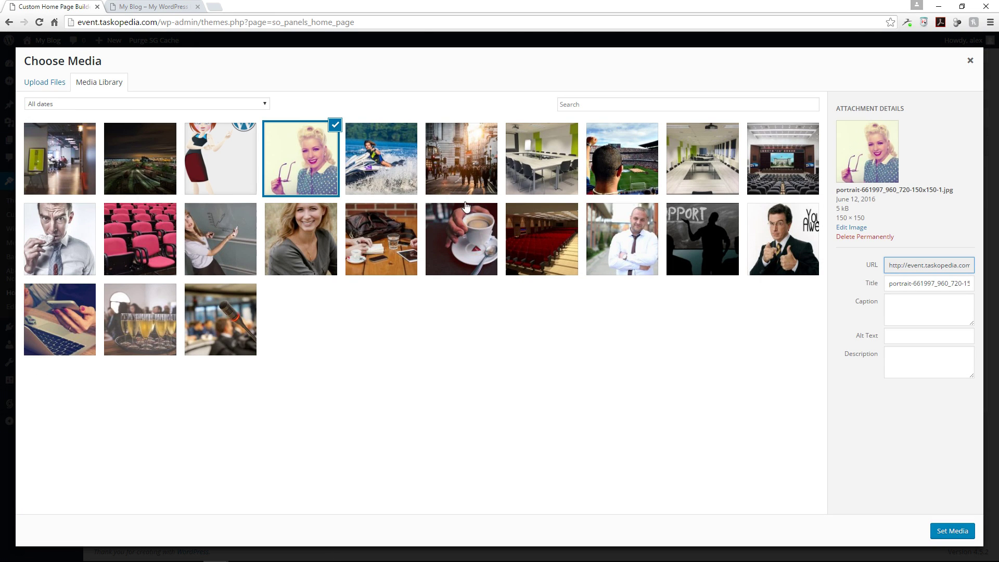
{"action": "left_click", "coordinate": [952, 531]}
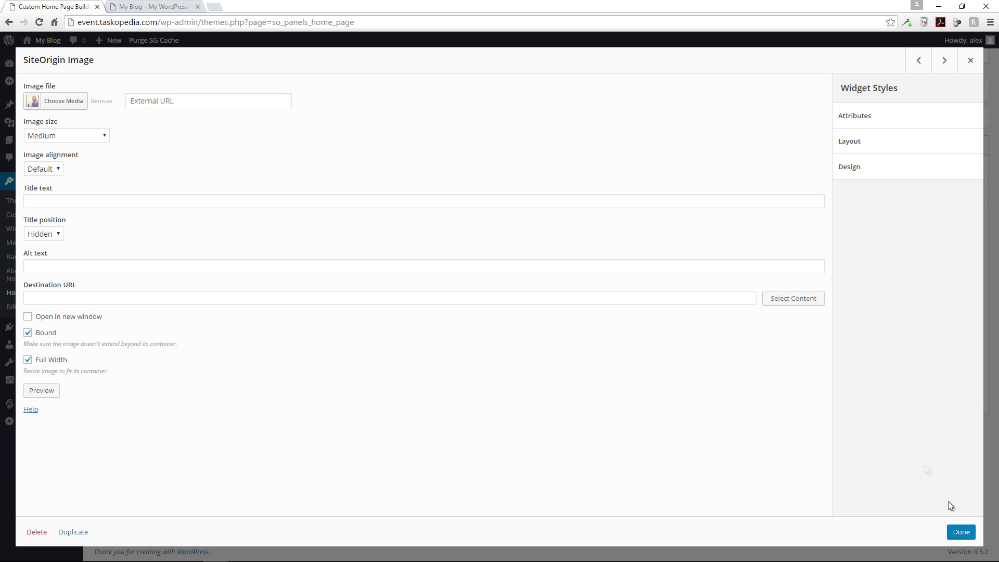
{"action": "left_click", "coordinate": [960, 532]}
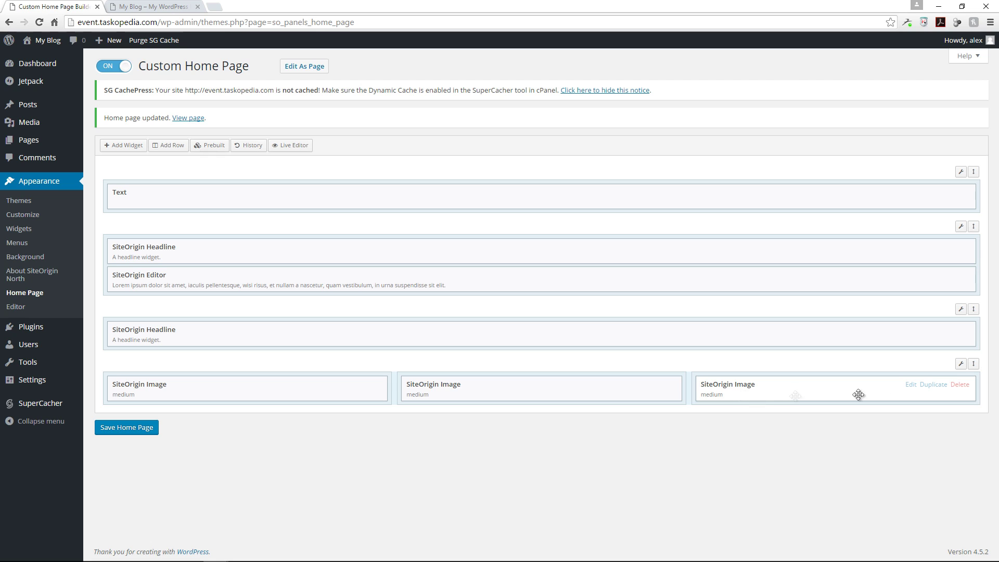
Replace the third column's image with the library photo hunger-413685_960_720-150x150-1.jpg
{"action": "left_click", "coordinate": [911, 386]}
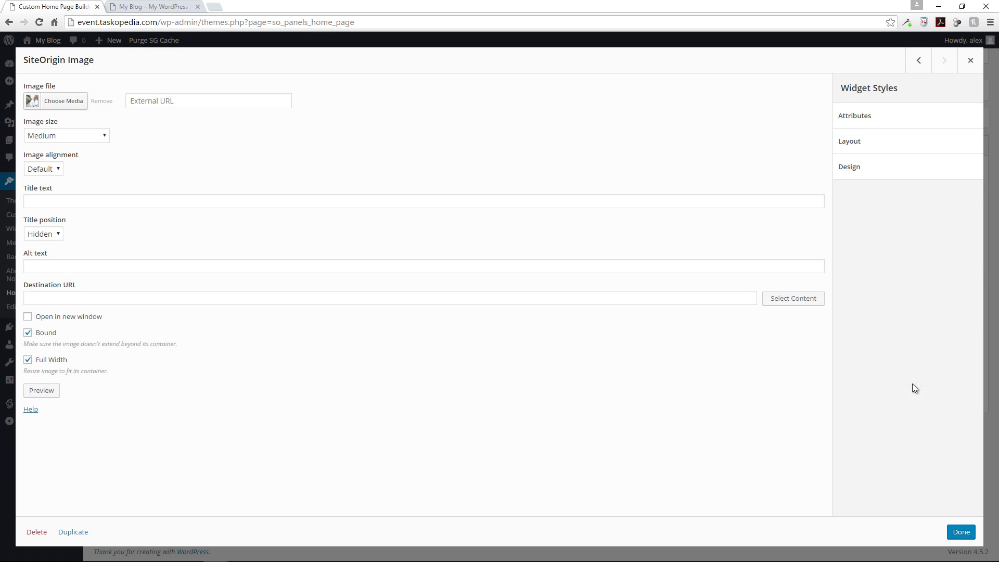
{"action": "left_click", "coordinate": [65, 101]}
{"action": "left_click", "coordinate": [56, 252]}
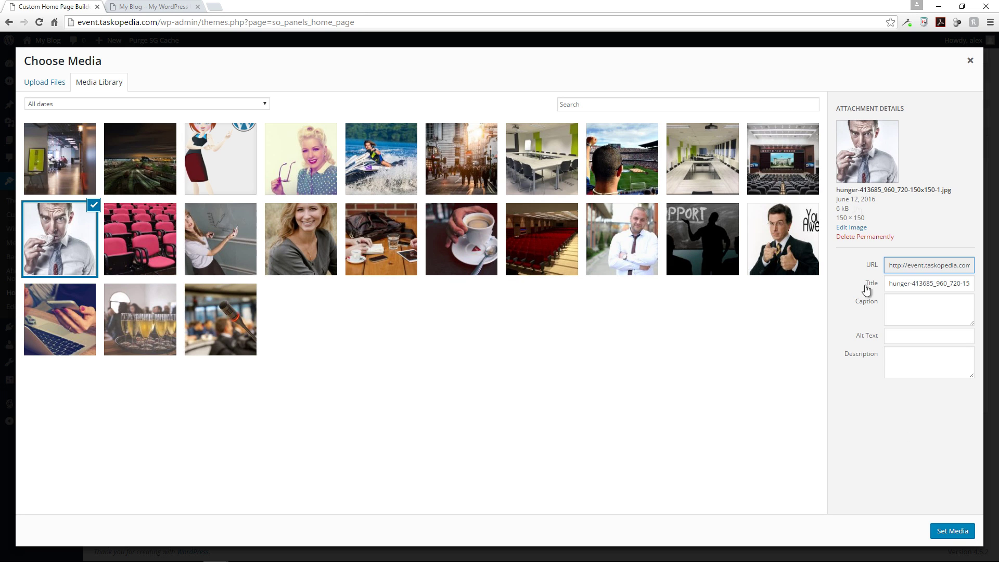
{"action": "left_click", "coordinate": [943, 530]}
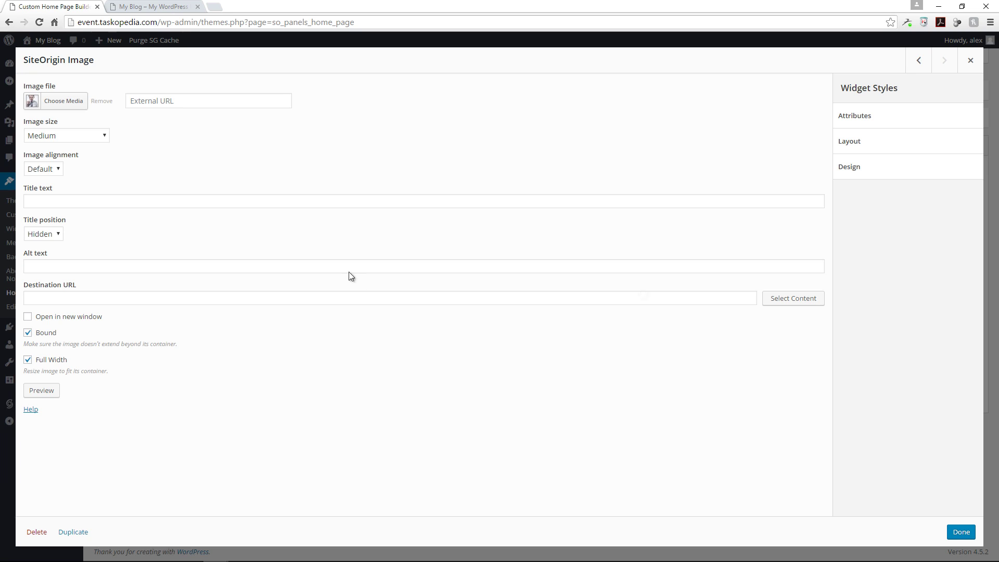
{"action": "left_click", "coordinate": [961, 533]}
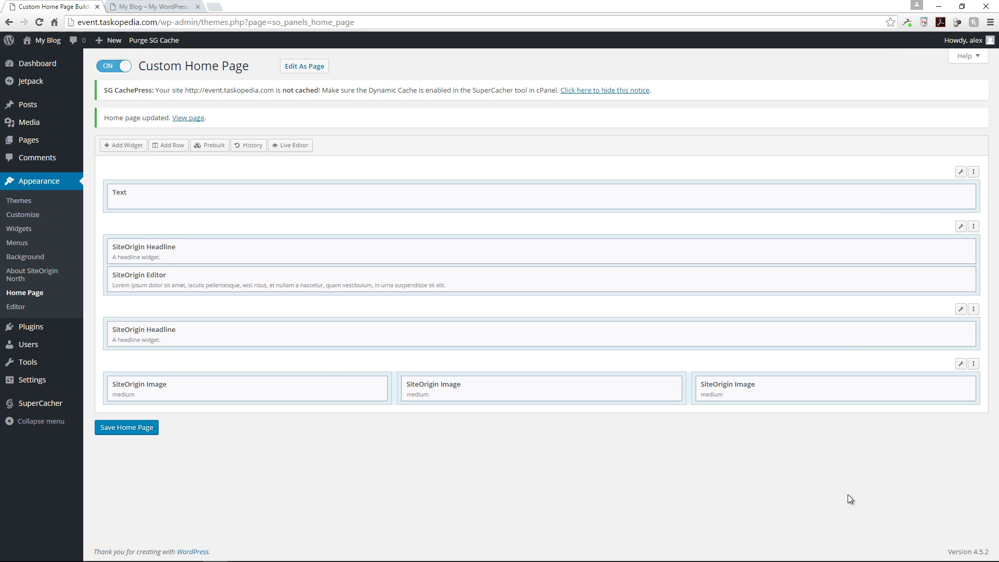
Save the home page and check the three instructor images on the reloaded live page
{"action": "left_click", "coordinate": [144, 428]}
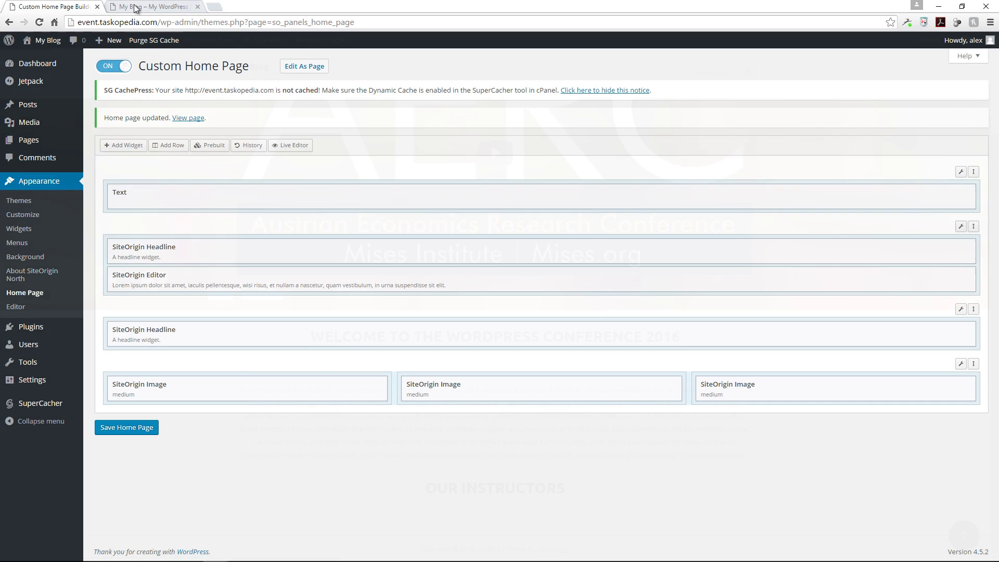
{"action": "left_click", "coordinate": [120, 5]}
{"action": "key", "text": "F5"}
{"action": "scroll", "coordinate": [158, 56], "scroll_direction": "down", "scroll_amount": 3}
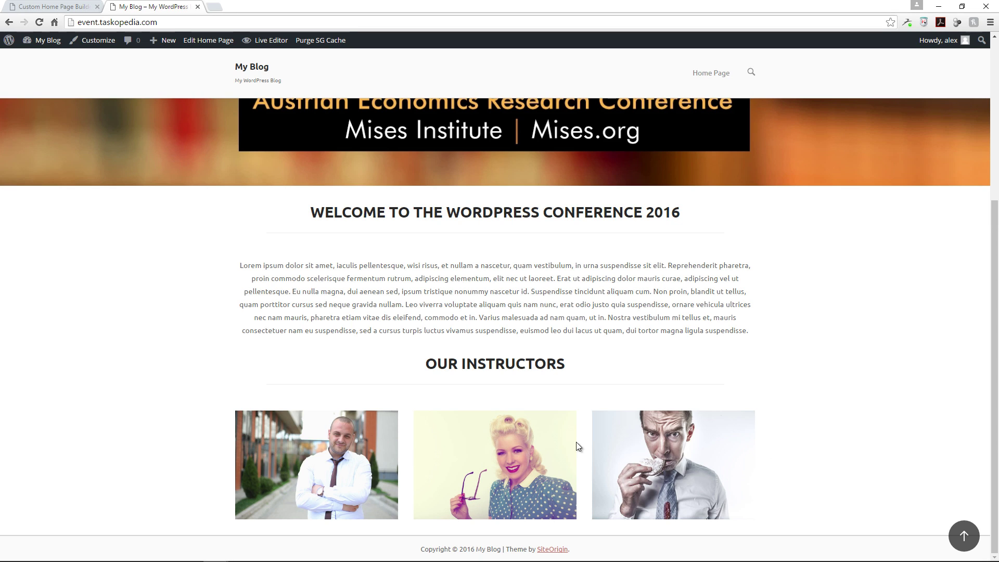
{"action": "scroll", "coordinate": [540, 423], "scroll_direction": "up", "scroll_amount": 2}
{"action": "scroll", "coordinate": [539, 423], "scroll_direction": "down", "scroll_amount": 2}
{"action": "scroll", "coordinate": [773, 479], "scroll_direction": "up", "scroll_amount": 5}
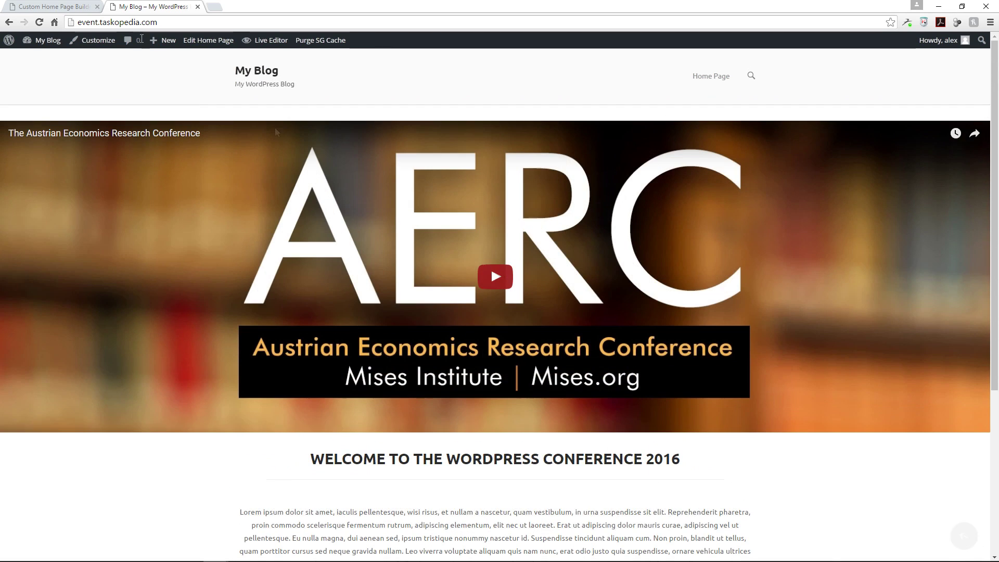
Back in the page builder, add a SiteOrigin Editor widget and place it below the image in the first column
{"action": "left_click", "coordinate": [53, 6]}
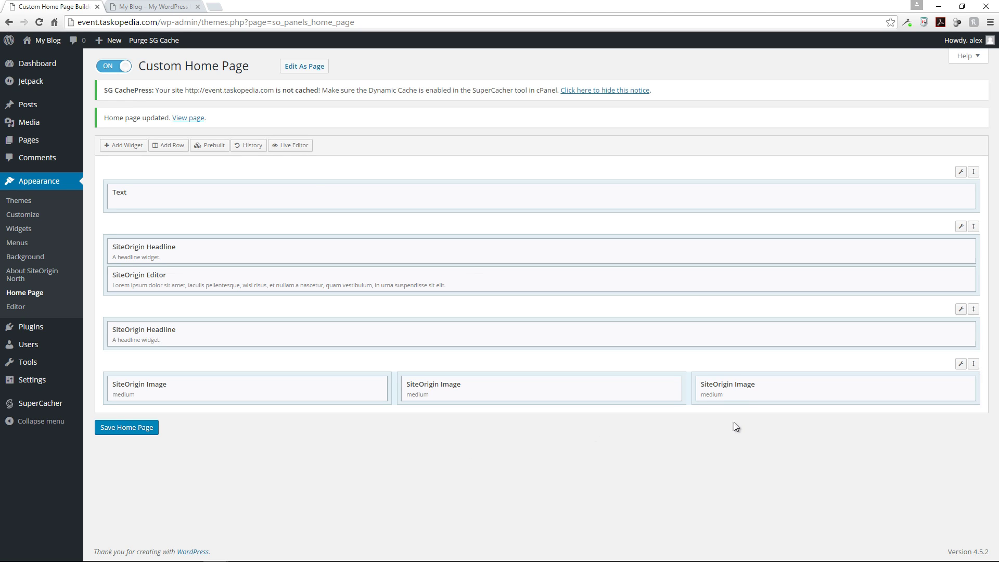
{"action": "left_click", "coordinate": [134, 147]}
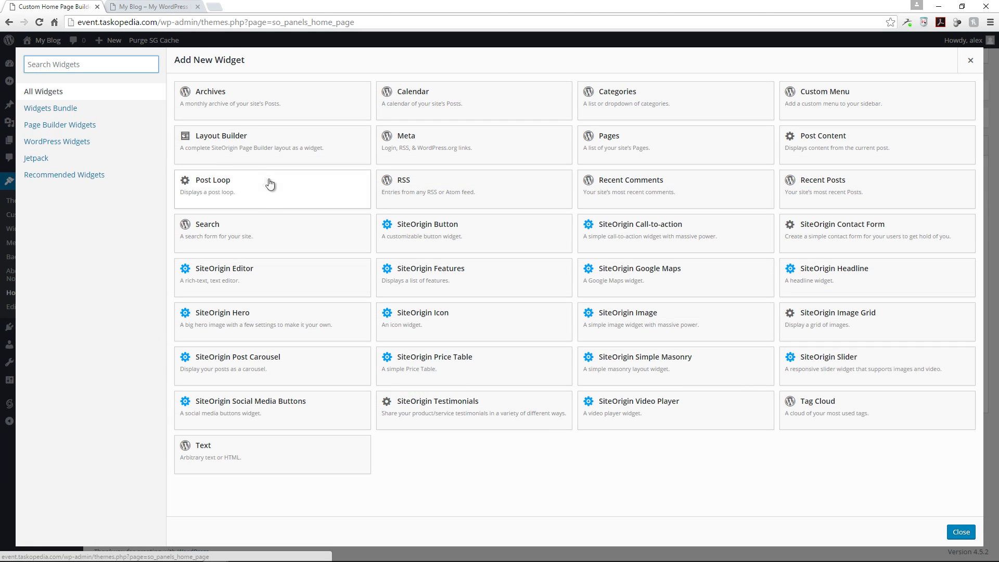
{"action": "left_click", "coordinate": [223, 277]}
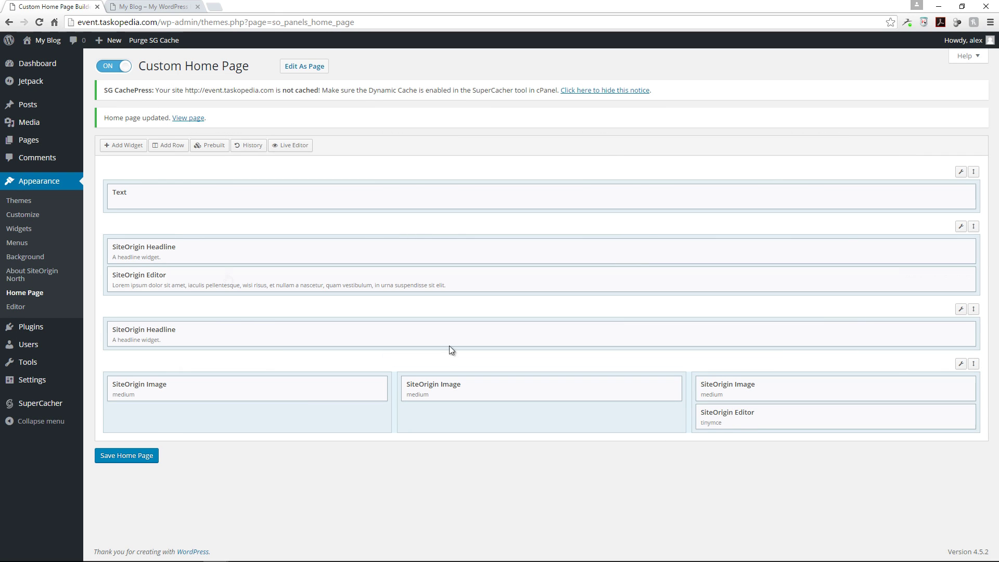
{"action": "left_click_drag", "start_coordinate": [783, 407], "coordinate": [202, 409]}
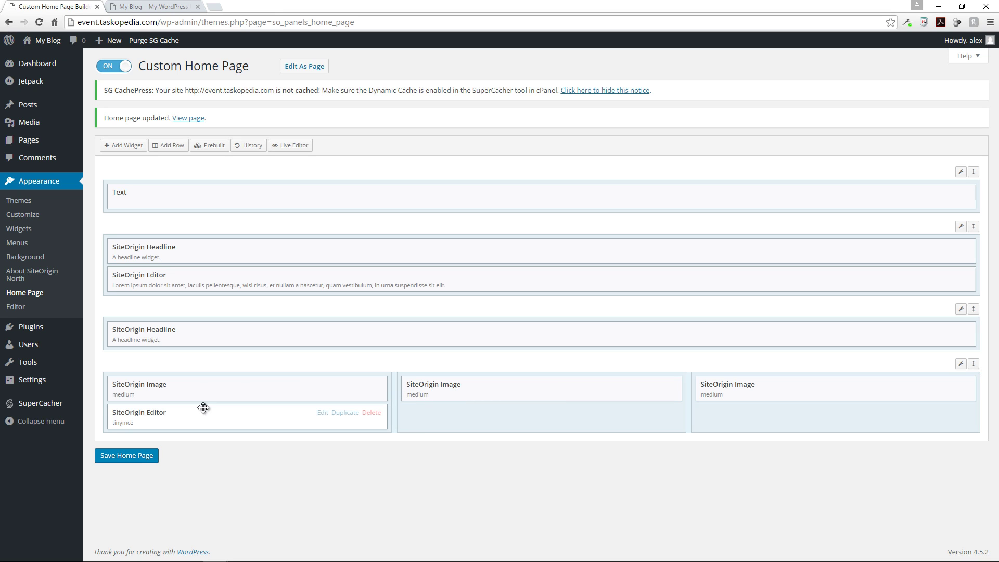
In the new editor widget, enter the instructor's name and a bio about teaching WordPress for 15 years and building several hundreds of websites using the CMS
{"action": "left_click", "coordinate": [322, 413]}
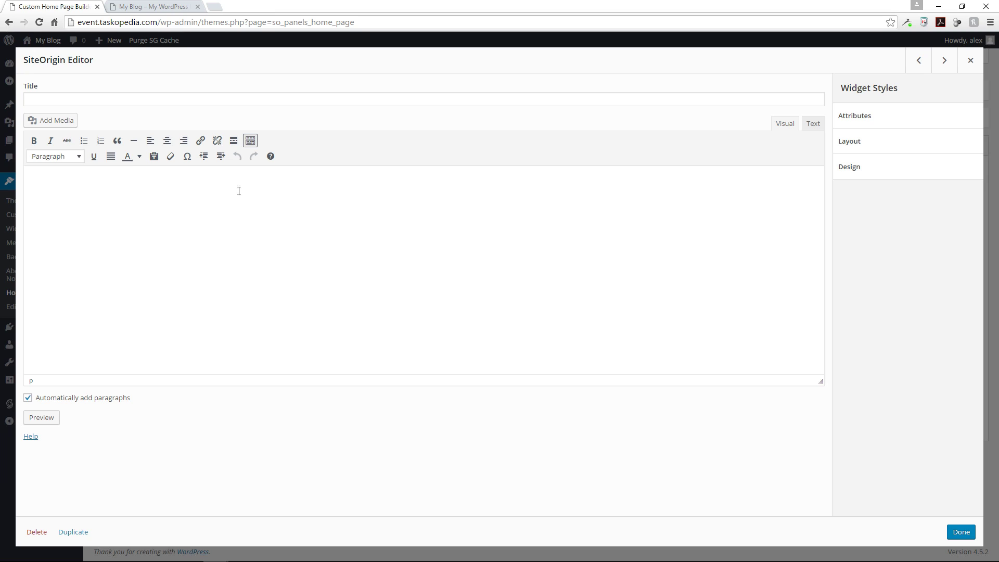
{"action": "left_click", "coordinate": [238, 189]}
{"action": "type", "text": "Ro"}
{"action": "type", "text": "b has been teacjo"}
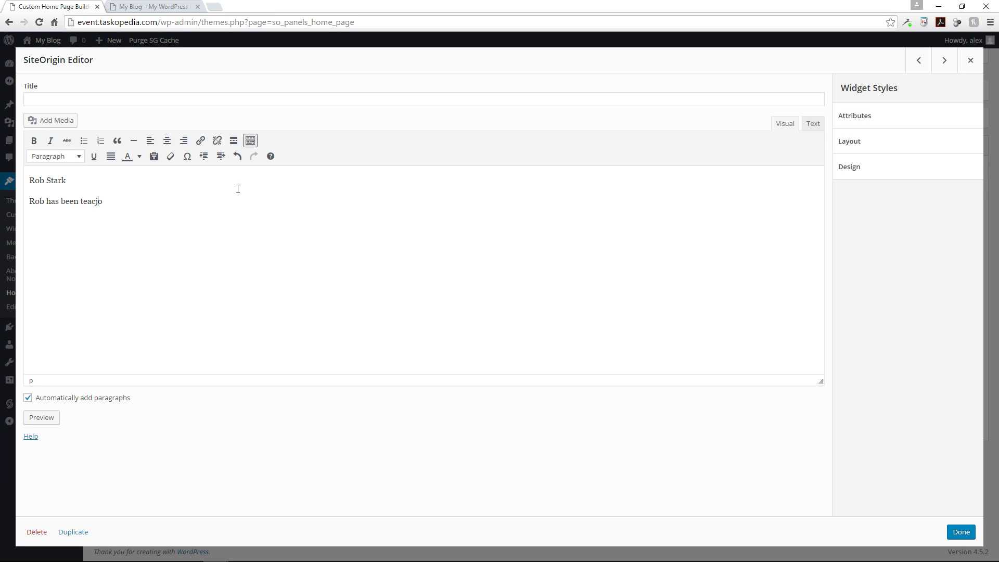
{"action": "type", "text": "ing WordPress for the last 15 yer"}
{"action": "type", "text": "rs and has built several hundreds of webs"}
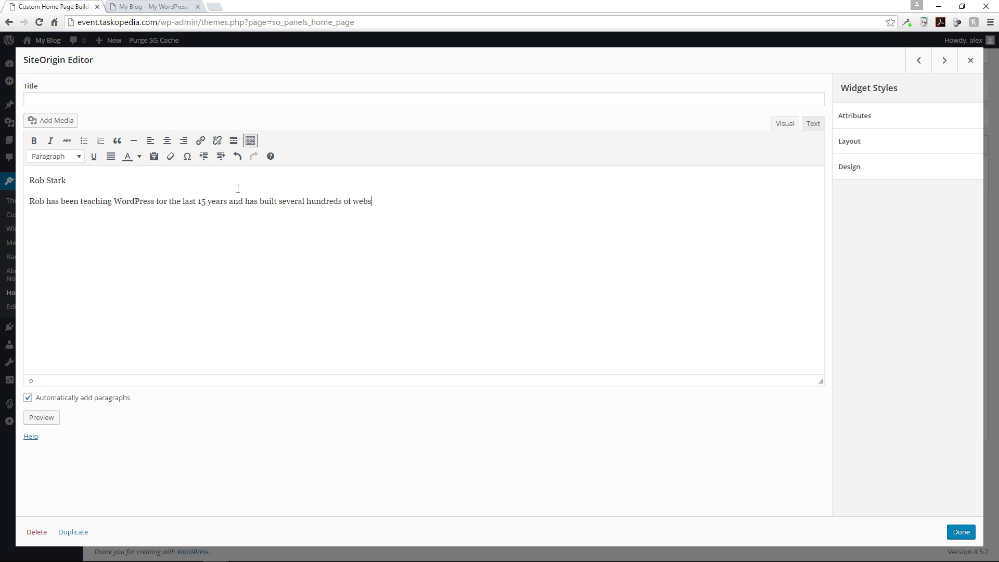
{"action": "type", "text": "ites using the CMS."}
Center the instructor's name and bio in the editor widget, format the name as Heading 3, and finish editing the widget
{"action": "left_click_drag", "start_coordinate": [448, 204], "coordinate": [29, 180]}
{"action": "left_click", "coordinate": [167, 140]}
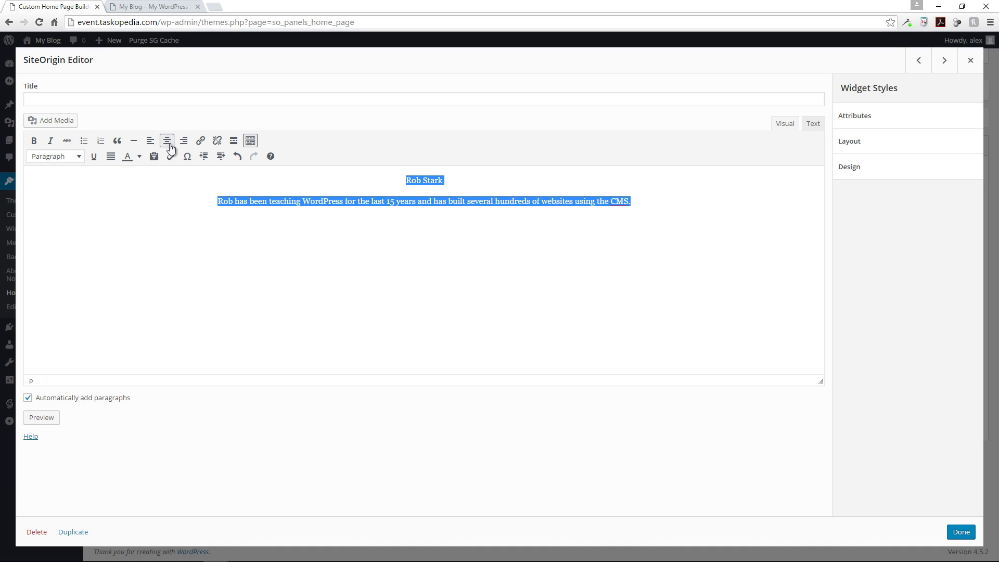
{"action": "left_click", "coordinate": [314, 201]}
{"action": "left_click_drag", "start_coordinate": [452, 180], "coordinate": [400, 181]}
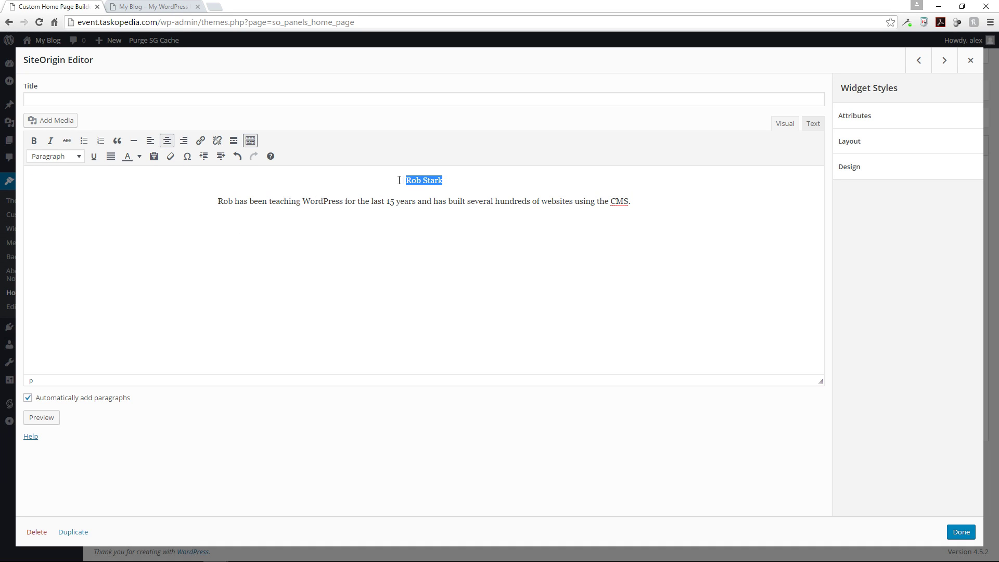
{"action": "left_click", "coordinate": [79, 156]}
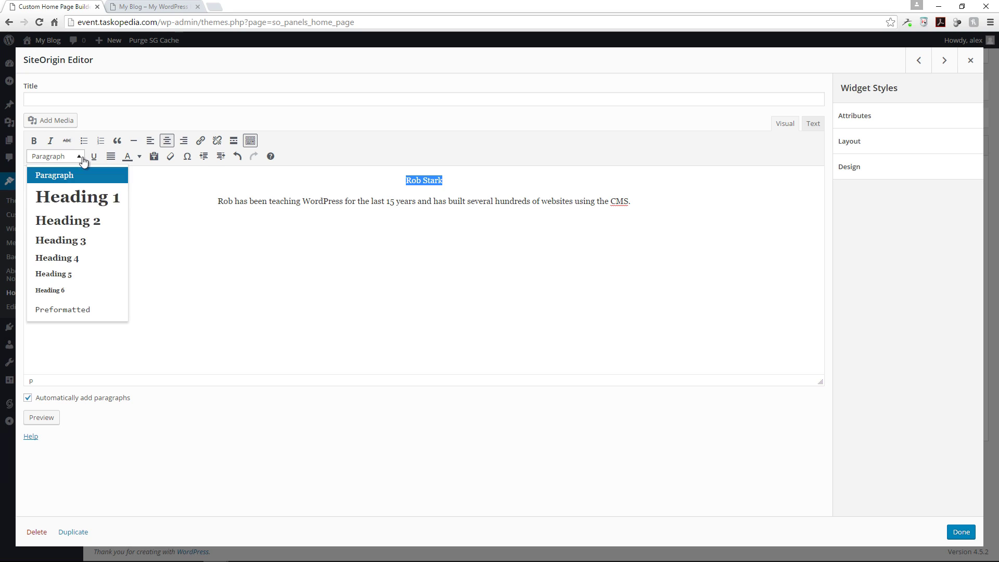
{"action": "left_click", "coordinate": [81, 242]}
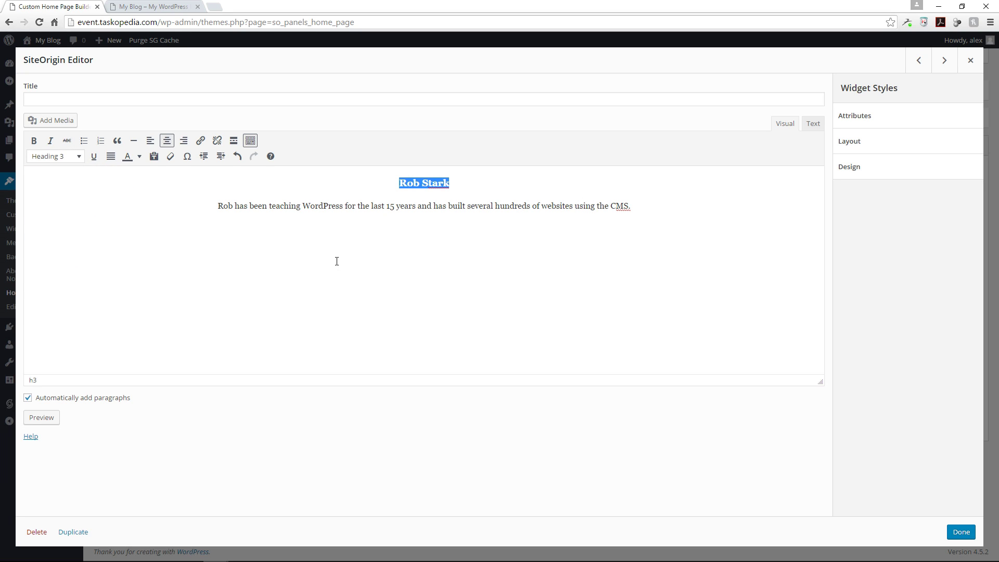
{"action": "left_click", "coordinate": [432, 206]}
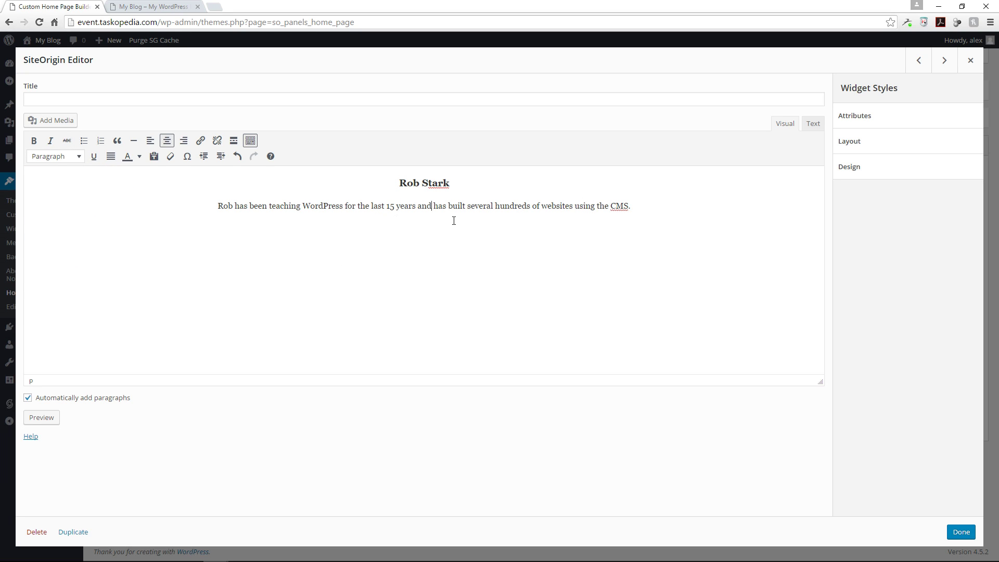
{"action": "left_click", "coordinate": [961, 532]}
Duplicate the instructor's editor widget twice and place one copy below the image in the second and third columns
{"action": "left_click", "coordinate": [352, 415]}
{"action": "left_click", "coordinate": [351, 443]}
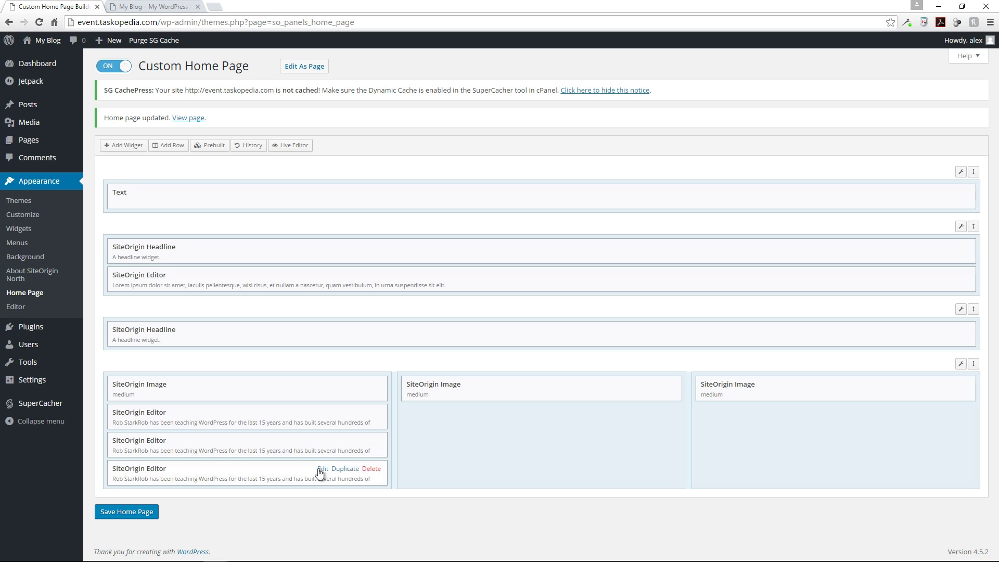
{"action": "left_click_drag", "start_coordinate": [309, 435], "coordinate": [593, 405]}
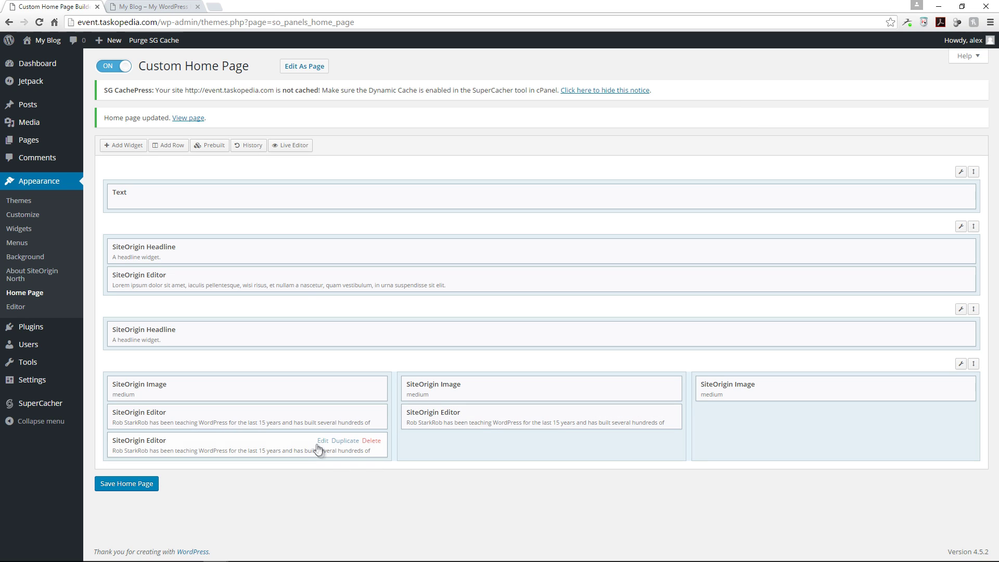
{"action": "left_click_drag", "start_coordinate": [354, 437], "coordinate": [897, 409]}
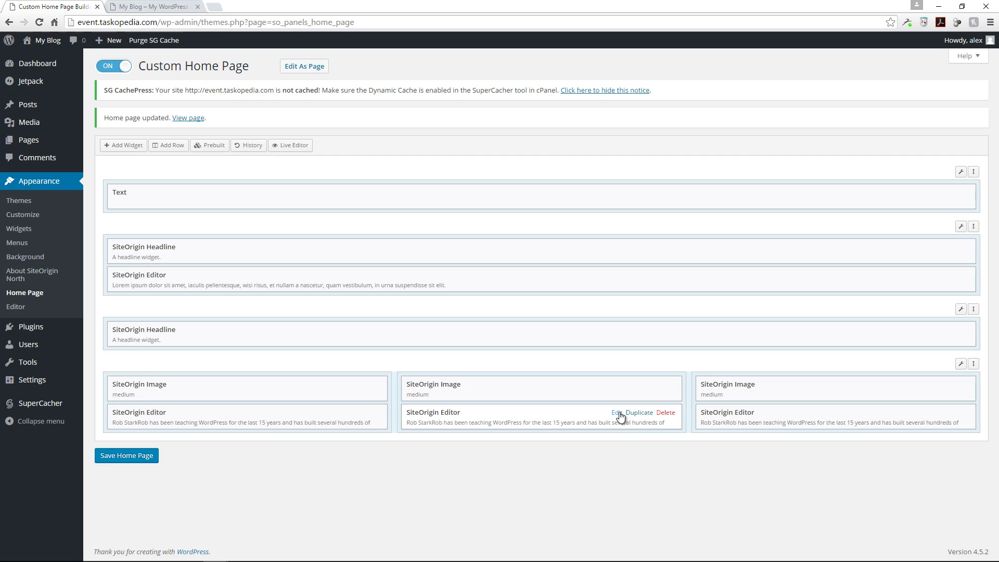
In the second column's editor widget, replace the heading with the second instructor's name
{"action": "left_click", "coordinate": [617, 413]}
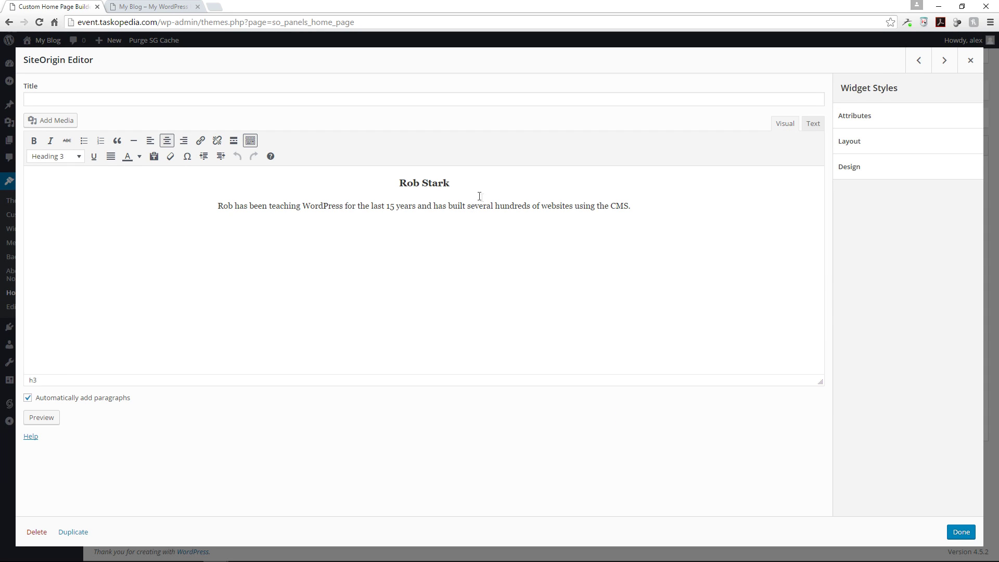
{"action": "left_click_drag", "start_coordinate": [465, 186], "coordinate": [401, 185]}
{"action": "type", "text": "Mar"}
{"action": "type", "text": "gaery "}
{"action": "type", "text": "T"}
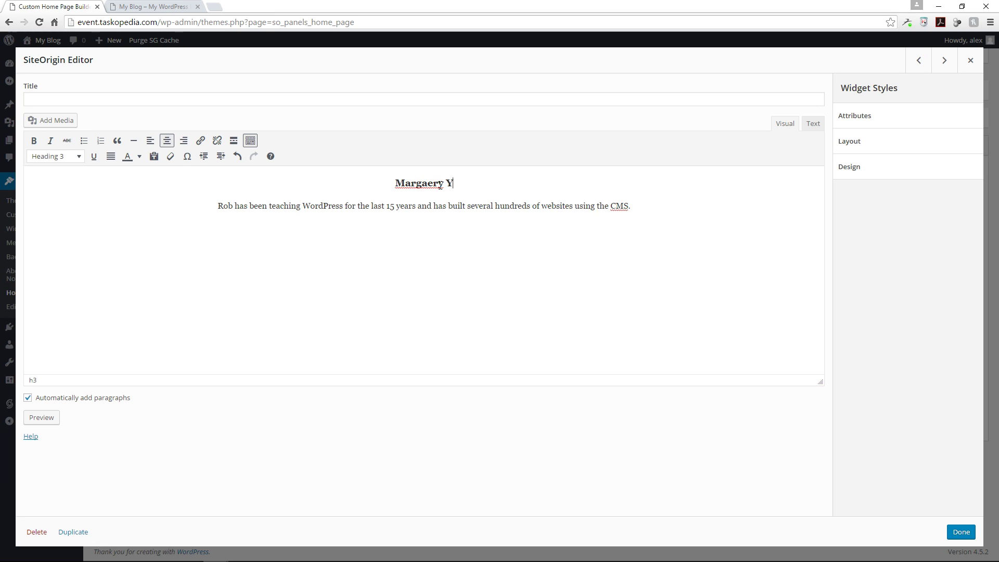
{"action": "key", "text": "BackSpace"}
{"action": "type", "text": "Tyrell"}
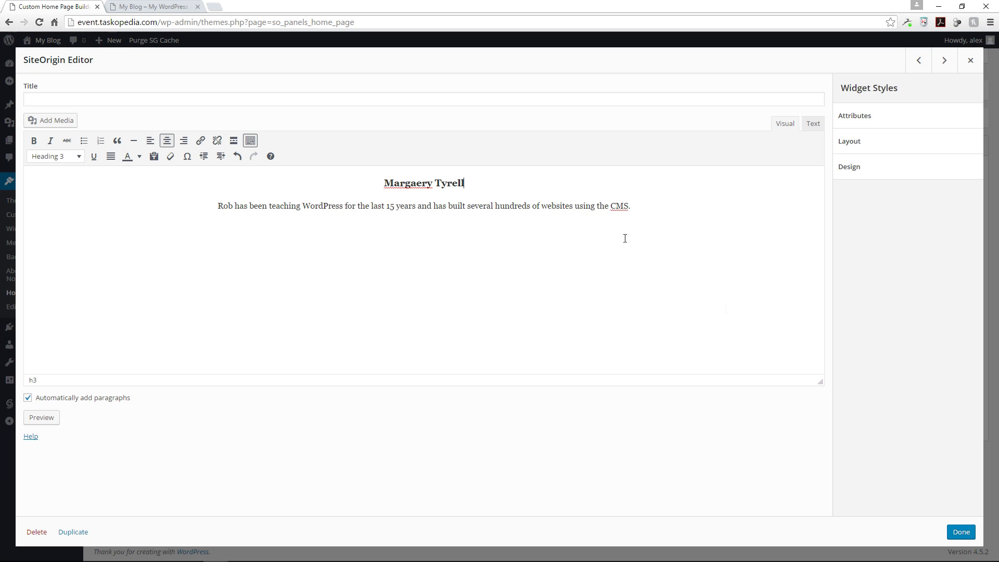
{"action": "left_click", "coordinate": [956, 532]}
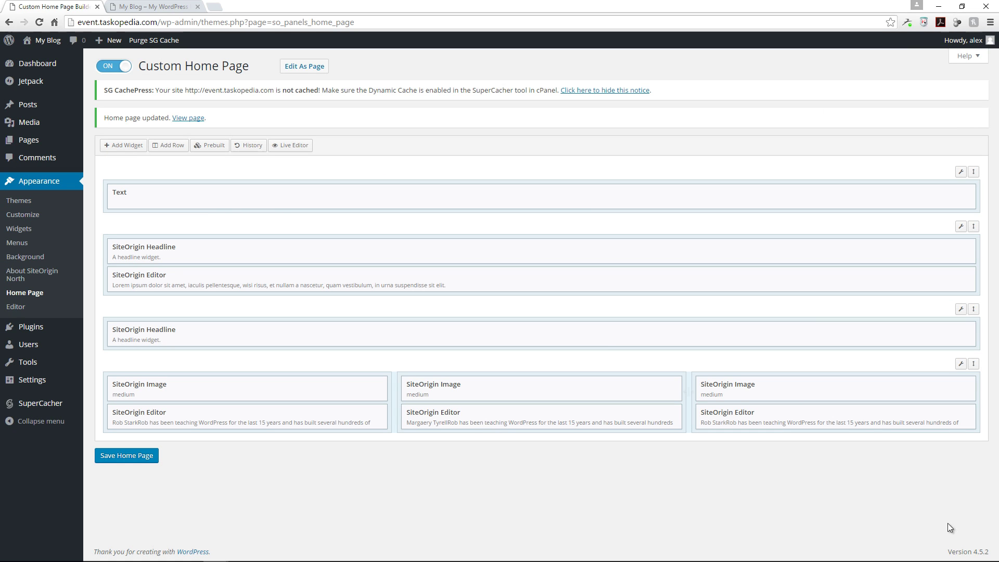
In the third column's editor widget, replace the heading with the third instructor's name
{"action": "mouse_move", "coordinate": [910, 416]}
{"action": "left_click", "coordinate": [911, 414]}
{"action": "left_click_drag", "start_coordinate": [470, 192], "coordinate": [394, 178]}
{"action": "type", "text": "Tyrion Lannister"}
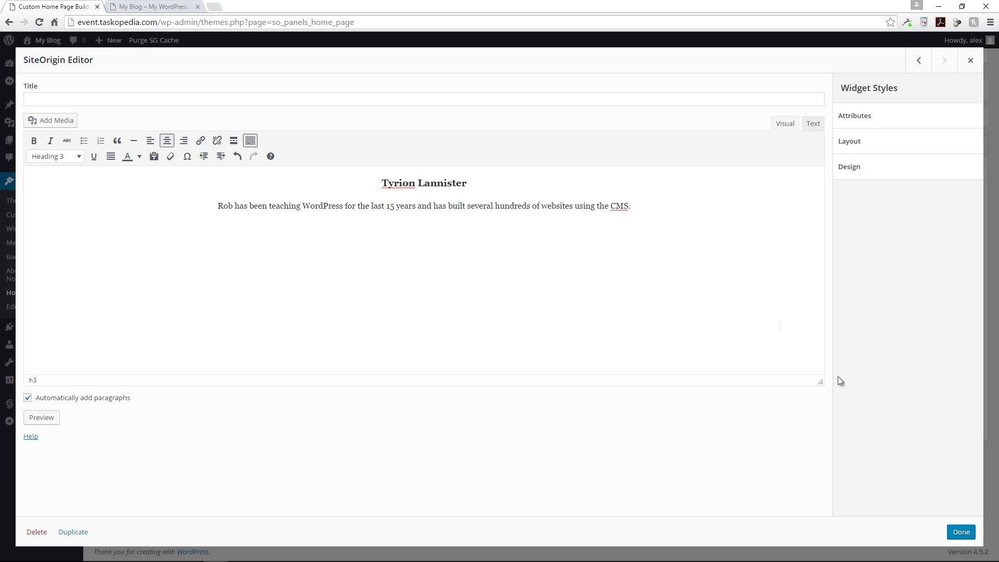
{"action": "left_click", "coordinate": [960, 531]}
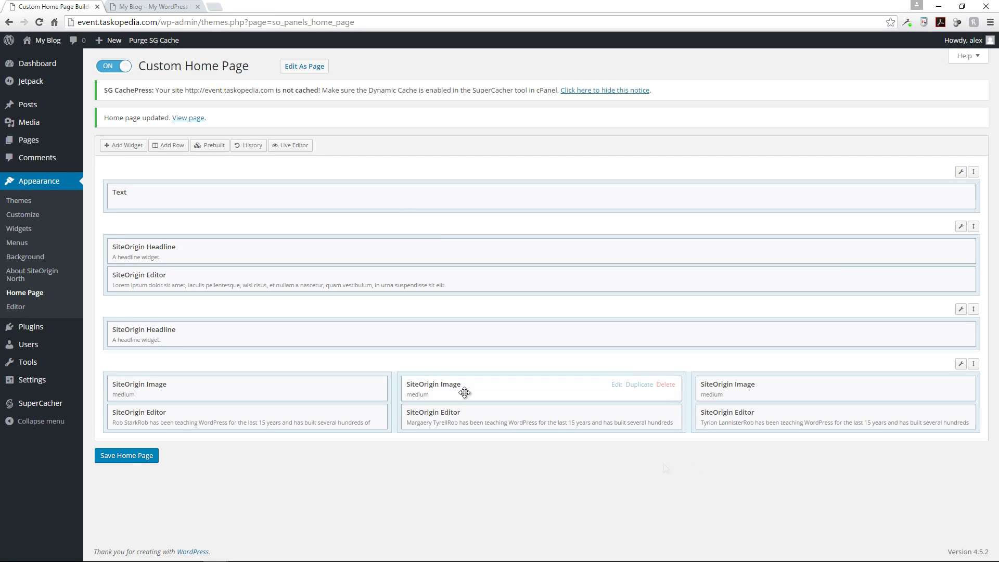
Save the home page and check the instructors' names and bios on the reloaded live page
{"action": "left_click", "coordinate": [142, 456]}
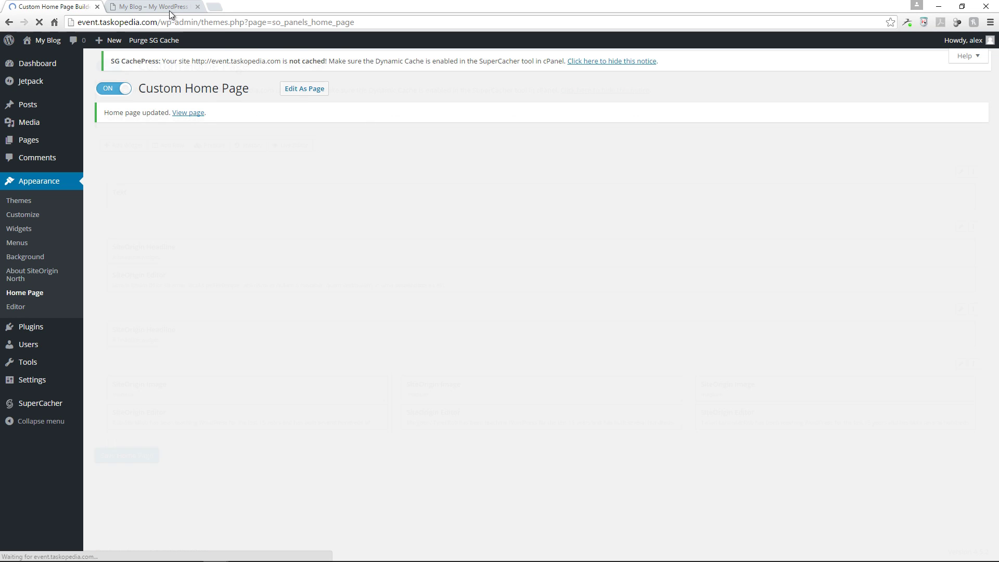
{"action": "left_click", "coordinate": [156, 7]}
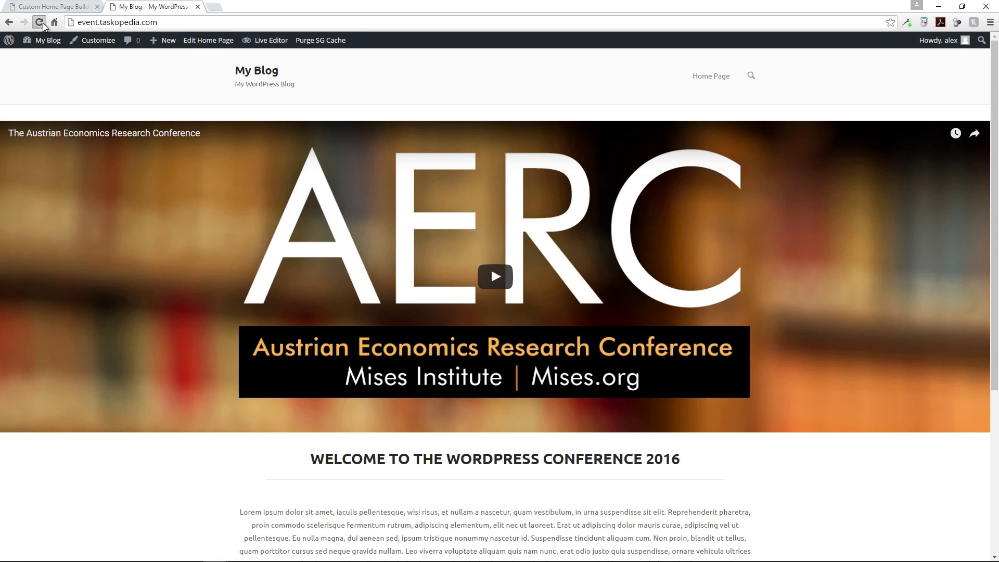
{"action": "left_click", "coordinate": [42, 23]}
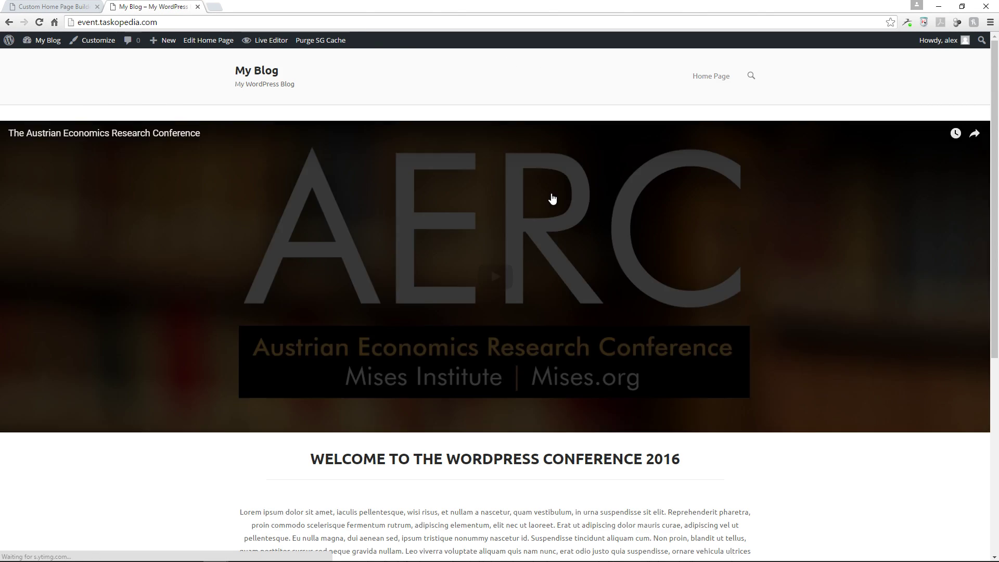
{"action": "scroll", "coordinate": [874, 411], "scroll_direction": "down", "scroll_amount": 6}
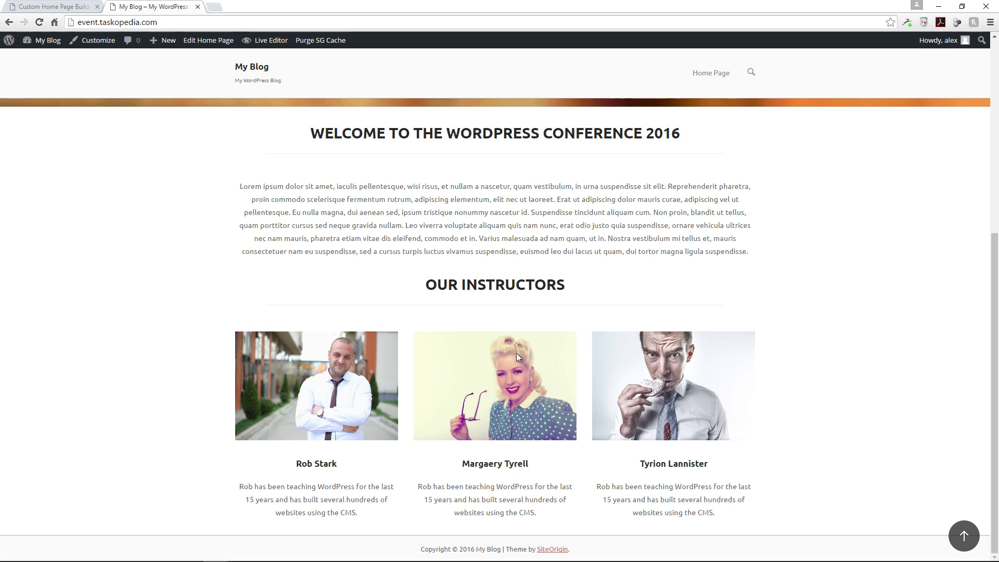
{"action": "scroll", "coordinate": [849, 429], "scroll_direction": "up", "scroll_amount": 3}
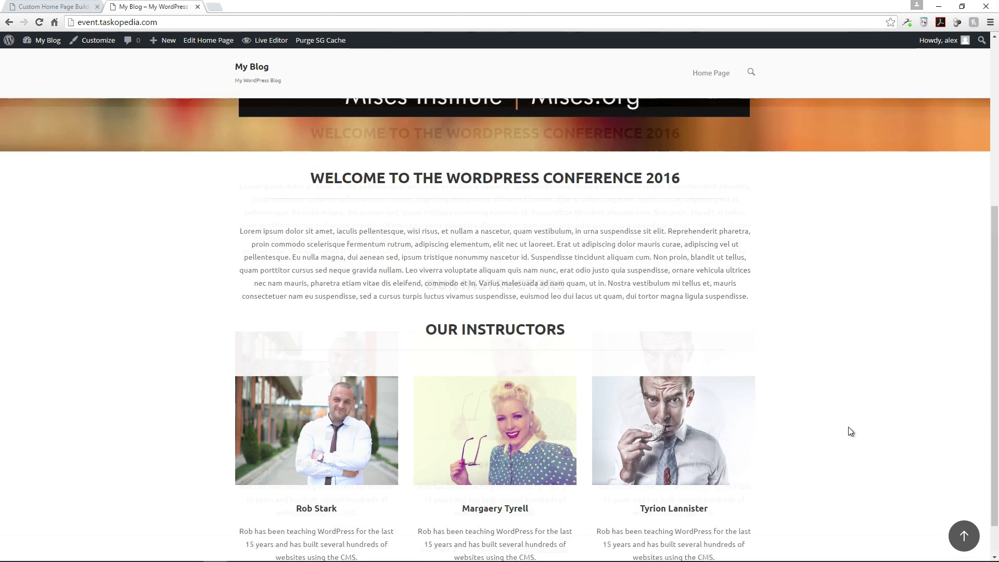
Back in the page builder, review the Title field and the Heading 3 name in the first column's editor widget
{"action": "left_click", "coordinate": [78, 6]}
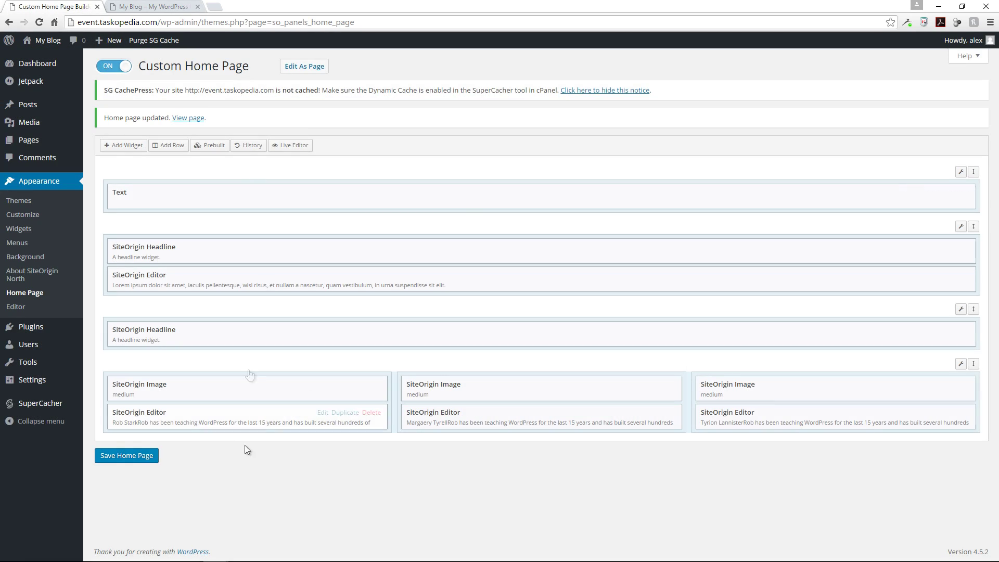
{"action": "left_click", "coordinate": [324, 413]}
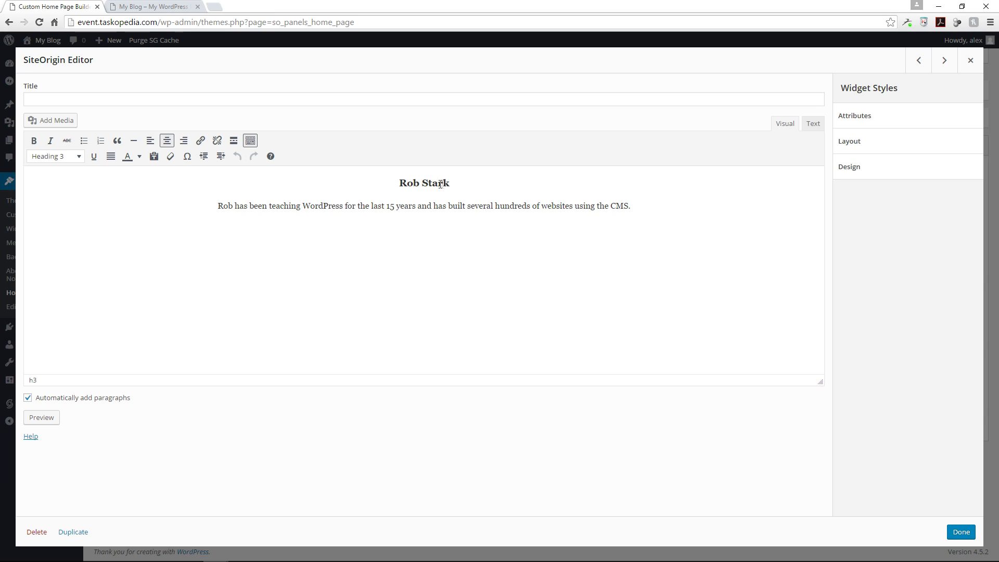
{"action": "left_click", "coordinate": [44, 98]}
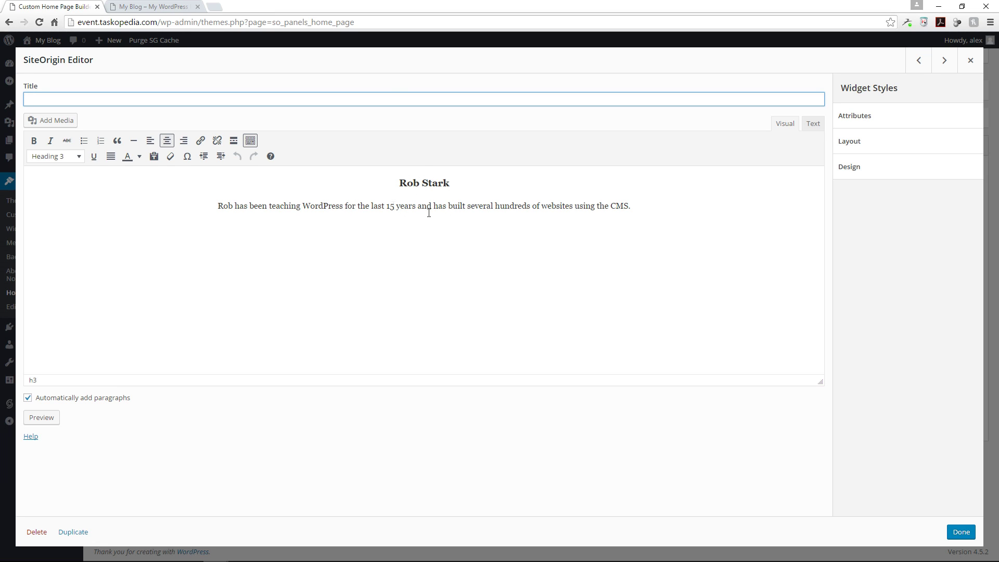
{"action": "left_click_drag", "start_coordinate": [456, 183], "coordinate": [367, 174]}
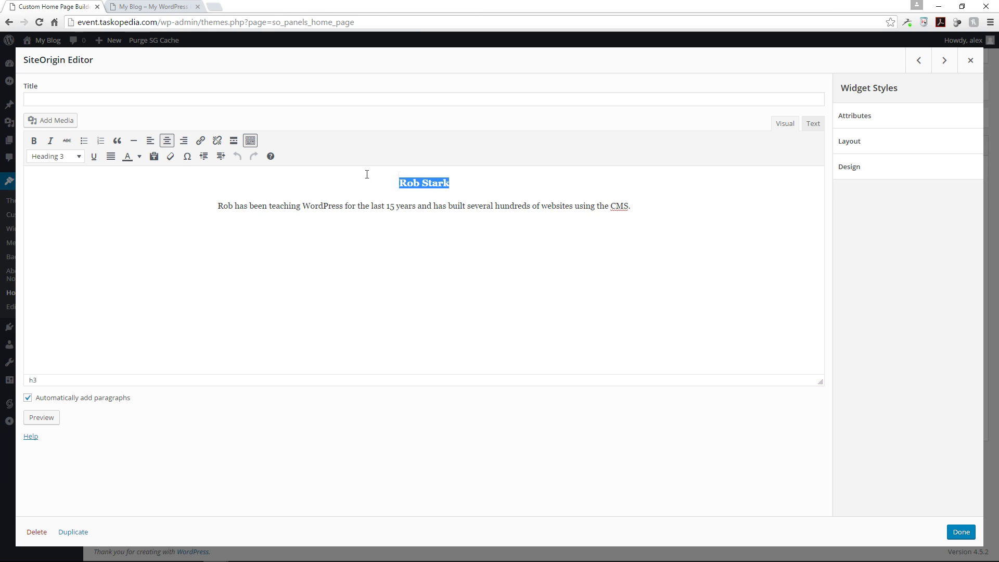
{"action": "left_click", "coordinate": [70, 98]}
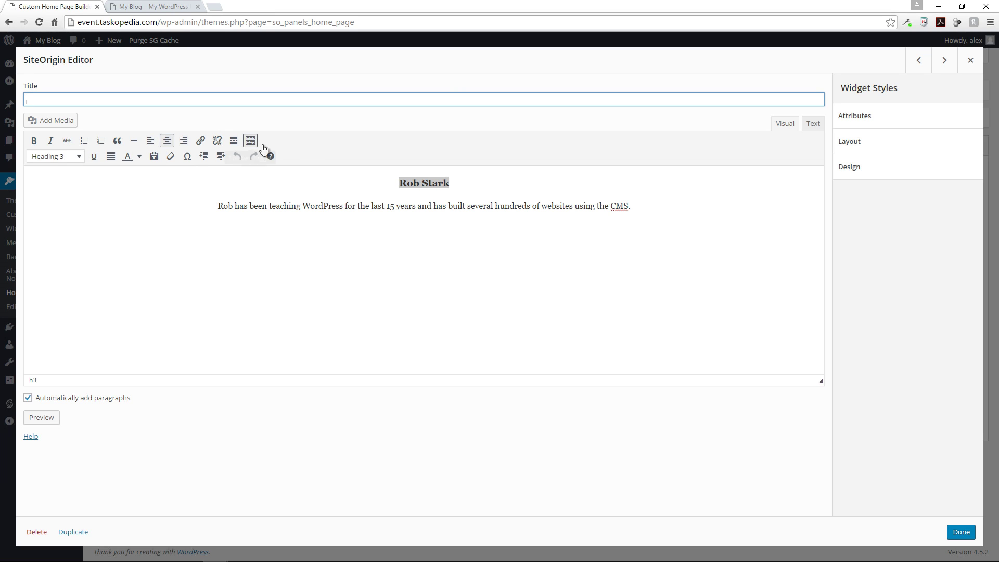
{"action": "triple_click", "coordinate": [417, 186]}
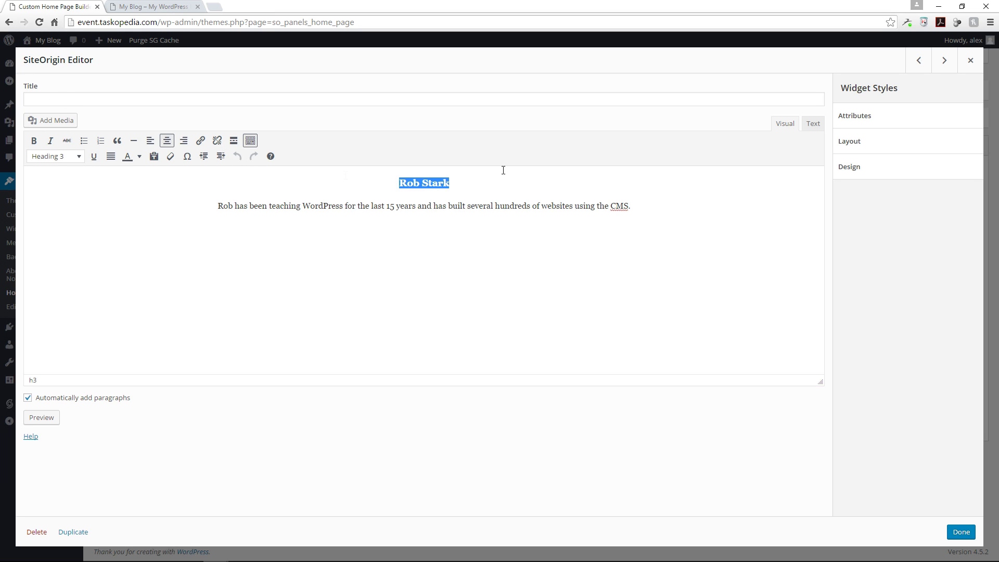
{"action": "left_click", "coordinate": [435, 185]}
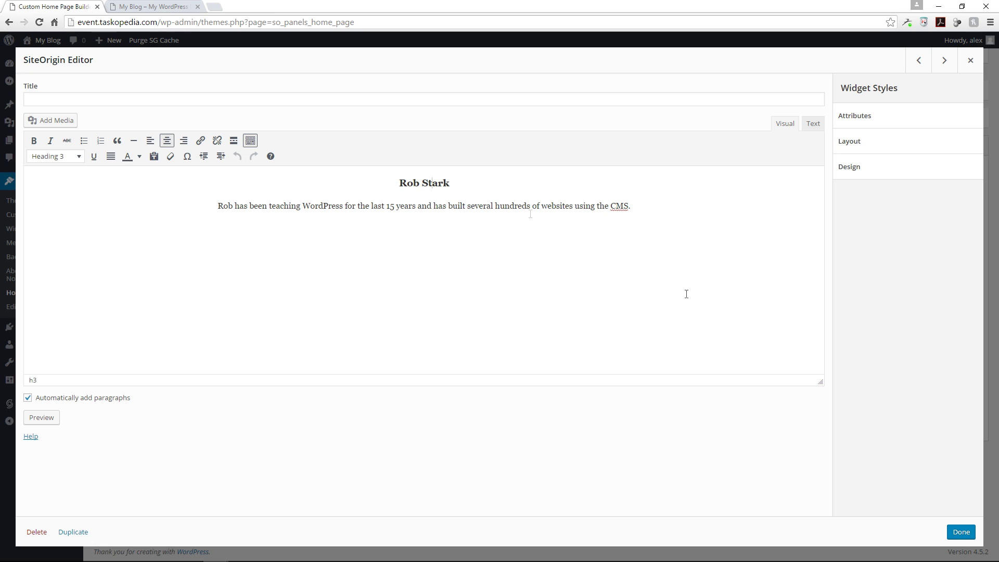
{"action": "left_click", "coordinate": [961, 532]}
Save the home page again and examine the individual bios in the Our Instructors section of the live page
{"action": "left_click", "coordinate": [155, 457]}
{"action": "left_click", "coordinate": [156, 7]}
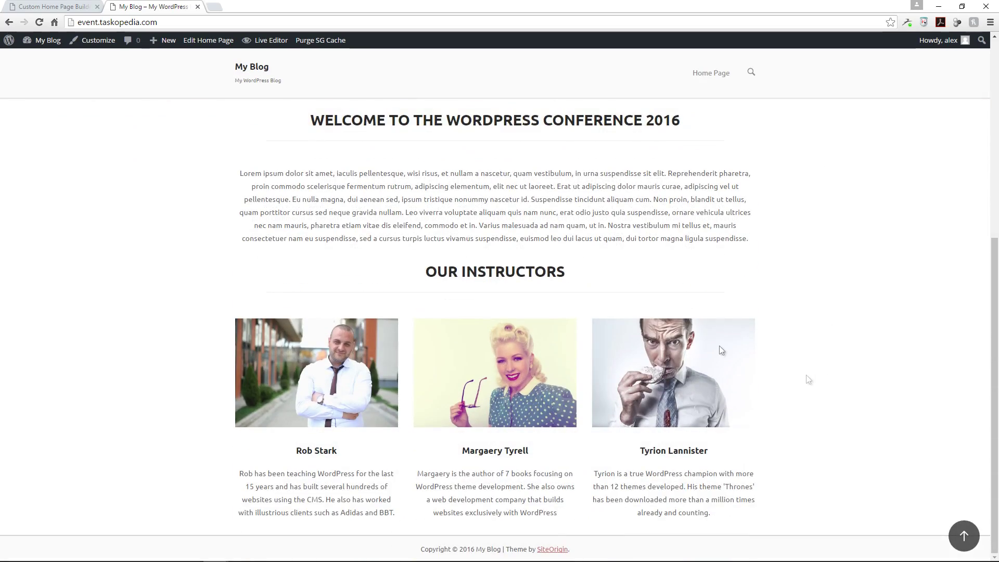
Back in the page builder, insert a one-column row and move it below the instructors row
{"action": "left_click", "coordinate": [58, 6]}
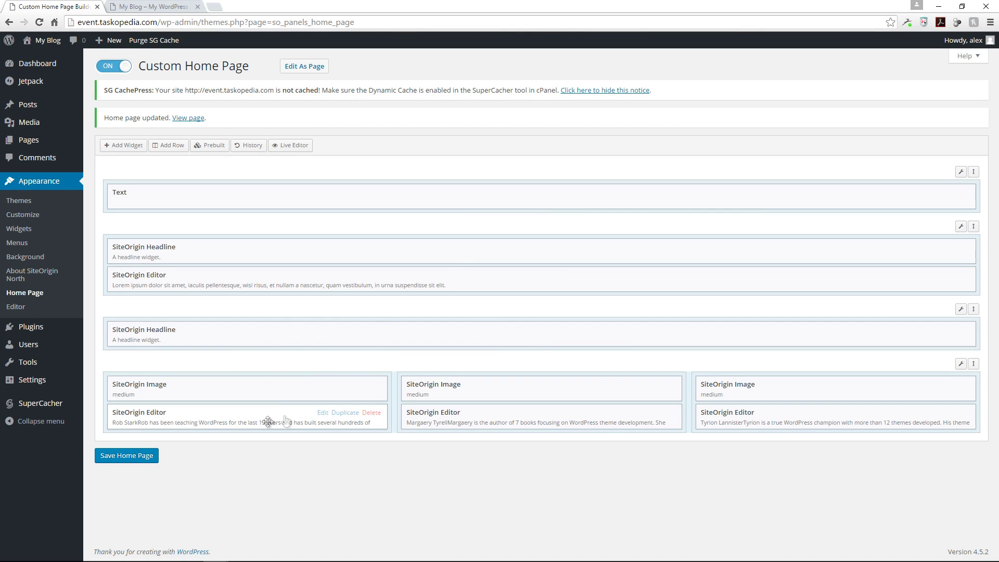
{"action": "left_click", "coordinate": [169, 147]}
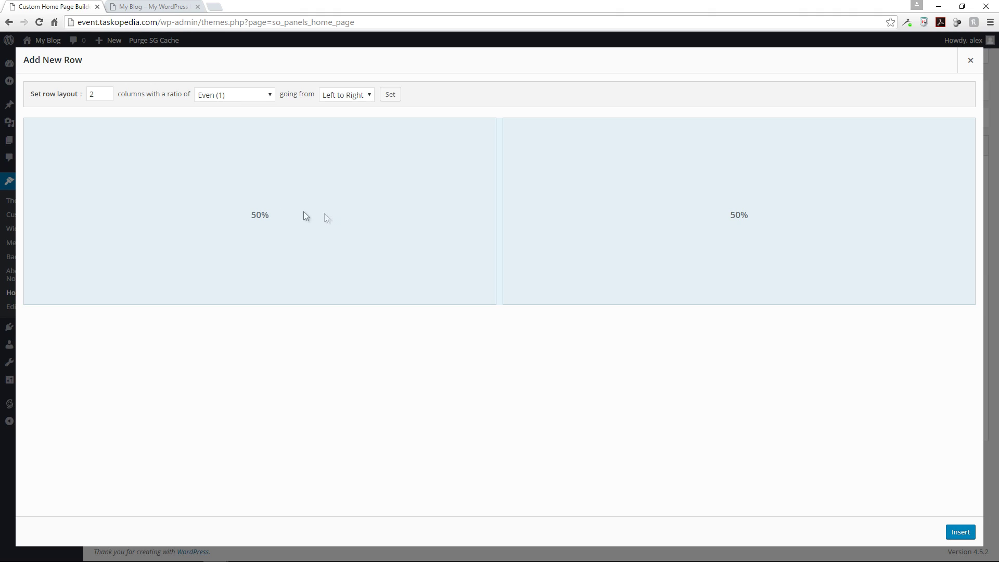
{"action": "left_click", "coordinate": [107, 96]}
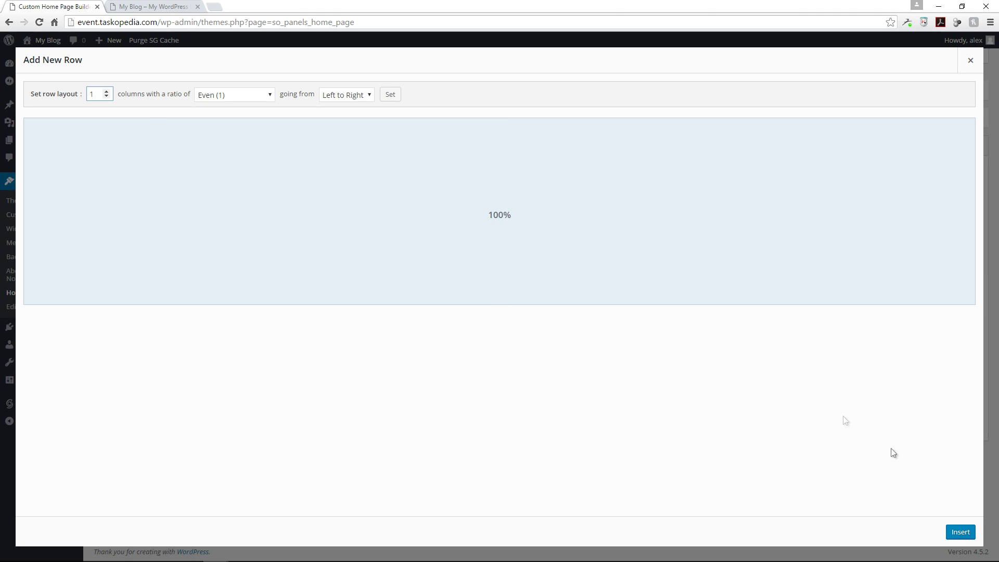
{"action": "left_click", "coordinate": [959, 533]}
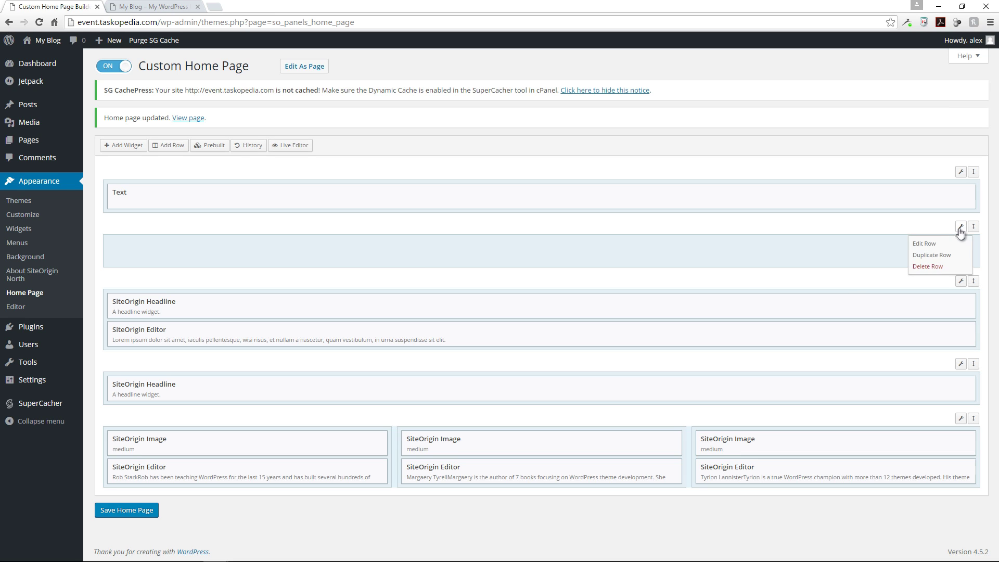
{"action": "left_click_drag", "start_coordinate": [973, 227], "coordinate": [945, 454]}
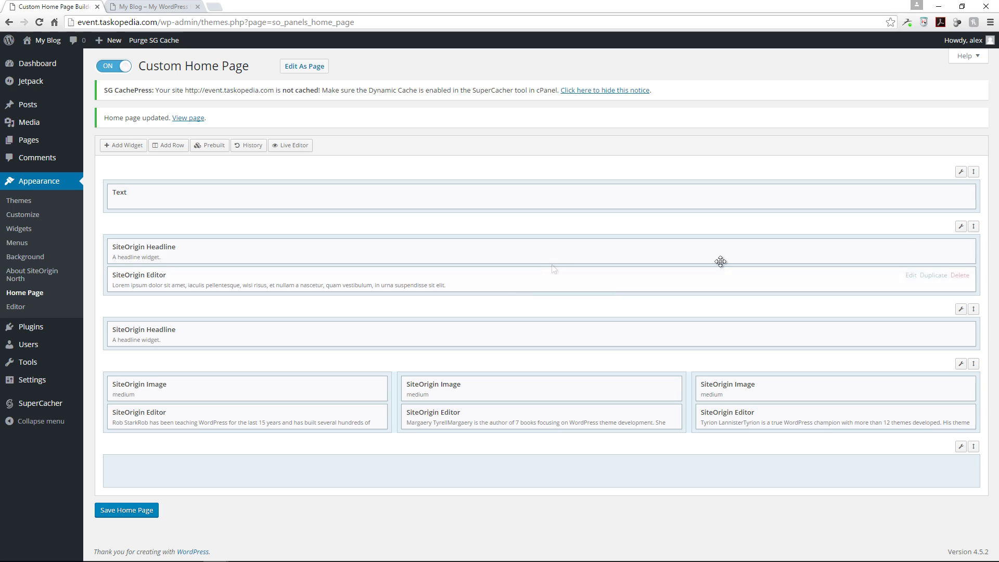
Duplicate the welcome headline widget, move the copy into the empty row below the instructors, and set its text to GALLERY
{"action": "left_click", "coordinate": [932, 252]}
{"action": "left_click_drag", "start_coordinate": [337, 281], "coordinate": [293, 475]}
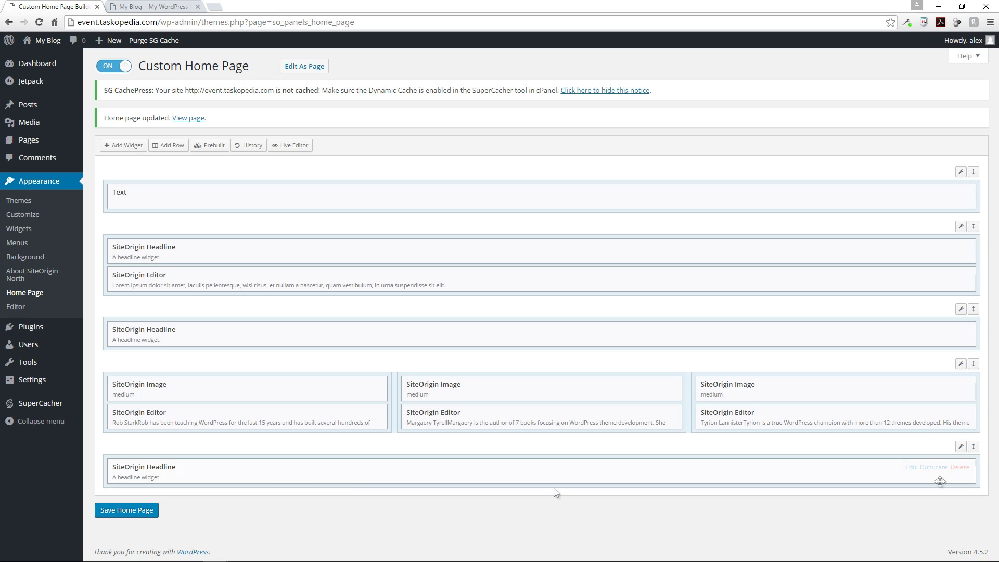
{"action": "left_click", "coordinate": [912, 467]}
{"action": "left_click_drag", "start_coordinate": [207, 128], "coordinate": [24, 135]}
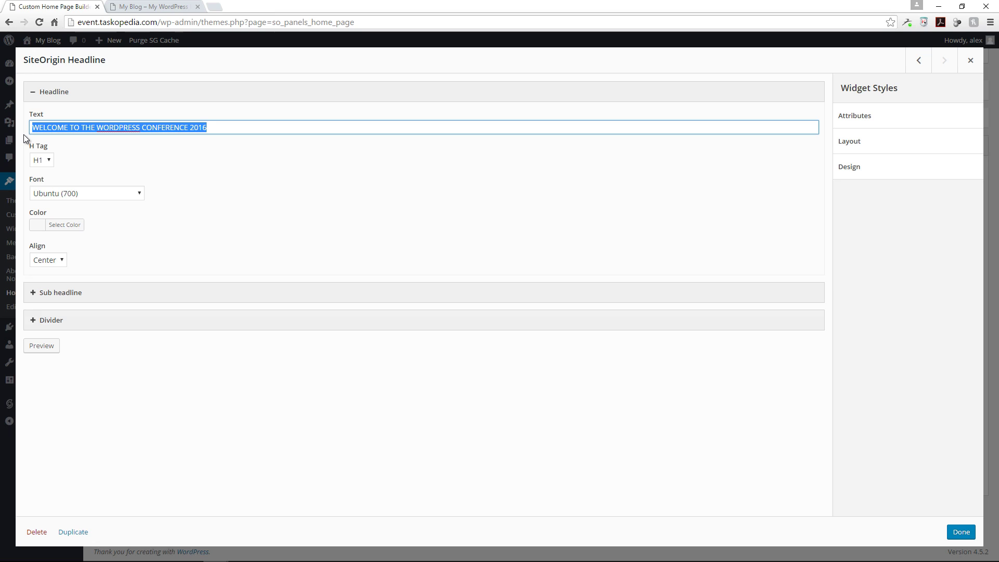
{"action": "type", "text": "Ga"}
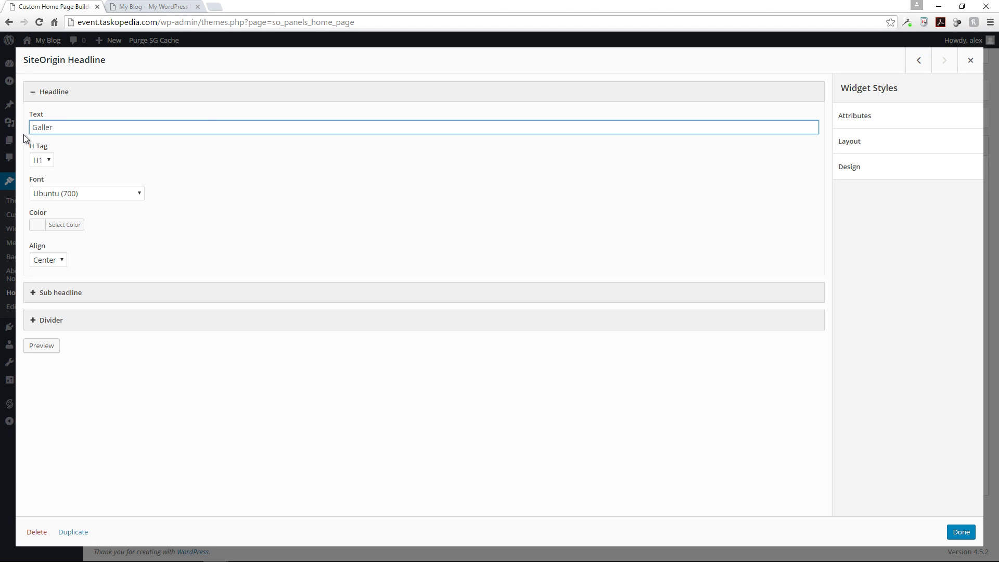
{"action": "type", "text": "LLERY"}
{"action": "left_click", "coordinate": [961, 532]}
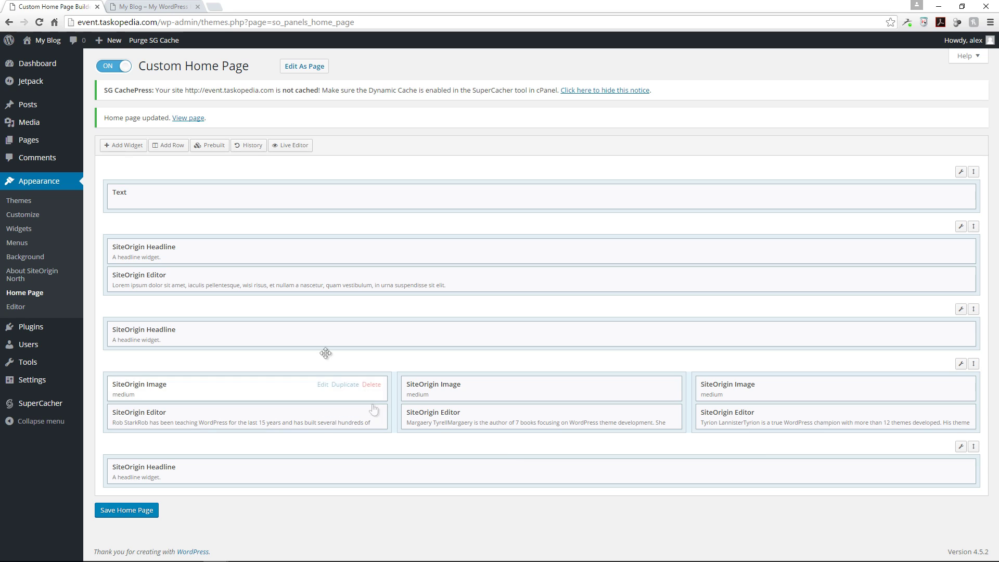
Insert a SiteOrigin Simple Masonry widget below the headline in the gallery row
{"action": "left_click", "coordinate": [131, 151]}
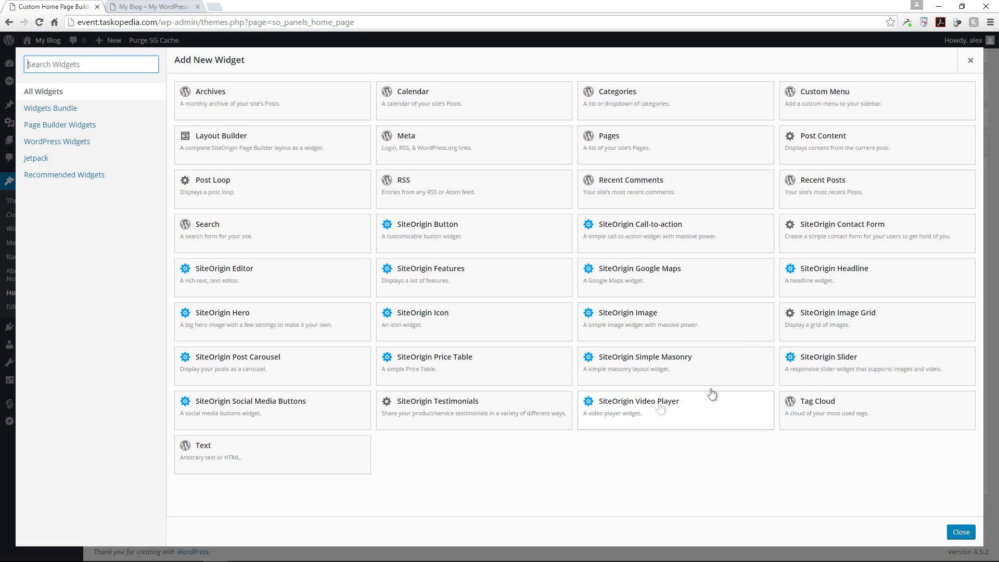
{"action": "left_click", "coordinate": [667, 370]}
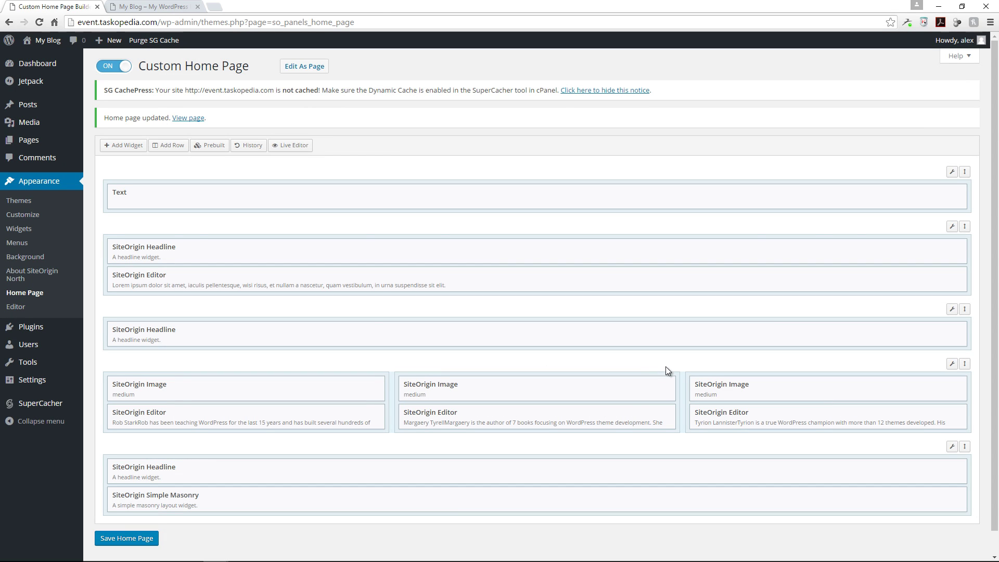
{"action": "scroll", "coordinate": [822, 447], "scroll_direction": "down", "scroll_amount": 1}
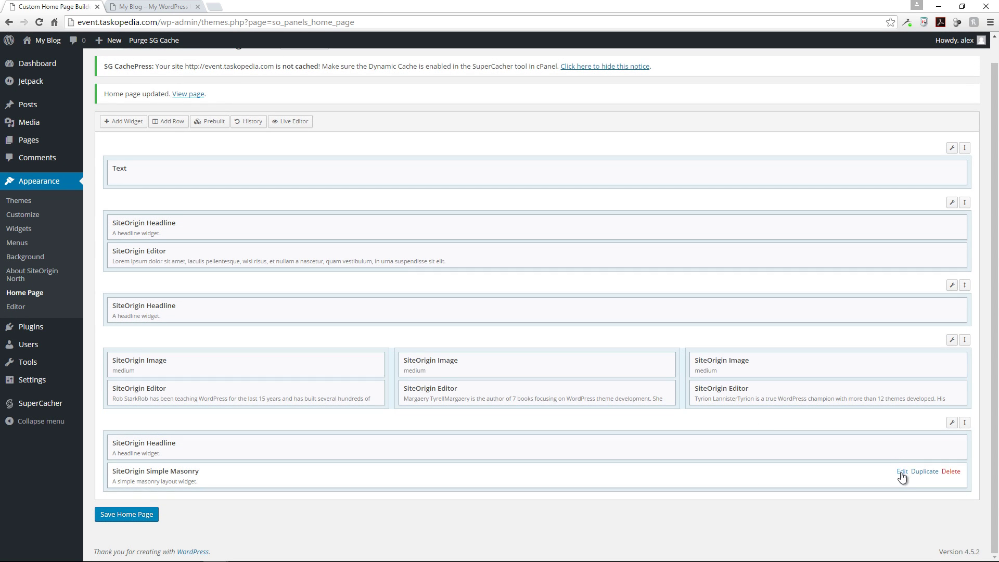
Add a first image item to the Simple Masonry widget using the pink seats picture luggage-1033000_960_720-1.jpg from the media library
{"action": "left_click", "coordinate": [901, 472]}
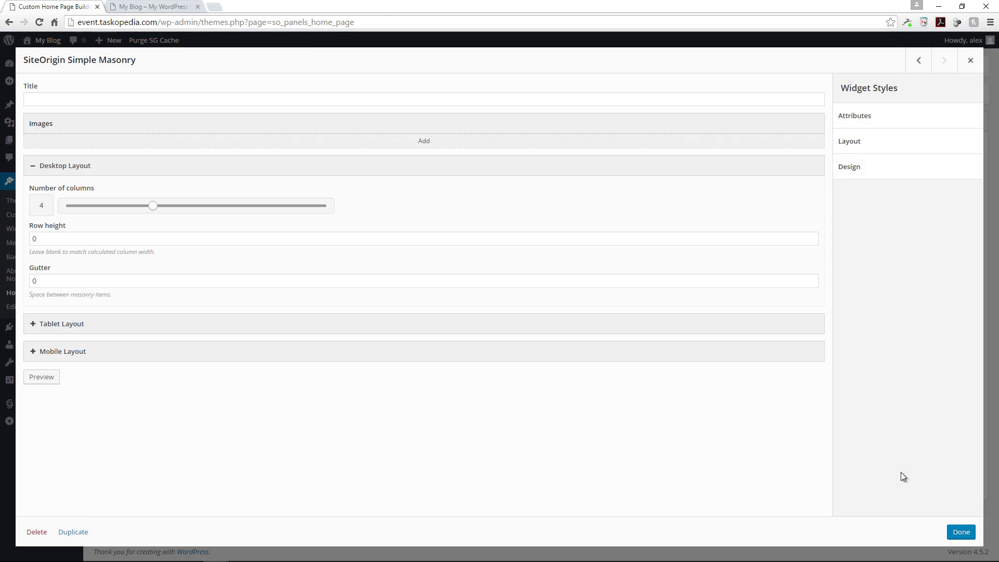
{"action": "left_click", "coordinate": [424, 140]}
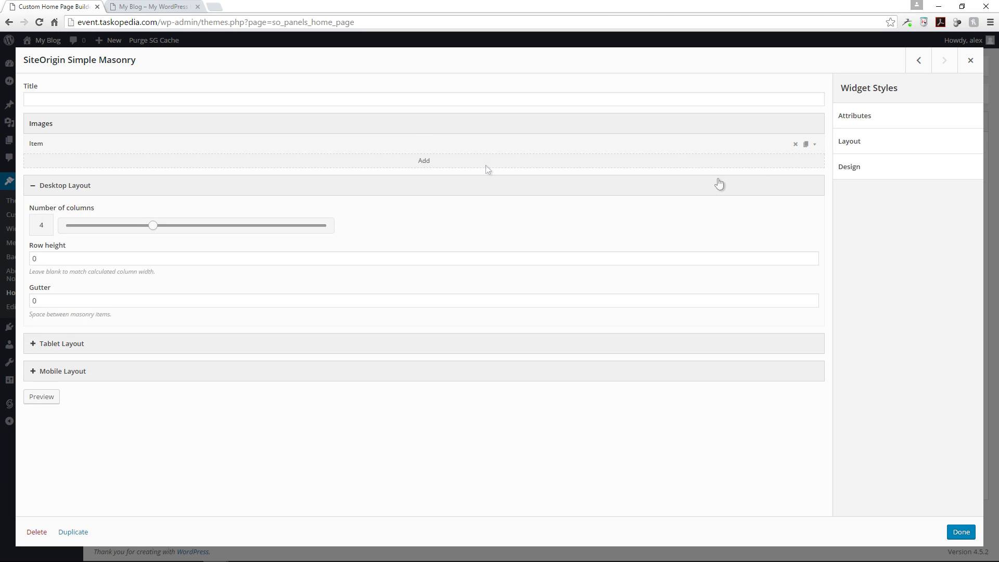
{"action": "left_click", "coordinate": [815, 148]}
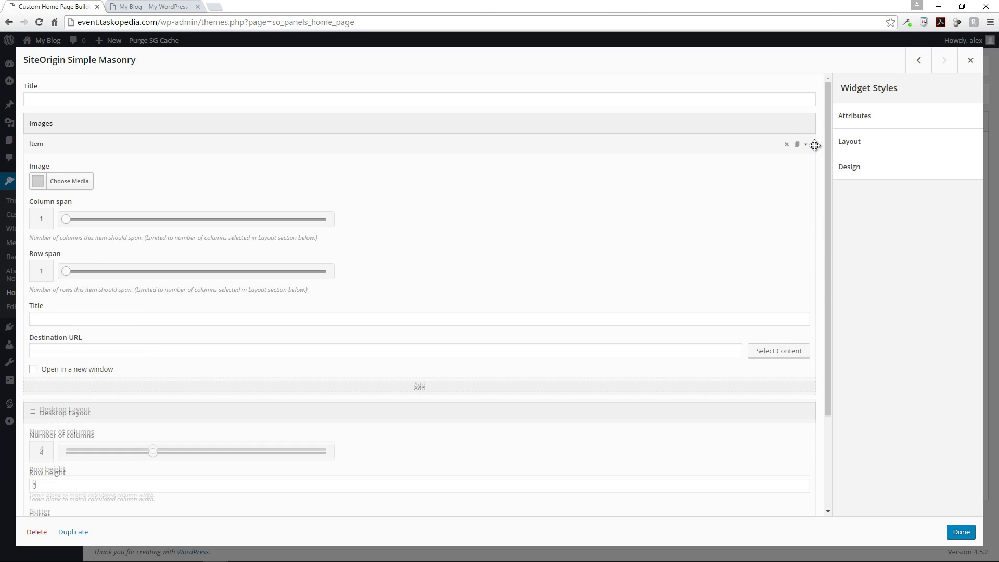
{"action": "left_click", "coordinate": [66, 182]}
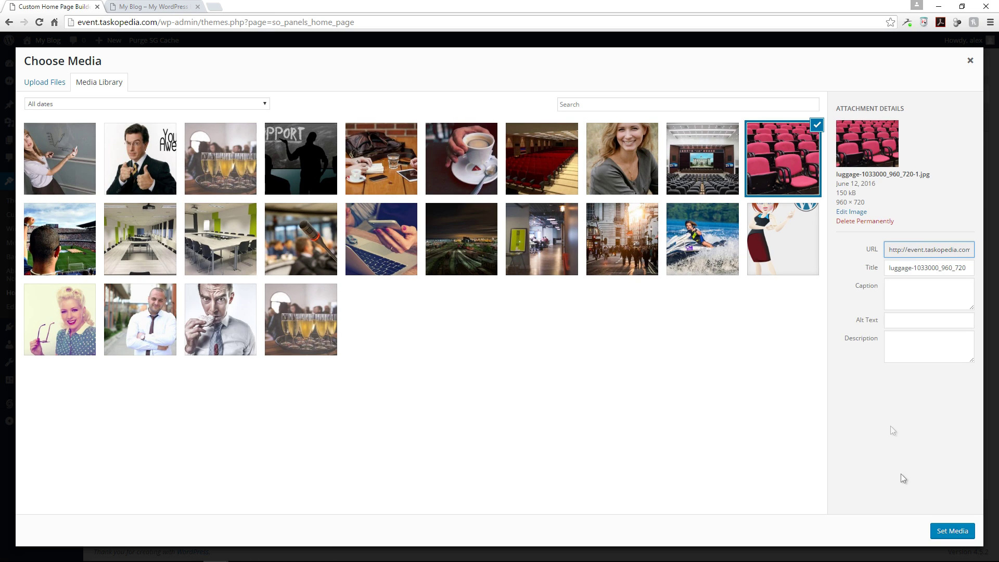
{"action": "left_click", "coordinate": [939, 532]}
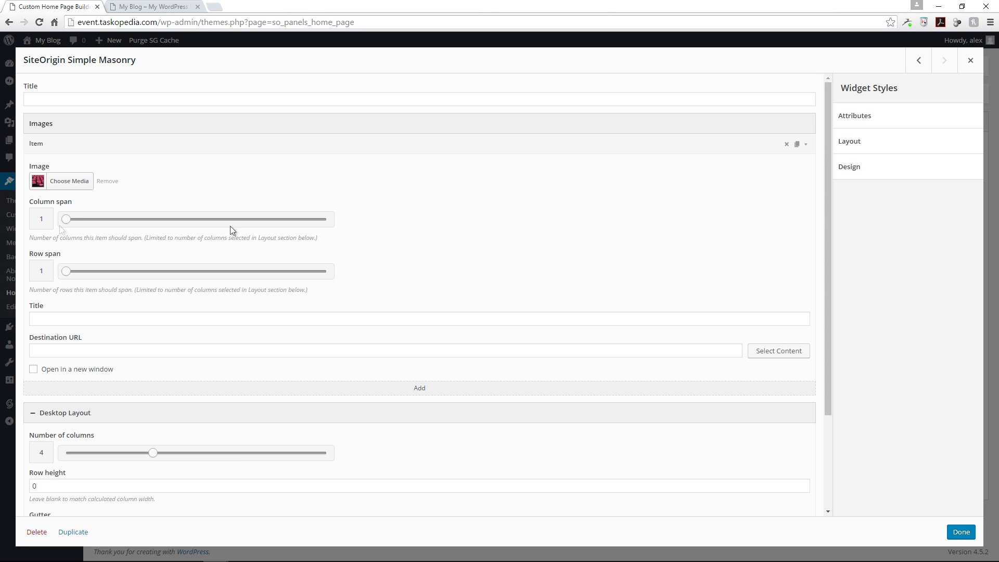
{"action": "left_click", "coordinate": [809, 151]}
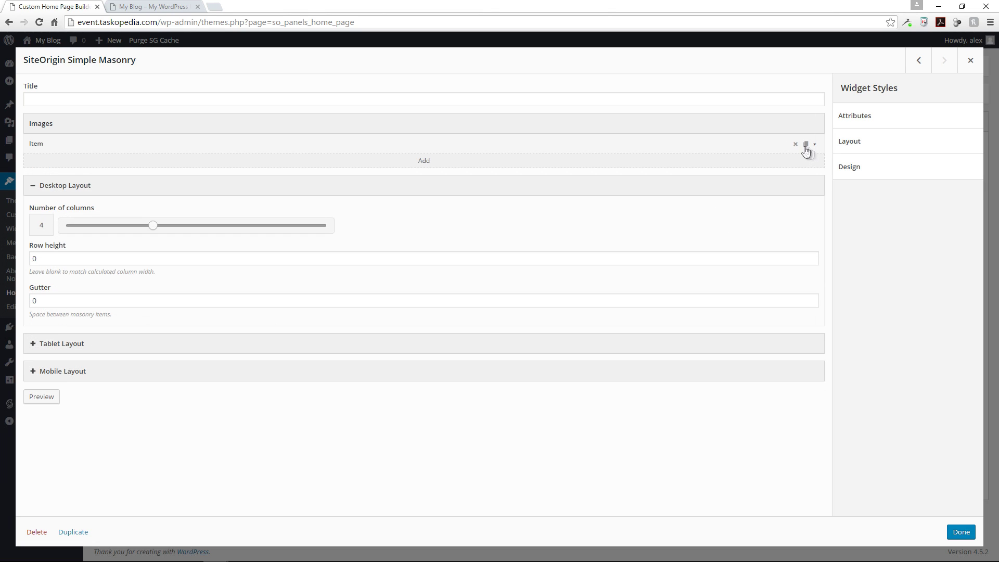
Add a second masonry image item with the long conference-room table picture from the media library
{"action": "left_click", "coordinate": [424, 162]}
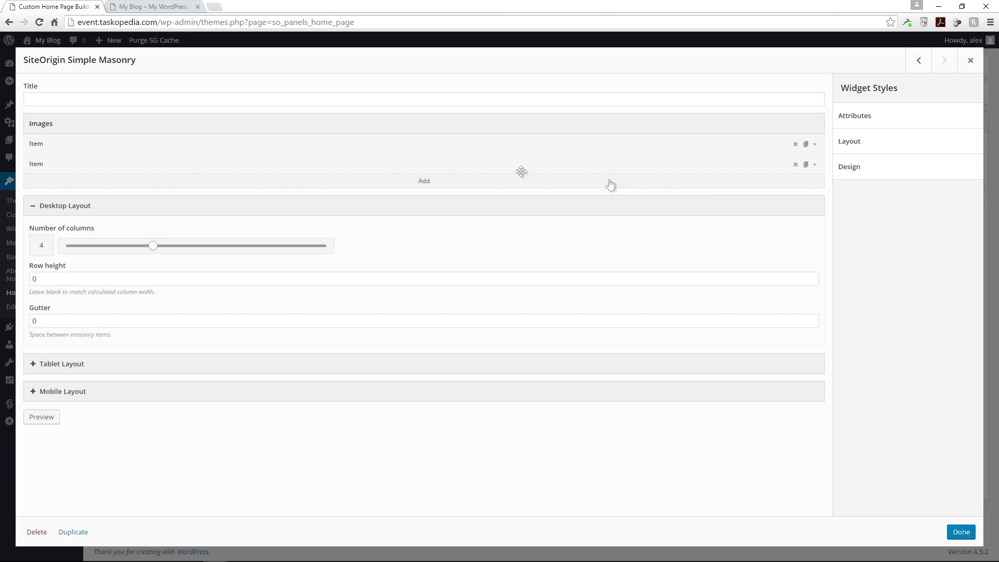
{"action": "left_click", "coordinate": [815, 168]}
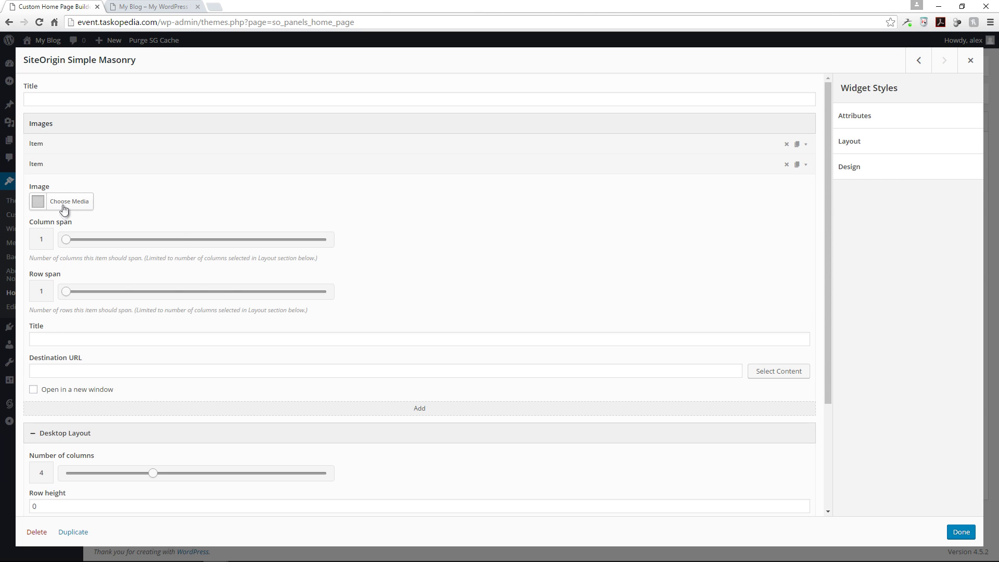
{"action": "left_click", "coordinate": [64, 209]}
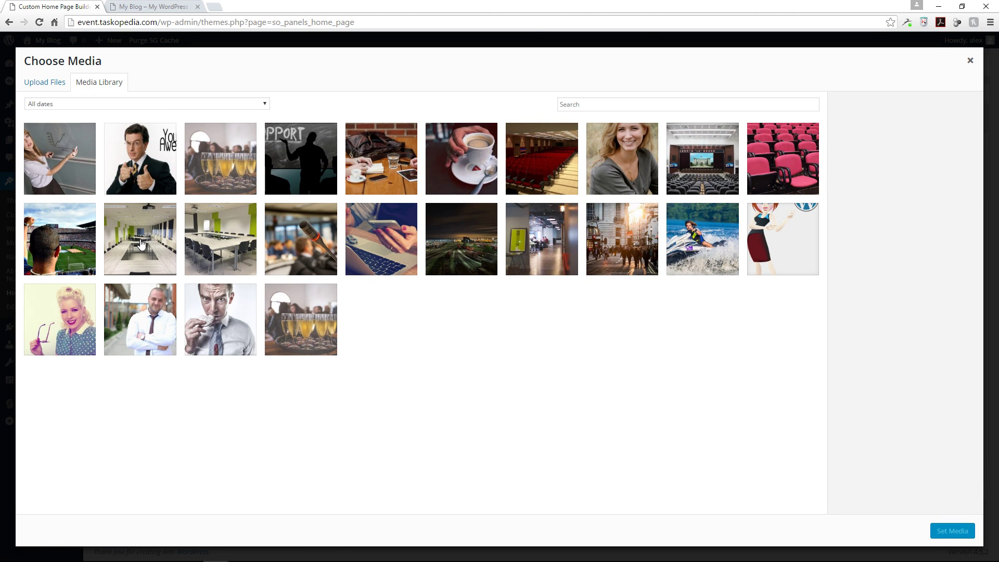
{"action": "left_click", "coordinate": [140, 243]}
{"action": "left_click", "coordinate": [950, 531]}
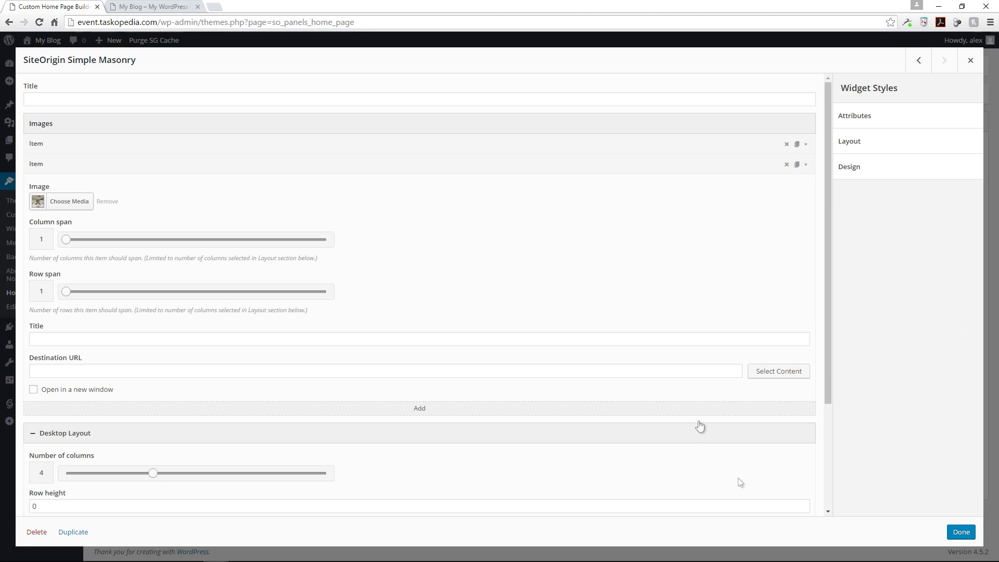
{"action": "left_click", "coordinate": [809, 170]}
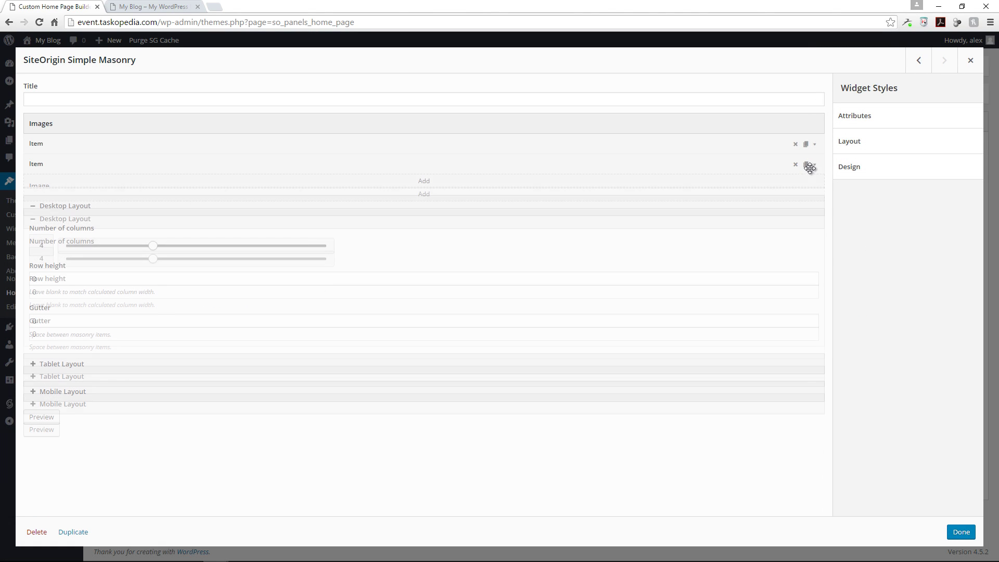
Add a third masonry image item with the picture of hands holding a phone over a laptop
{"action": "left_click", "coordinate": [428, 184]}
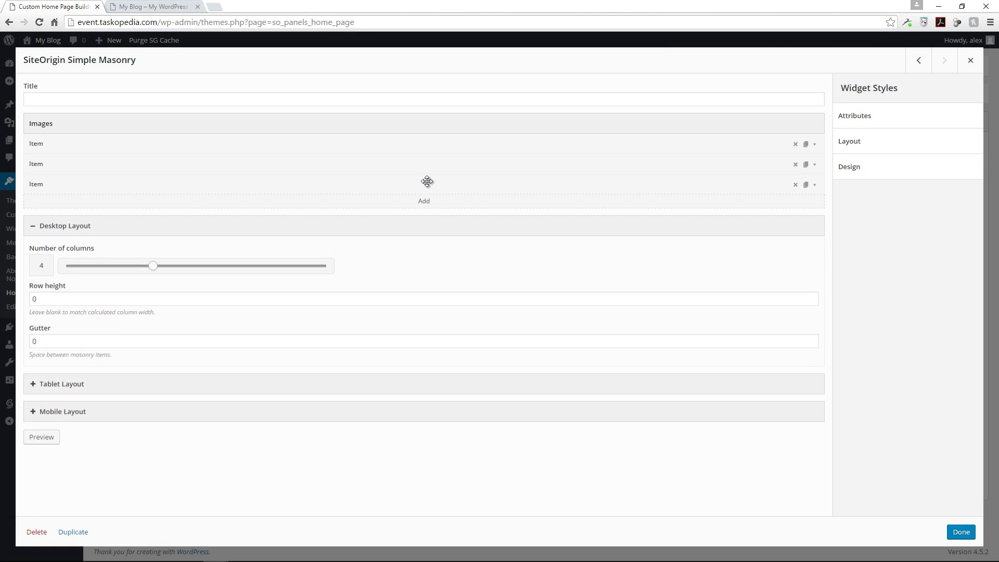
{"action": "left_click", "coordinate": [815, 185]}
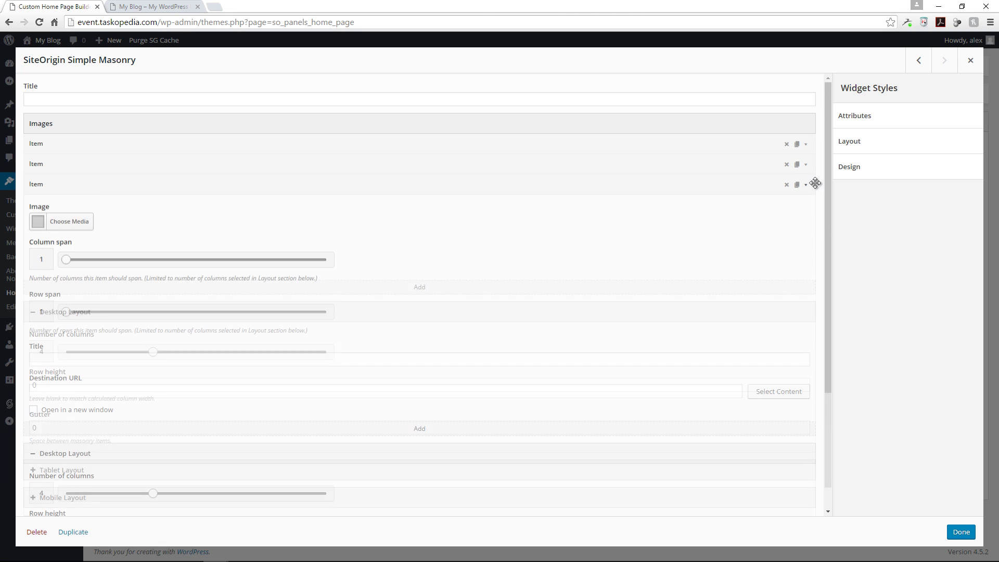
{"action": "left_click", "coordinate": [57, 225]}
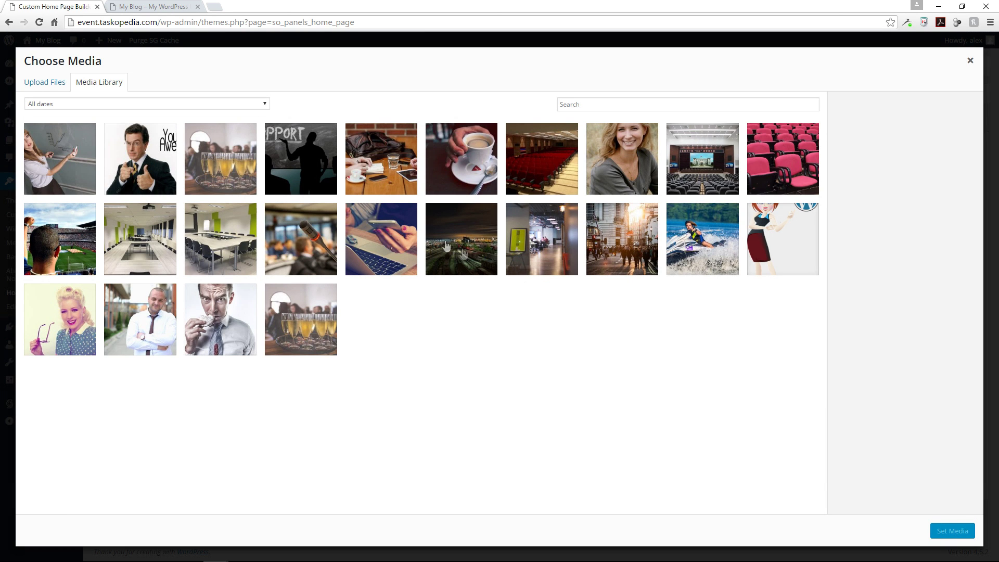
{"action": "left_click", "coordinate": [370, 244]}
{"action": "left_click", "coordinate": [945, 532]}
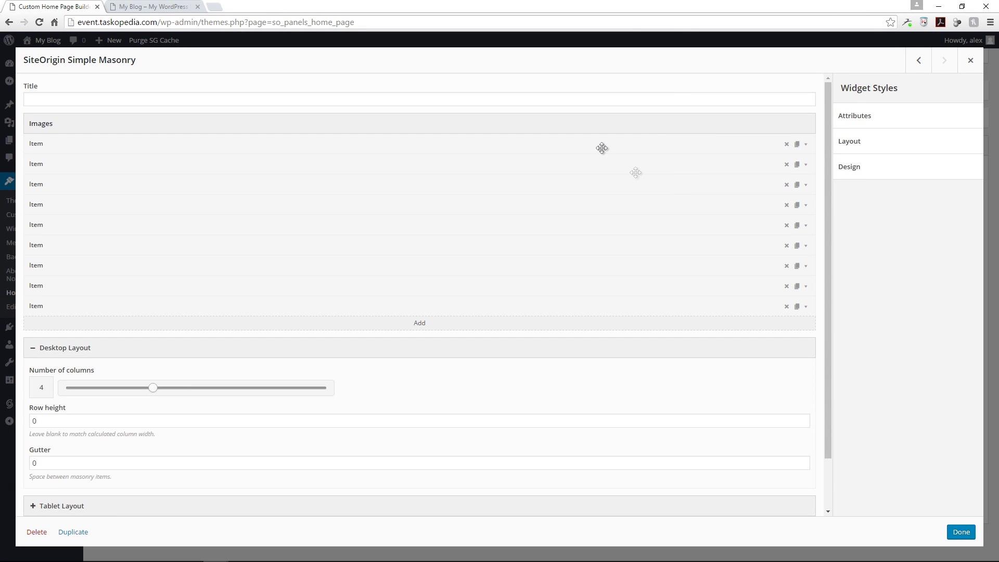
Set the number of columns in the masonry widget's Desktop Layout to 3
{"action": "scroll", "coordinate": [783, 185], "scroll_direction": "down", "scroll_amount": 1}
{"action": "scroll", "coordinate": [791, 184], "scroll_direction": "up", "scroll_amount": 1}
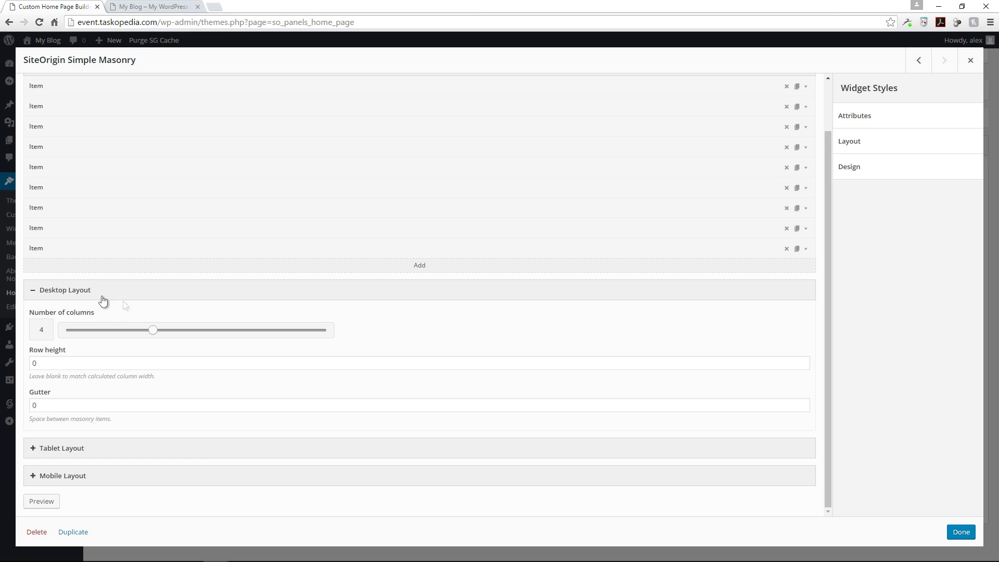
{"action": "left_click", "coordinate": [70, 292]}
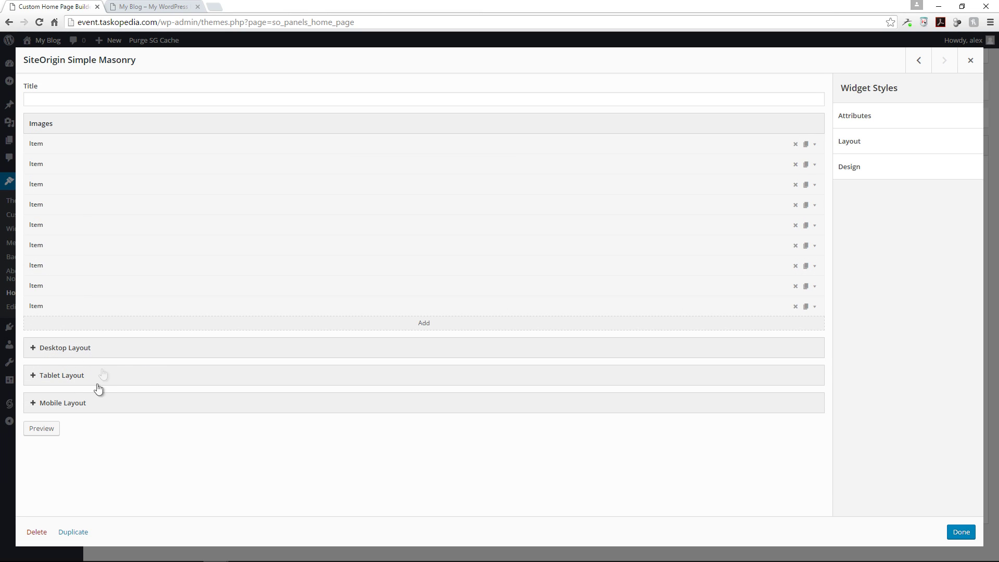
{"action": "left_click", "coordinate": [118, 356]}
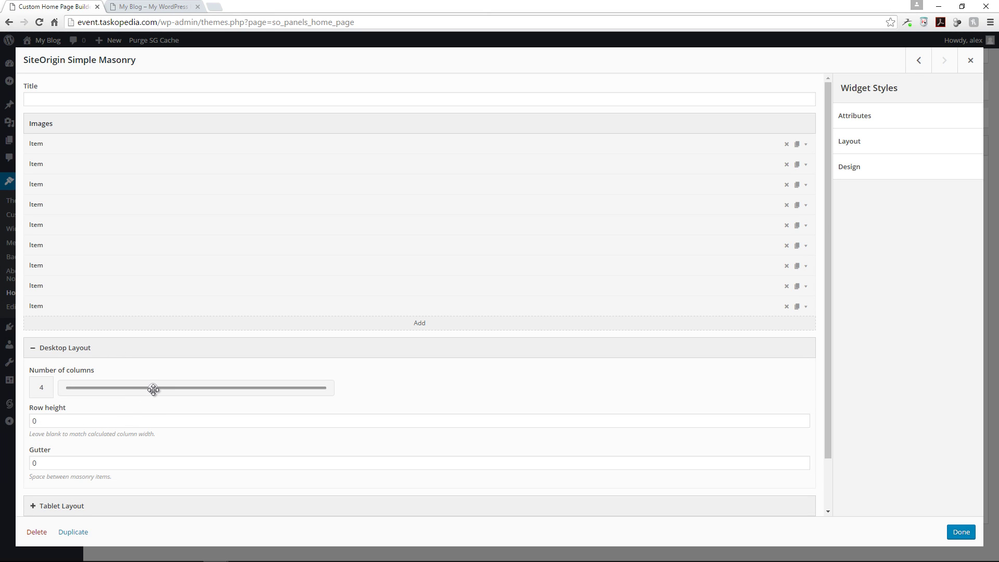
{"action": "left_click_drag", "start_coordinate": [145, 390], "coordinate": [124, 388]}
Review the column, row height and gutter settings under Tablet Layout and Mobile Layout, and finish editing the masonry widget
{"action": "scroll", "coordinate": [390, 453], "scroll_direction": "down", "scroll_amount": 1}
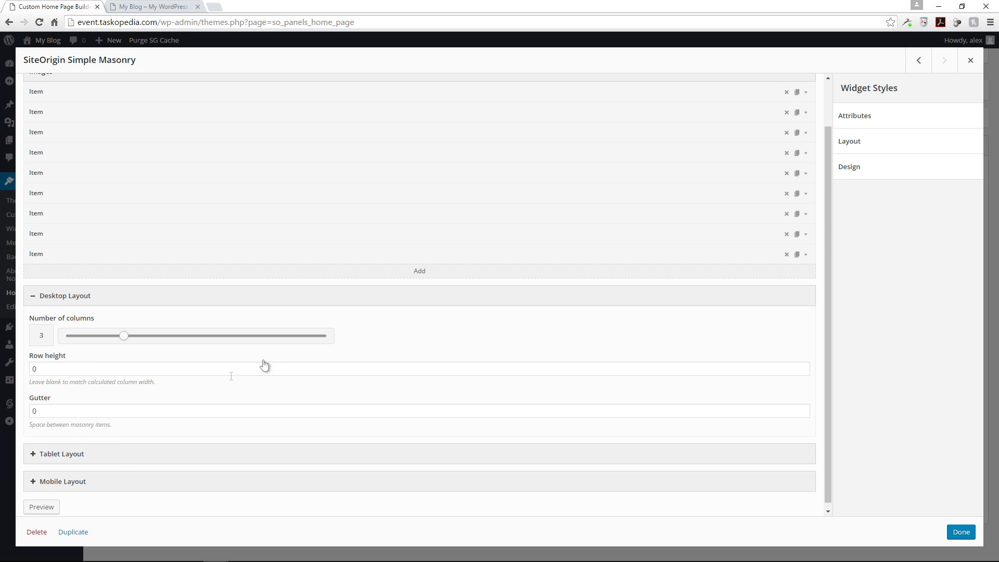
{"action": "left_click", "coordinate": [132, 463]}
{"action": "scroll", "coordinate": [176, 435], "scroll_direction": "down", "scroll_amount": 2}
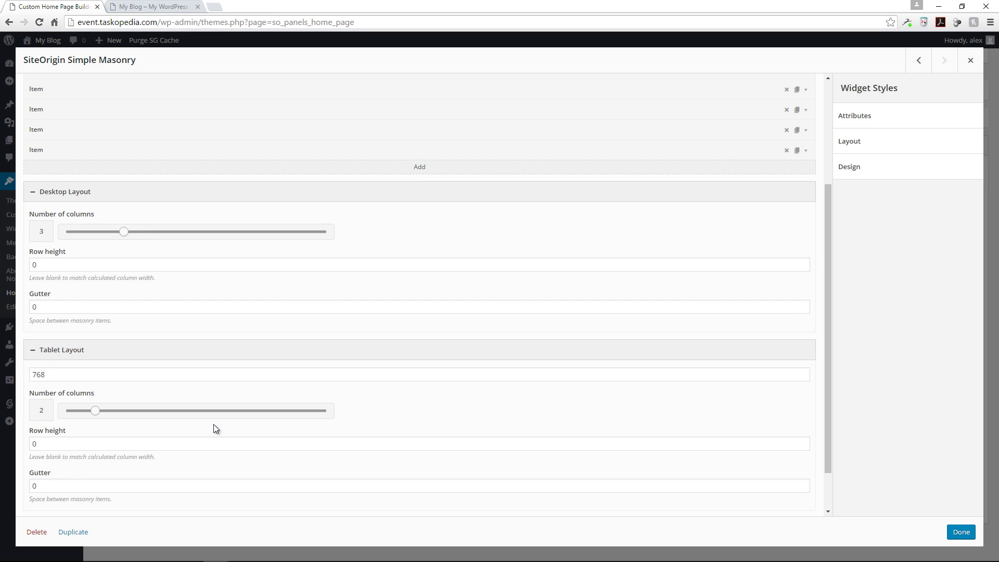
{"action": "scroll", "coordinate": [215, 428], "scroll_direction": "down", "scroll_amount": 1}
{"action": "left_click", "coordinate": [154, 474]}
{"action": "scroll", "coordinate": [172, 473], "scroll_direction": "down", "scroll_amount": 2}
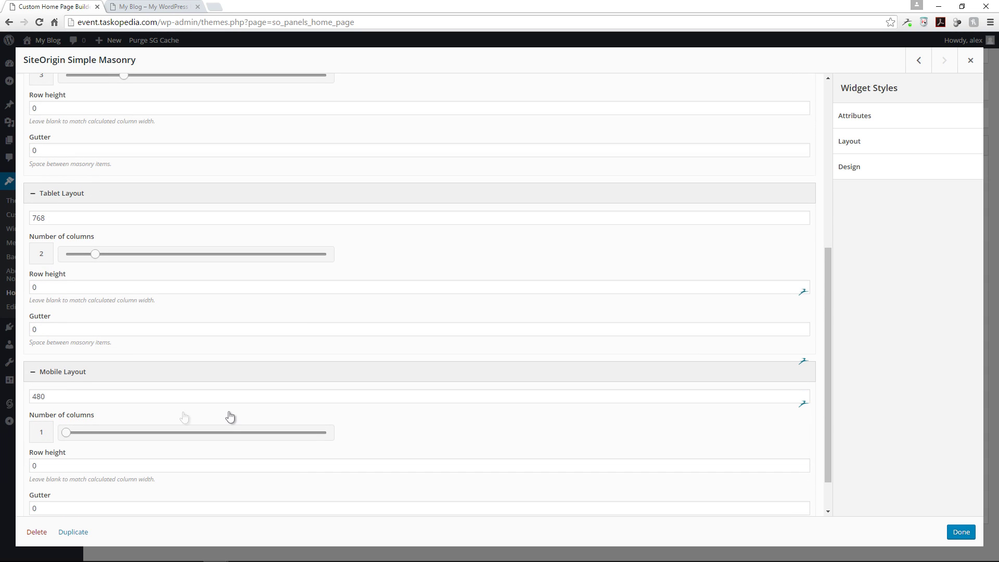
{"action": "scroll", "coordinate": [277, 414], "scroll_direction": "down", "scroll_amount": 1}
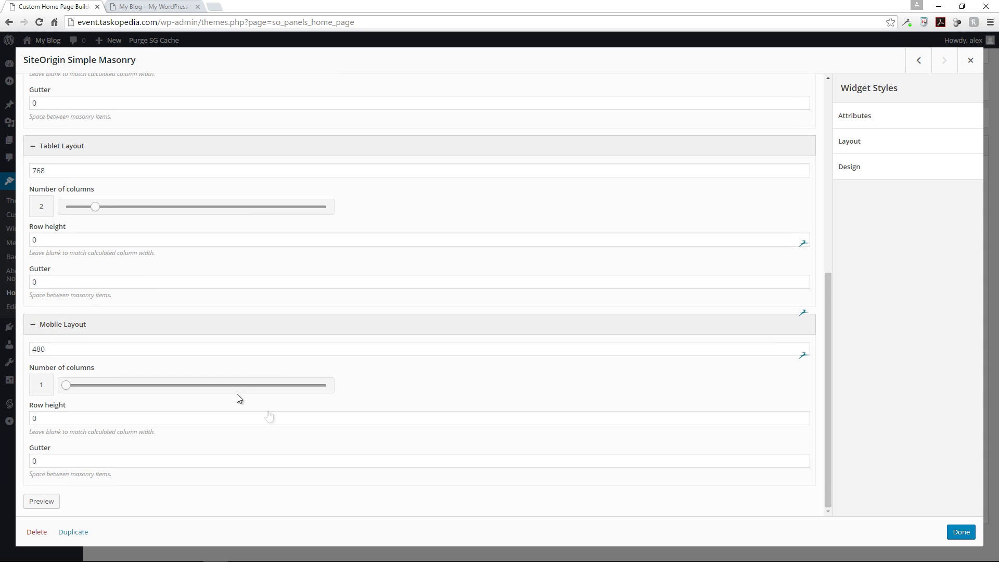
{"action": "left_click", "coordinate": [961, 532]}
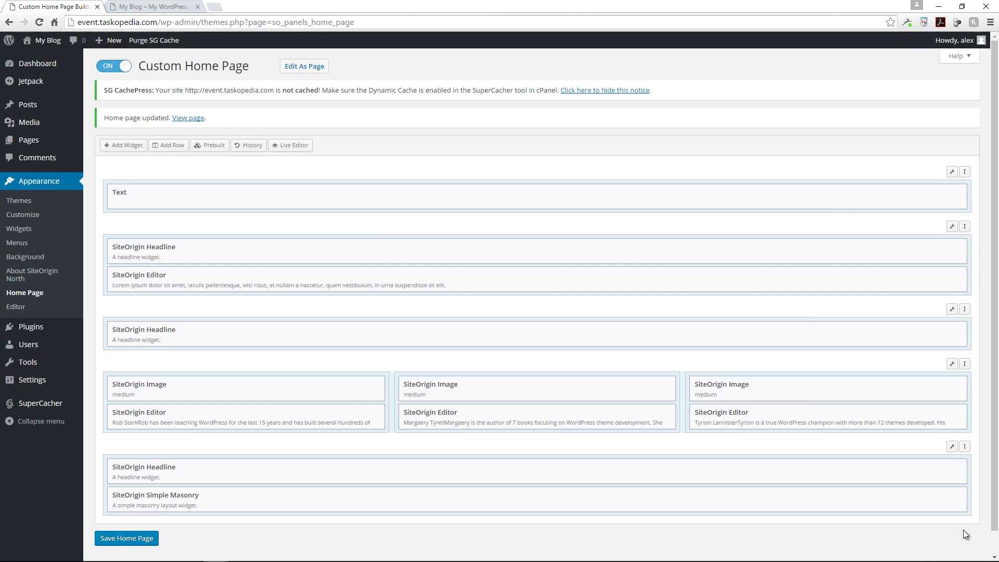
Save the home page and reload the live site in the other browser tab
{"action": "left_click", "coordinate": [140, 540]}
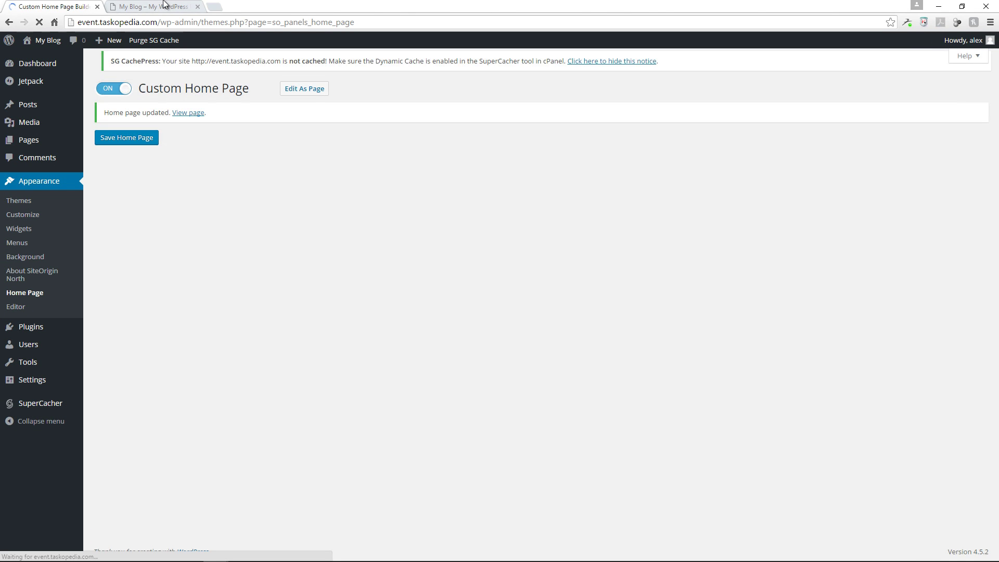
{"action": "left_click", "coordinate": [153, 6]}
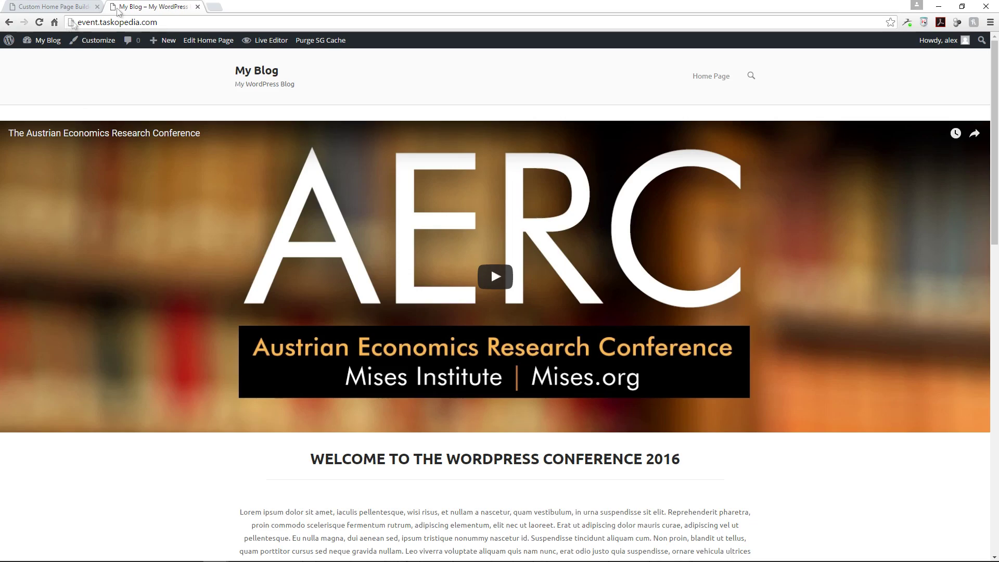
{"action": "left_click", "coordinate": [40, 23]}
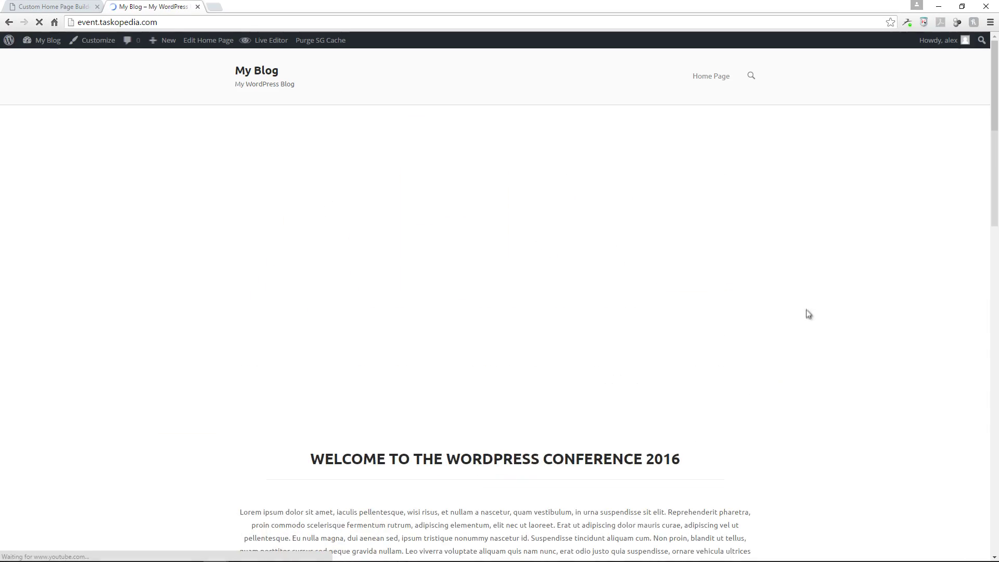
Examine the gallery grid on the live page and how it follows the video, welcome and instructors sections
{"action": "scroll", "coordinate": [813, 322], "scroll_direction": "down", "scroll_amount": 15}
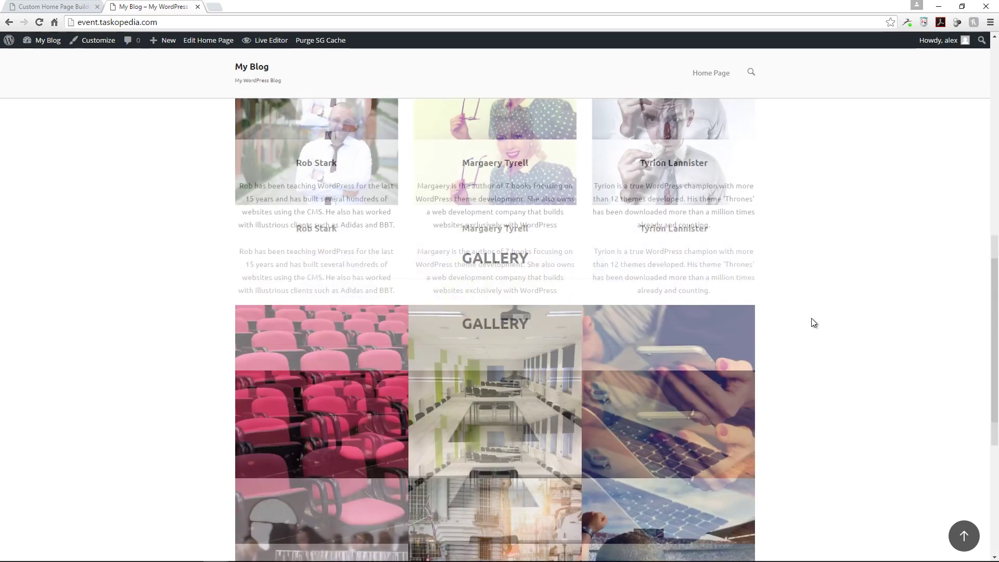
{"action": "scroll", "coordinate": [810, 318], "scroll_direction": "down", "scroll_amount": 3}
{"action": "scroll", "coordinate": [811, 318], "scroll_direction": "up", "scroll_amount": 8}
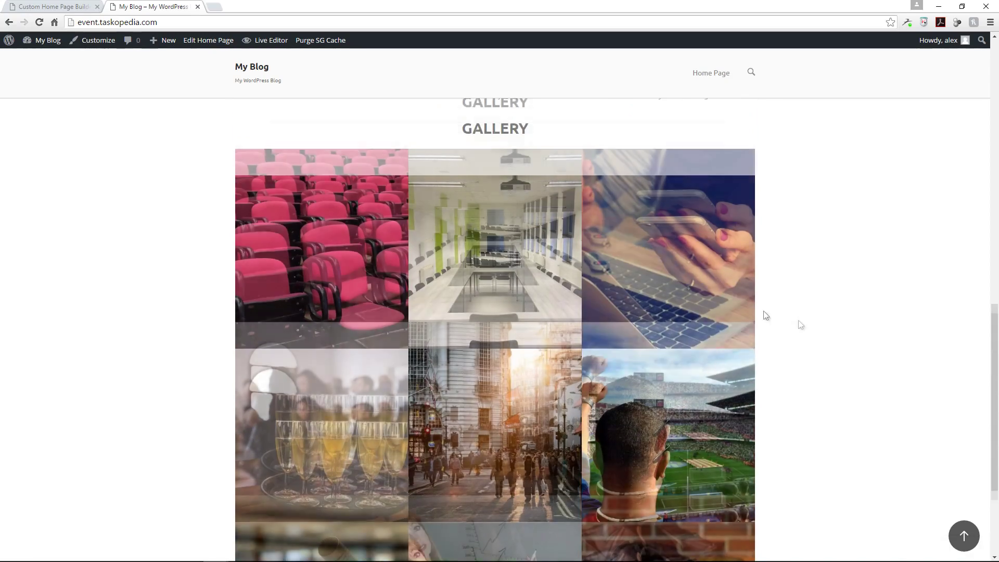
{"action": "scroll", "coordinate": [833, 361], "scroll_direction": "down", "scroll_amount": 7}
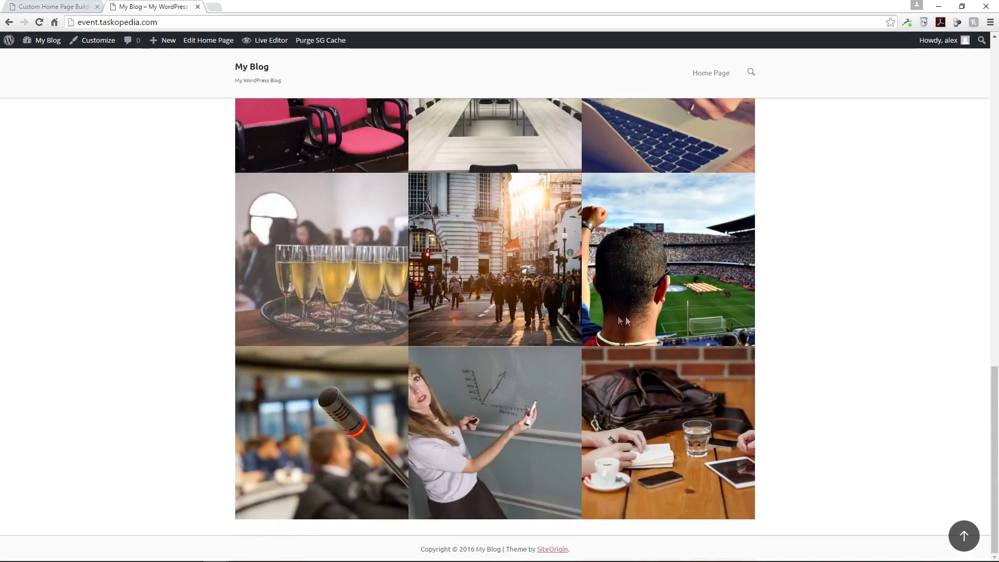
{"action": "scroll", "coordinate": [814, 373], "scroll_direction": "up", "scroll_amount": 20}
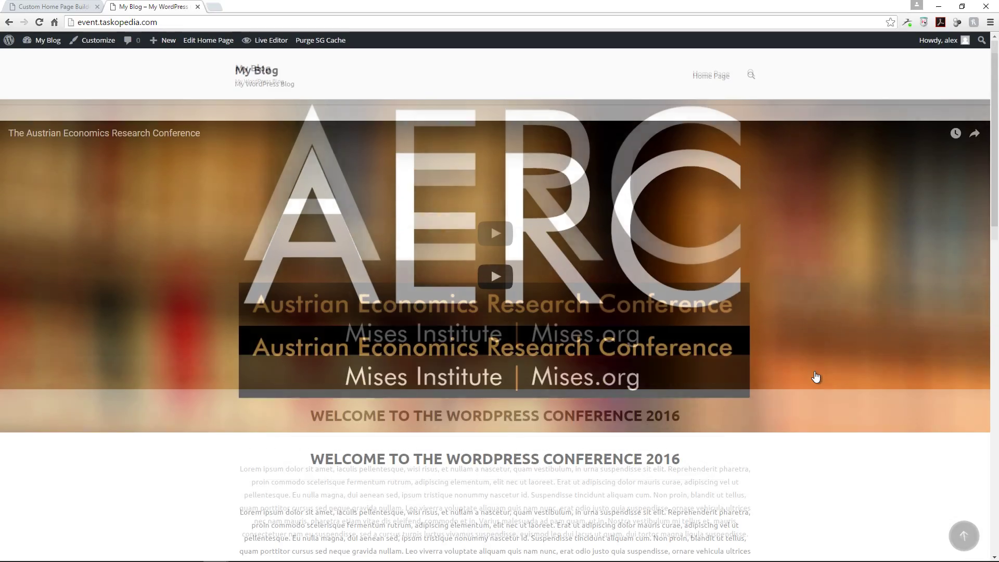
{"action": "scroll", "coordinate": [815, 377], "scroll_direction": "down", "scroll_amount": 20}
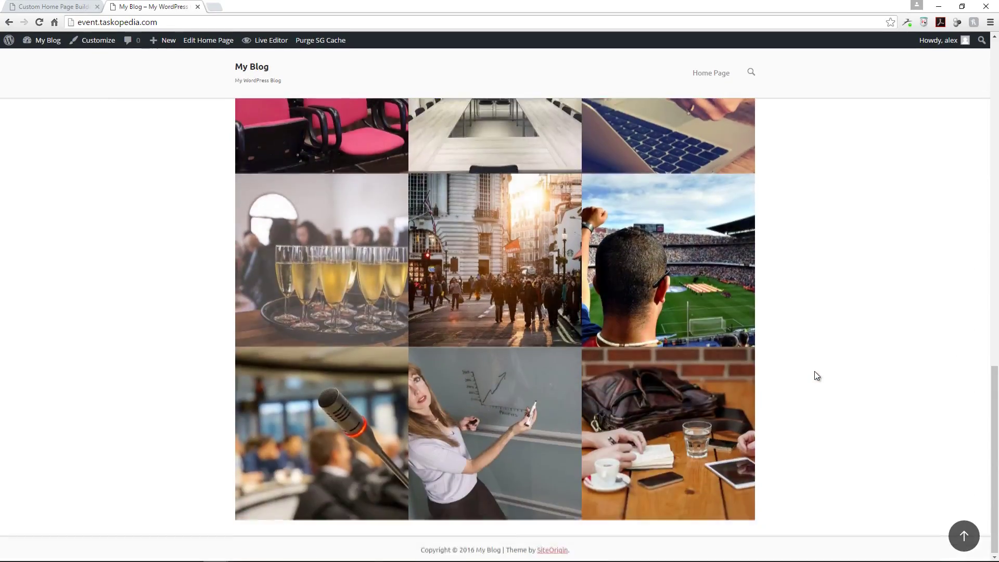
{"action": "scroll", "coordinate": [815, 376], "scroll_direction": "up", "scroll_amount": 7}
{"action": "scroll", "coordinate": [815, 374], "scroll_direction": "up", "scroll_amount": 5}
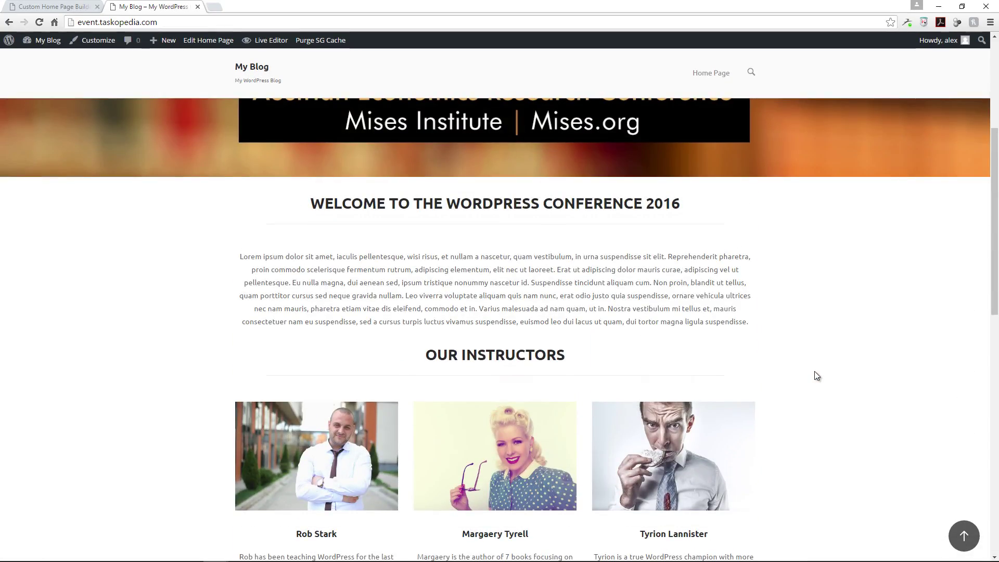
{"action": "scroll", "coordinate": [815, 375], "scroll_direction": "down", "scroll_amount": 1}
{"action": "scroll", "coordinate": [814, 372], "scroll_direction": "down", "scroll_amount": 15}
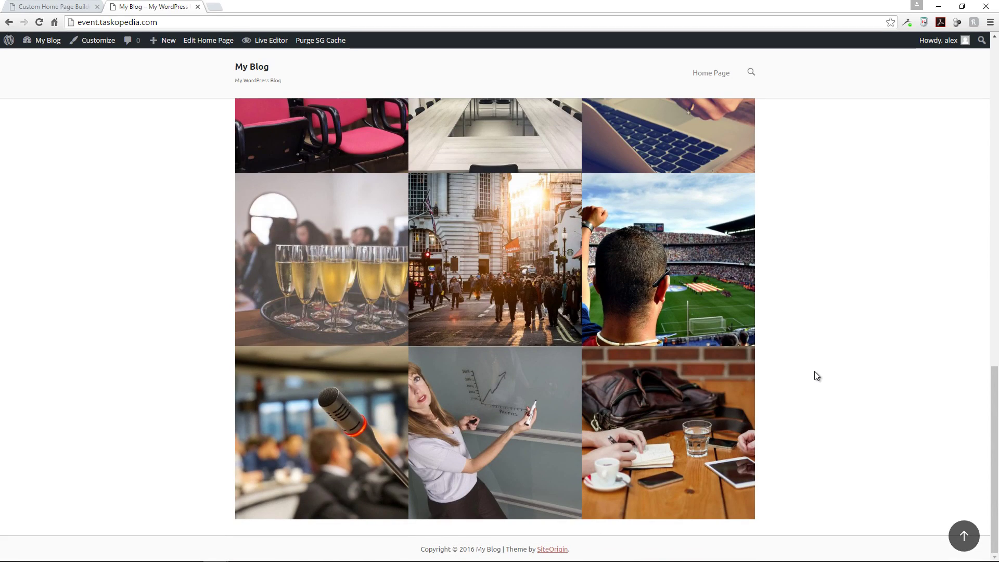